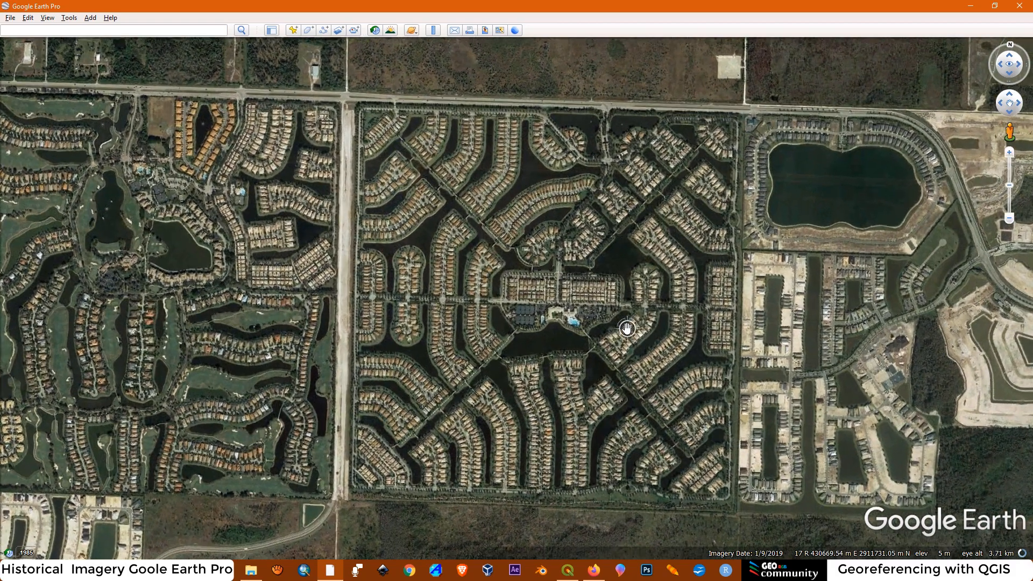
Orient the view to north and examine the square residential community's houses, canals and surroundings from close up and from afar
{"action": "left_click", "coordinate": [1009, 44]}
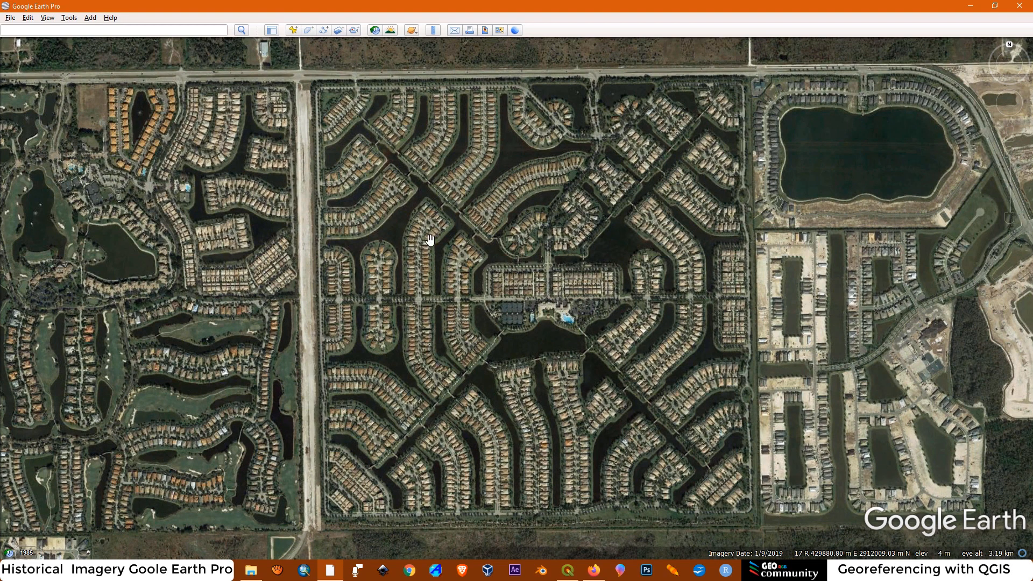
{"action": "scroll", "coordinate": [490, 371], "scroll_direction": "up", "scroll_amount": 2}
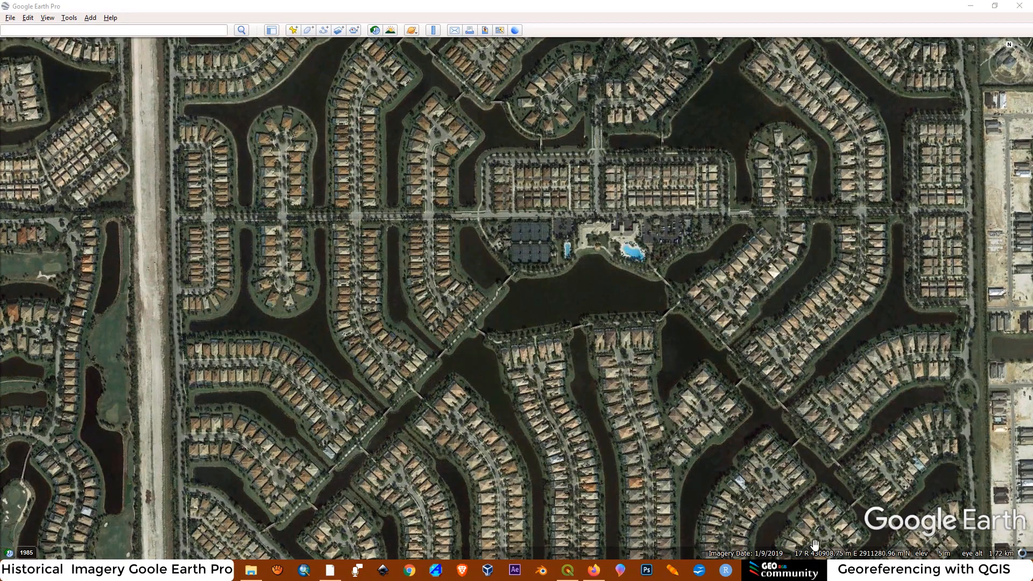
{"action": "scroll", "coordinate": [615, 351], "scroll_direction": "up", "scroll_amount": 3}
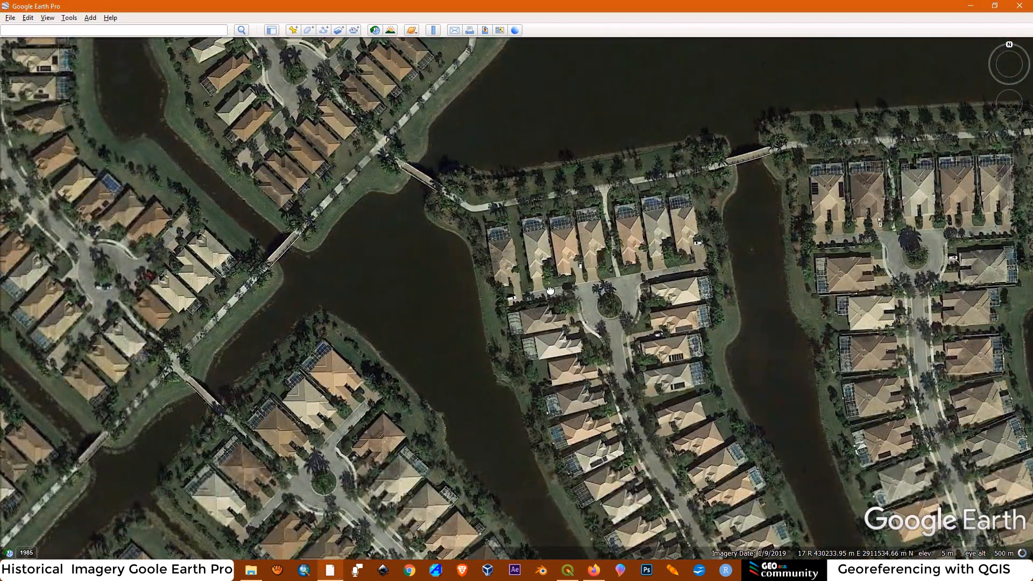
{"action": "left_click_drag", "start_coordinate": [550, 291], "coordinate": [582, 274]}
{"action": "left_click_drag", "start_coordinate": [360, 408], "coordinate": [551, 206]}
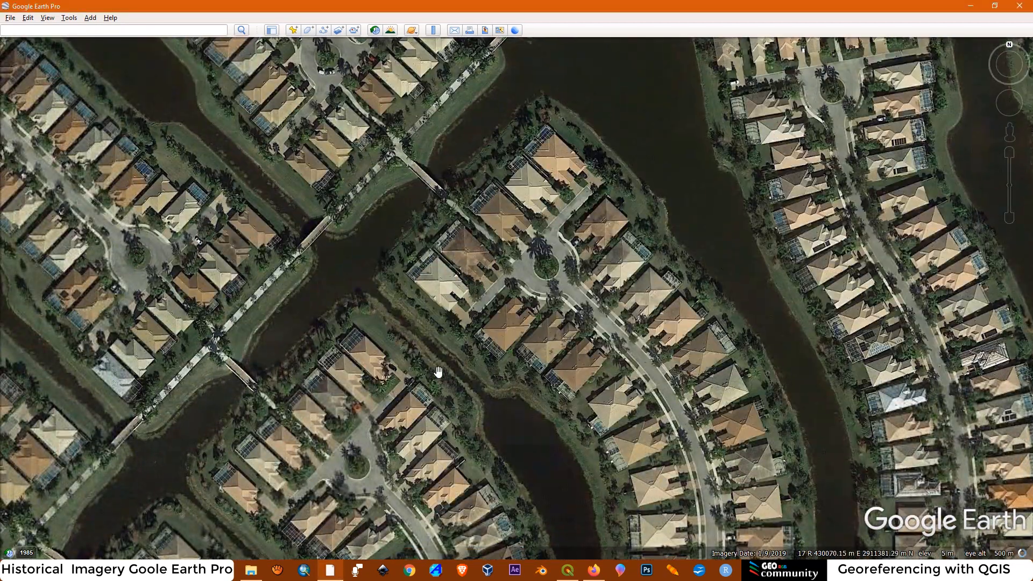
{"action": "left_click_drag", "start_coordinate": [477, 191], "coordinate": [736, 306]}
{"action": "scroll", "coordinate": [373, 261], "scroll_direction": "up", "scroll_amount": 2}
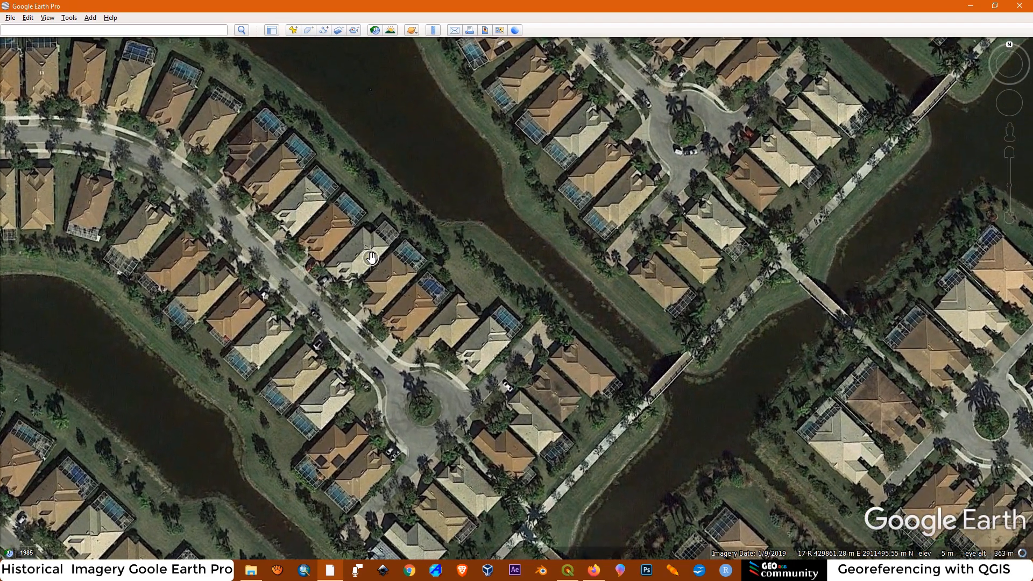
{"action": "left_click_drag", "start_coordinate": [373, 261], "coordinate": [546, 295]}
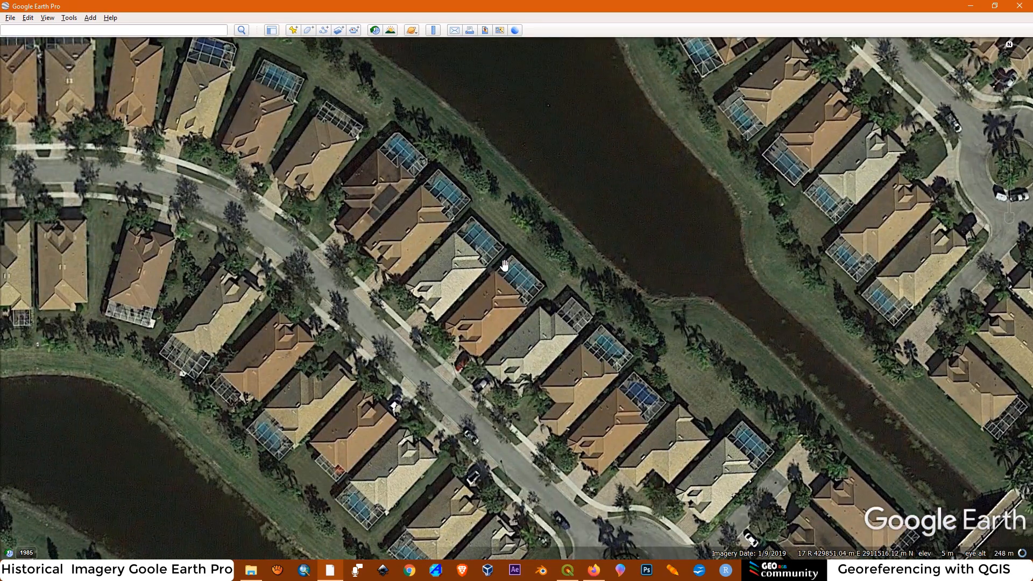
{"action": "scroll", "coordinate": [366, 156], "scroll_direction": "down", "scroll_amount": 3}
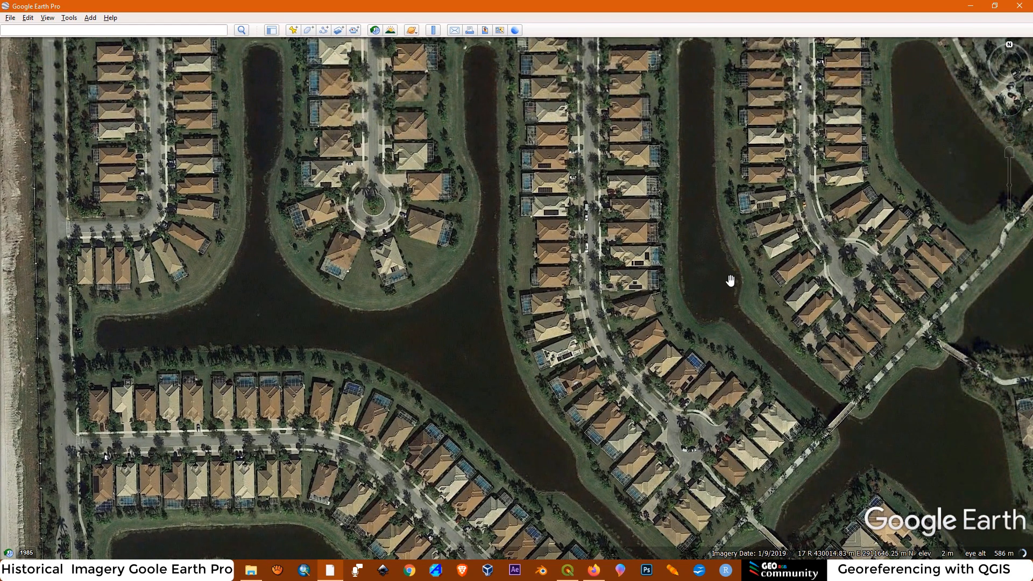
{"action": "scroll", "coordinate": [730, 280], "scroll_direction": "down", "scroll_amount": 5}
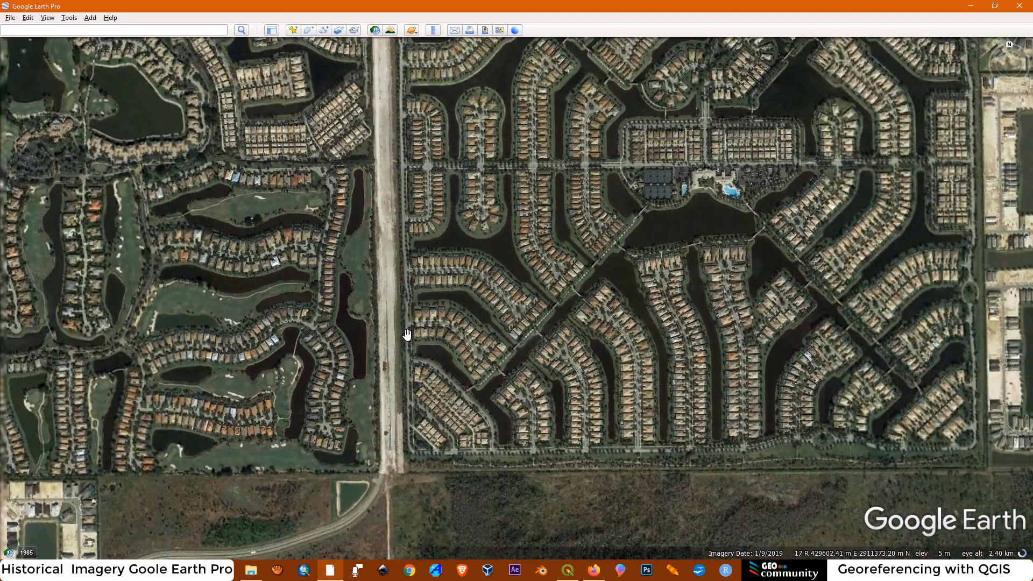
{"action": "left_click_drag", "start_coordinate": [407, 334], "coordinate": [438, 254]}
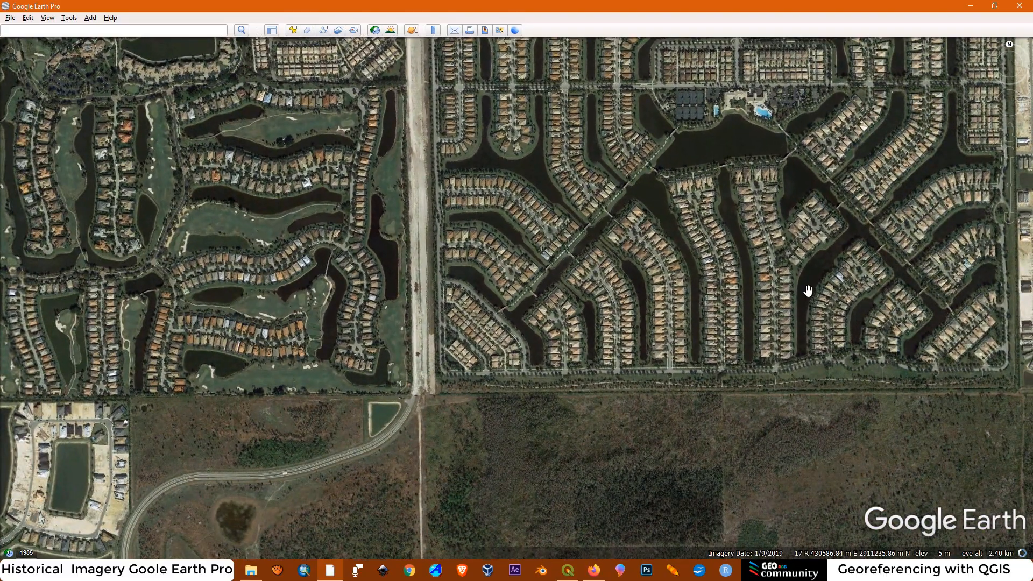
{"action": "scroll", "coordinate": [702, 277], "scroll_direction": "down", "scroll_amount": 4}
{"action": "scroll", "coordinate": [703, 277], "scroll_direction": "up", "scroll_amount": 4}
{"action": "scroll", "coordinate": [576, 257], "scroll_direction": "down", "scroll_amount": 2}
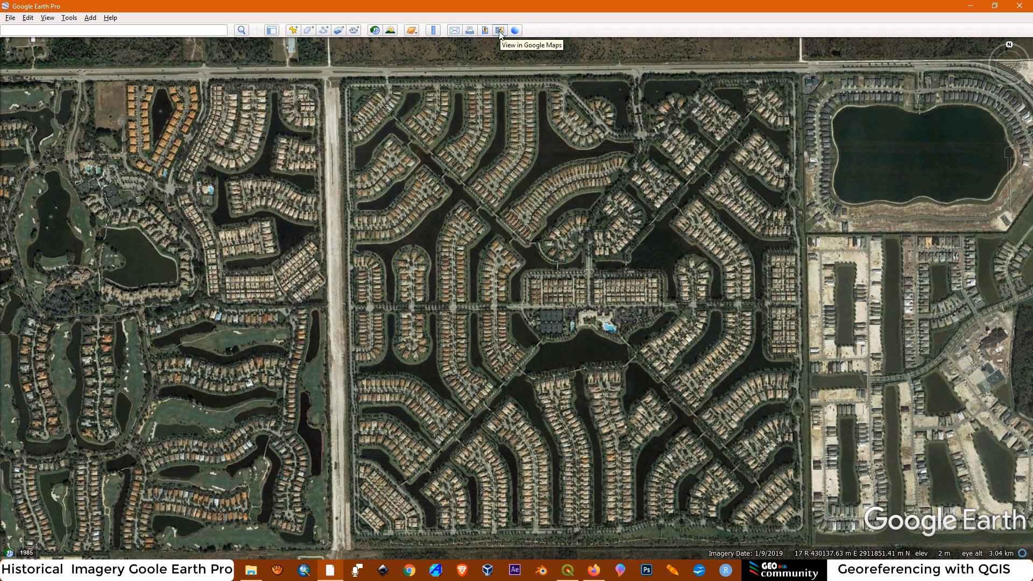
Open the current view in Google Maps and enter Street View on Villagewalk Blvd near the community's northern entrance
{"action": "left_click", "coordinate": [500, 31]}
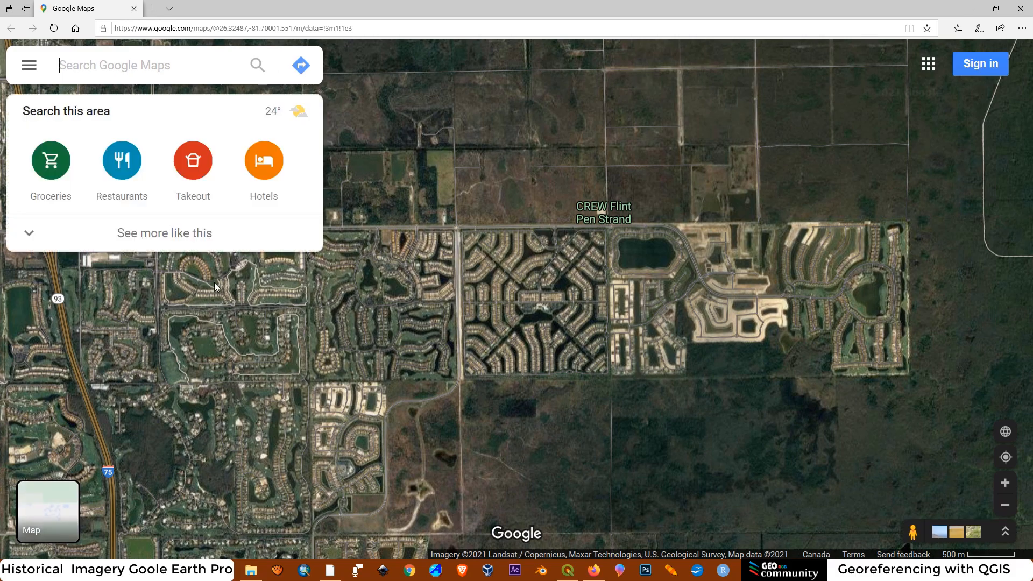
{"action": "scroll", "coordinate": [543, 298], "scroll_direction": "up", "scroll_amount": 3}
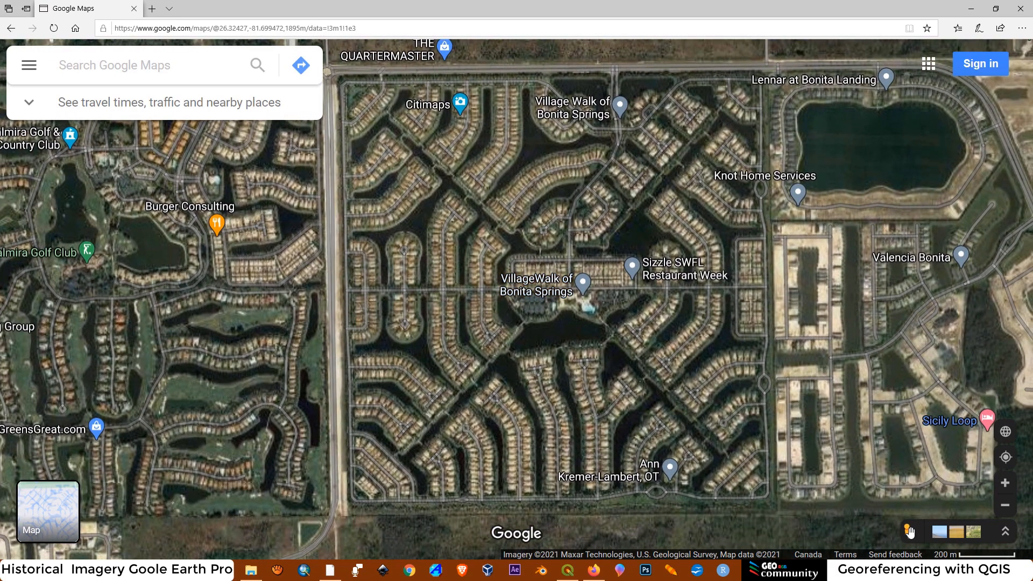
{"action": "left_click_drag", "start_coordinate": [909, 531], "coordinate": [618, 362]}
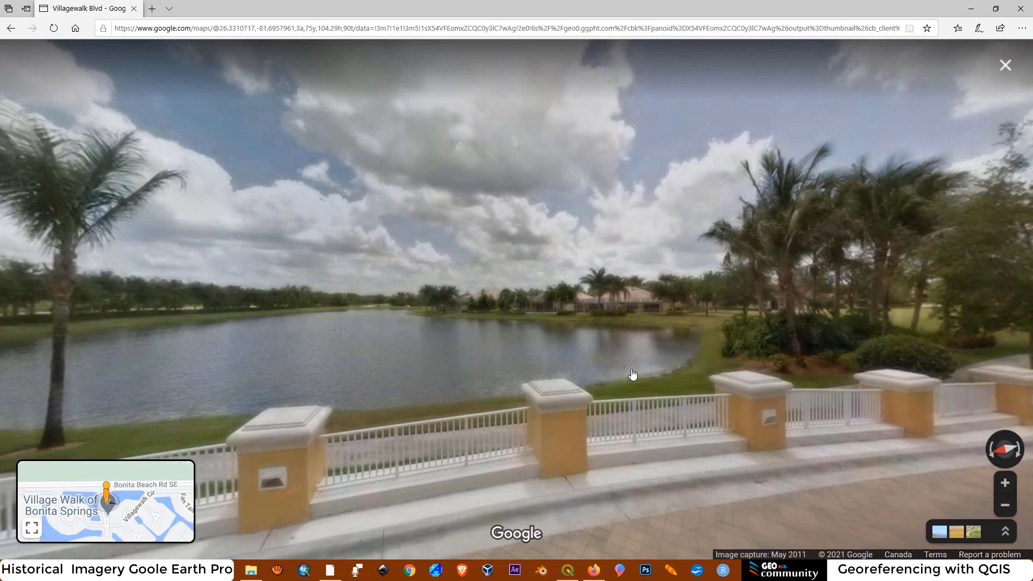
Look around the Villagewalk Blvd panorama, covering the road, the entrance building and the lake
{"action": "left_click_drag", "start_coordinate": [626, 327], "coordinate": [516, 264]}
{"action": "left_click_drag", "start_coordinate": [863, 279], "coordinate": [525, 305]}
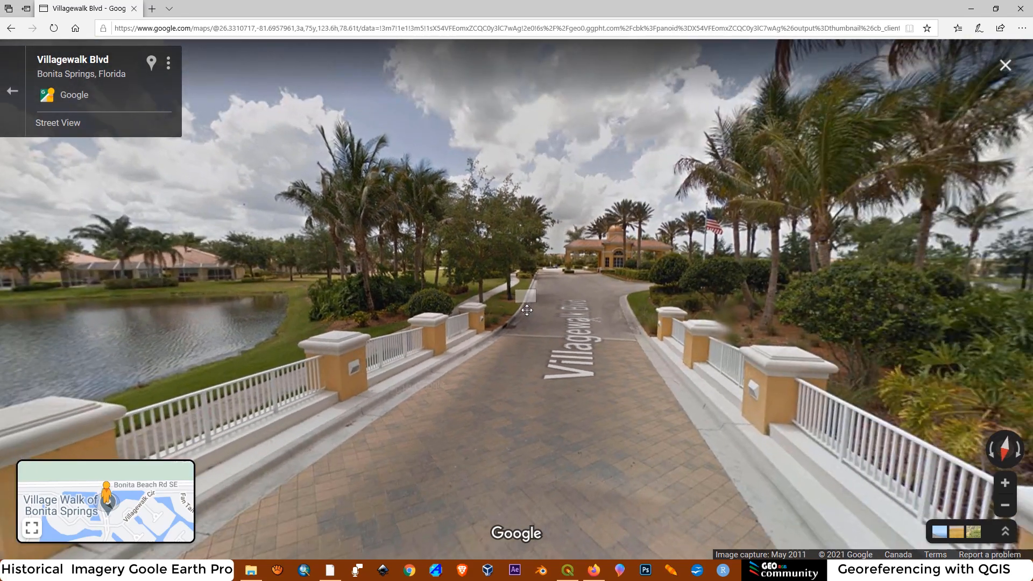
{"action": "left_click_drag", "start_coordinate": [793, 310], "coordinate": [430, 317]}
{"action": "left_click_drag", "start_coordinate": [775, 346], "coordinate": [414, 338]}
{"action": "left_click_drag", "start_coordinate": [828, 348], "coordinate": [390, 333]}
{"action": "left_click_drag", "start_coordinate": [839, 316], "coordinate": [406, 316]}
{"action": "left_click_drag", "start_coordinate": [694, 320], "coordinate": [300, 332]}
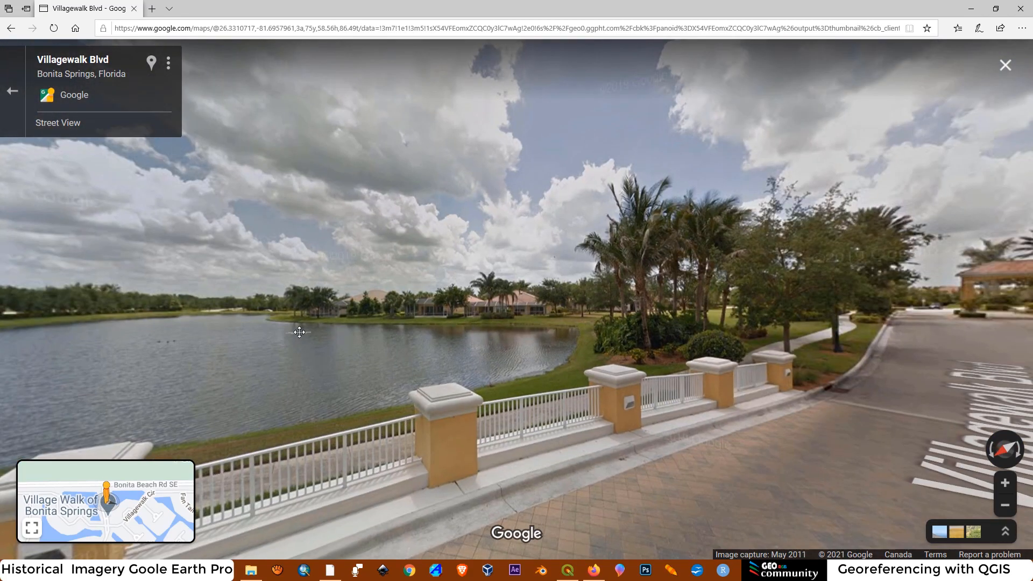
Inspect the lake and the houses on its far shore at closer range, and leave Street View
{"action": "left_click", "coordinate": [1006, 487]}
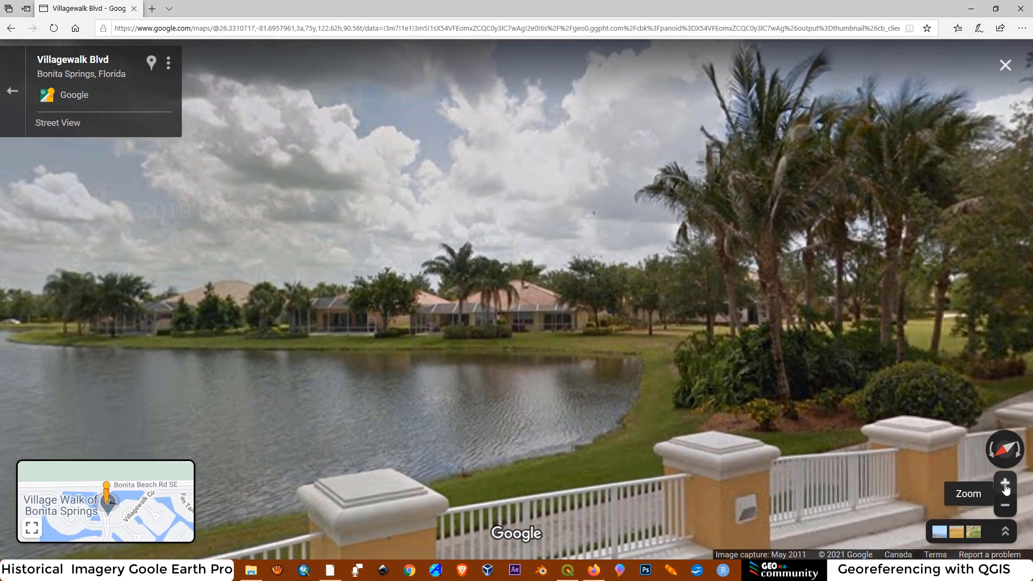
{"action": "left_click", "coordinate": [1005, 487]}
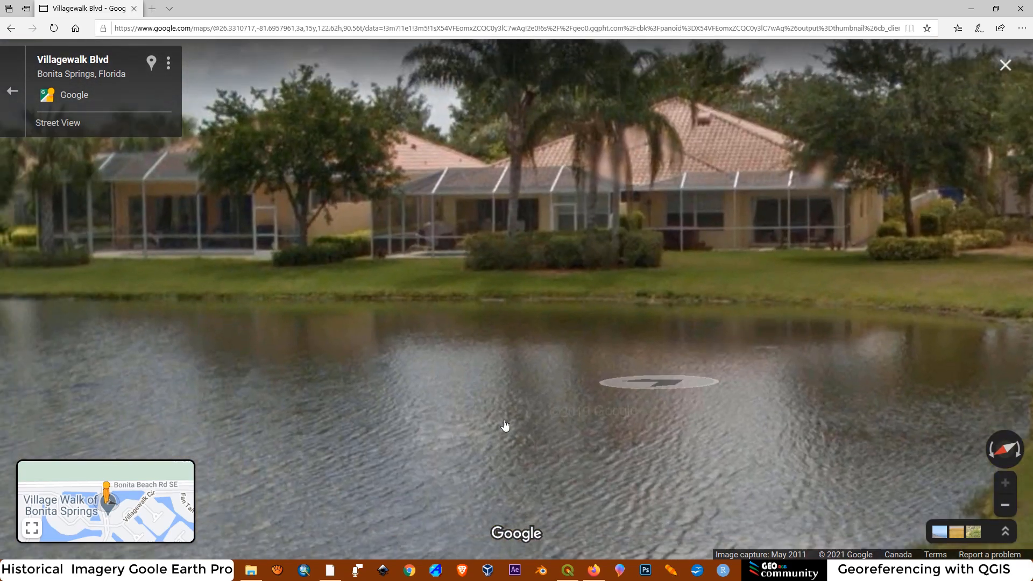
{"action": "left_click_drag", "start_coordinate": [495, 426], "coordinate": [780, 301]}
{"action": "left_click_drag", "start_coordinate": [473, 339], "coordinate": [928, 339]}
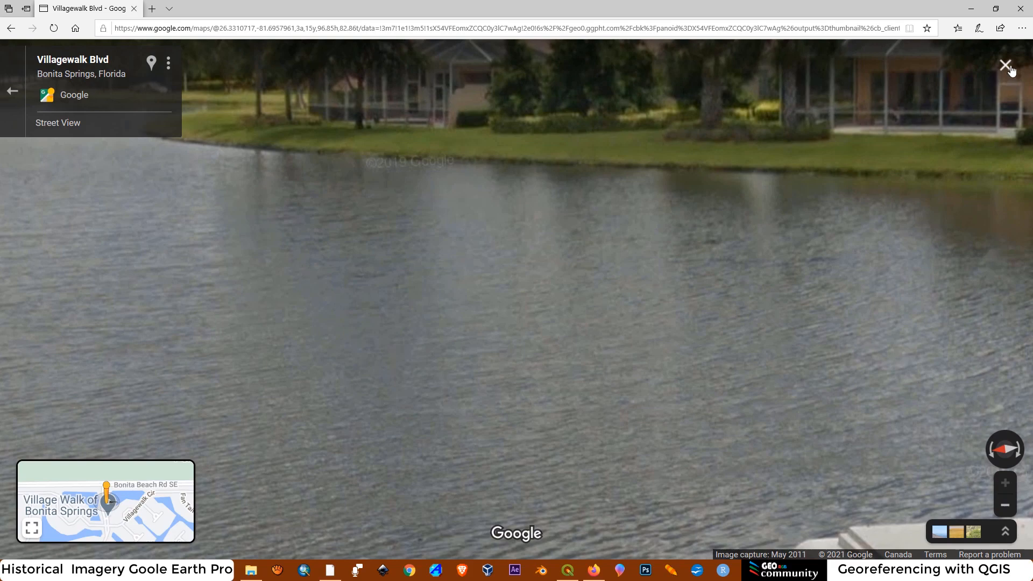
{"action": "left_click", "coordinate": [1004, 66]}
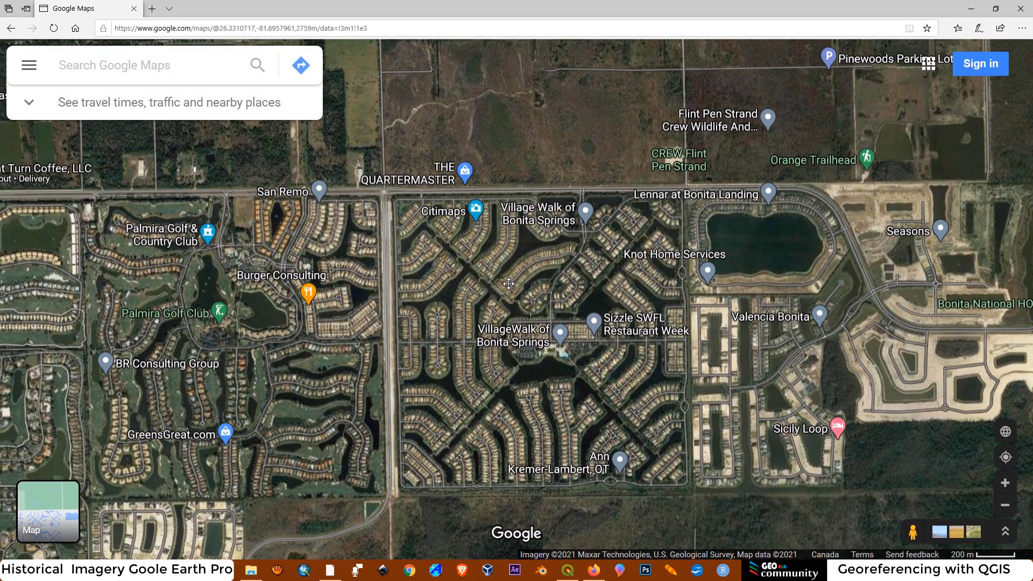
Examine the streets and labelled places of the Village Walk of Bonita Springs community on the satellite map
{"action": "scroll", "coordinate": [496, 261], "scroll_direction": "up", "scroll_amount": 4}
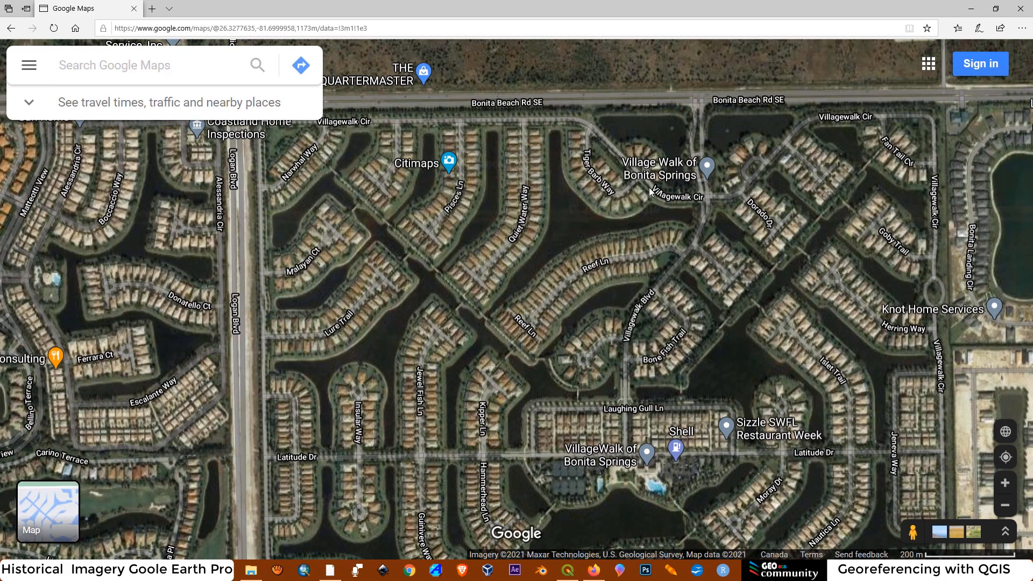
{"action": "scroll", "coordinate": [649, 191], "scroll_direction": "down", "scroll_amount": 1}
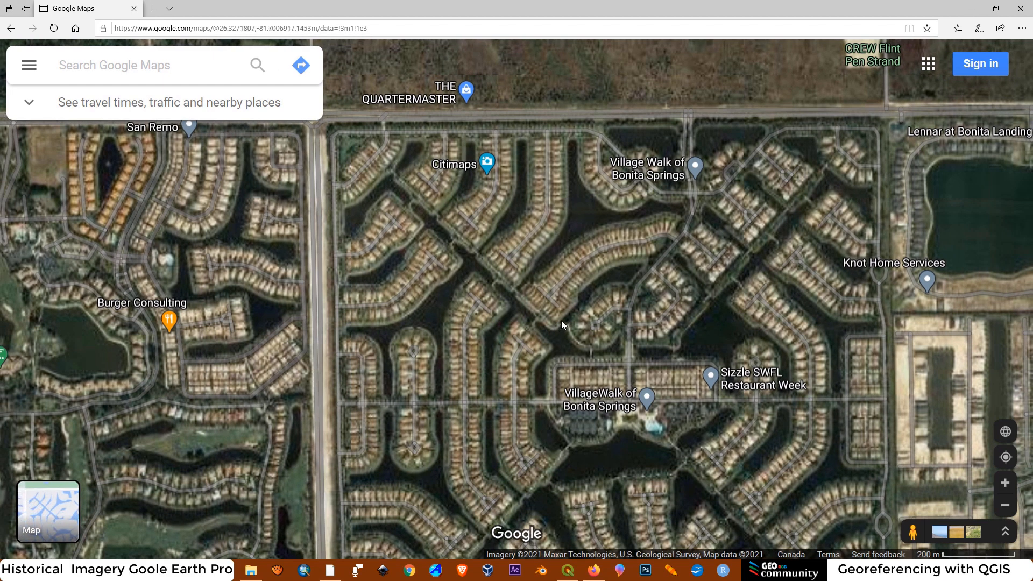
{"action": "scroll", "coordinate": [582, 265], "scroll_direction": "down", "scroll_amount": 1}
{"action": "left_click_drag", "start_coordinate": [535, 367], "coordinate": [511, 296]}
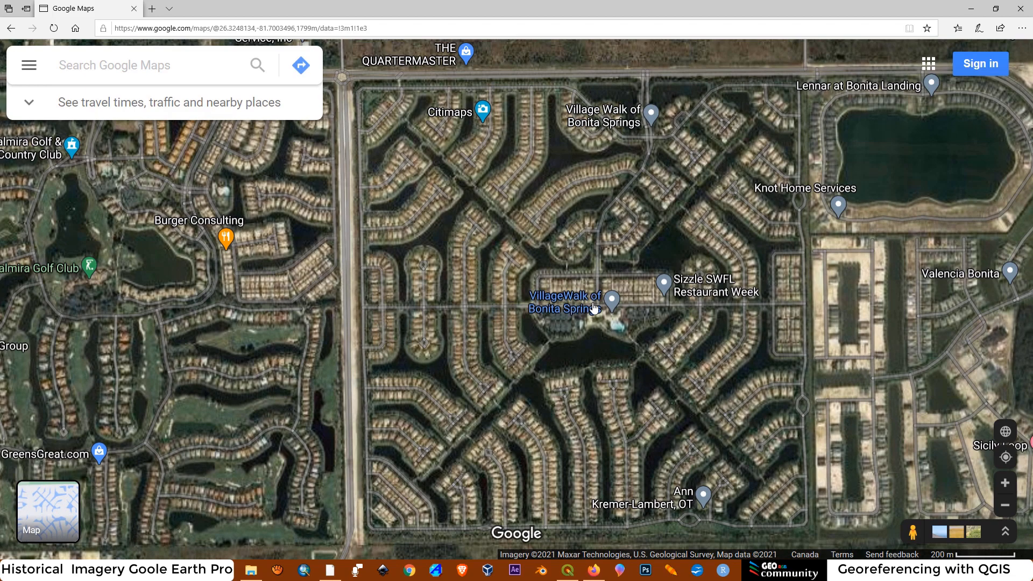
{"action": "scroll", "coordinate": [590, 293], "scroll_direction": "up", "scroll_amount": 2}
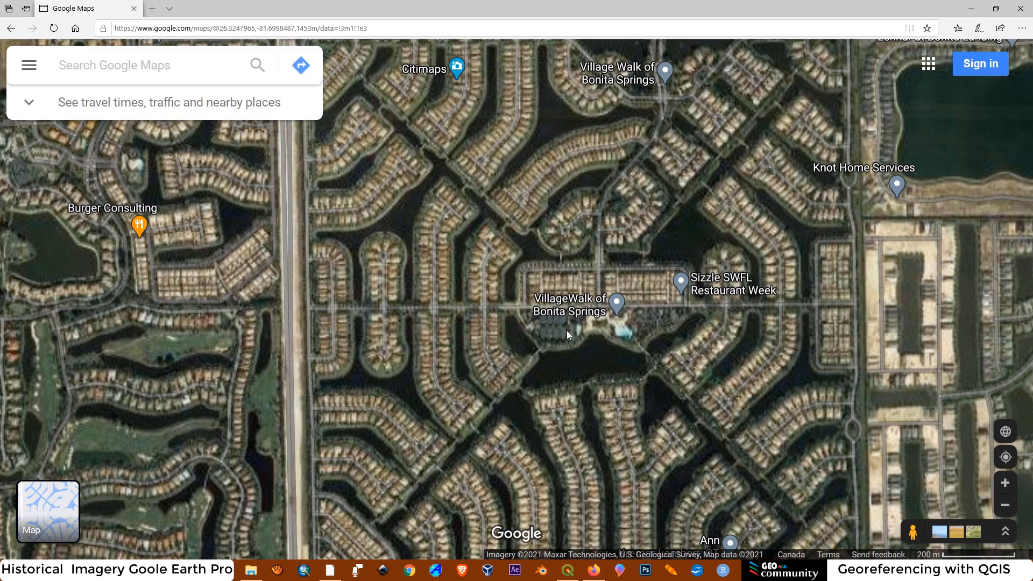
{"action": "scroll", "coordinate": [566, 330], "scroll_direction": "down", "scroll_amount": 1}
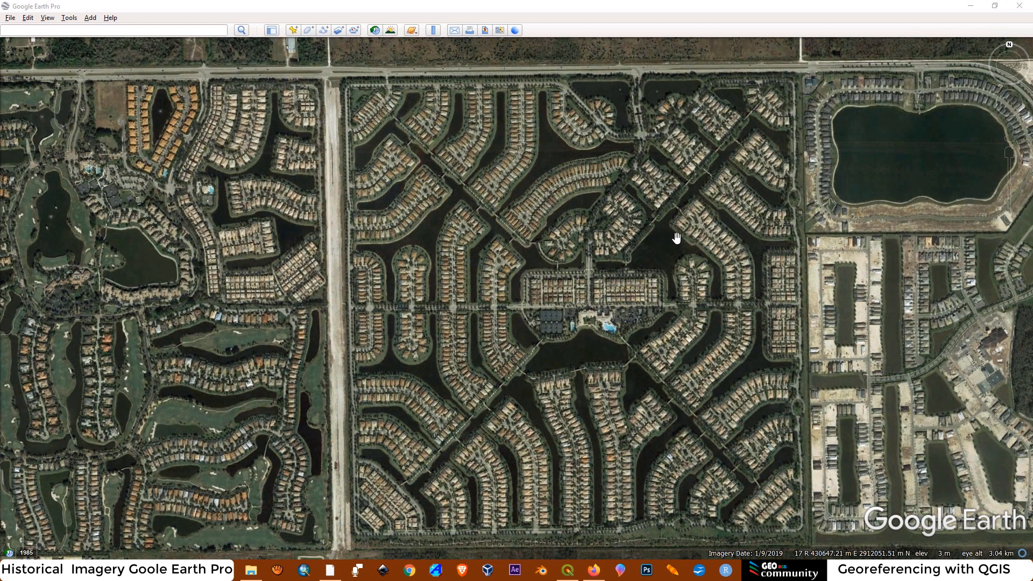
Switch back to Google Earth Pro and try a ruler line measurement starting at the centre of the square community
{"action": "scroll", "coordinate": [676, 237], "scroll_direction": "down", "scroll_amount": 5}
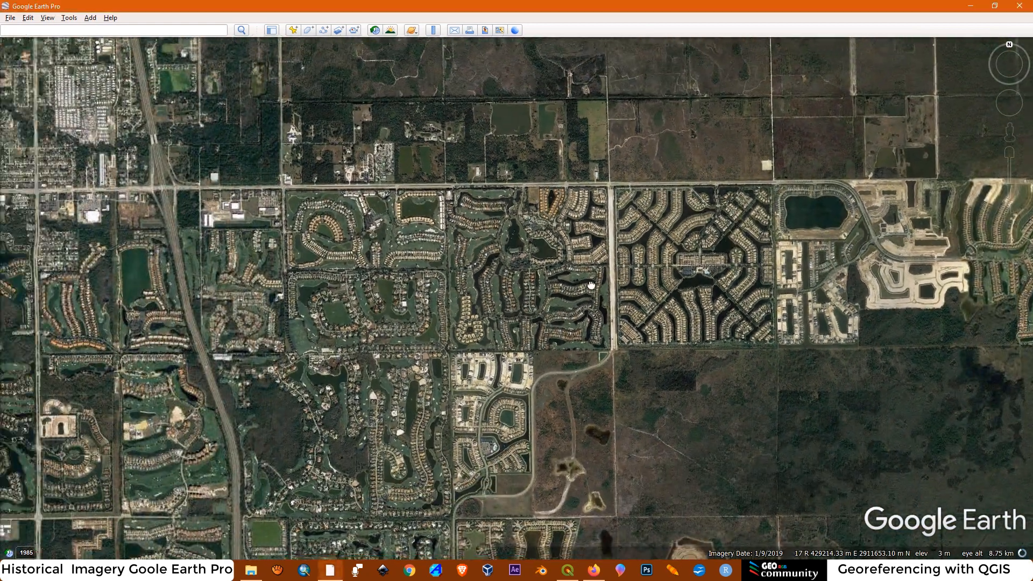
{"action": "left_click_drag", "start_coordinate": [591, 285], "coordinate": [649, 297]}
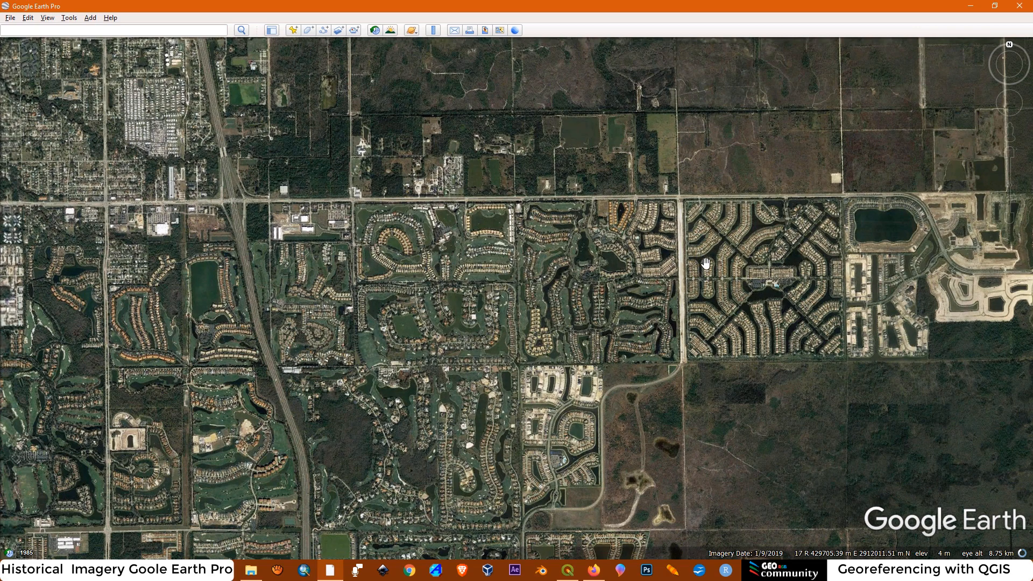
{"action": "scroll", "coordinate": [703, 261], "scroll_direction": "down", "scroll_amount": 1}
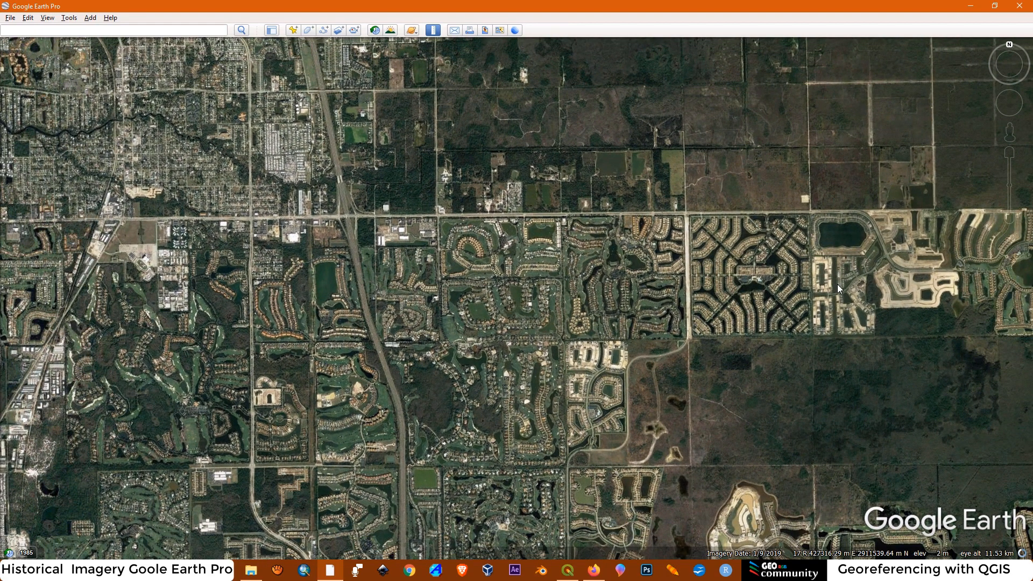
{"action": "scroll", "coordinate": [841, 283], "scroll_direction": "down", "scroll_amount": 2}
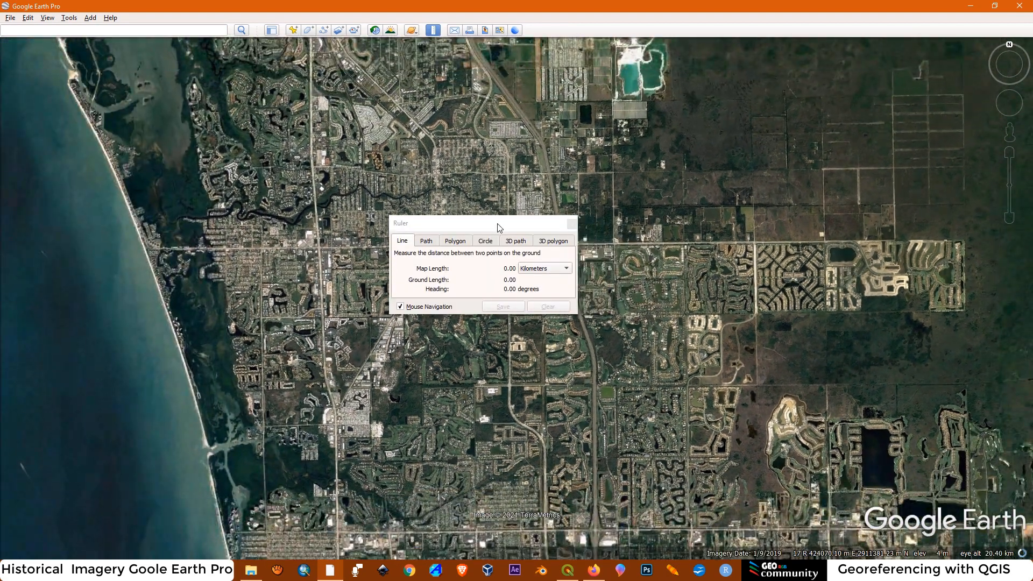
{"action": "left_click_drag", "start_coordinate": [500, 228], "coordinate": [519, 154]}
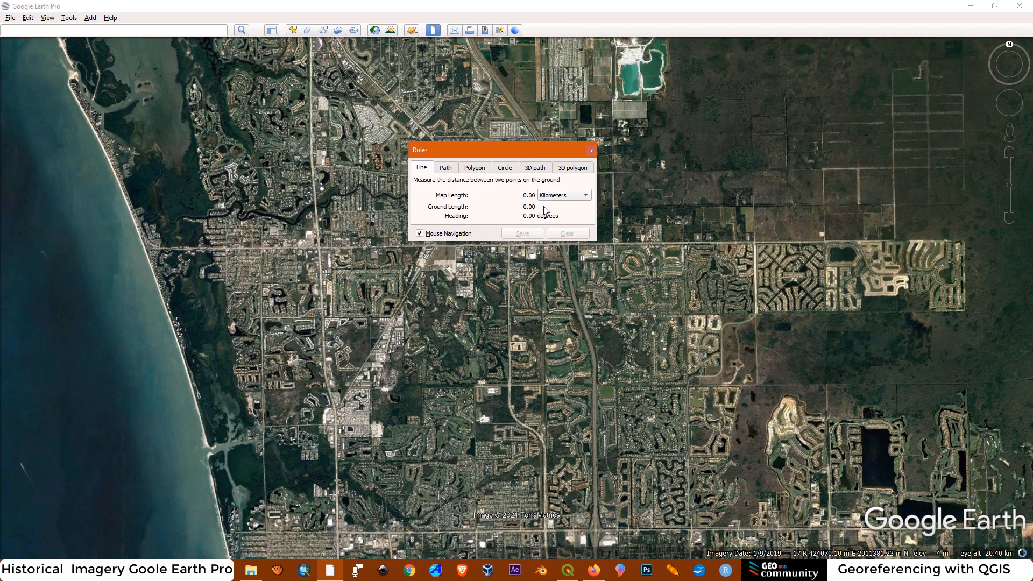
{"action": "left_click", "coordinate": [791, 278]}
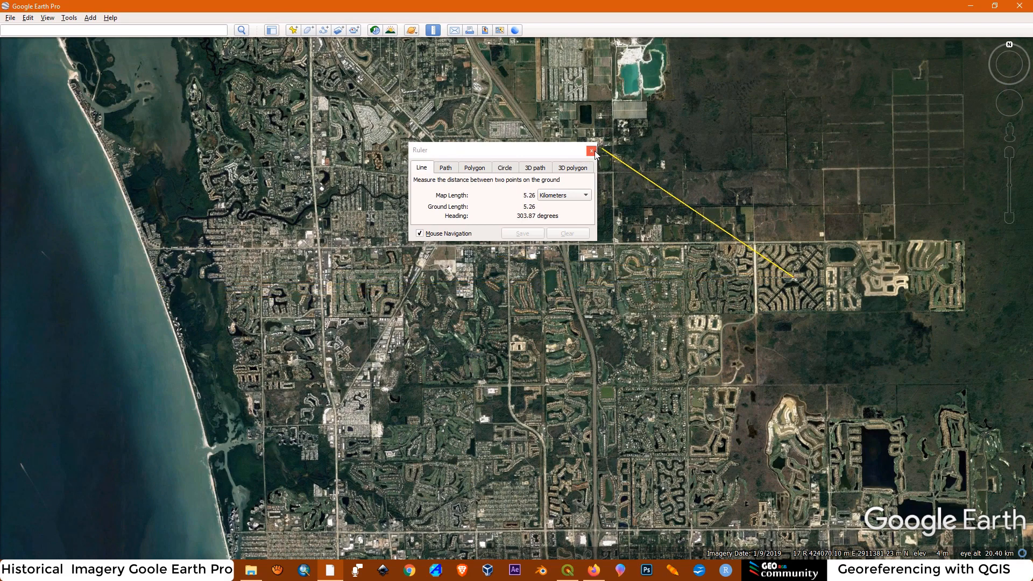
{"action": "left_click", "coordinate": [475, 168]}
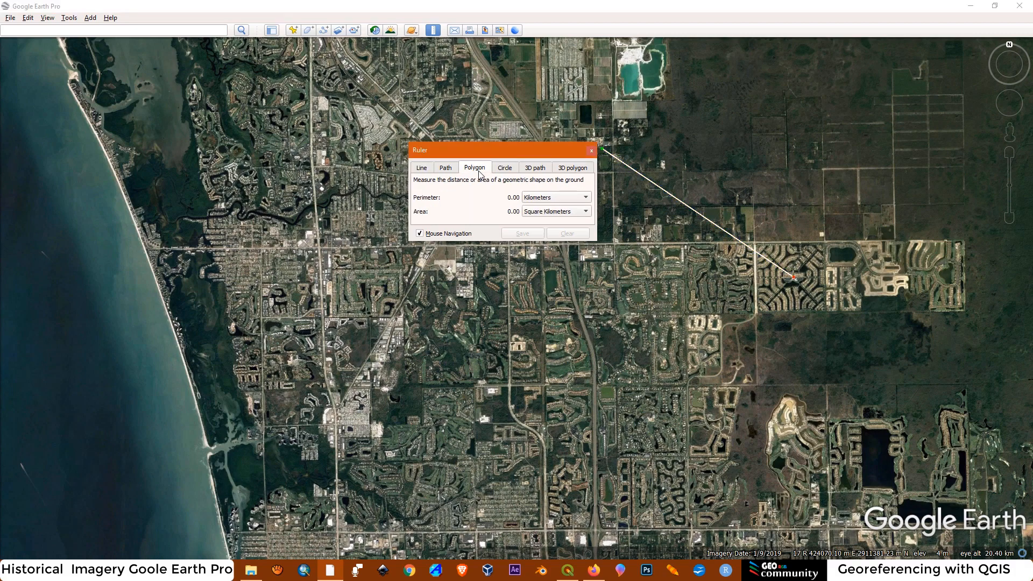
{"action": "left_click", "coordinate": [591, 151]}
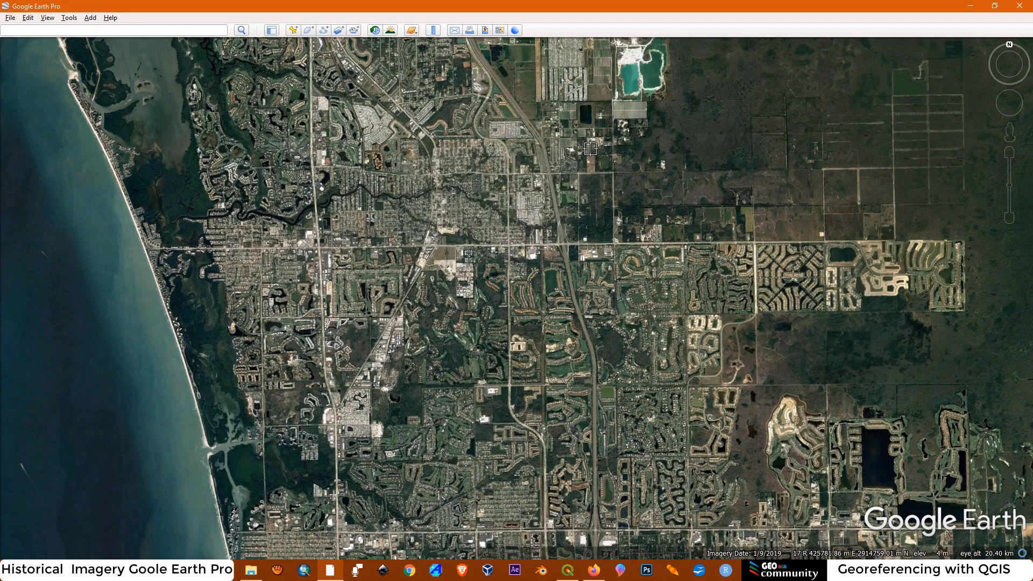
Measure the perimeter and area of the square residential community with a ruler polygon through its four corners
{"action": "left_click", "coordinate": [435, 32]}
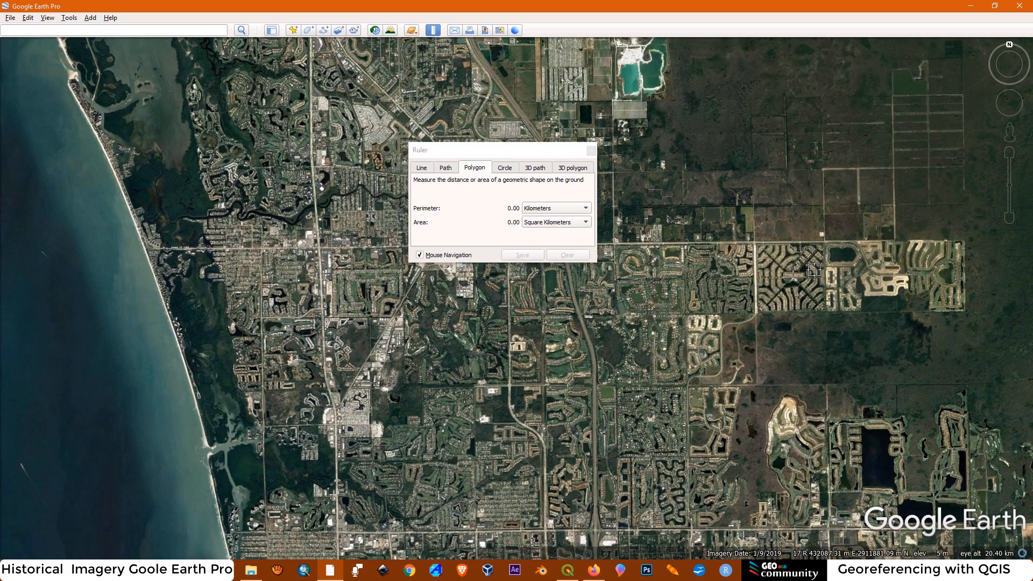
{"action": "scroll", "coordinate": [815, 269], "scroll_direction": "up", "scroll_amount": 5}
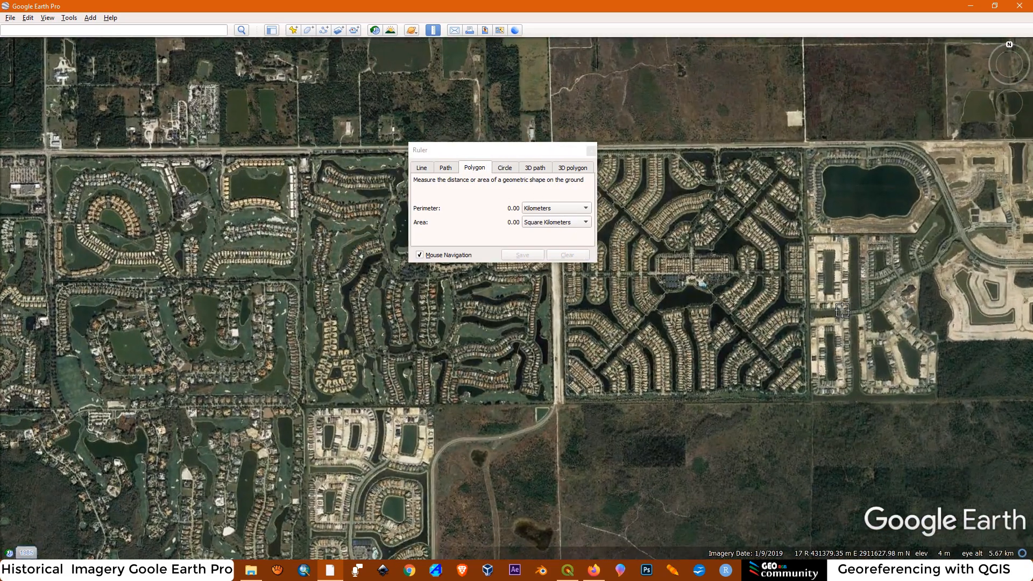
{"action": "left_click_drag", "start_coordinate": [498, 150], "coordinate": [337, 116]}
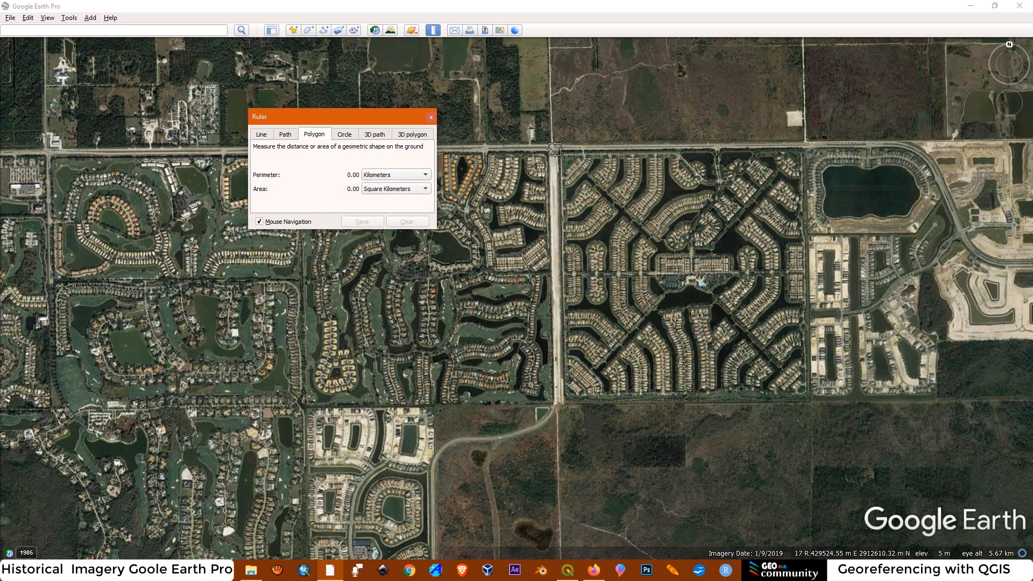
{"action": "left_click", "coordinate": [554, 150]}
{"action": "left_click", "coordinate": [561, 402]}
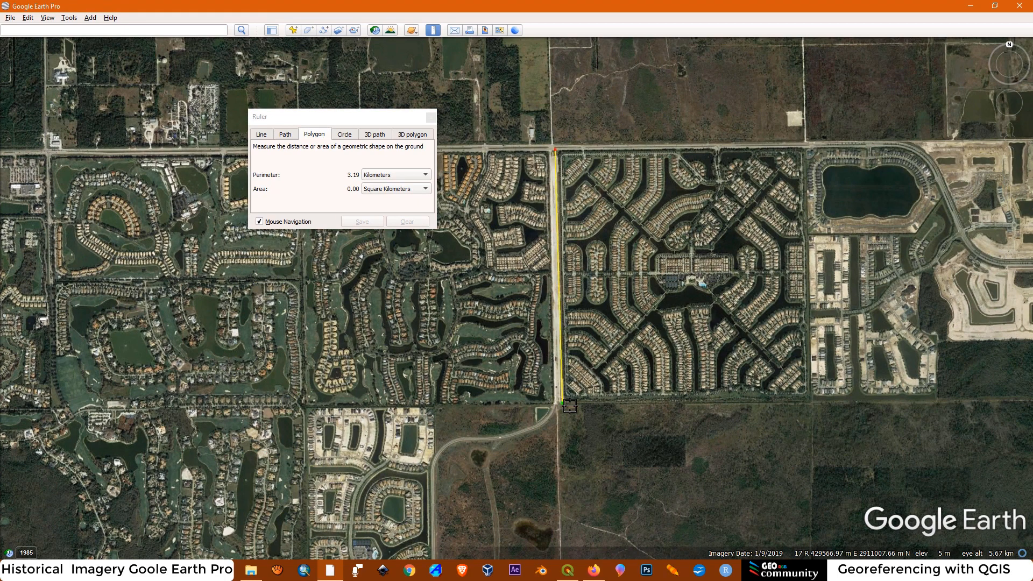
{"action": "left_click", "coordinate": [806, 400]}
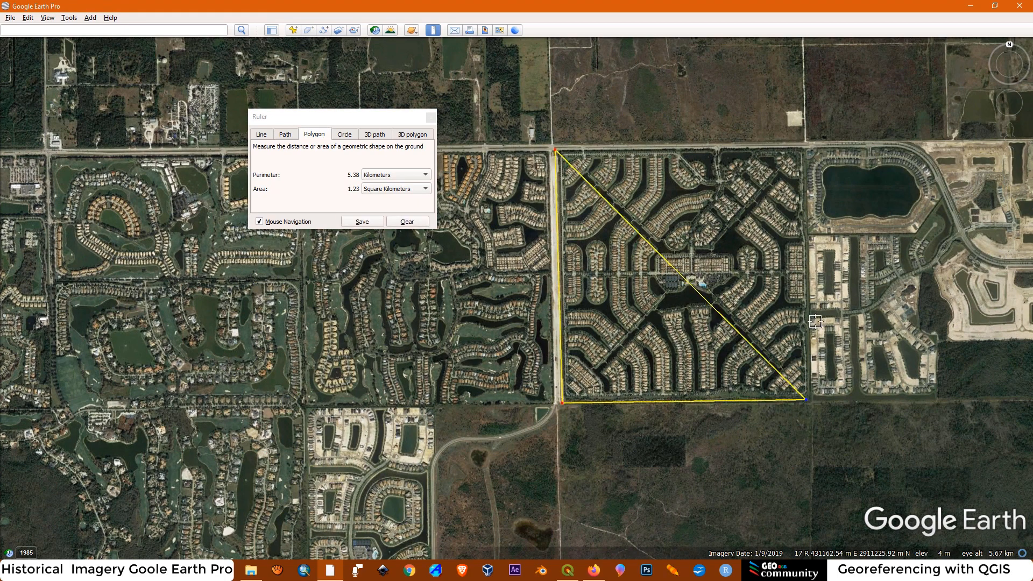
{"action": "left_click", "coordinate": [803, 147]}
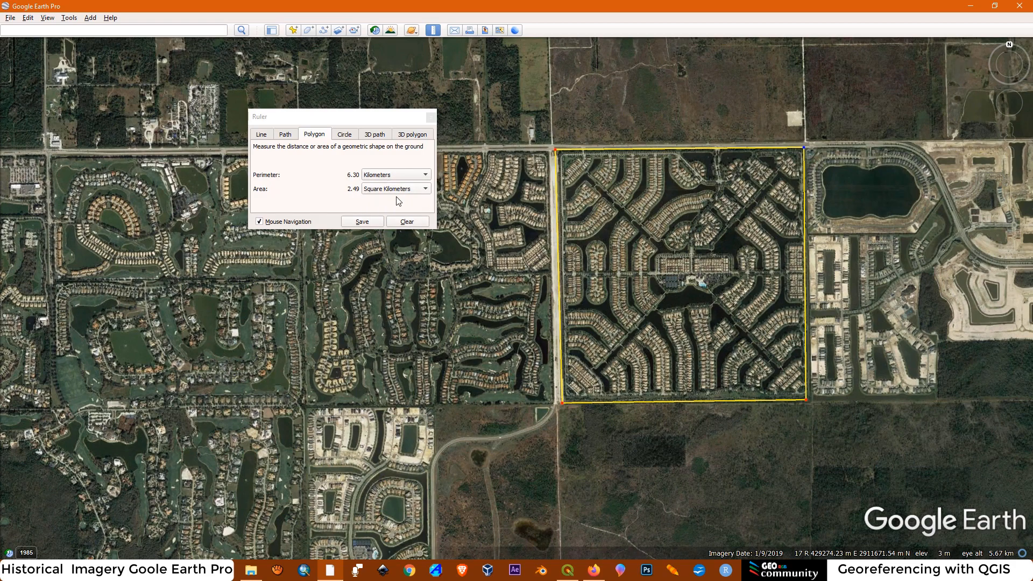
Close the ruler and turn on historical imagery for the square residential community, showing 12/1985
{"action": "left_click", "coordinate": [431, 117]}
{"action": "scroll", "coordinate": [673, 333], "scroll_direction": "up", "scroll_amount": 5}
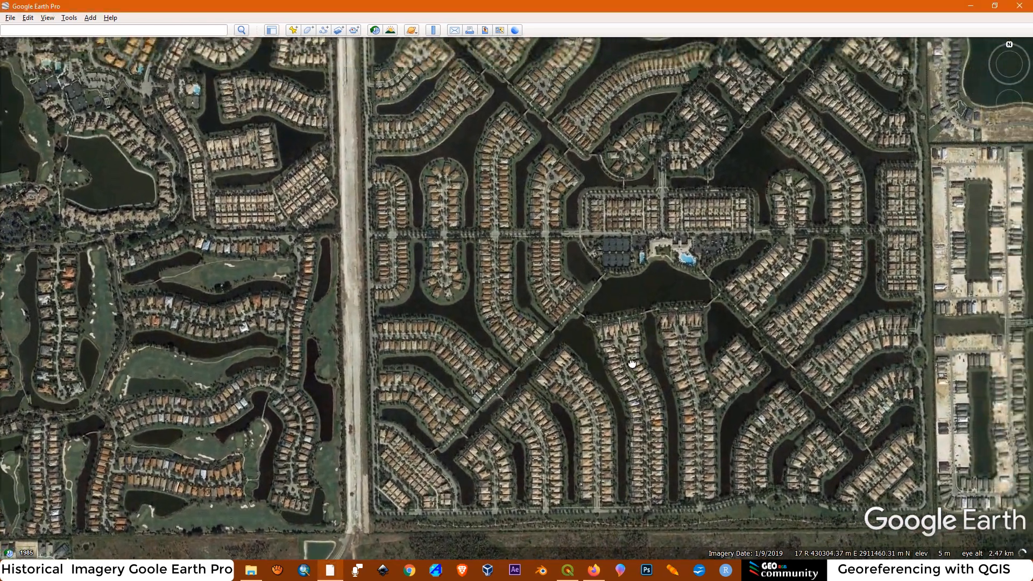
{"action": "left_click_drag", "start_coordinate": [632, 365], "coordinate": [599, 363]}
{"action": "scroll", "coordinate": [605, 353], "scroll_direction": "down", "scroll_amount": 1}
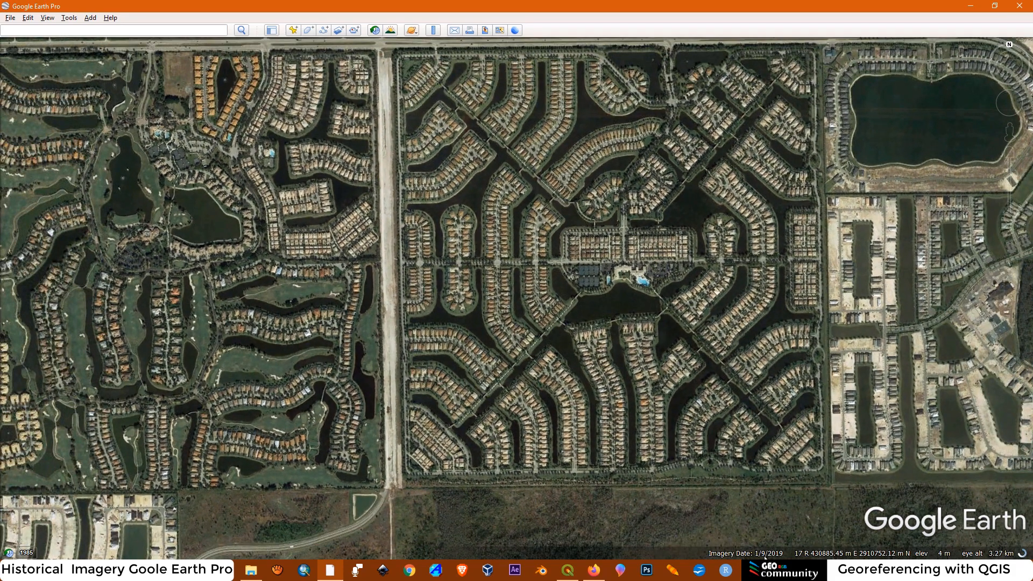
{"action": "left_click_drag", "start_coordinate": [559, 213], "coordinate": [560, 241]}
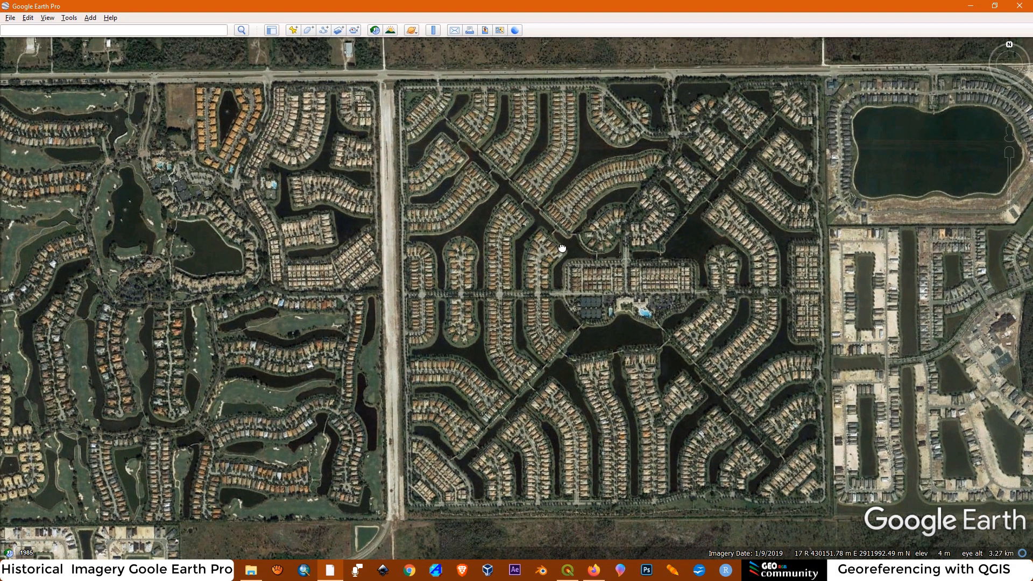
{"action": "left_click", "coordinate": [26, 554]}
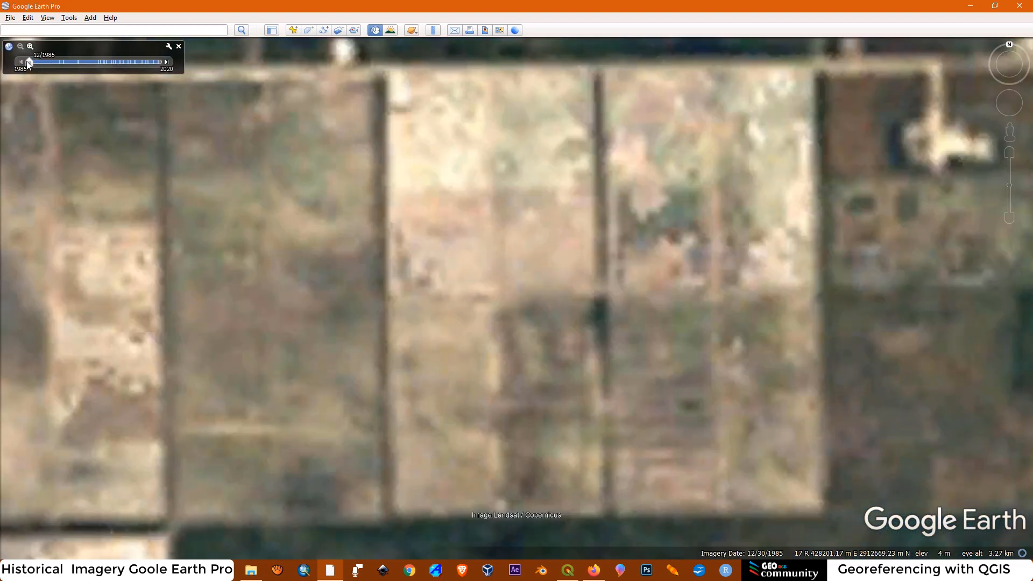
Show the 5/2020 imagery and examine the houses and amenities at the centre of the community
{"action": "left_click", "coordinate": [166, 62]}
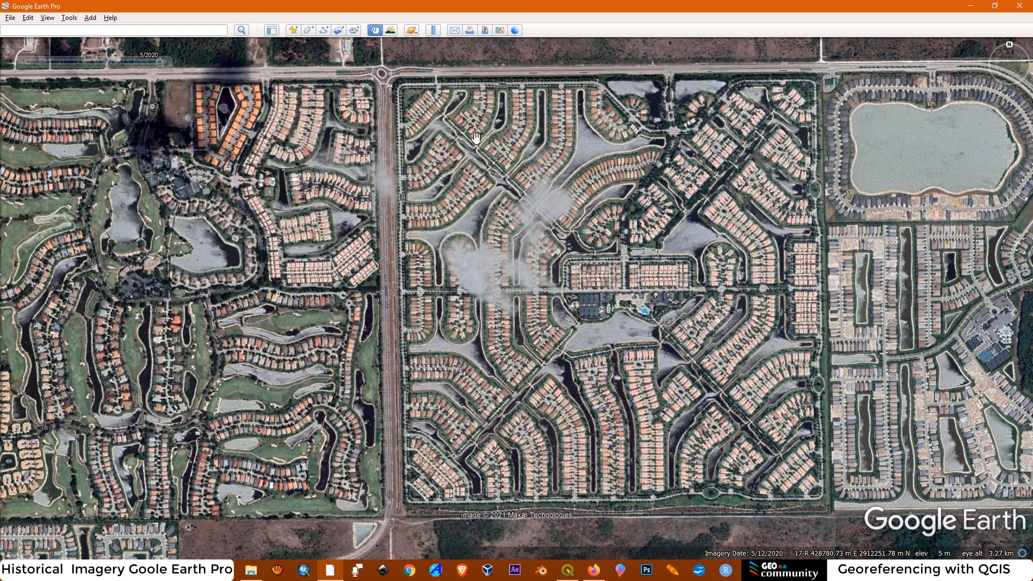
{"action": "left_click_drag", "start_coordinate": [681, 278], "coordinate": [655, 270]}
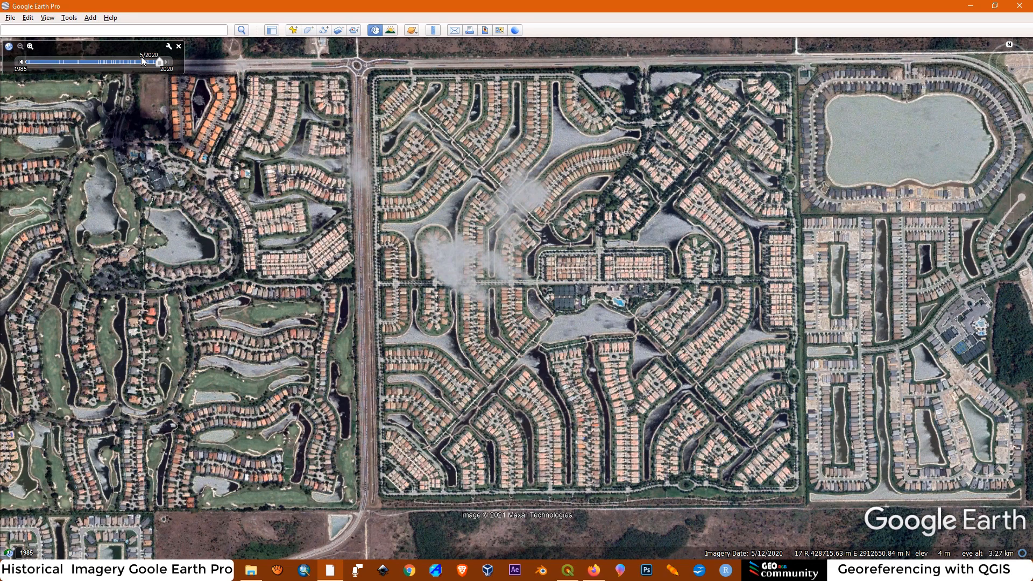
{"action": "scroll", "coordinate": [508, 250], "scroll_direction": "up", "scroll_amount": 2}
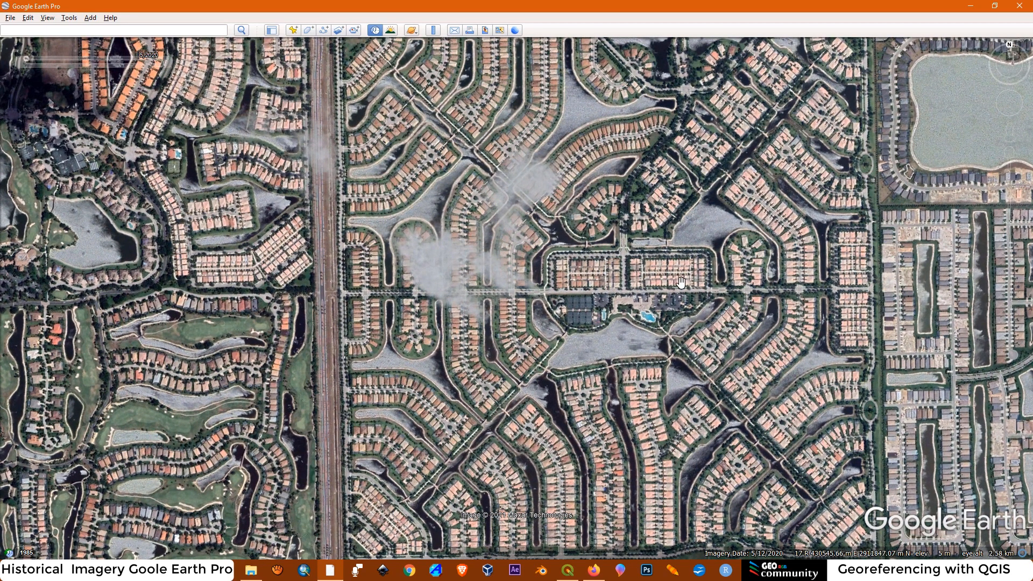
{"action": "scroll", "coordinate": [680, 282], "scroll_direction": "up", "scroll_amount": 5}
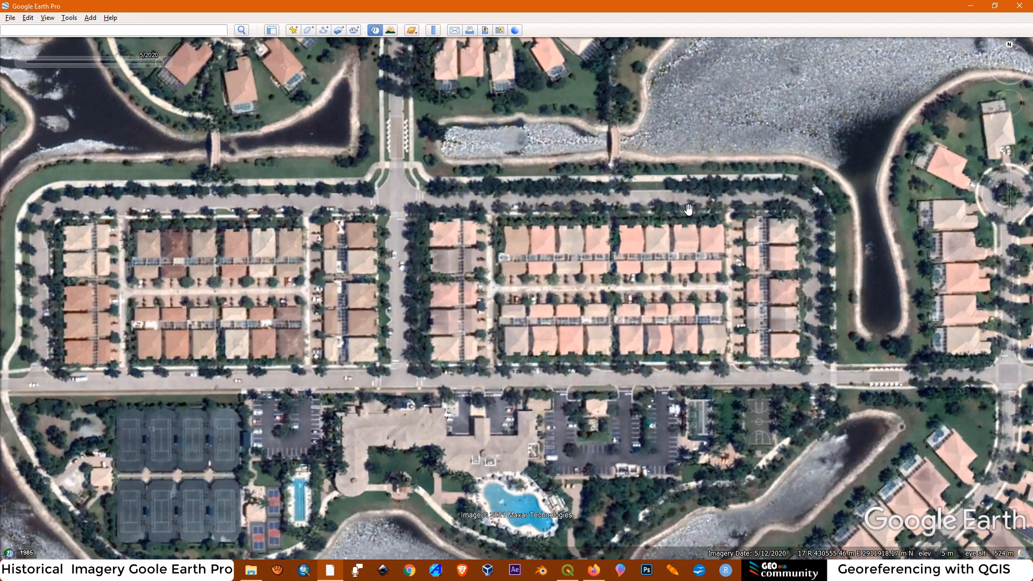
{"action": "scroll", "coordinate": [683, 206], "scroll_direction": "down", "scroll_amount": 3}
{"action": "scroll", "coordinate": [387, 251], "scroll_direction": "down", "scroll_amount": 2}
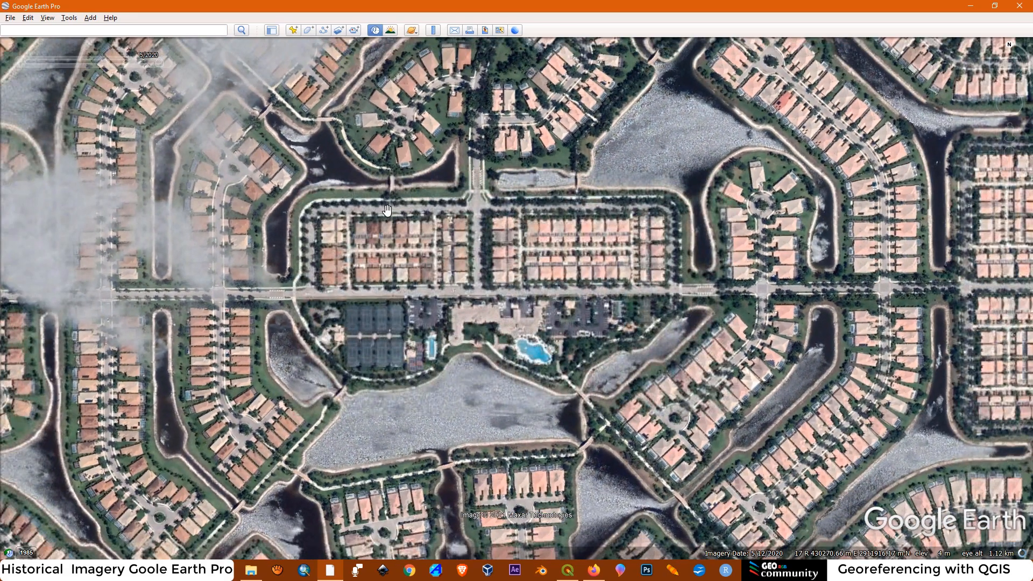
Take the imagery of the community centre back to 12/1985 and advance it to 3/1994
{"action": "mouse_move", "coordinate": [18, 65]}
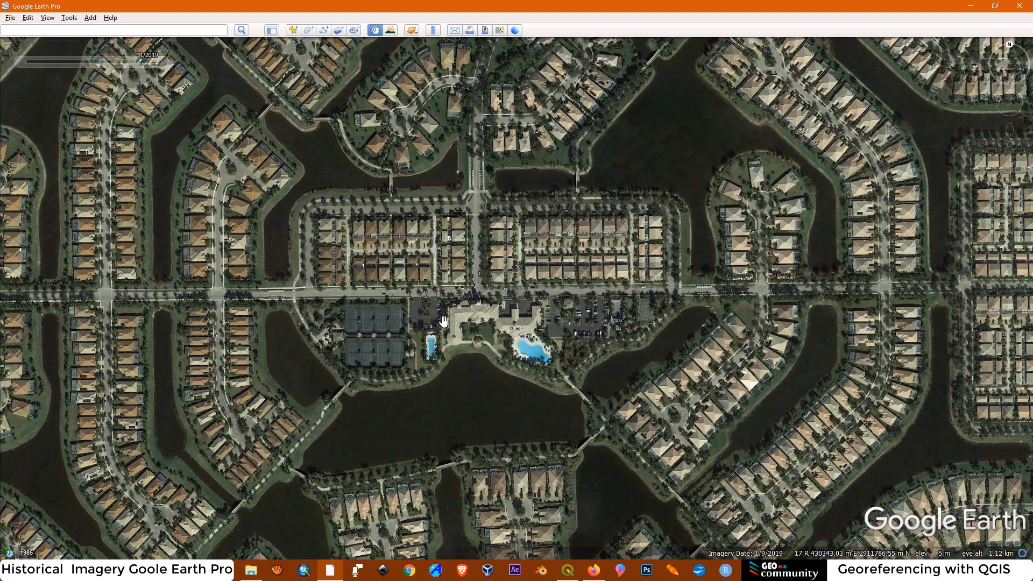
{"action": "left_click_drag", "start_coordinate": [472, 329], "coordinate": [556, 320]}
{"action": "mouse_move", "coordinate": [155, 65]}
{"action": "left_click_drag", "start_coordinate": [155, 62], "coordinate": [12, 69]}
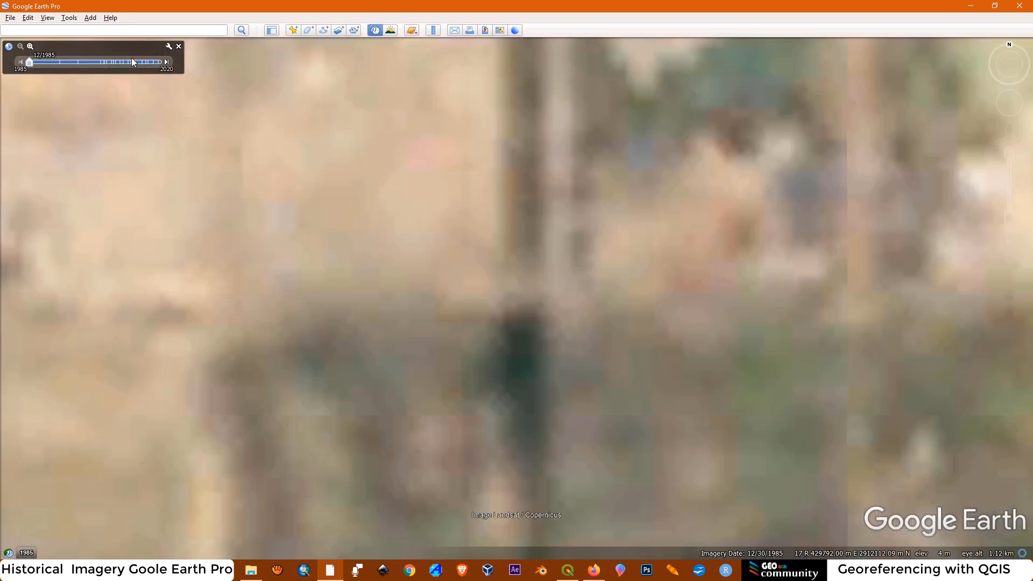
{"action": "left_click", "coordinate": [167, 62]}
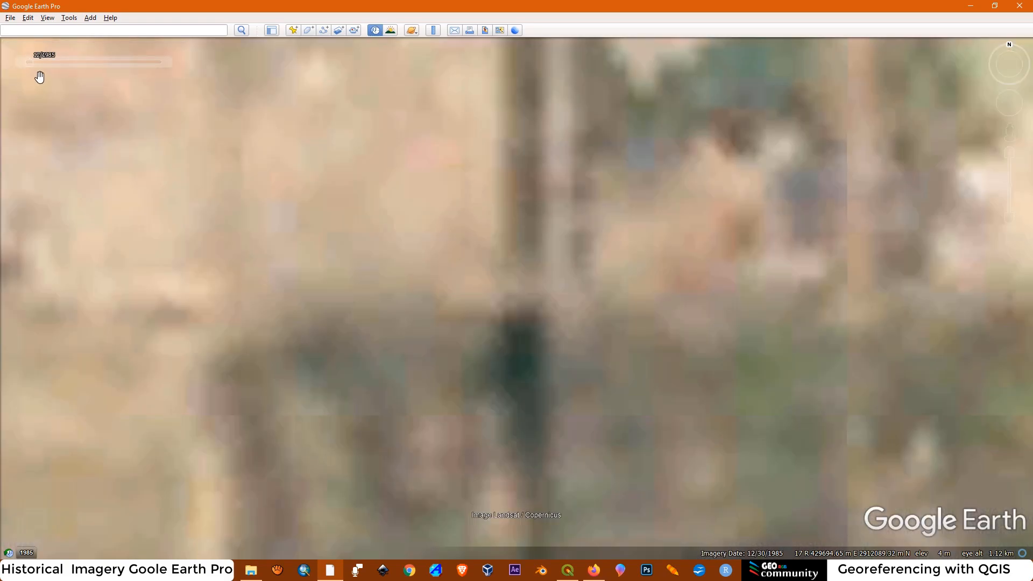
Return to the 12/1985 imagery and examine the farmland on and around the community site
{"action": "mouse_move", "coordinate": [48, 67]}
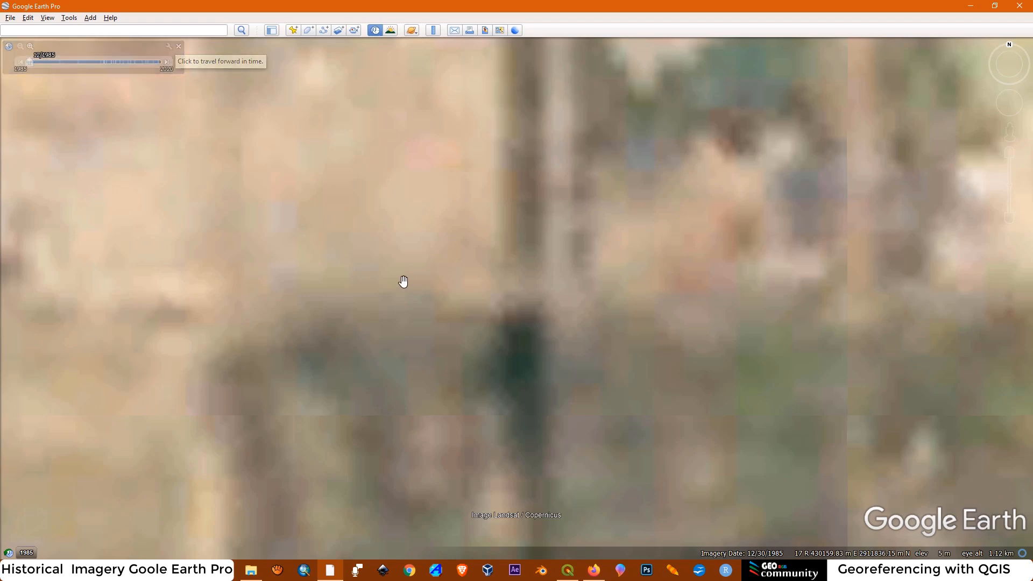
{"action": "scroll", "coordinate": [401, 281], "scroll_direction": "down", "scroll_amount": 3}
{"action": "scroll", "coordinate": [401, 280], "scroll_direction": "down", "scroll_amount": 3}
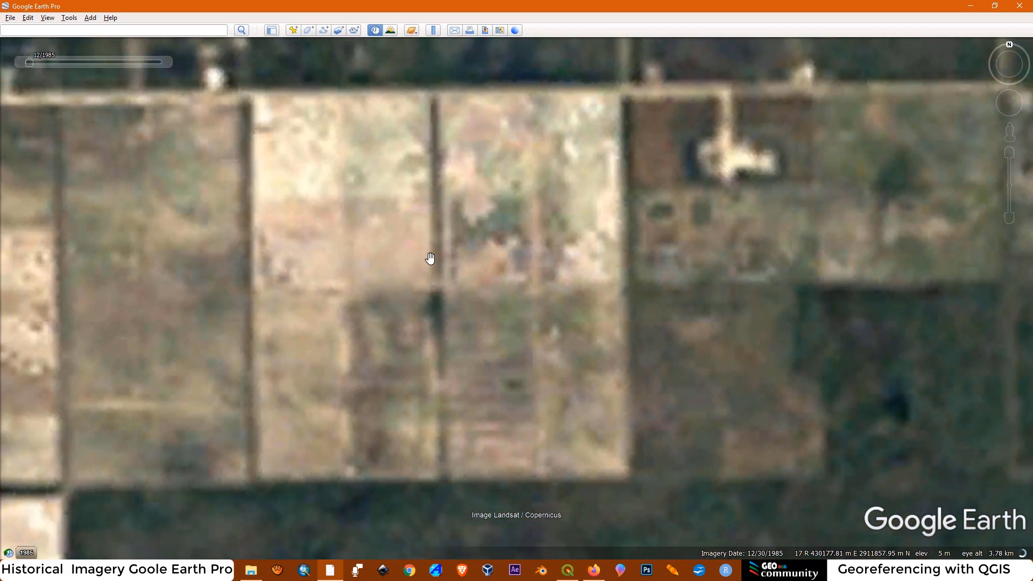
{"action": "left_click_drag", "start_coordinate": [448, 268], "coordinate": [519, 265]}
{"action": "scroll", "coordinate": [546, 268], "scroll_direction": "down", "scroll_amount": 2}
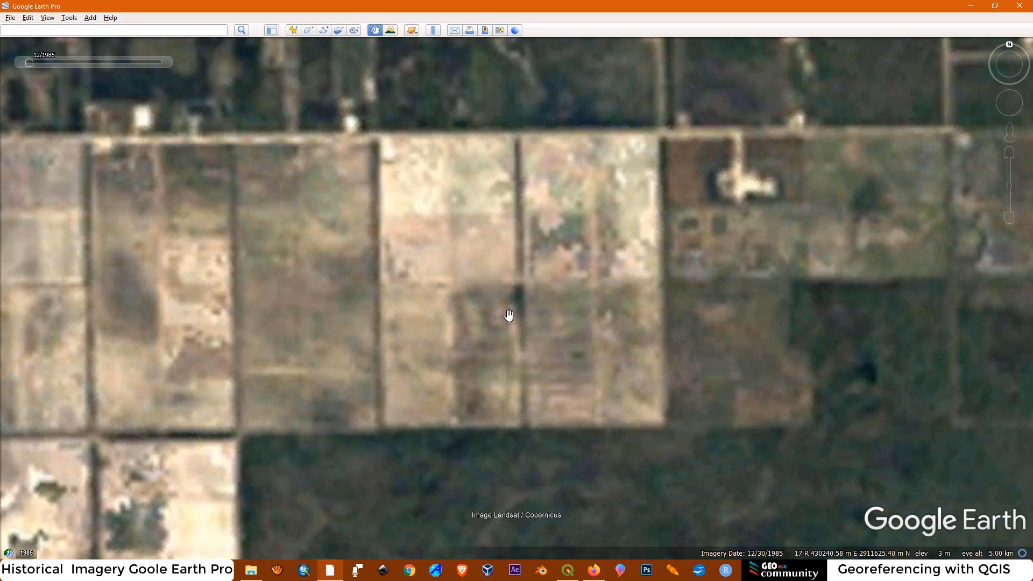
{"action": "scroll", "coordinate": [509, 315], "scroll_direction": "down", "scroll_amount": 3}
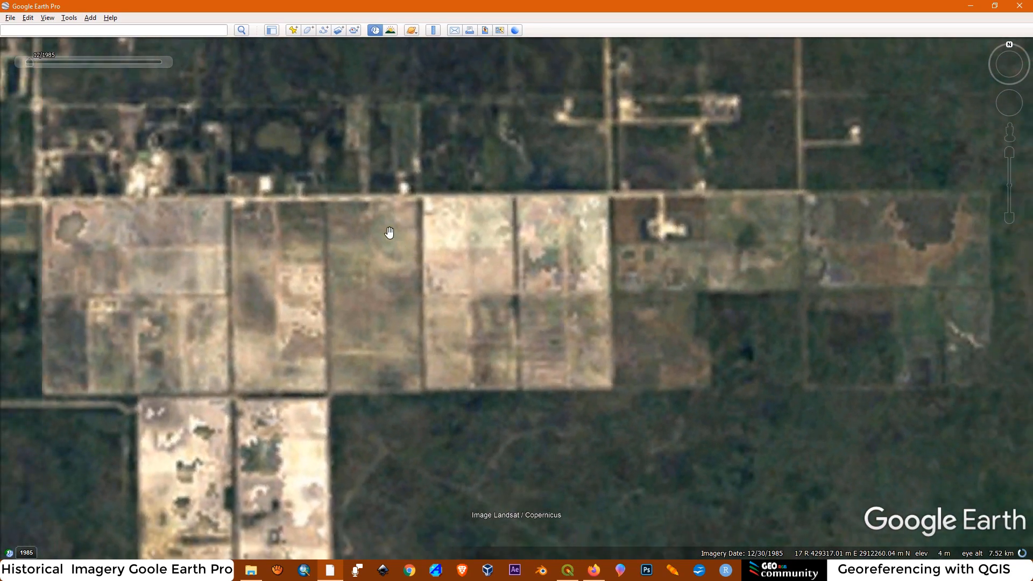
Advance the historical imagery of the site date by date from 3/1994 through 7/1995, 1/1999 and 7/2004 to 12/2004
{"action": "left_click", "coordinate": [165, 62]}
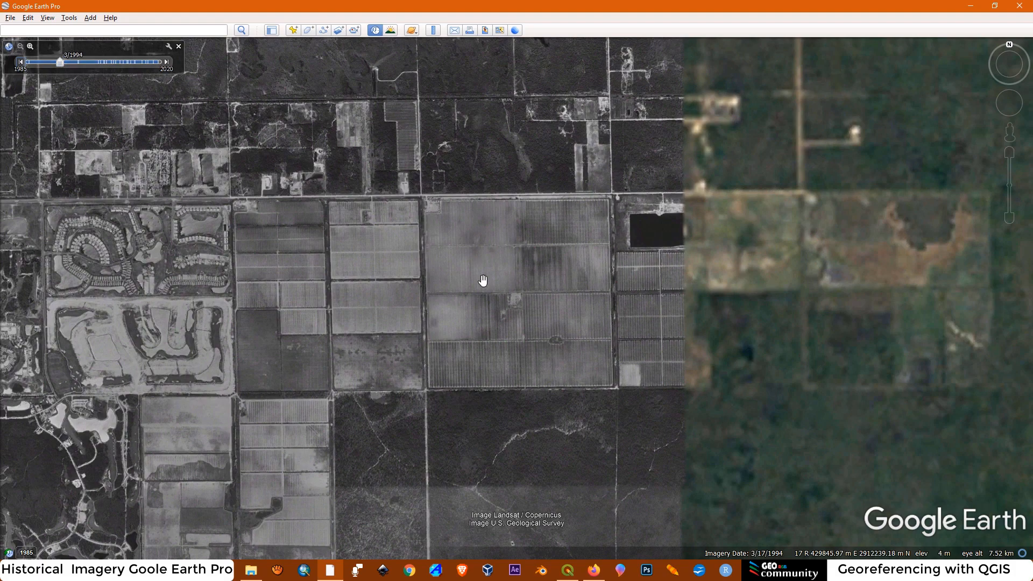
{"action": "scroll", "coordinate": [538, 318], "scroll_direction": "up", "scroll_amount": 2}
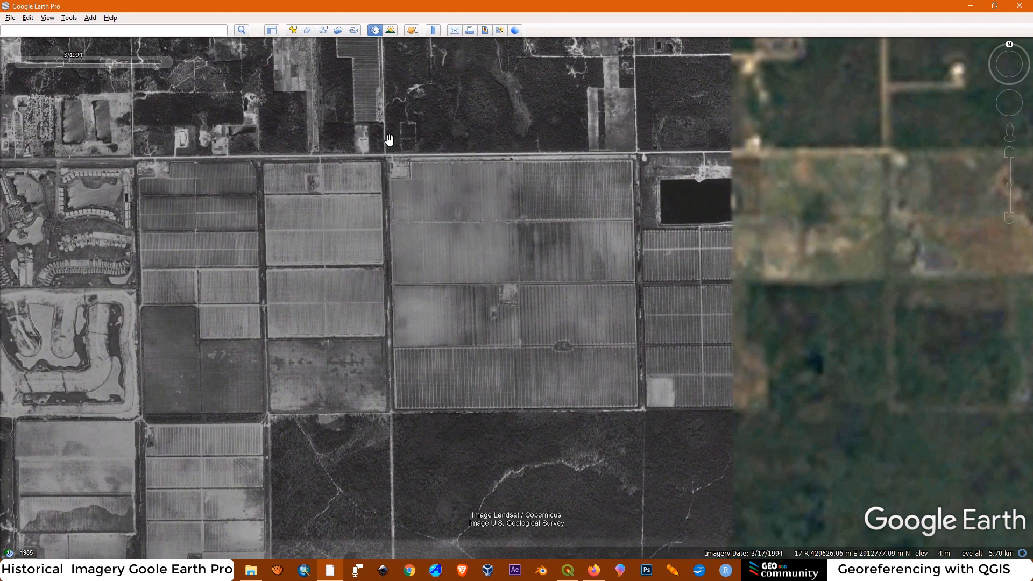
{"action": "mouse_move", "coordinate": [69, 60]}
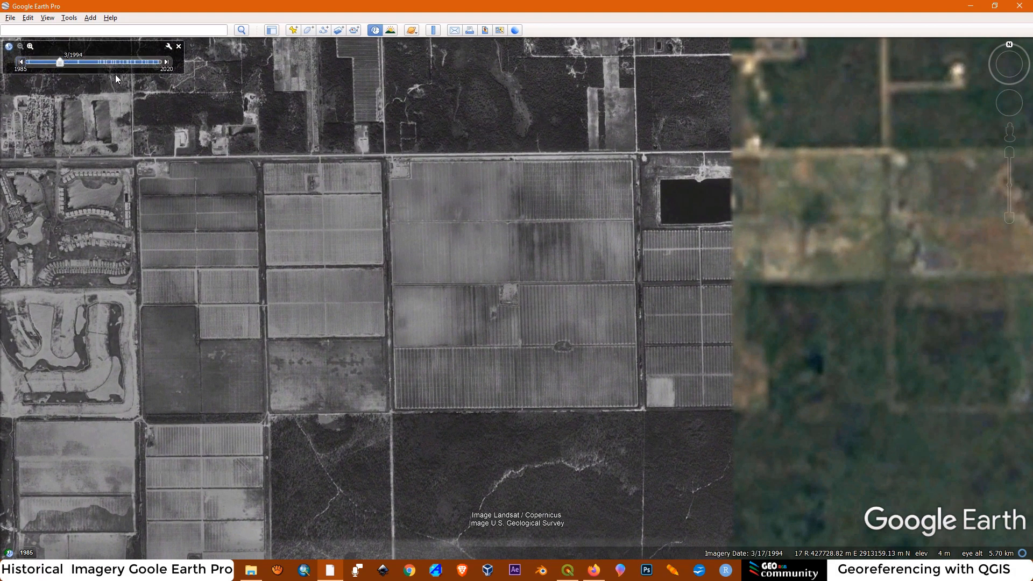
{"action": "left_click", "coordinate": [166, 62]}
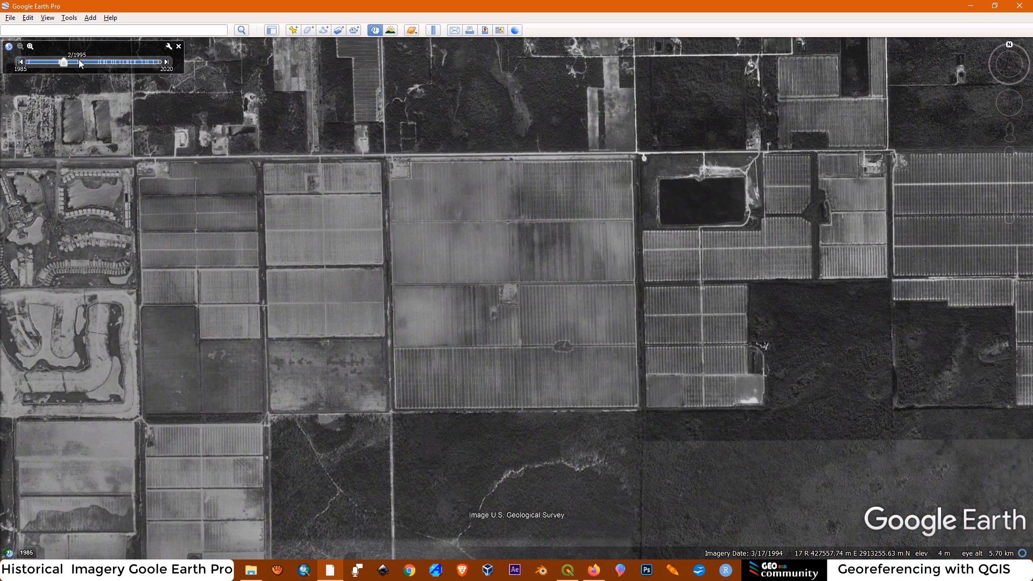
{"action": "left_click", "coordinate": [166, 62]}
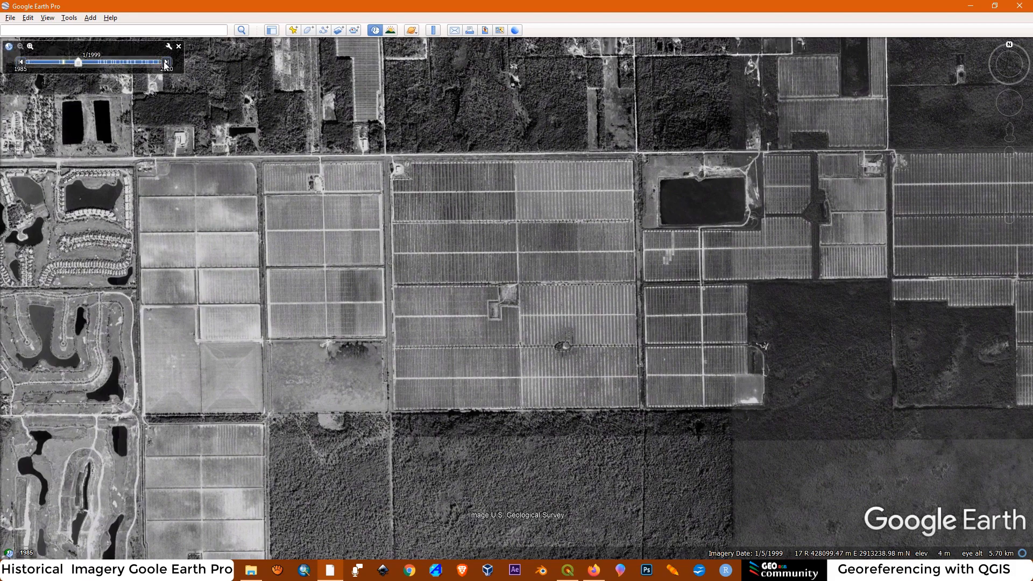
{"action": "left_click", "coordinate": [165, 63]}
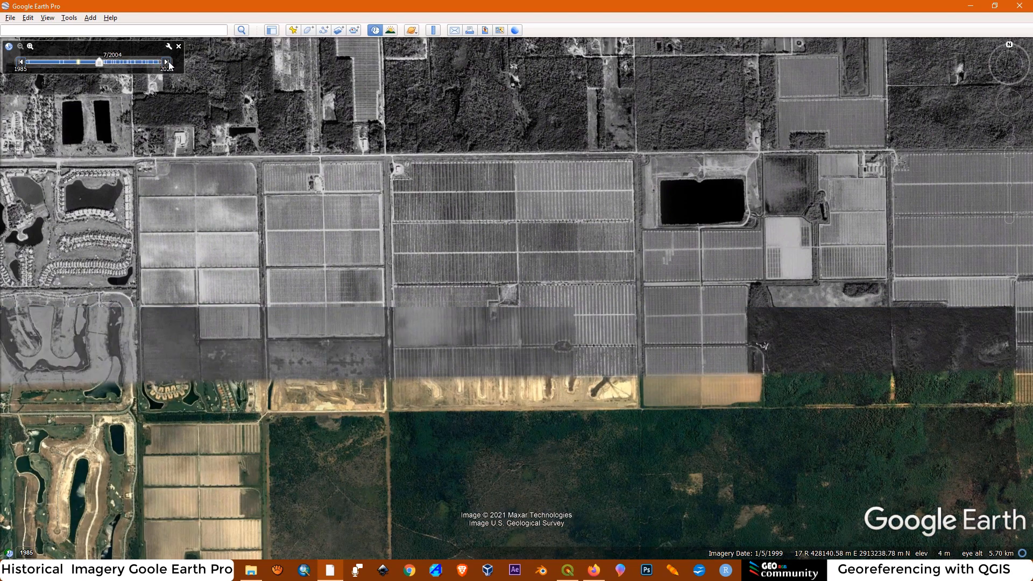
{"action": "left_click", "coordinate": [165, 62]}
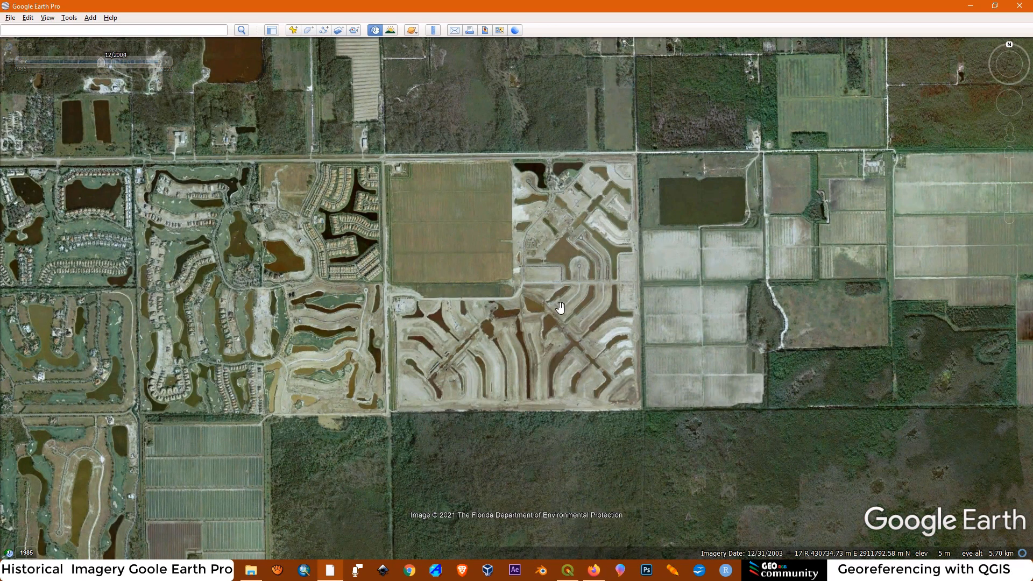
Examine the community's construction in the 12/2004 imagery, including the northern entrance and the excavated lakes and canals in the southwest
{"action": "scroll", "coordinate": [389, 282], "scroll_direction": "up", "scroll_amount": 2}
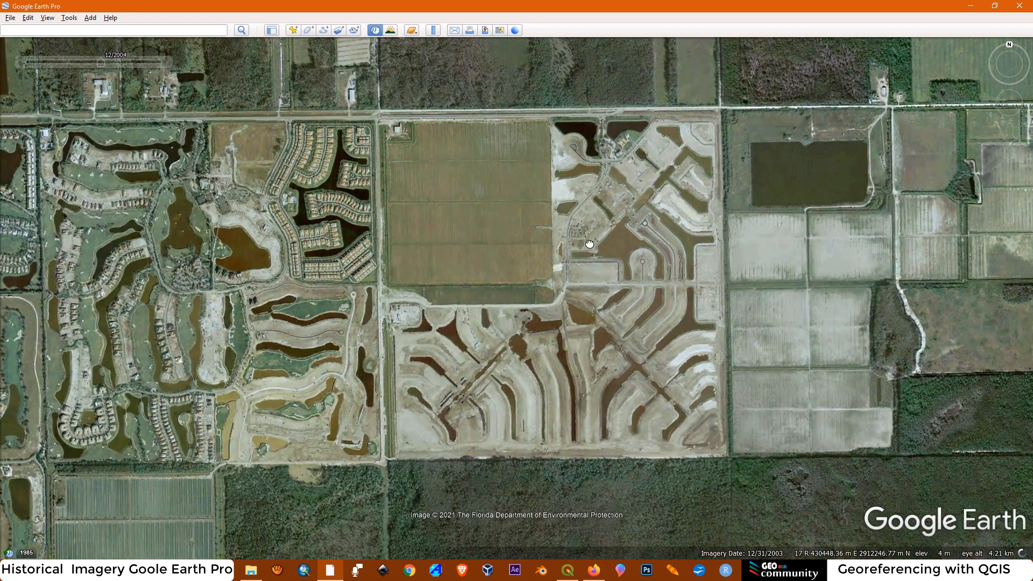
{"action": "left_click_drag", "start_coordinate": [589, 243], "coordinate": [625, 349]}
{"action": "scroll", "coordinate": [672, 233], "scroll_direction": "up", "scroll_amount": 9}
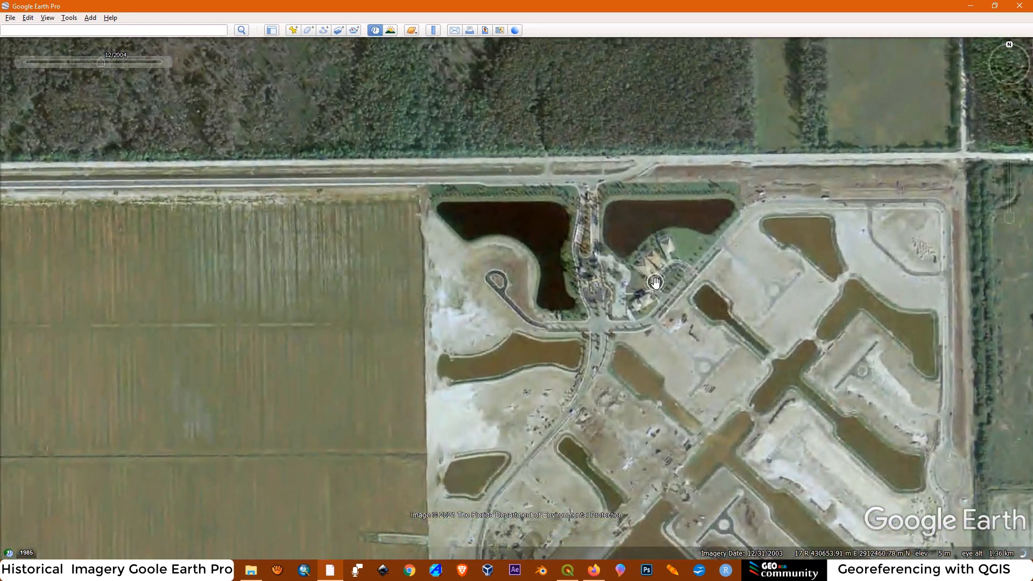
{"action": "scroll", "coordinate": [675, 273], "scroll_direction": "up", "scroll_amount": 2}
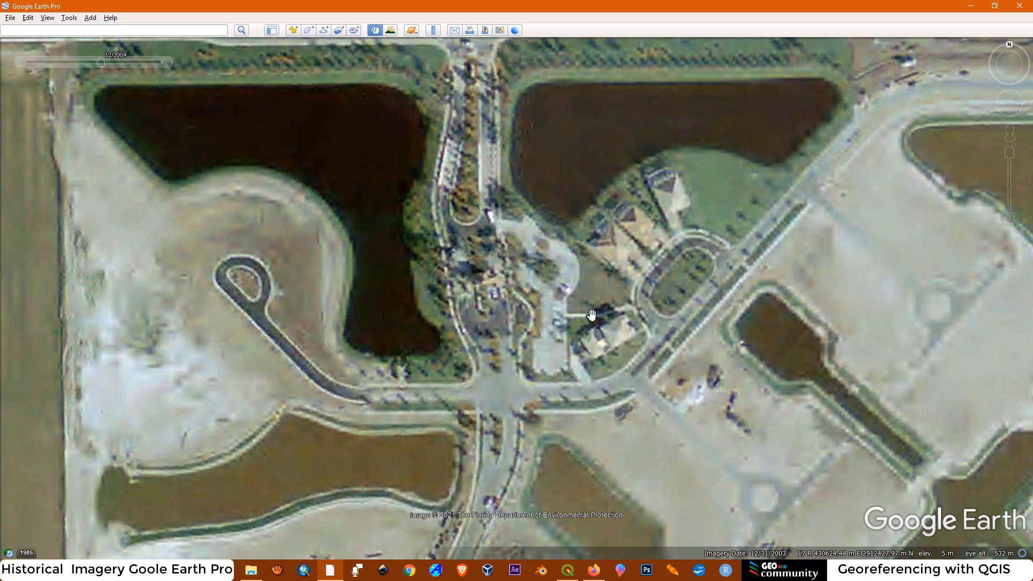
{"action": "scroll", "coordinate": [591, 240], "scroll_direction": "down", "scroll_amount": 10}
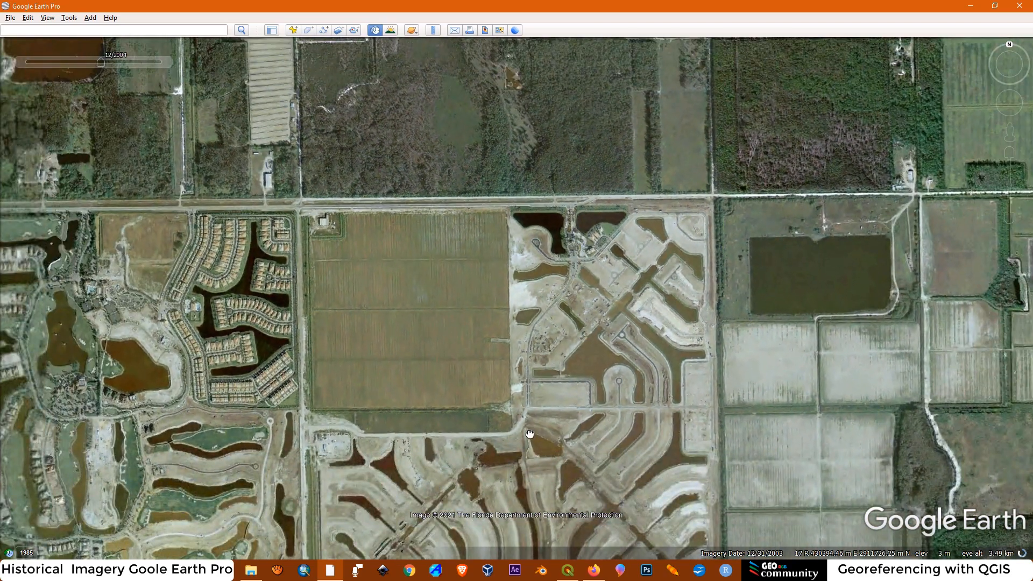
{"action": "left_click_drag", "start_coordinate": [530, 434], "coordinate": [540, 258]}
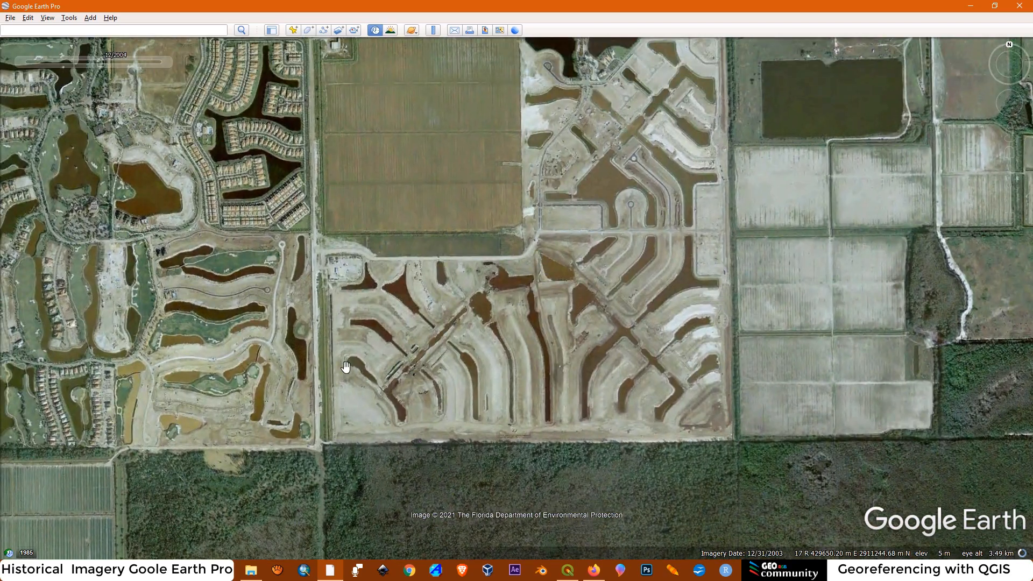
{"action": "scroll", "coordinate": [421, 344], "scroll_direction": "up", "scroll_amount": 1}
{"action": "scroll", "coordinate": [421, 344], "scroll_direction": "up", "scroll_amount": 4}
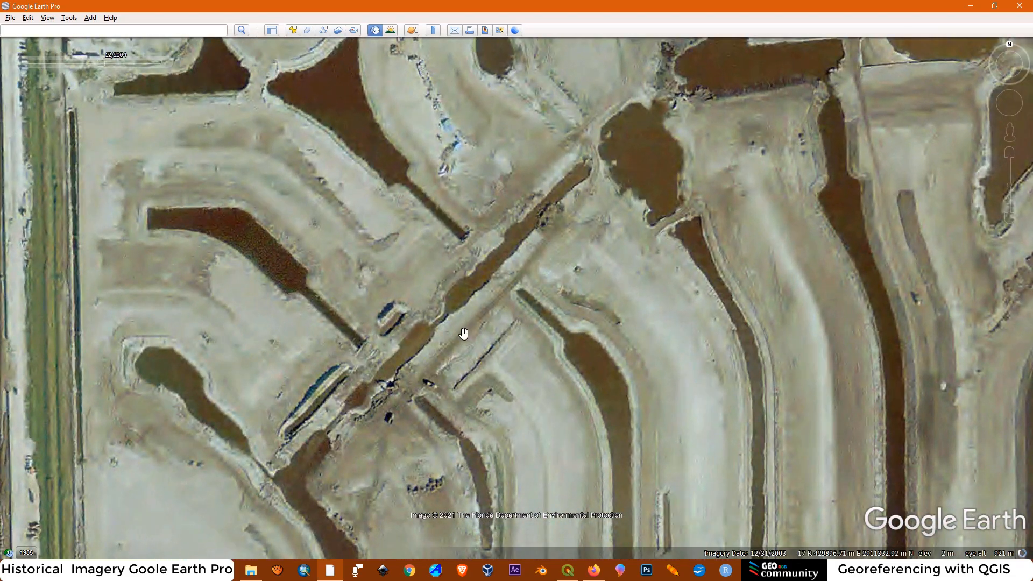
{"action": "scroll", "coordinate": [444, 355], "scroll_direction": "down", "scroll_amount": 5}
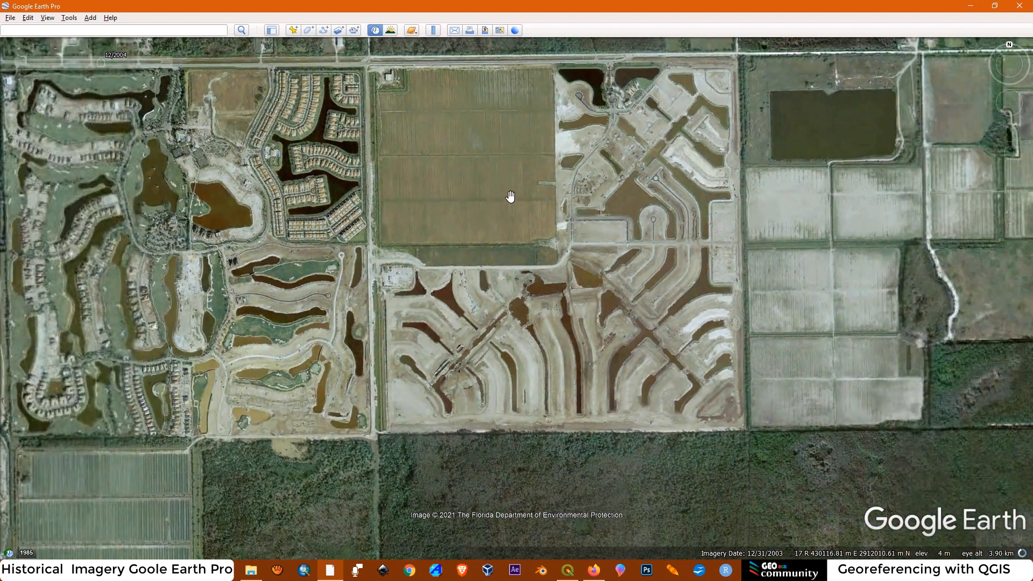
{"action": "left_click_drag", "start_coordinate": [511, 196], "coordinate": [513, 231]}
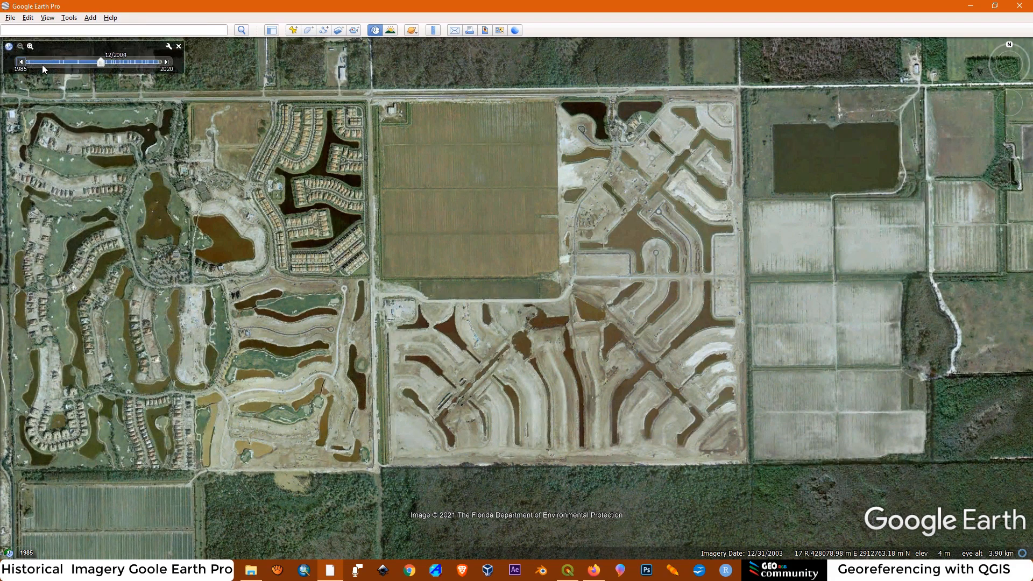
Take the imagery of the whole site back to 3/1994 and advance it to 1/1999
{"action": "left_click", "coordinate": [61, 62]}
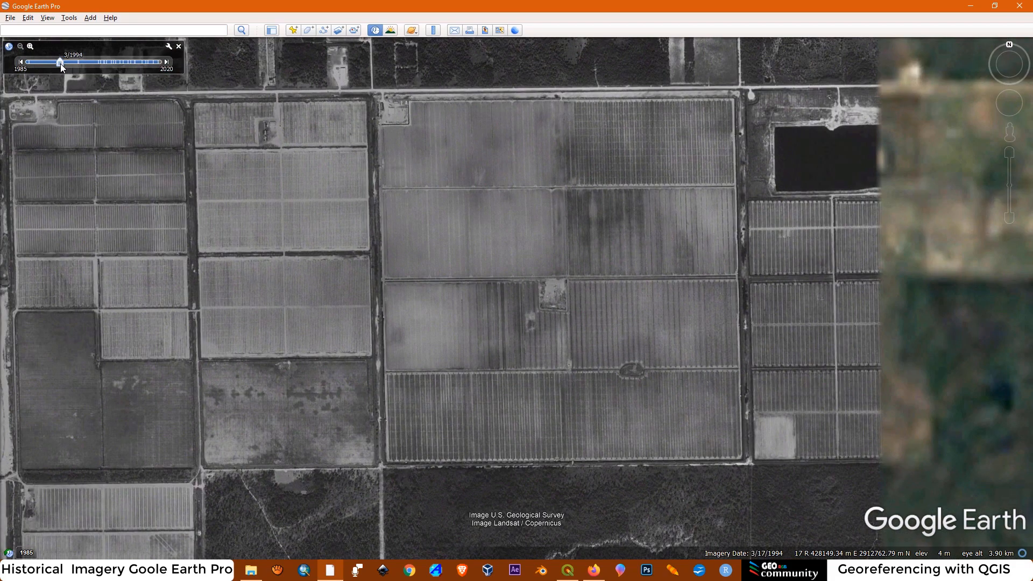
{"action": "left_click", "coordinate": [166, 62]}
{"action": "left_click", "coordinate": [166, 62]}
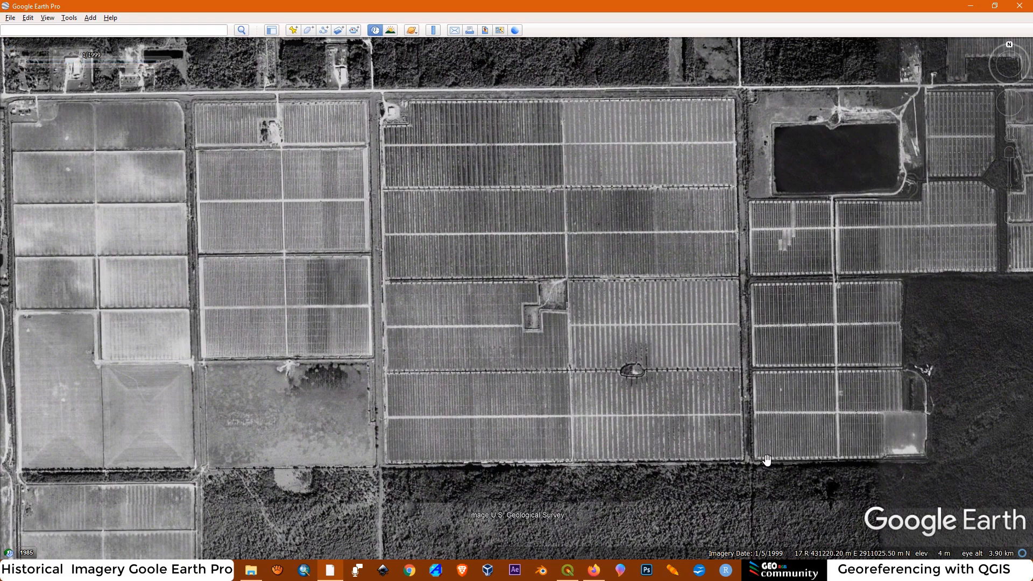
Bring the historical imagery of the site forward to 5/2020 and step it back to 1/2019
{"action": "mouse_move", "coordinate": [79, 62]}
{"action": "mouse_move", "coordinate": [154, 63]}
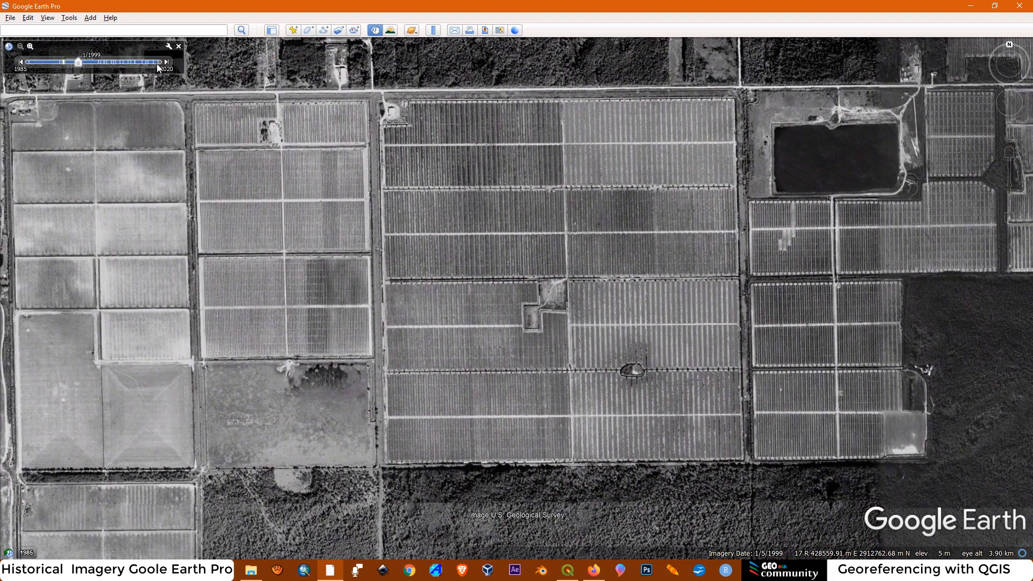
{"action": "left_click", "coordinate": [164, 62]}
{"action": "left_click_drag", "start_coordinate": [156, 66], "coordinate": [173, 66]}
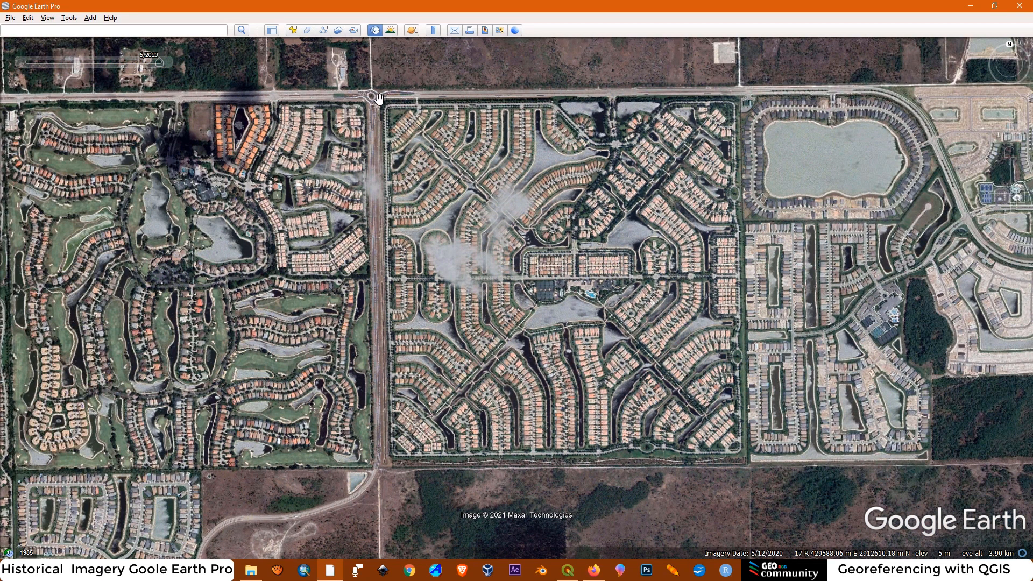
{"action": "mouse_move", "coordinate": [39, 69]}
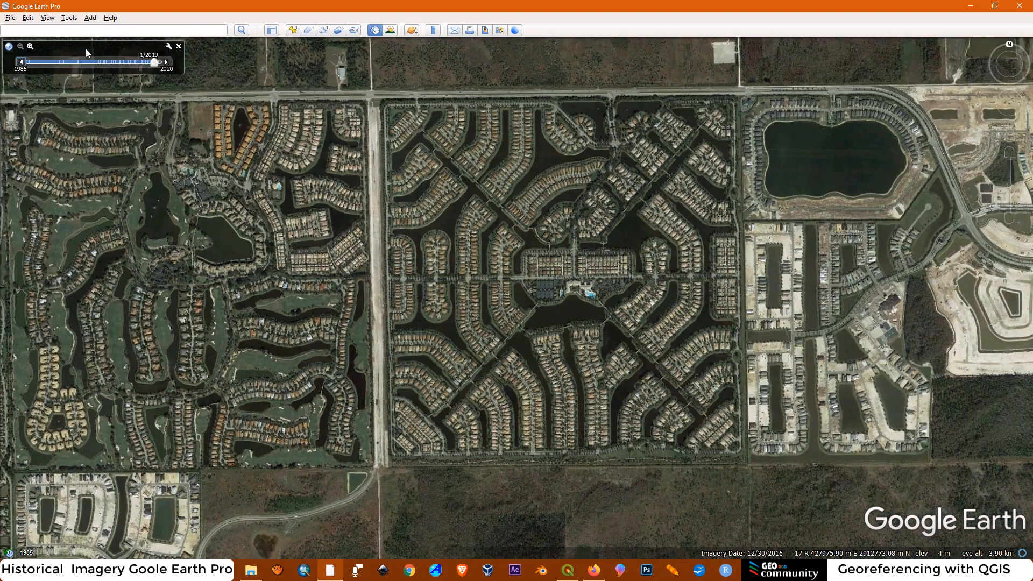
Examine the homes and canals along the community's central road in the 1/2019 imagery
{"action": "scroll", "coordinate": [549, 279], "scroll_direction": "up", "scroll_amount": 3}
{"action": "scroll", "coordinate": [377, 221], "scroll_direction": "up", "scroll_amount": 5}
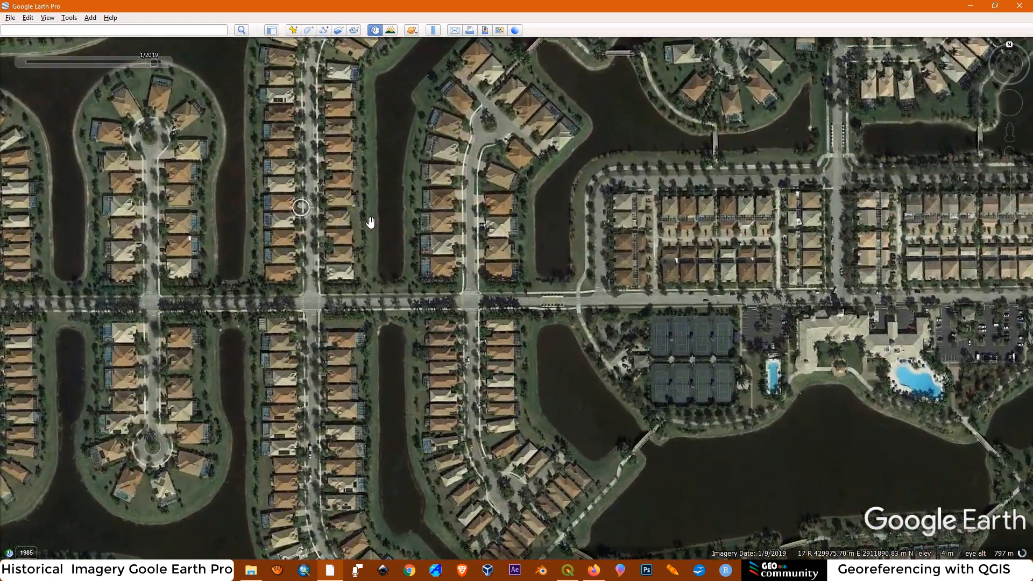
{"action": "scroll", "coordinate": [466, 289], "scroll_direction": "up", "scroll_amount": 3}
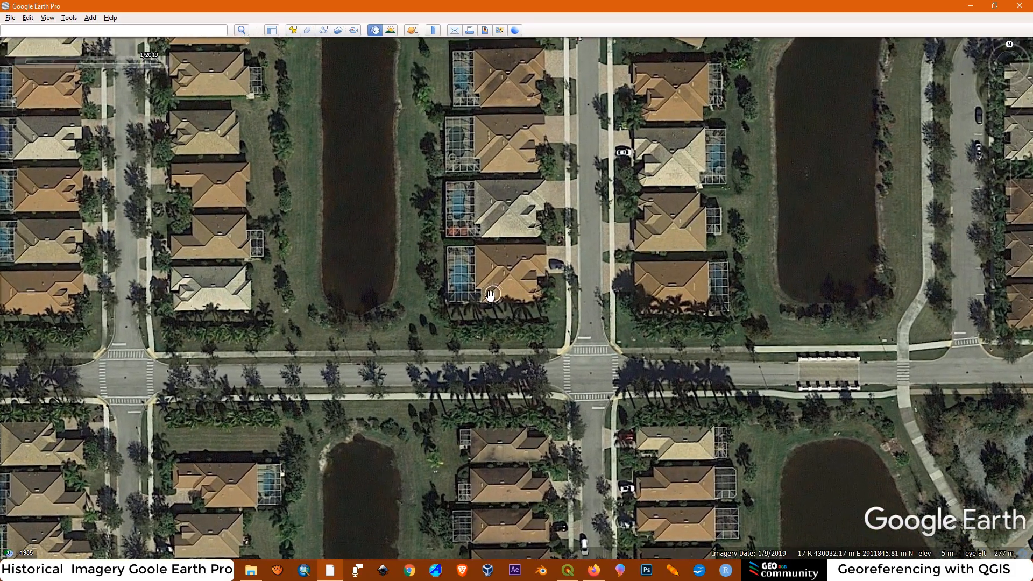
{"action": "scroll", "coordinate": [507, 265], "scroll_direction": "down", "scroll_amount": 3}
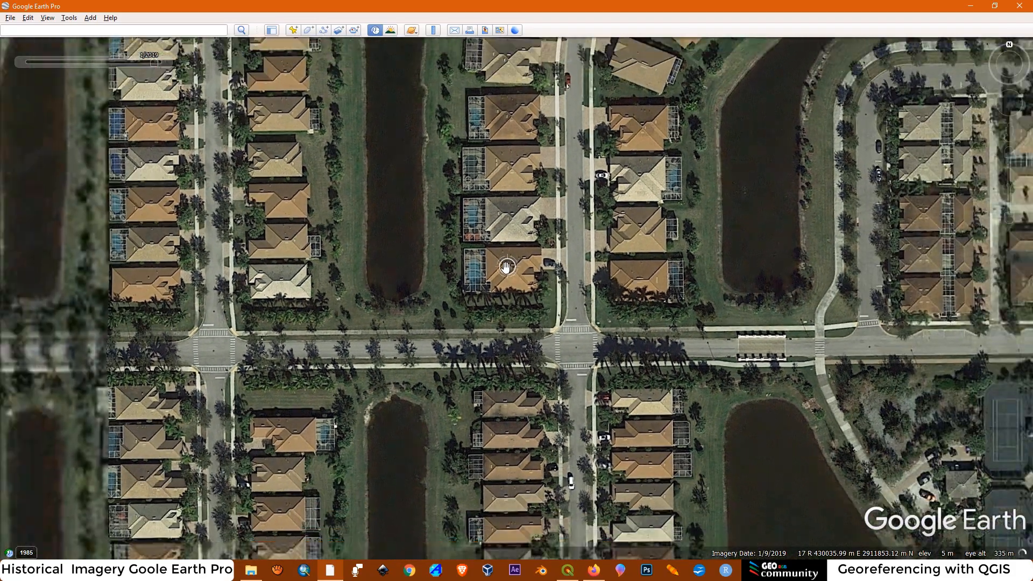
{"action": "scroll", "coordinate": [504, 266], "scroll_direction": "down", "scroll_amount": 2}
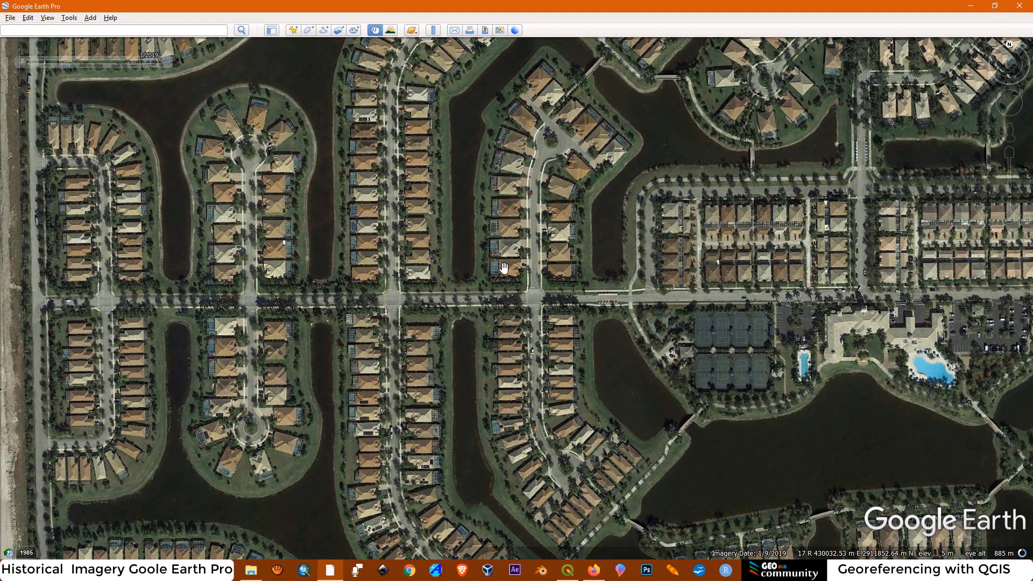
{"action": "scroll", "coordinate": [504, 267], "scroll_direction": "down", "scroll_amount": 5}
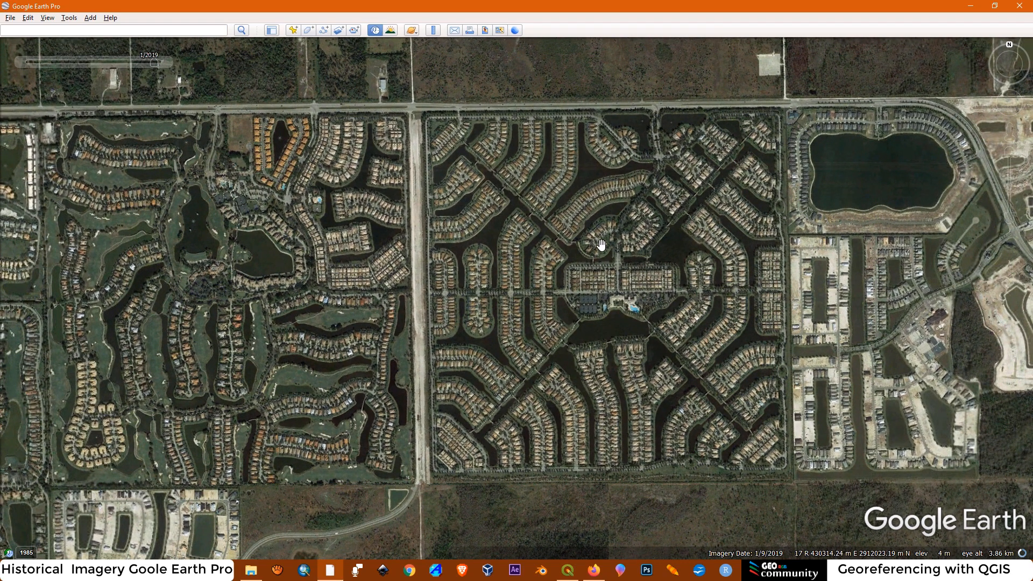
Switch the historical imagery of the site to 1/1999, forward to 5/2020 and back to 1/2019
{"action": "left_click", "coordinate": [75, 62]}
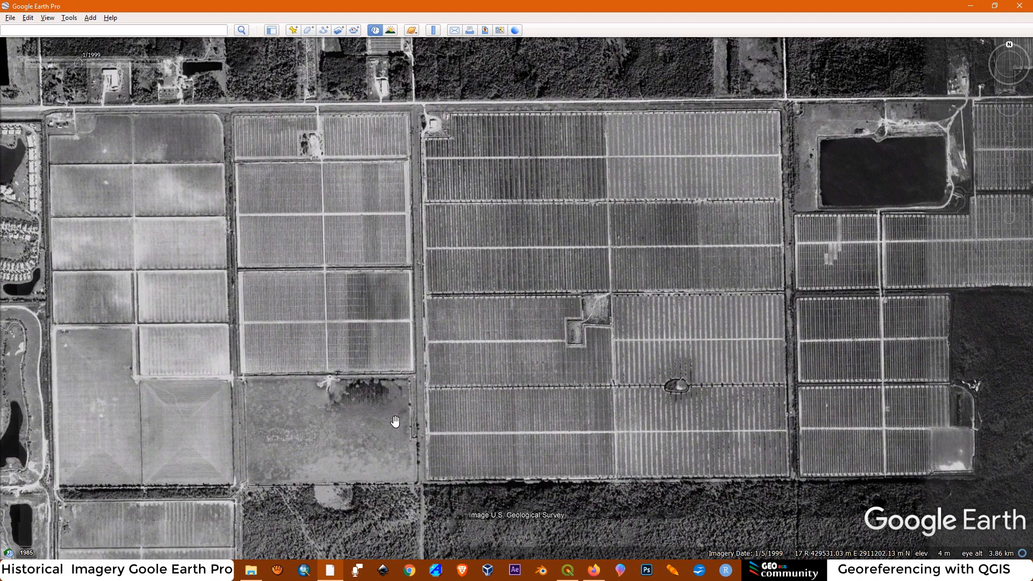
{"action": "left_click_drag", "start_coordinate": [78, 62], "coordinate": [159, 63]}
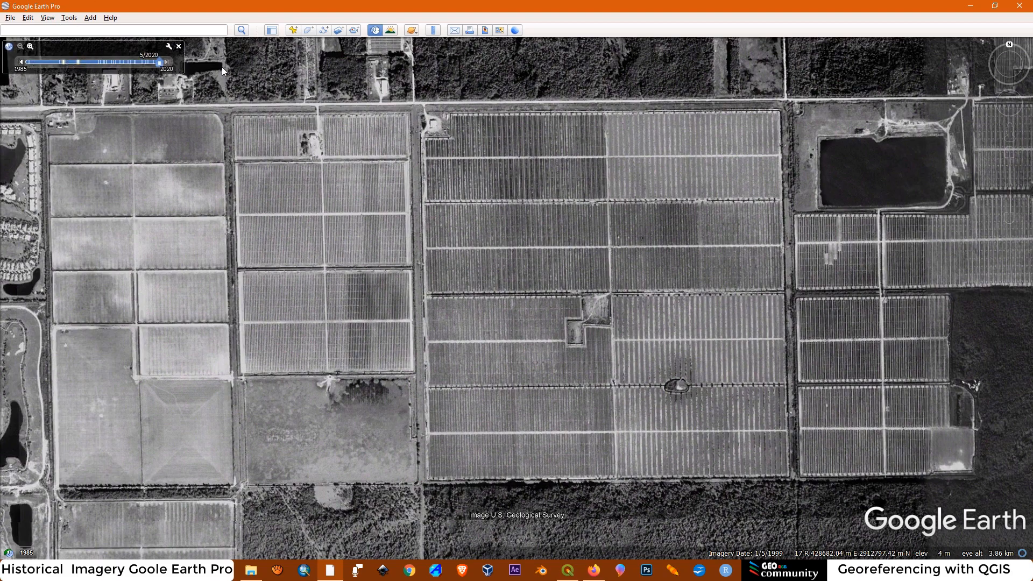
{"action": "left_click", "coordinate": [21, 63]}
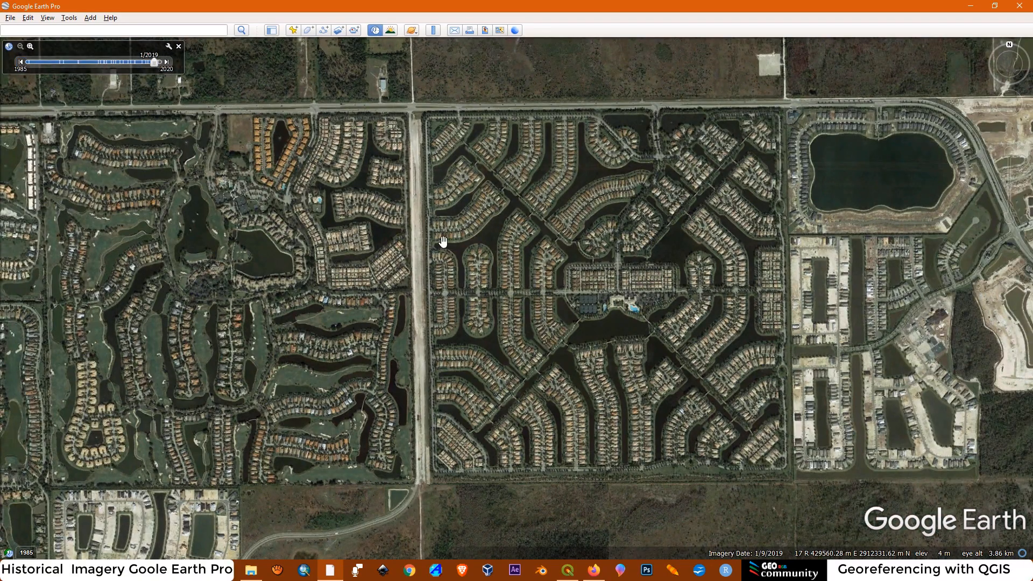
Examine the homes in the southwestern part of the community in the 1/2019 imagery
{"action": "scroll", "coordinate": [464, 392], "scroll_direction": "up", "scroll_amount": 5}
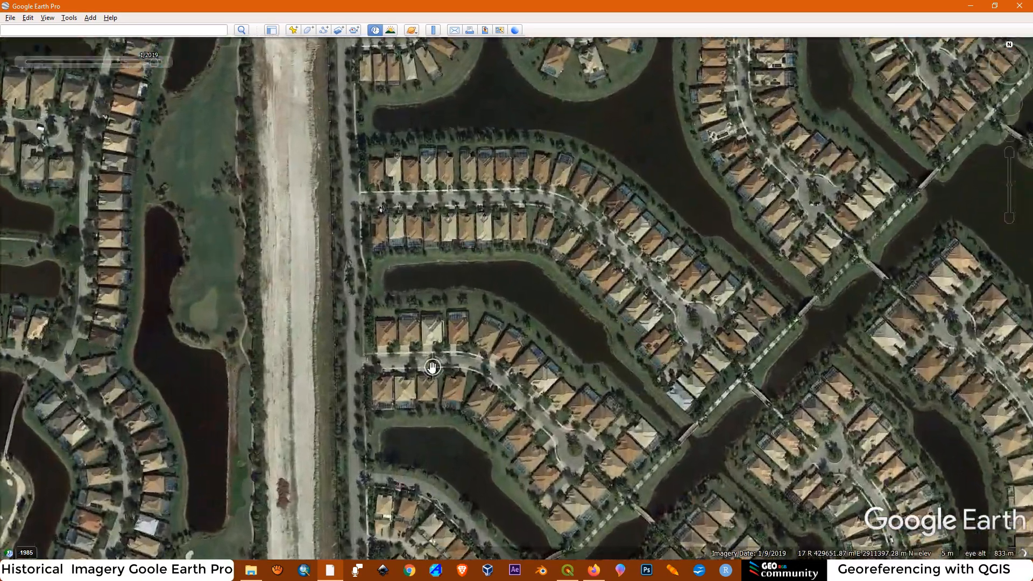
{"action": "scroll", "coordinate": [471, 218], "scroll_direction": "up", "scroll_amount": 3}
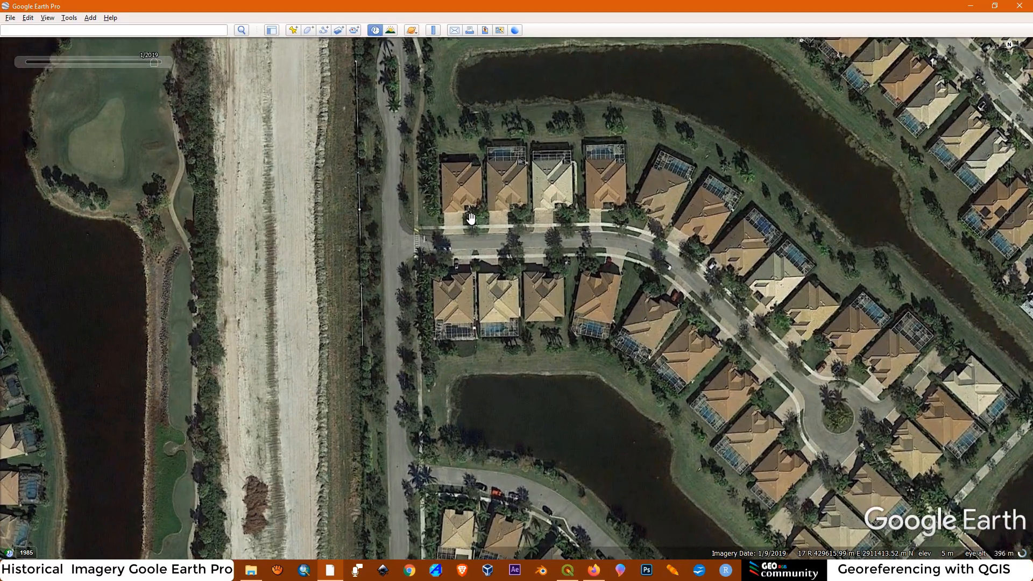
{"action": "scroll", "coordinate": [452, 315], "scroll_direction": "down", "scroll_amount": 6}
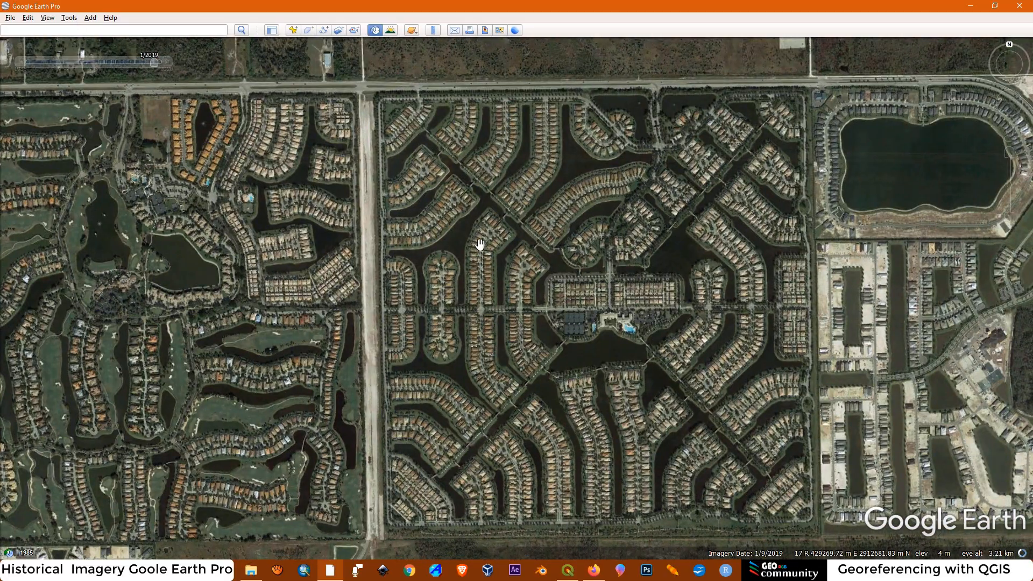
Return the historical imagery of the whole site to 1/1999 and bring it forward to 5/2020
{"action": "left_click", "coordinate": [79, 62]}
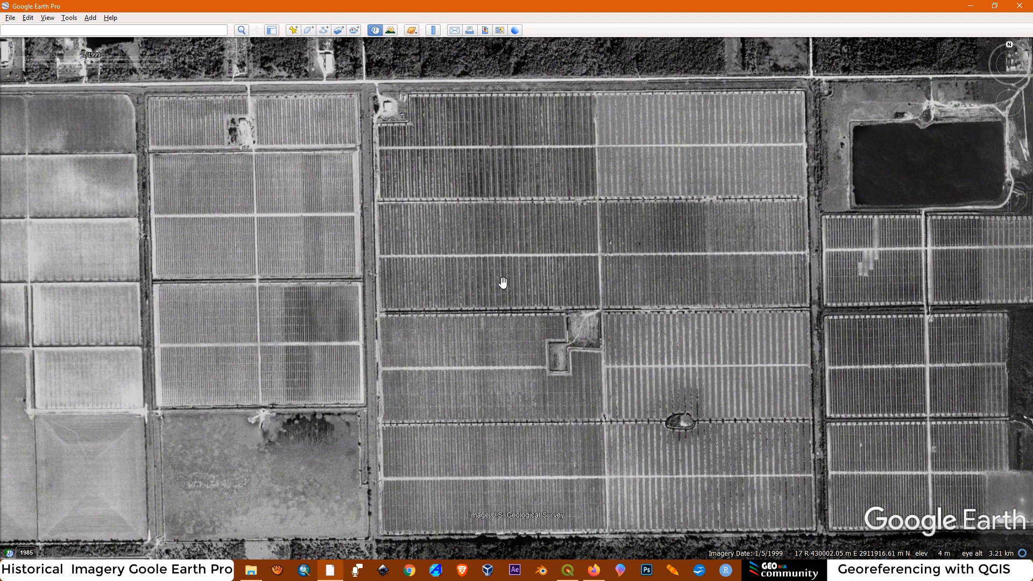
{"action": "scroll", "coordinate": [503, 282], "scroll_direction": "down", "scroll_amount": 1}
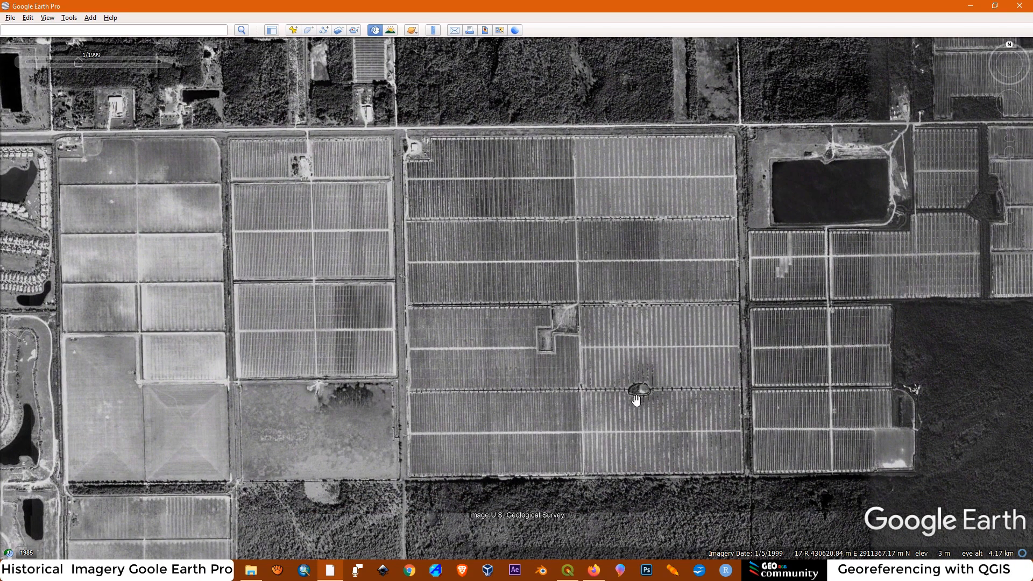
{"action": "left_click_drag", "start_coordinate": [82, 63], "coordinate": [159, 63]}
Examine the community's northwestern homes in the 5/2020 imagery, recentre the whole site and step the imagery back to 1/2019
{"action": "scroll", "coordinate": [368, 207], "scroll_direction": "up", "scroll_amount": 5}
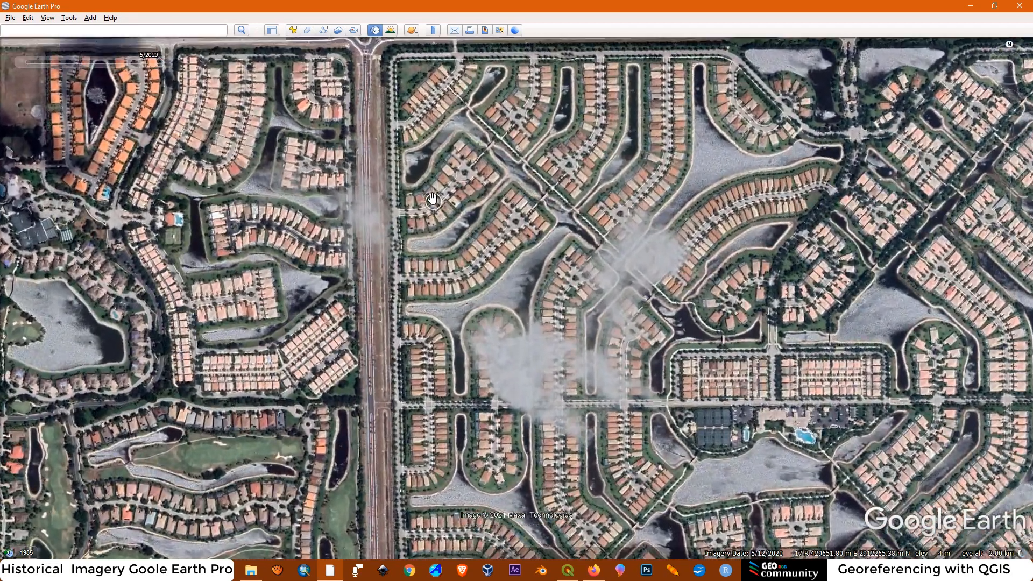
{"action": "scroll", "coordinate": [665, 380], "scroll_direction": "down", "scroll_amount": 5}
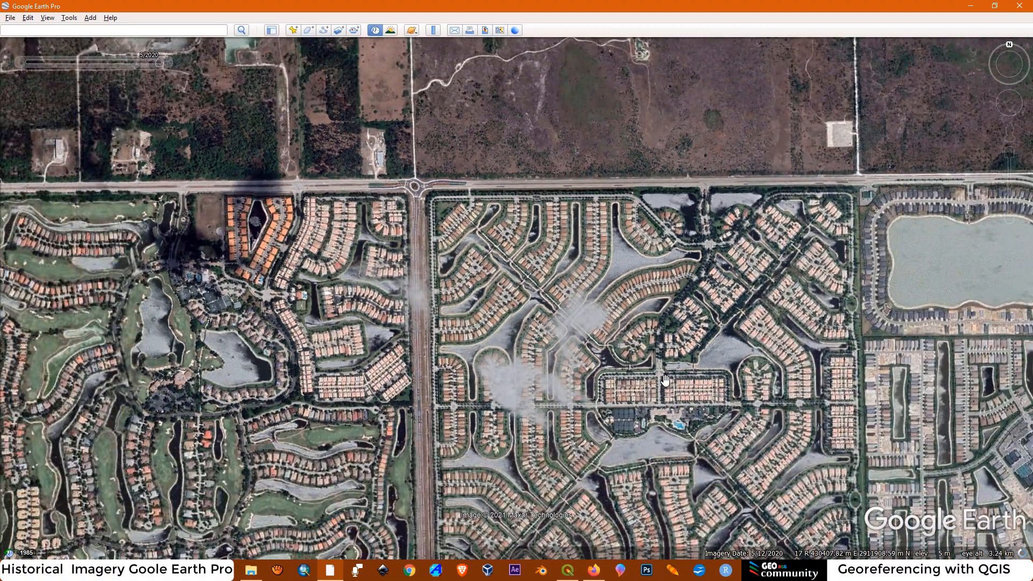
{"action": "left_click_drag", "start_coordinate": [666, 380], "coordinate": [641, 254]}
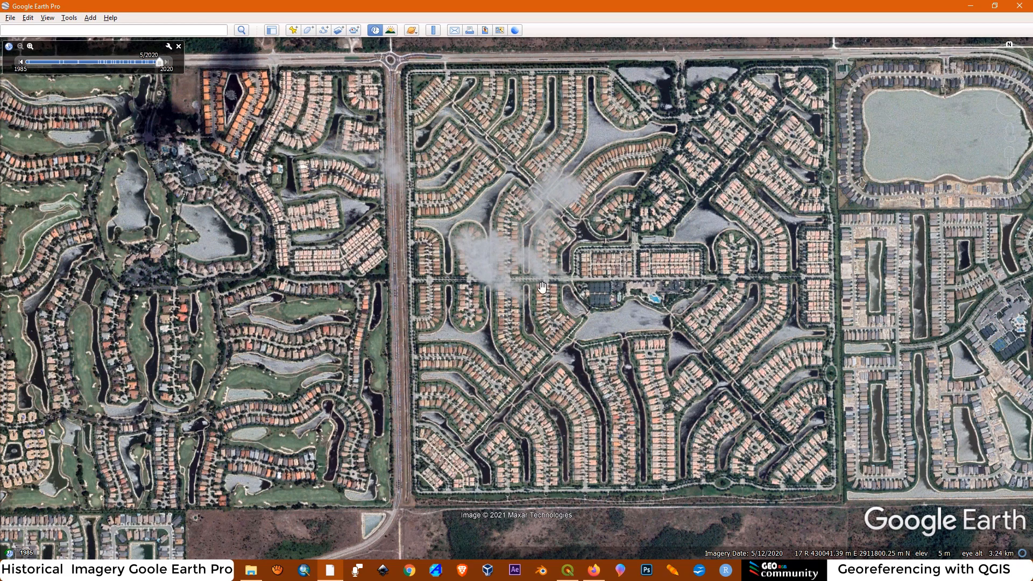
{"action": "left_click_drag", "start_coordinate": [665, 329], "coordinate": [611, 345]}
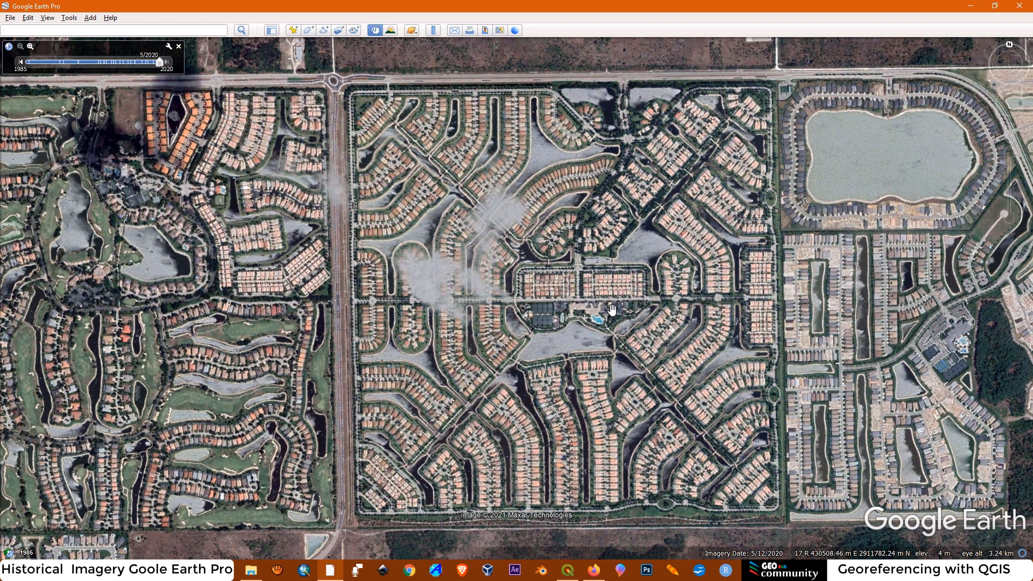
{"action": "left_click", "coordinate": [21, 62]}
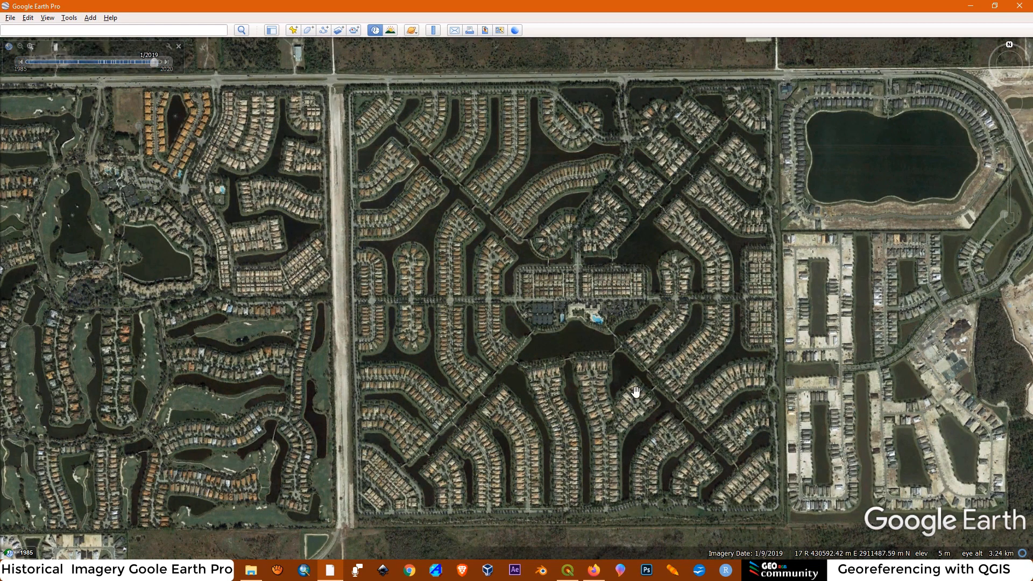
Switch to QGIS and add the Google Satellite basemap from QuickMapServices
{"action": "left_click", "coordinate": [568, 575]}
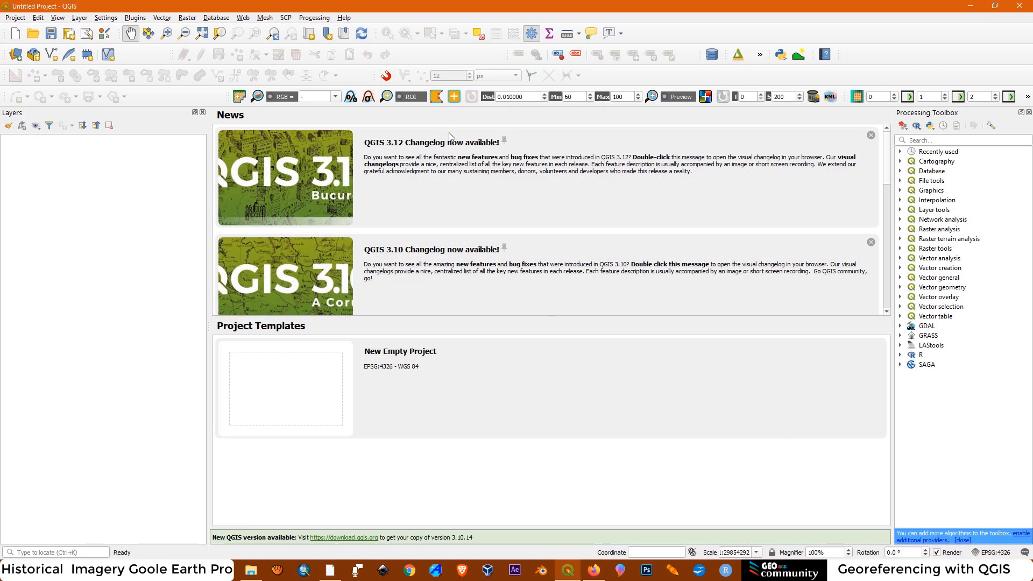
{"action": "left_click", "coordinate": [243, 18]}
{"action": "mouse_move", "coordinate": [256, 52]}
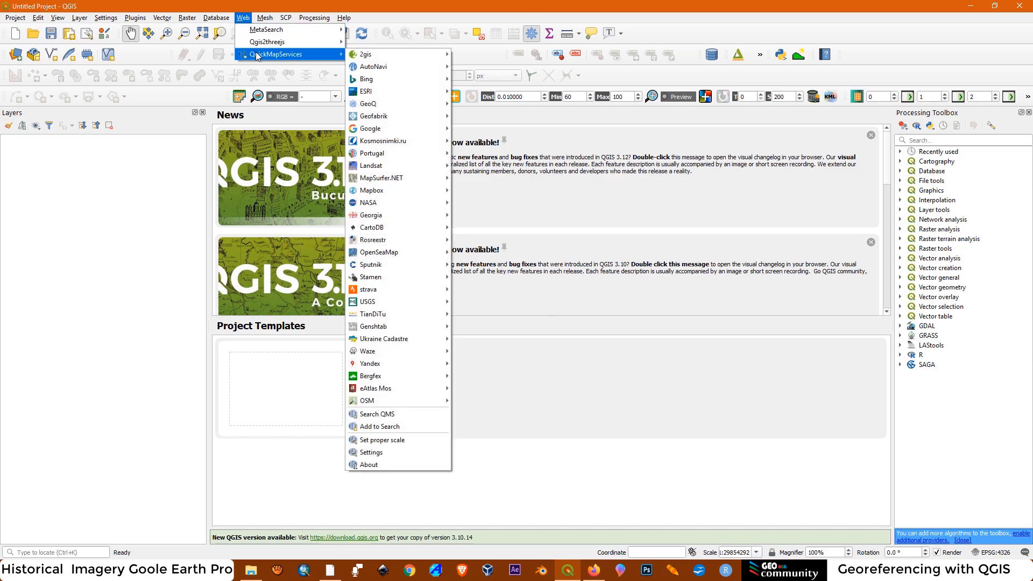
{"action": "mouse_move", "coordinate": [376, 132]}
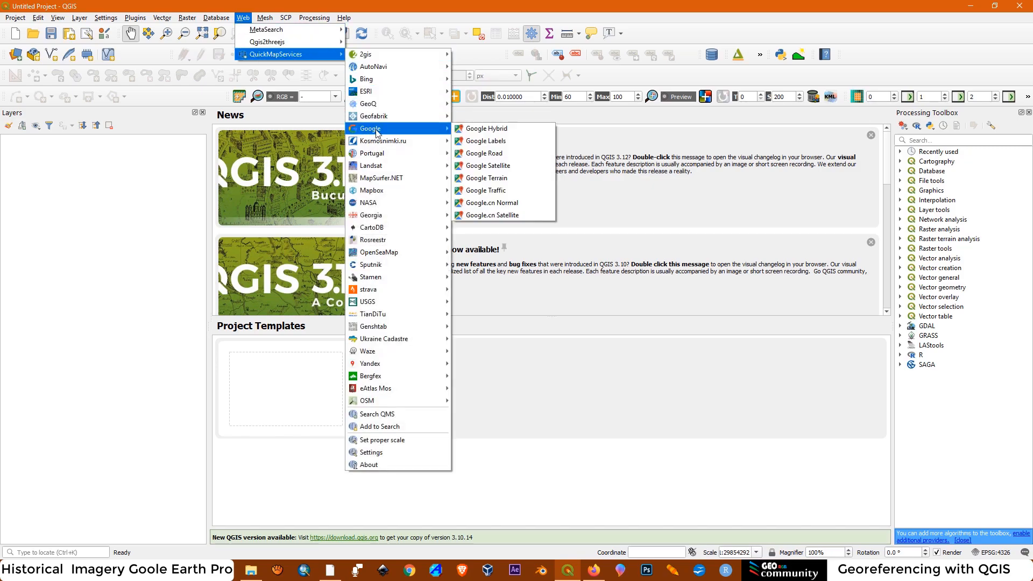
{"action": "left_click", "coordinate": [487, 166]}
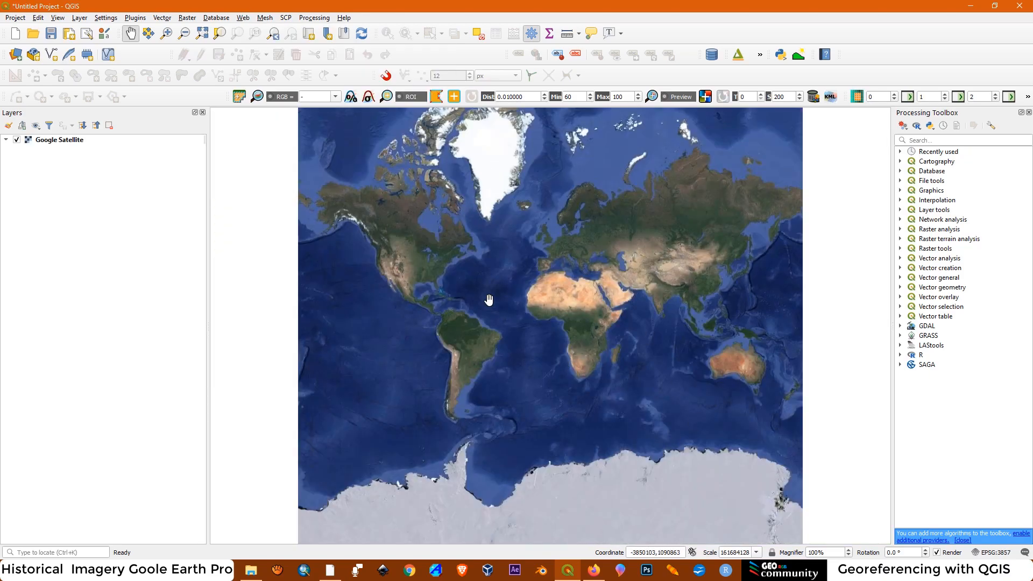
Frame the Bonita Springs community on the Google Satellite basemap so that its whole square outline fills the map canvas
{"action": "scroll", "coordinate": [449, 281], "scroll_direction": "up", "scroll_amount": 3}
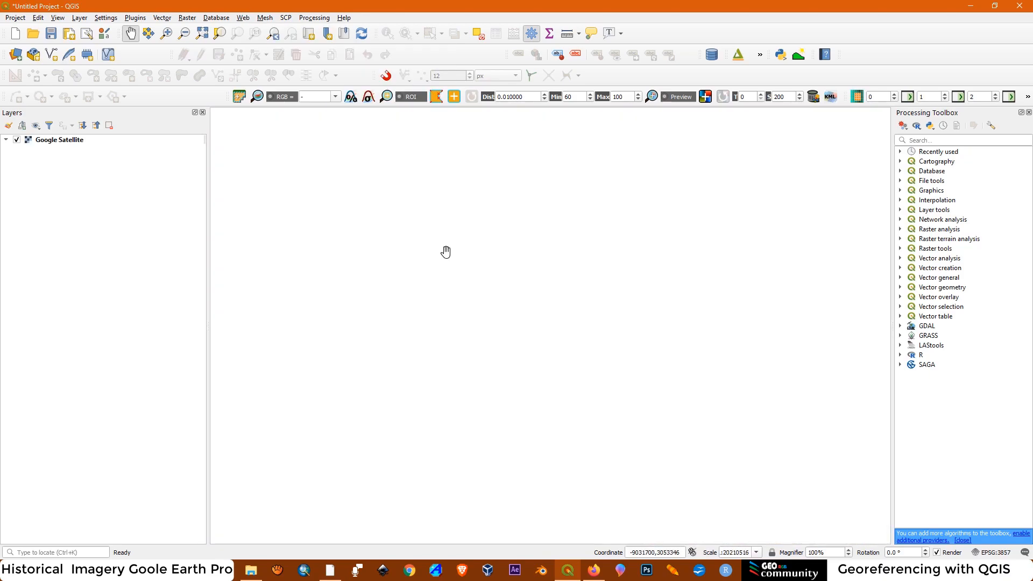
{"action": "scroll", "coordinate": [433, 237], "scroll_direction": "up", "scroll_amount": 2}
{"action": "scroll", "coordinate": [453, 310], "scroll_direction": "up", "scroll_amount": 3}
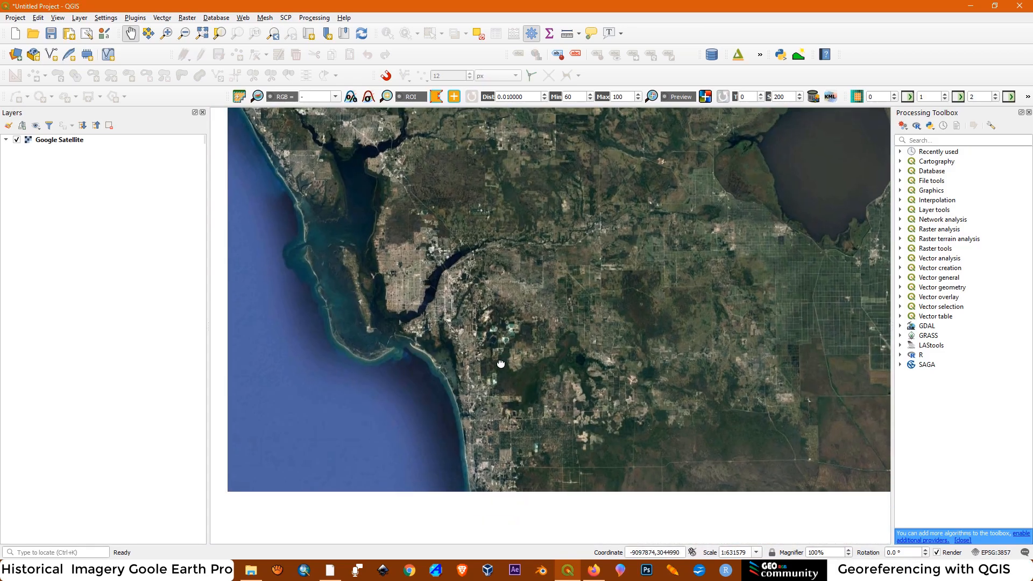
{"action": "scroll", "coordinate": [501, 411], "scroll_direction": "up", "scroll_amount": 1}
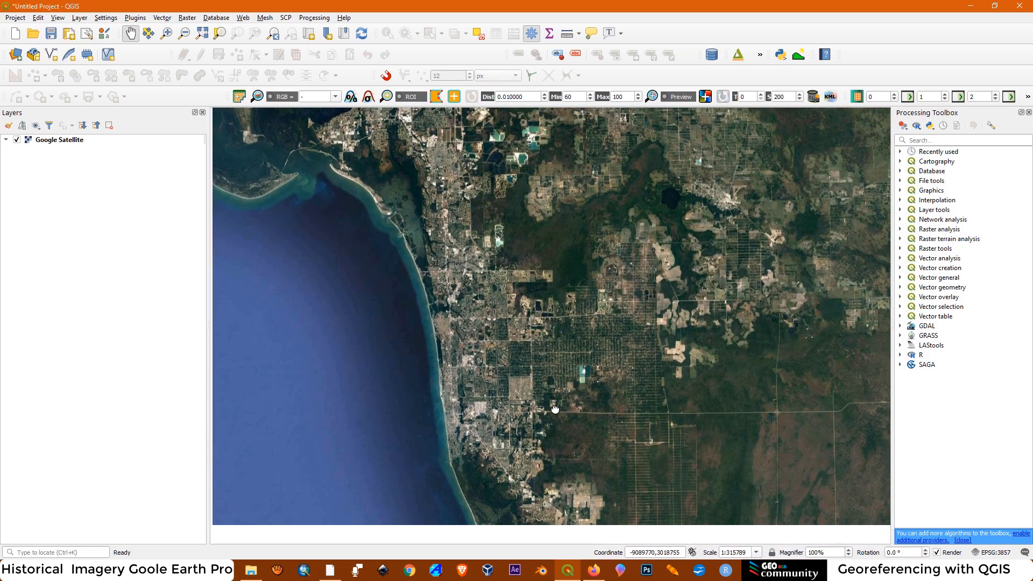
{"action": "scroll", "coordinate": [555, 410], "scroll_direction": "up", "scroll_amount": 4}
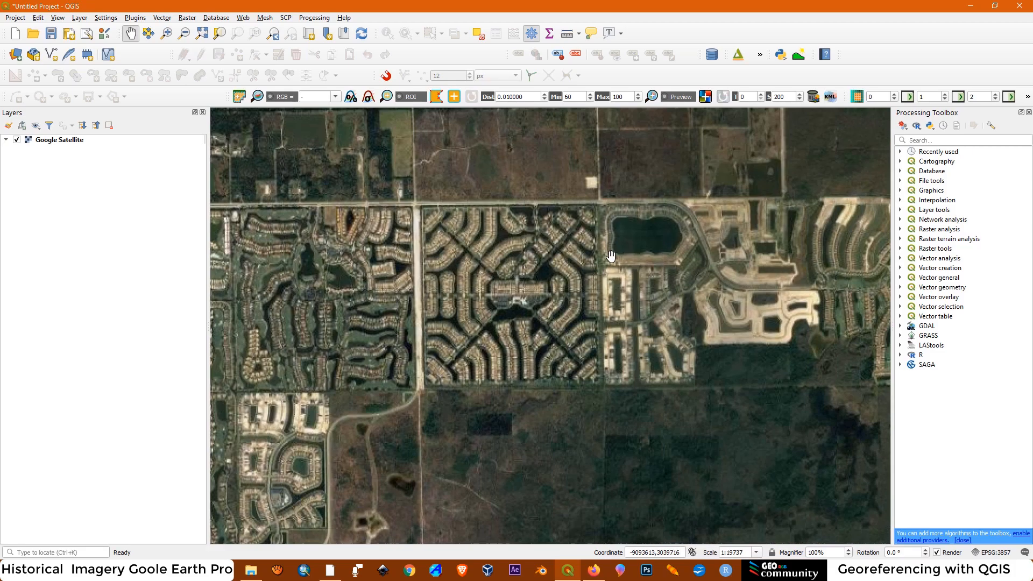
{"action": "scroll", "coordinate": [611, 256], "scroll_direction": "up", "scroll_amount": 1}
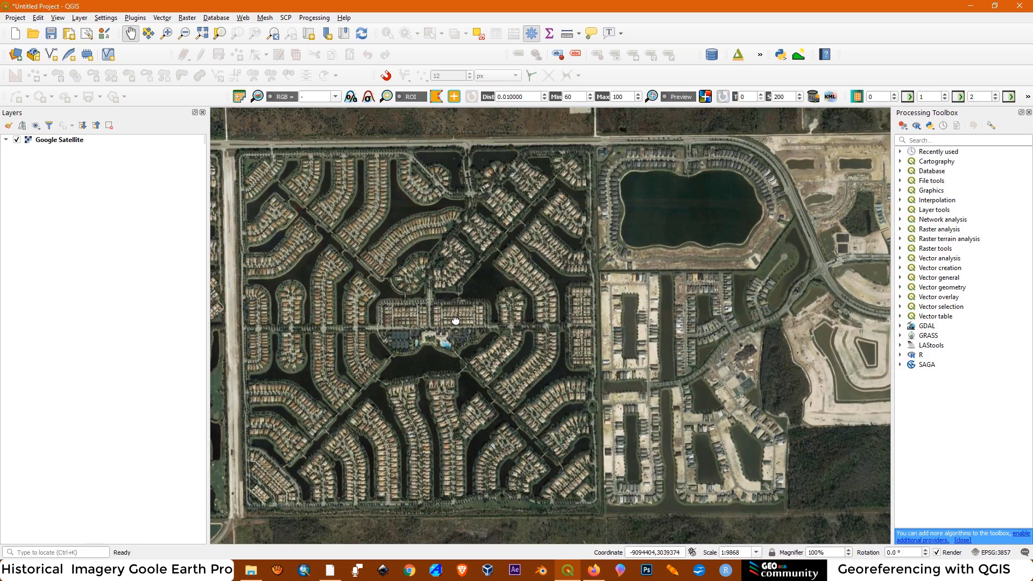
{"action": "left_click_drag", "start_coordinate": [456, 322], "coordinate": [525, 327]}
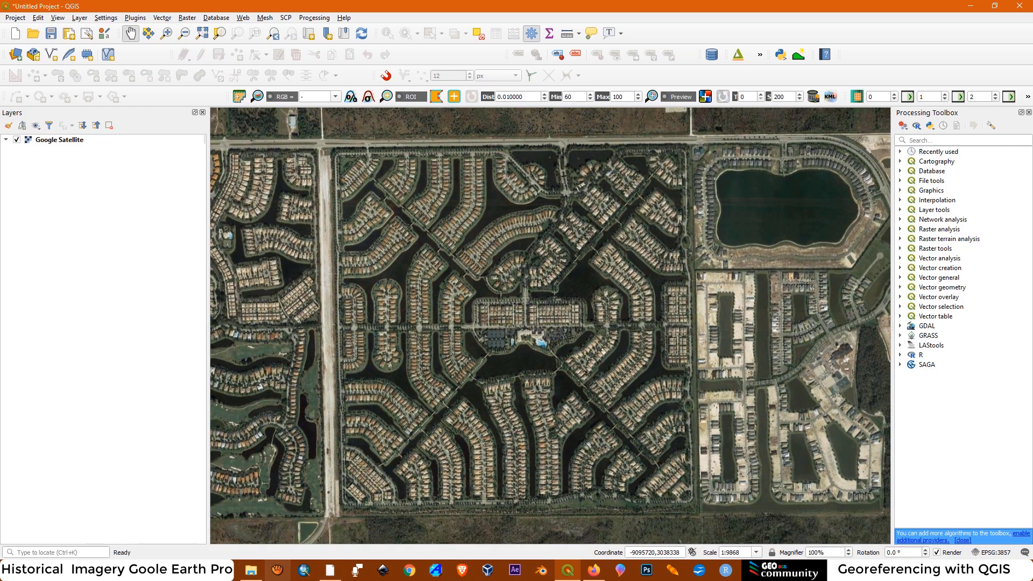
Switch to Google Earth Pro and step the historical imagery of the site back from 1/2019 to 4/2010
{"action": "left_click", "coordinate": [329, 575]}
{"action": "left_click", "coordinate": [330, 574]}
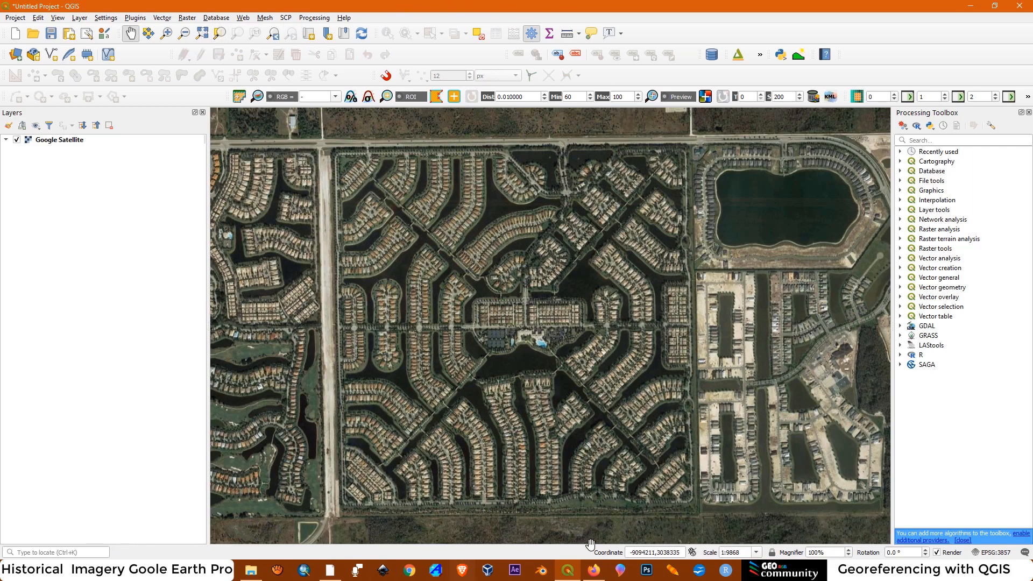
{"action": "mouse_move", "coordinate": [568, 577]}
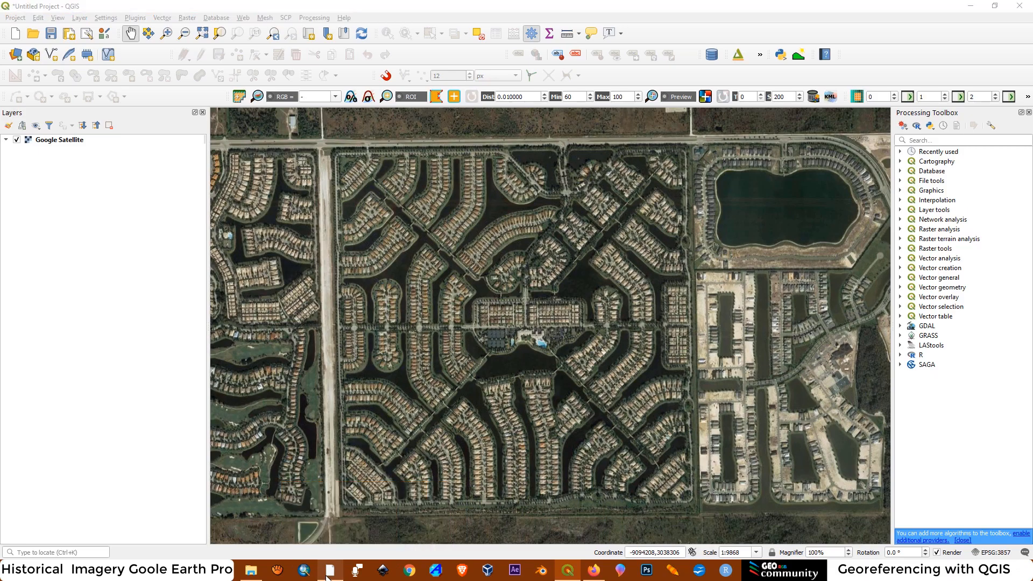
{"action": "left_click", "coordinate": [329, 571]}
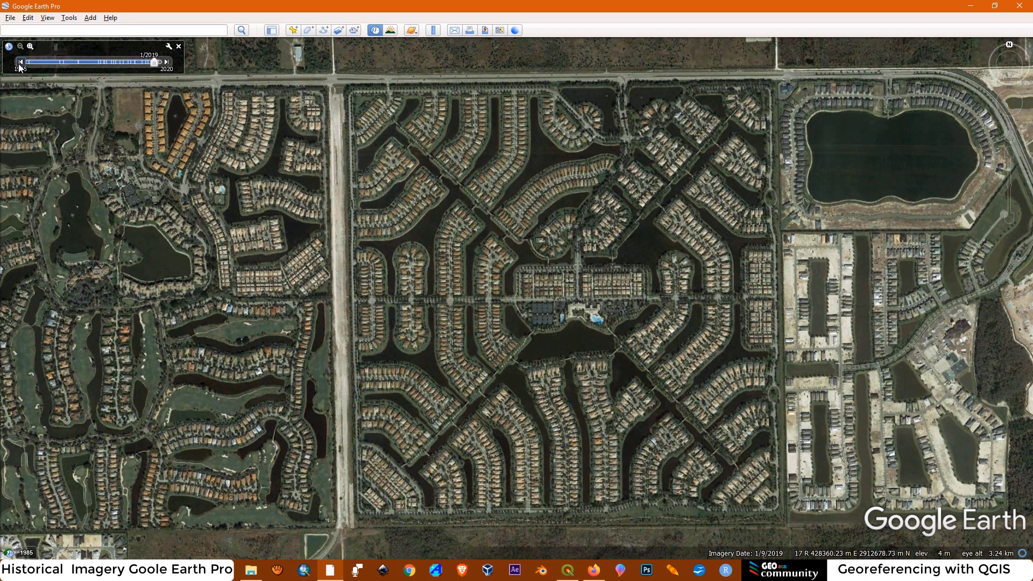
{"action": "left_click", "coordinate": [19, 64]}
{"action": "left_click", "coordinate": [19, 64]}
{"action": "left_click", "coordinate": [20, 64]}
{"action": "left_click", "coordinate": [20, 64]}
{"action": "left_click", "coordinate": [19, 64]}
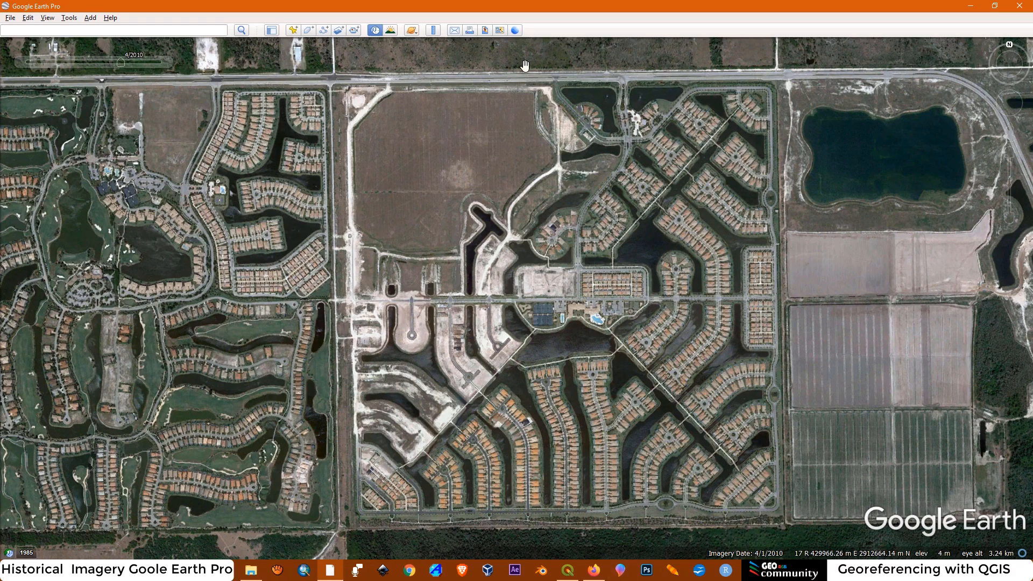
Examine the clubhouse, tennis courts and undeveloped block at the community's centre in the 4/2010 imagery
{"action": "scroll", "coordinate": [626, 272], "scroll_direction": "up", "scroll_amount": 4}
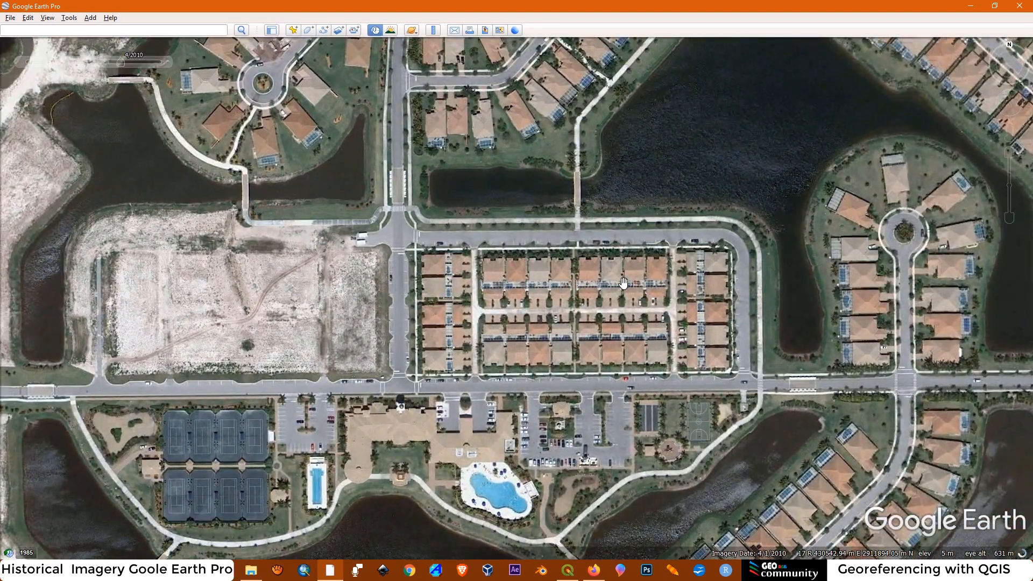
{"action": "scroll", "coordinate": [627, 293], "scroll_direction": "down", "scroll_amount": 3}
{"action": "scroll", "coordinate": [626, 299], "scroll_direction": "down", "scroll_amount": 4}
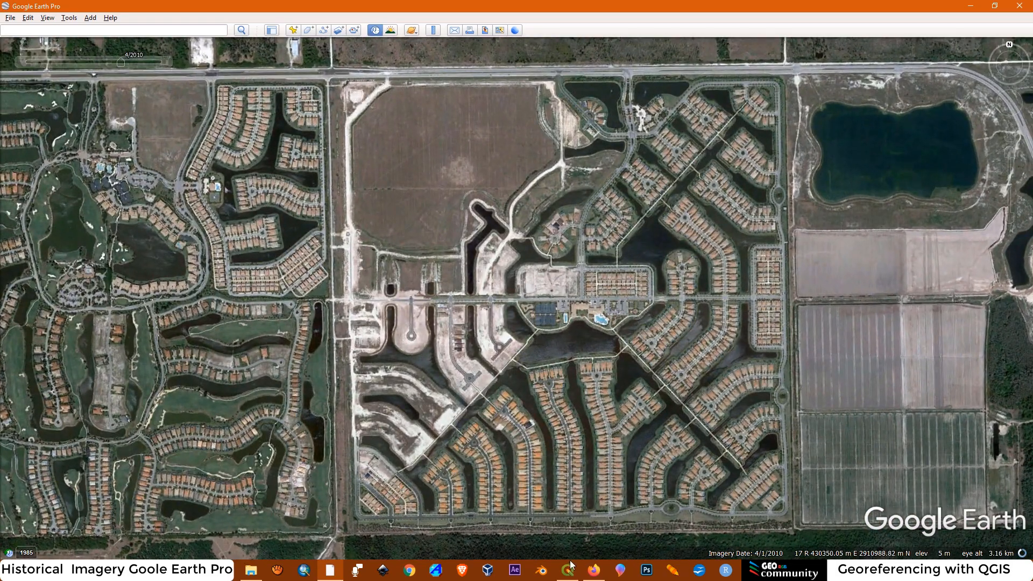
Switch to QGIS, create a new print layout titled "1" and add a map covering most of the page
{"action": "left_click", "coordinate": [569, 571]}
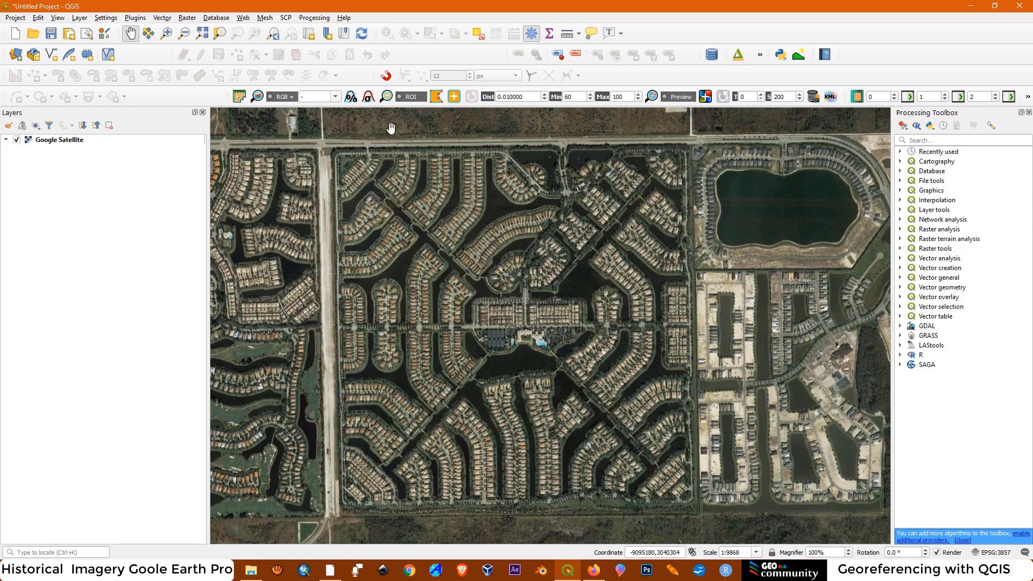
{"action": "left_click", "coordinate": [16, 18]}
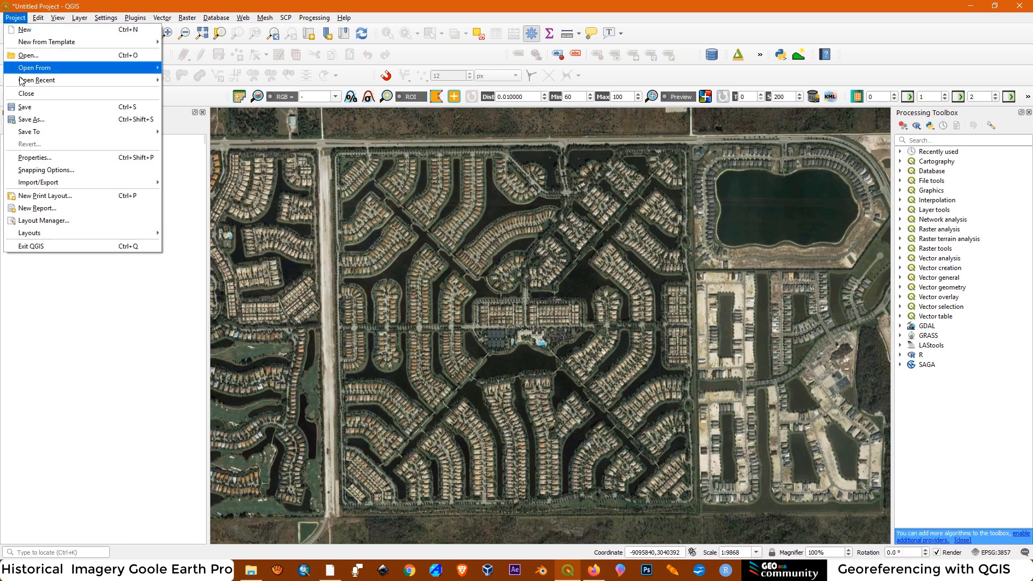
{"action": "left_click", "coordinate": [56, 197]}
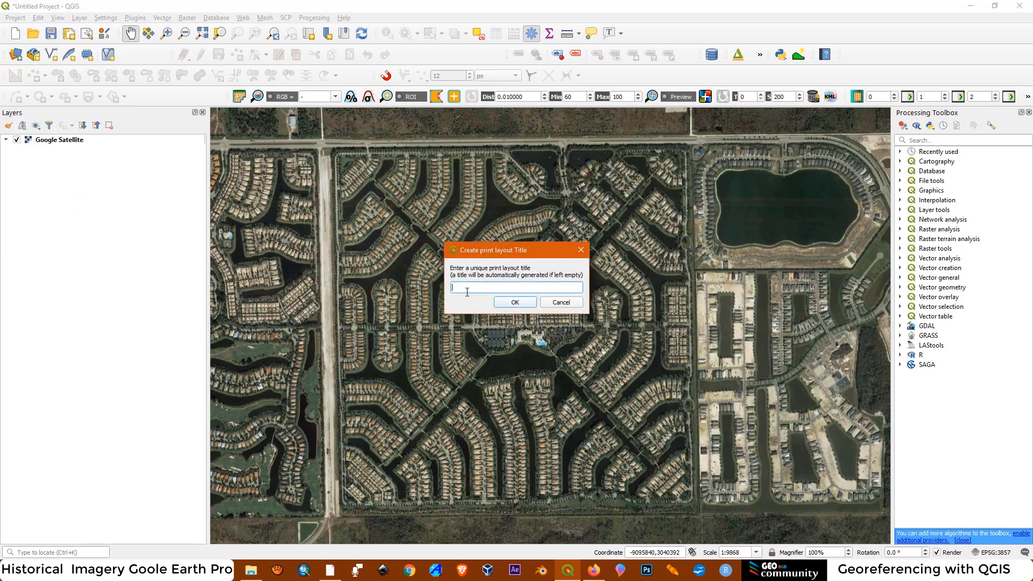
{"action": "left_click", "coordinate": [515, 302]}
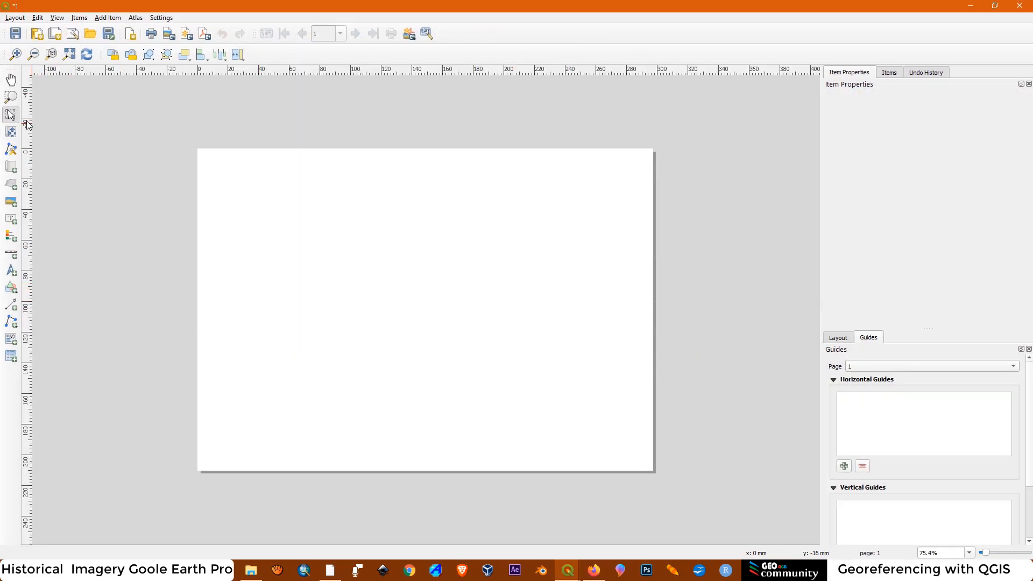
{"action": "left_click", "coordinate": [10, 169]}
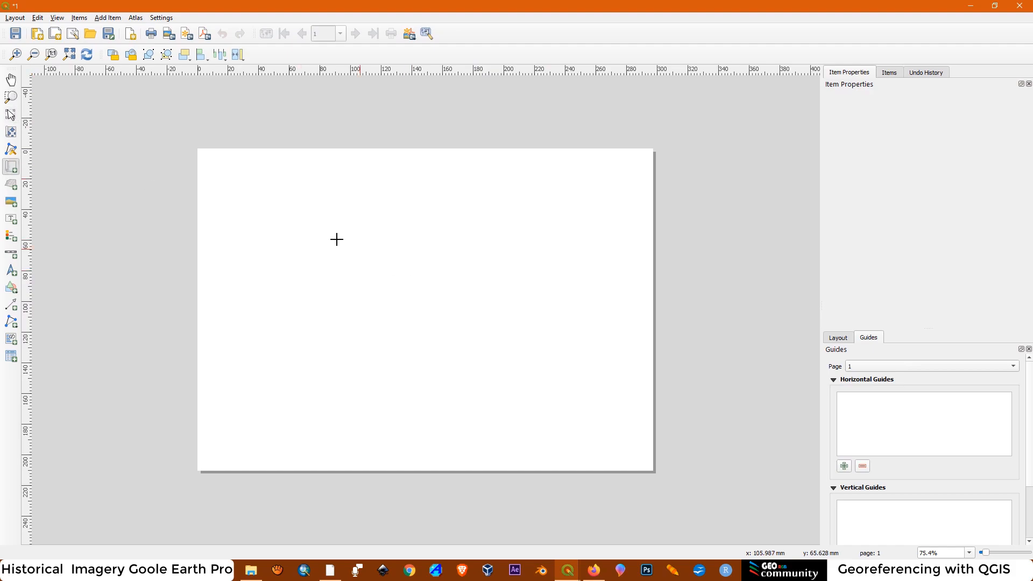
{"action": "left_click_drag", "start_coordinate": [221, 169], "coordinate": [631, 443]}
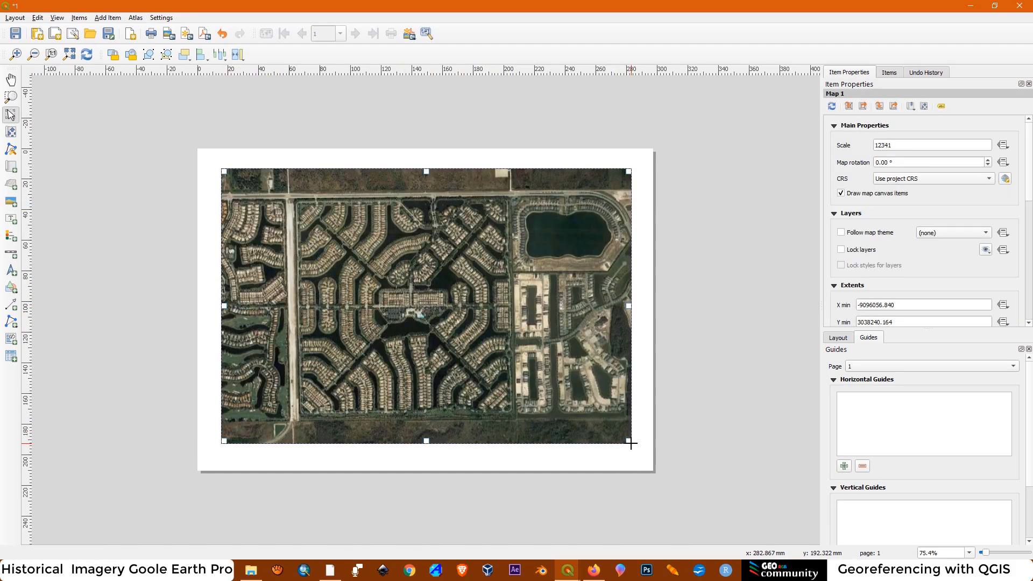
Set the layout map's scale to 10000
{"action": "left_click", "coordinate": [896, 146]}
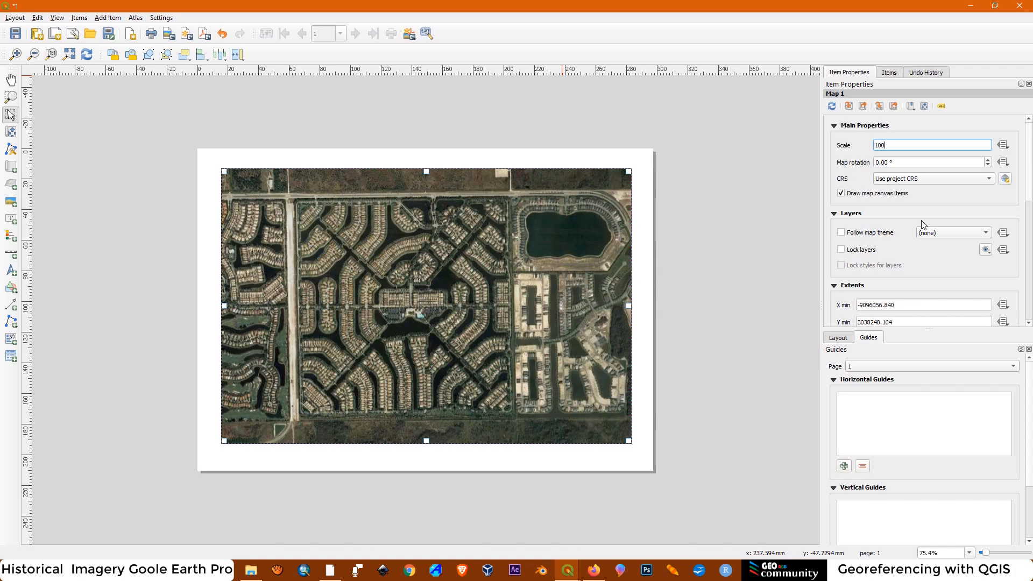
{"action": "type", "text": "10000"}
{"action": "key", "text": "Return"}
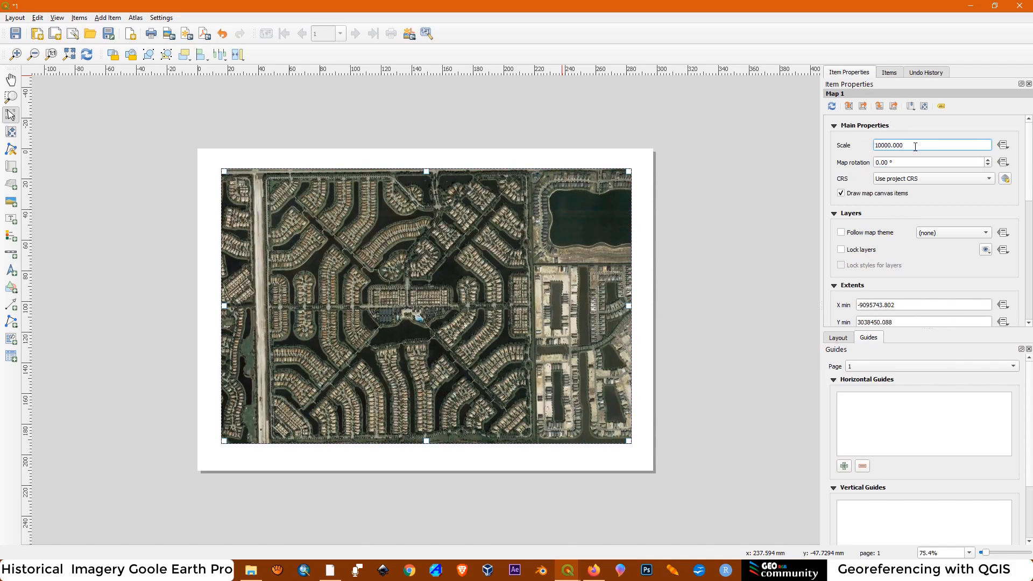
Set the layout map's scale to 5000 and shift its content so the central entrance road is centred in the frame
{"action": "key", "text": "BackSpace"}
{"action": "key", "text": "Return"}
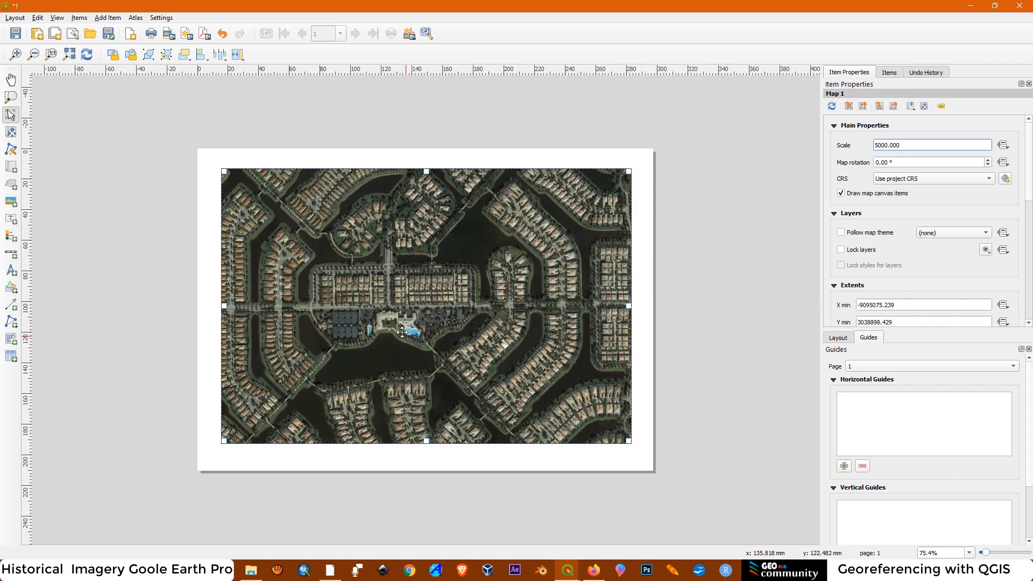
{"action": "mouse_move", "coordinate": [399, 317]}
{"action": "left_mouse_down"}
{"action": "mouse_move", "coordinate": [423, 319]}
{"action": "mouse_move", "coordinate": [402, 320]}
{"action": "left_mouse_up"}
{"action": "key", "text": "ctrl+z"}
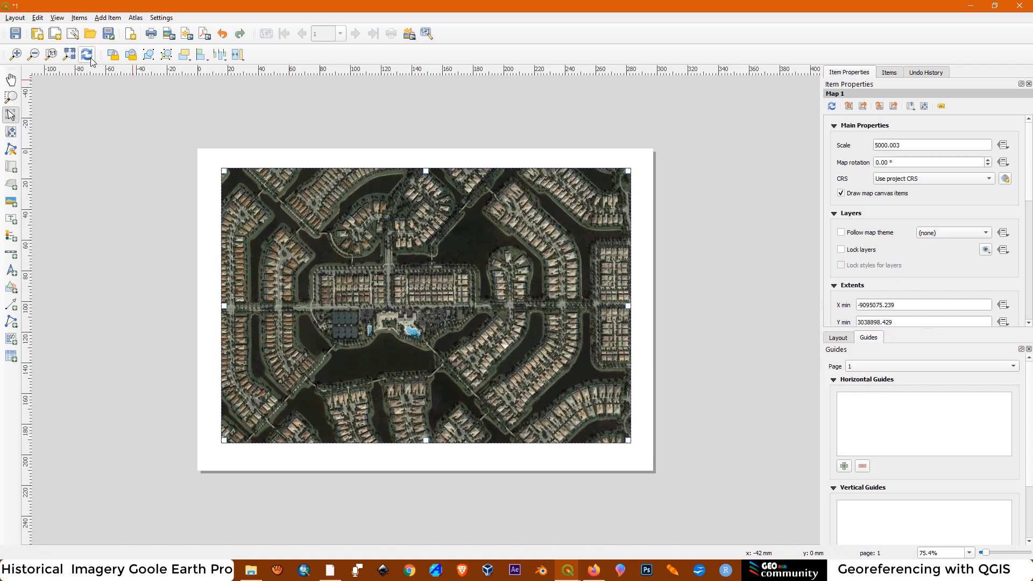
{"action": "left_click", "coordinate": [16, 131]}
{"action": "left_click_drag", "start_coordinate": [427, 314], "coordinate": [445, 321]}
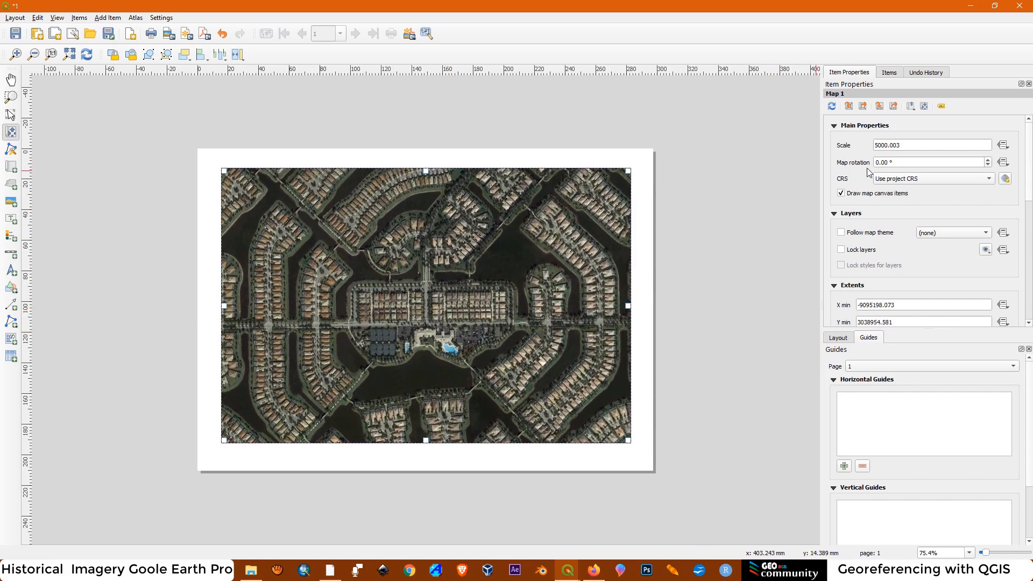
Set the layout map's scale to 1000 and move its content to the housing block north of the tennis courts
{"action": "left_click_drag", "start_coordinate": [906, 143], "coordinate": [893, 145]}
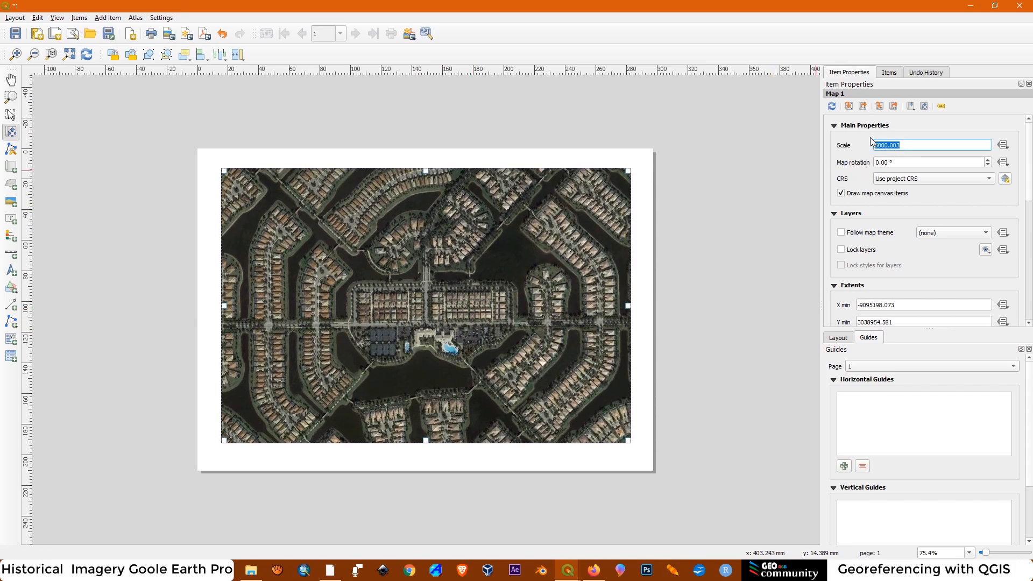
{"action": "type", "text": "1000"}
{"action": "key", "text": "Return"}
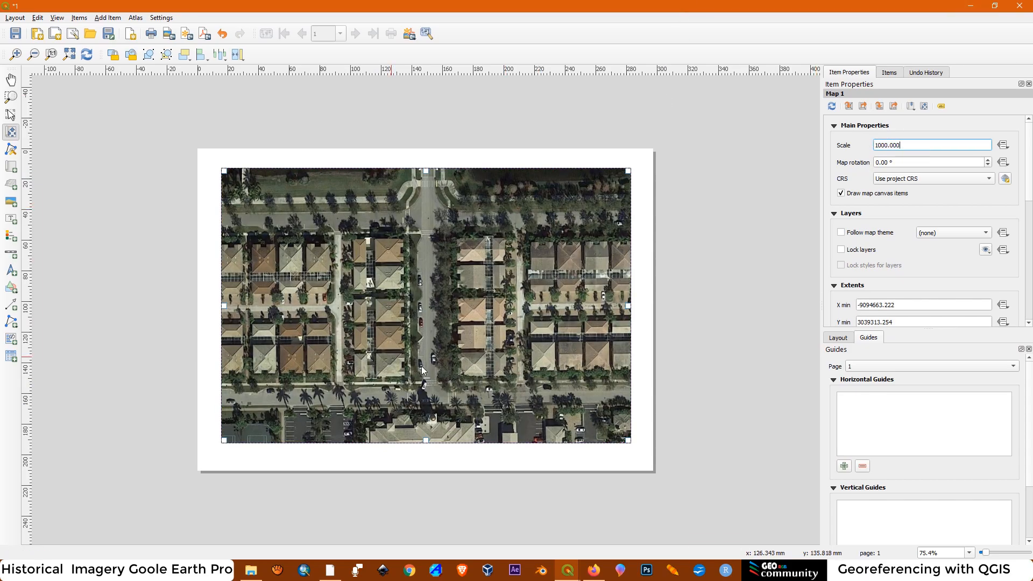
{"action": "left_click_drag", "start_coordinate": [362, 332], "coordinate": [483, 334]}
{"action": "mouse_move", "coordinate": [405, 334]}
{"action": "left_mouse_down"}
{"action": "mouse_move", "coordinate": [438, 332]}
{"action": "mouse_move", "coordinate": [415, 329]}
{"action": "left_mouse_up"}
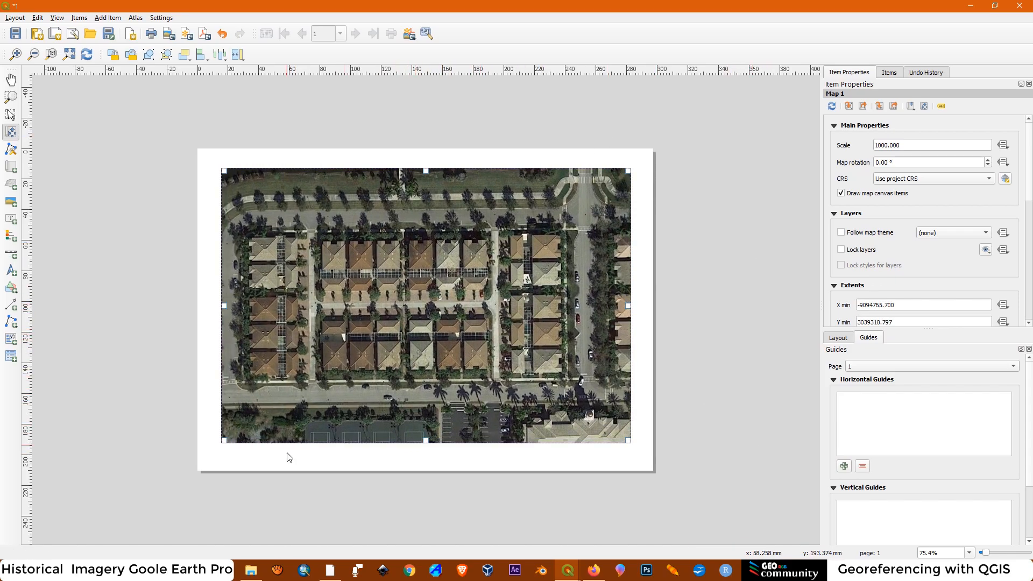
Examine the built housing block north-east of the clubhouse in Google Earth Pro and compare it with the QGIS layout map
{"action": "left_click", "coordinate": [330, 570]}
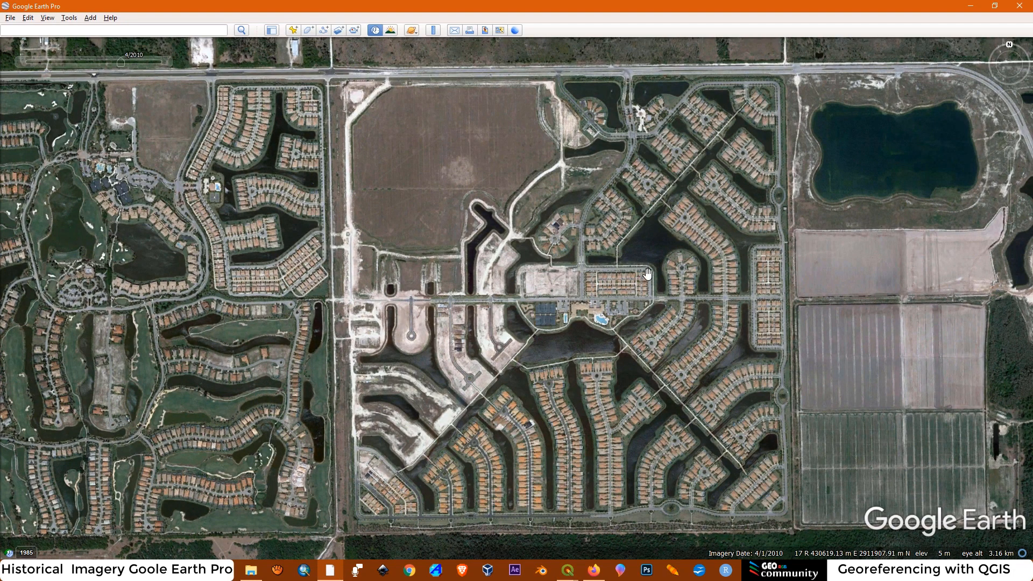
{"action": "scroll", "coordinate": [645, 285], "scroll_direction": "up", "scroll_amount": 5}
{"action": "scroll", "coordinate": [648, 287], "scroll_direction": "up", "scroll_amount": 3}
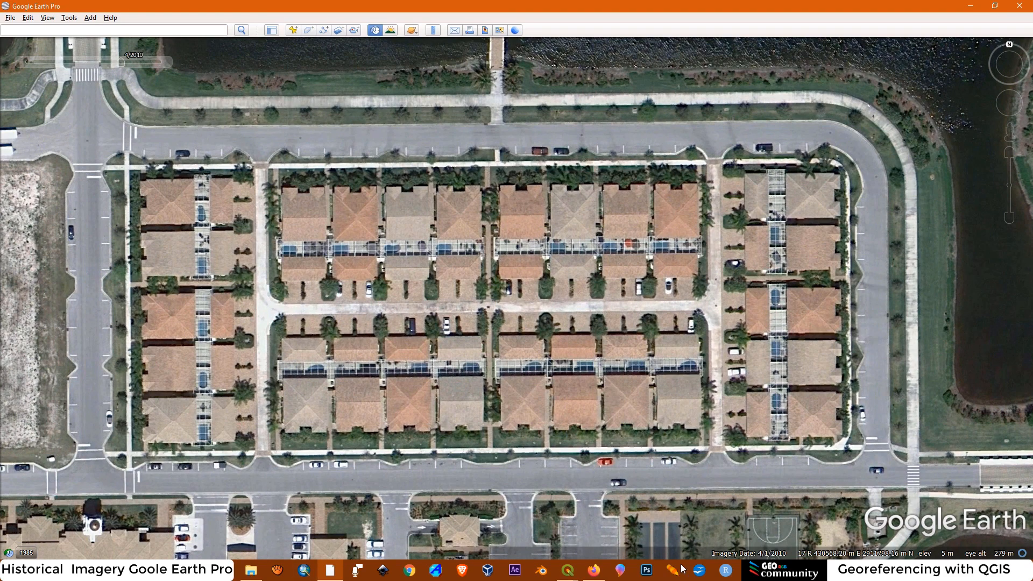
{"action": "left_click", "coordinate": [568, 570]}
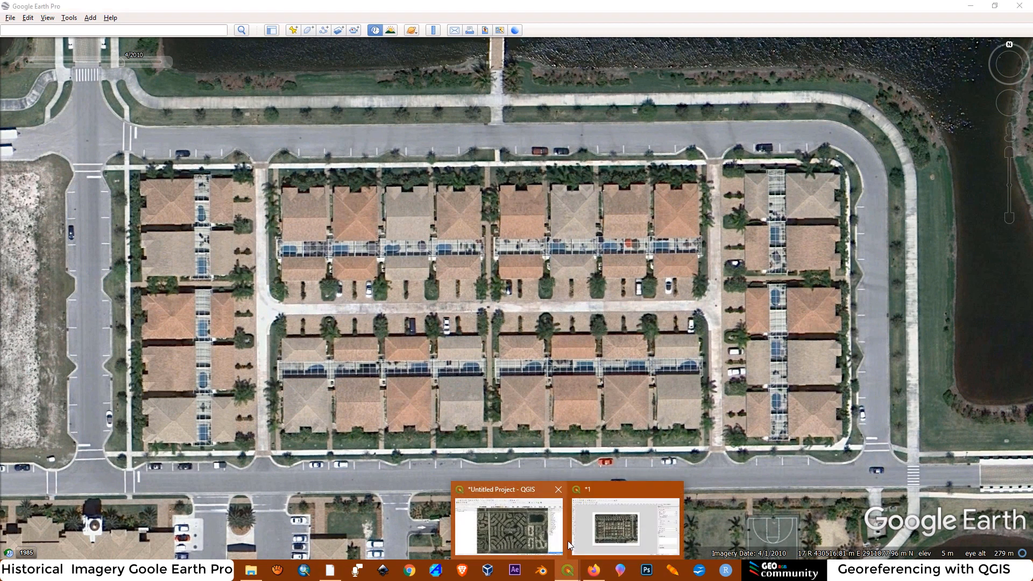
{"action": "left_click", "coordinate": [619, 503]}
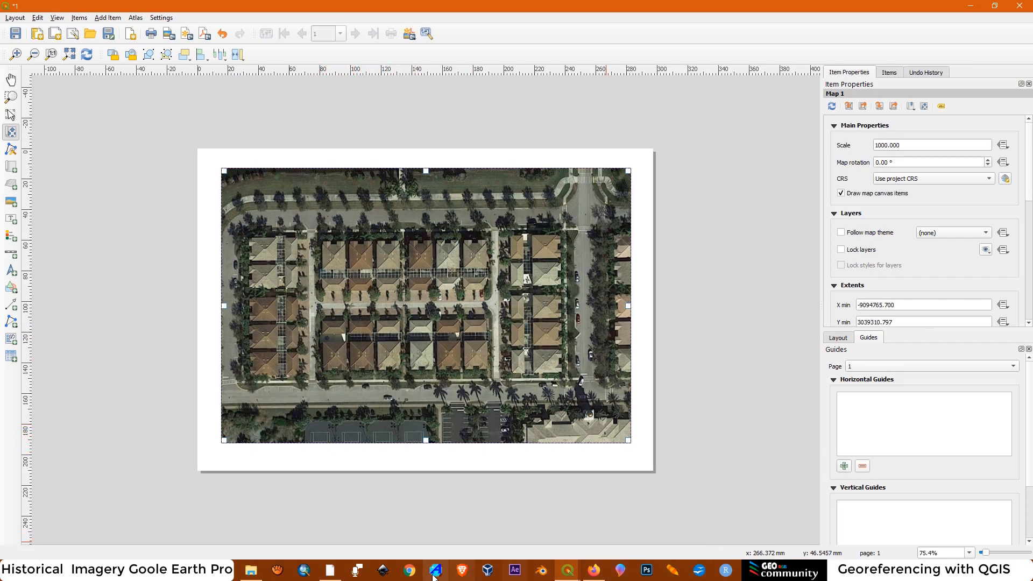
Switch to Google Earth Pro and examine the undeveloped block north of the tennis courts in the 4/2010 imagery
{"action": "left_click", "coordinate": [339, 578]}
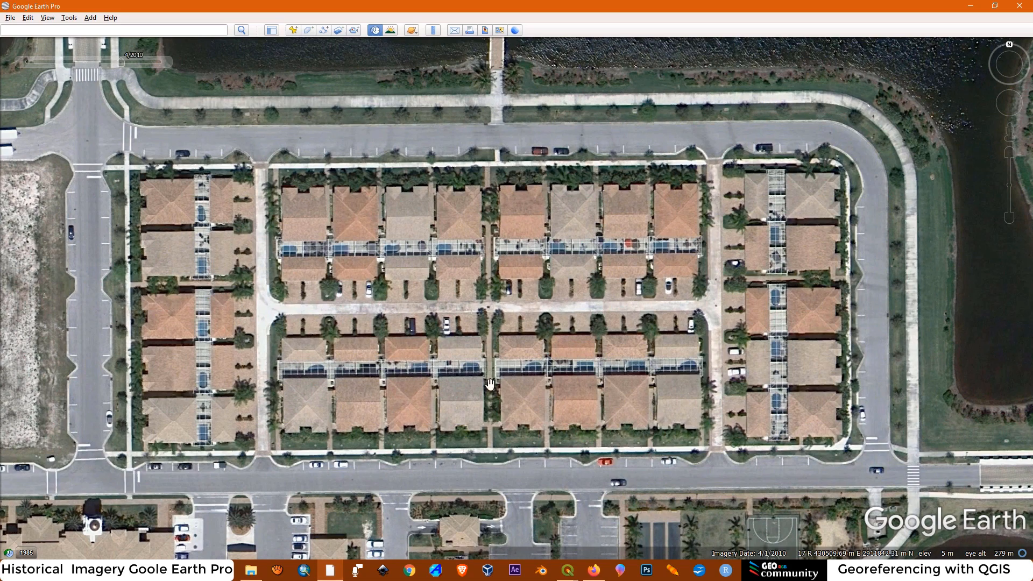
{"action": "scroll", "coordinate": [334, 403], "scroll_direction": "up", "scroll_amount": 3}
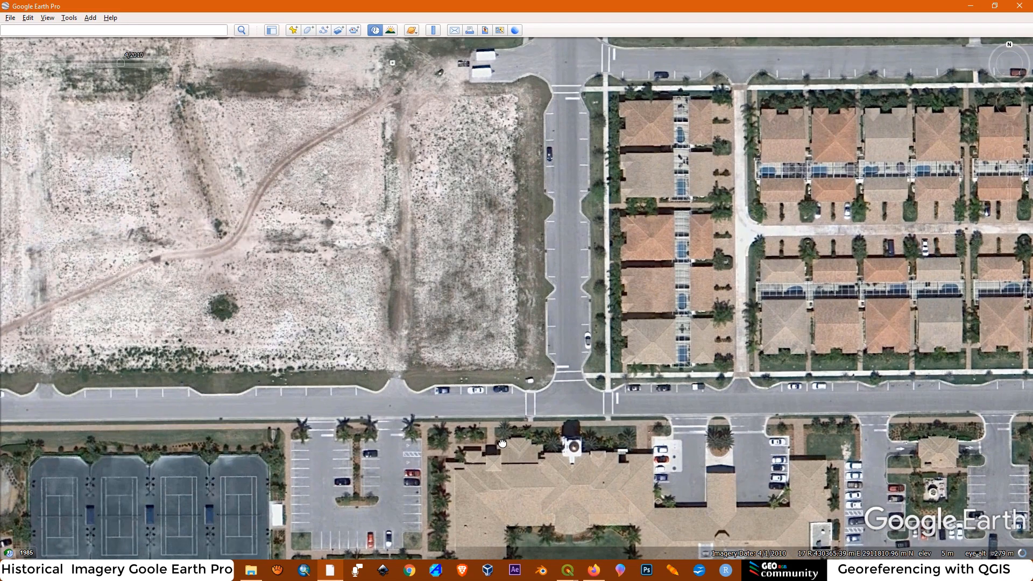
{"action": "left_click_drag", "start_coordinate": [502, 443], "coordinate": [832, 530]}
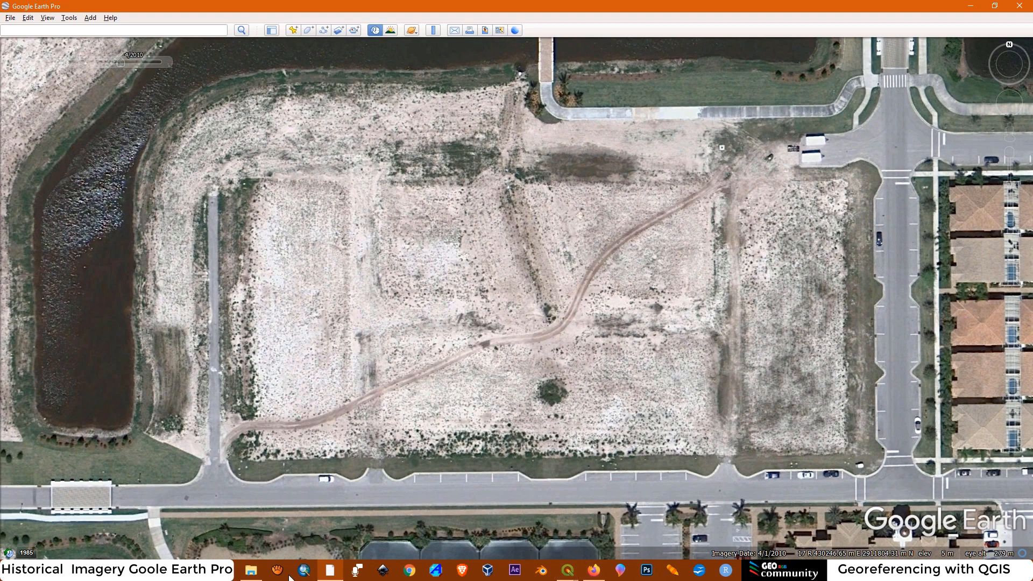
{"action": "left_click", "coordinate": [332, 573]}
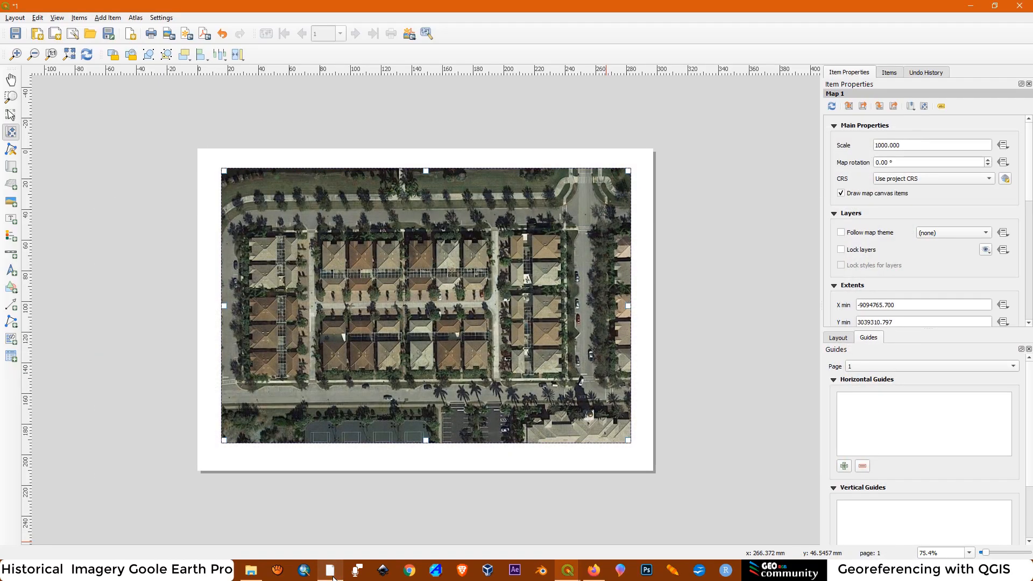
{"action": "left_click", "coordinate": [332, 573]}
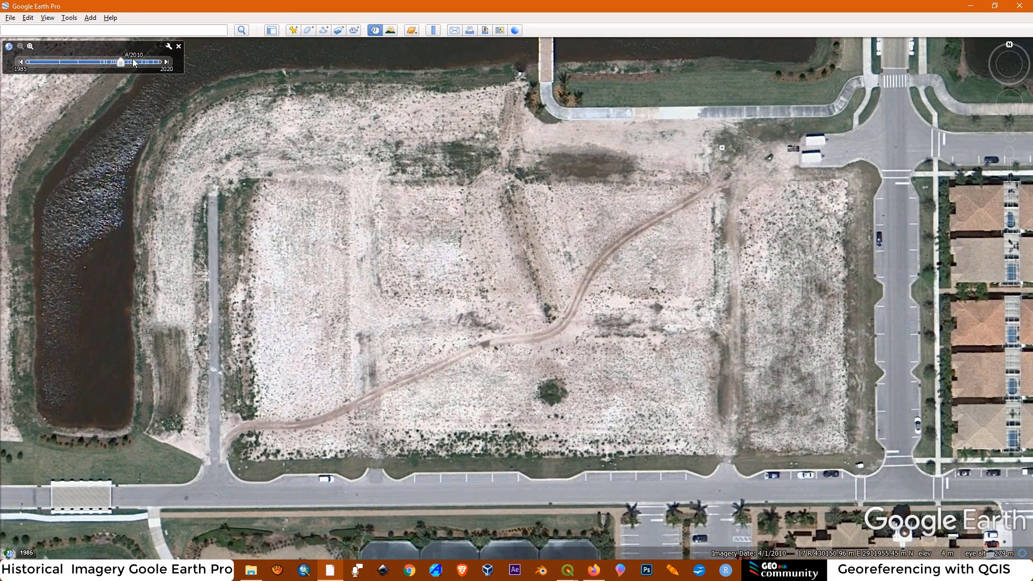
Switch to the main QGIS project window and reopen print layout "1" from the Layout Manager
{"action": "left_click", "coordinate": [566, 574]}
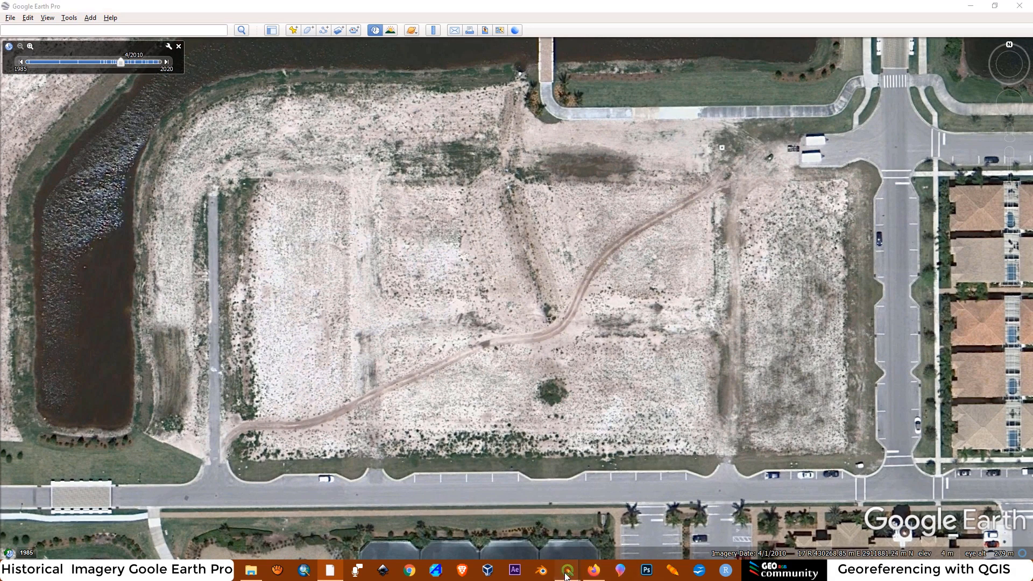
{"action": "left_click", "coordinate": [517, 494]}
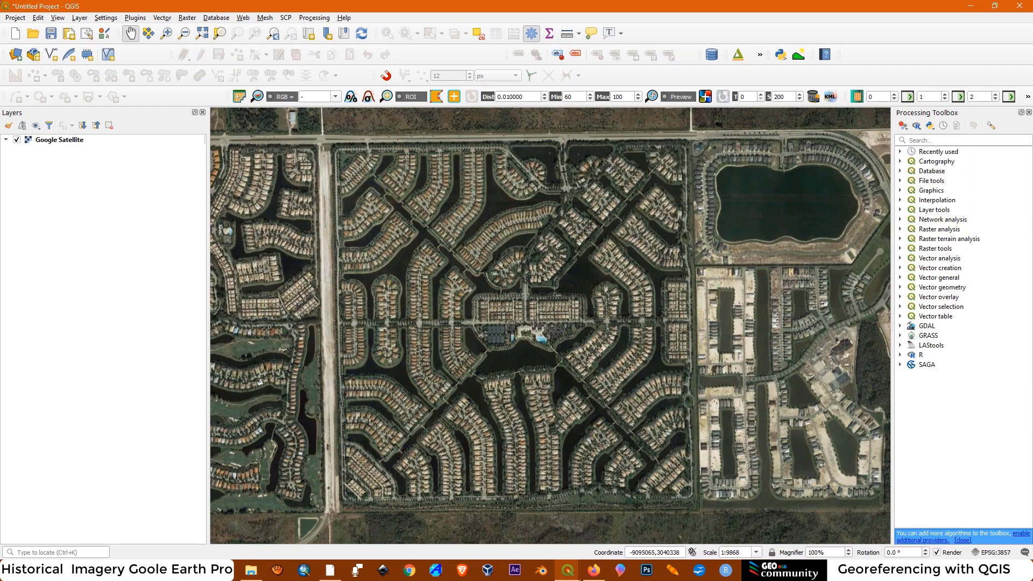
{"action": "left_click", "coordinate": [15, 18]}
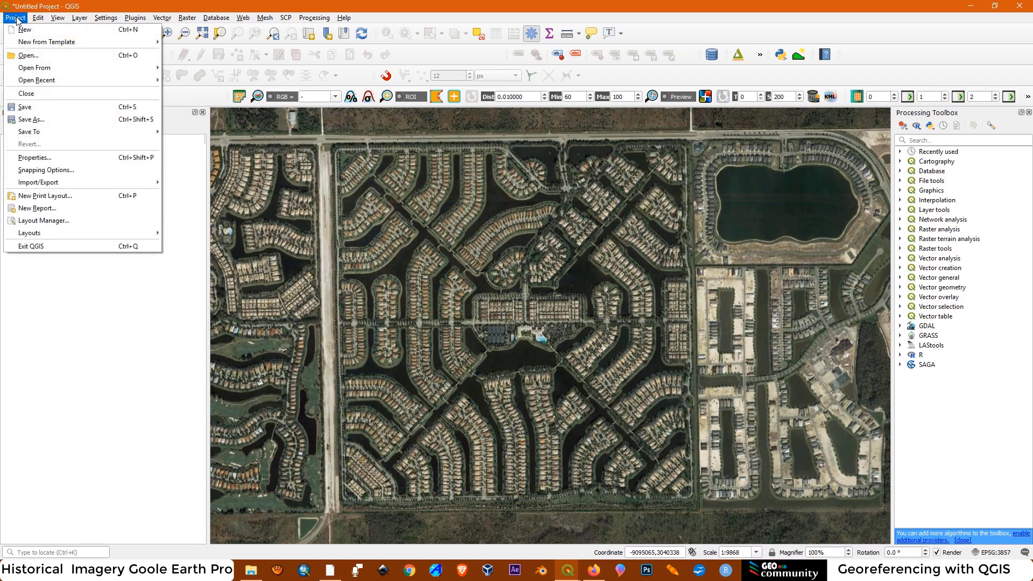
{"action": "left_click", "coordinate": [71, 220]}
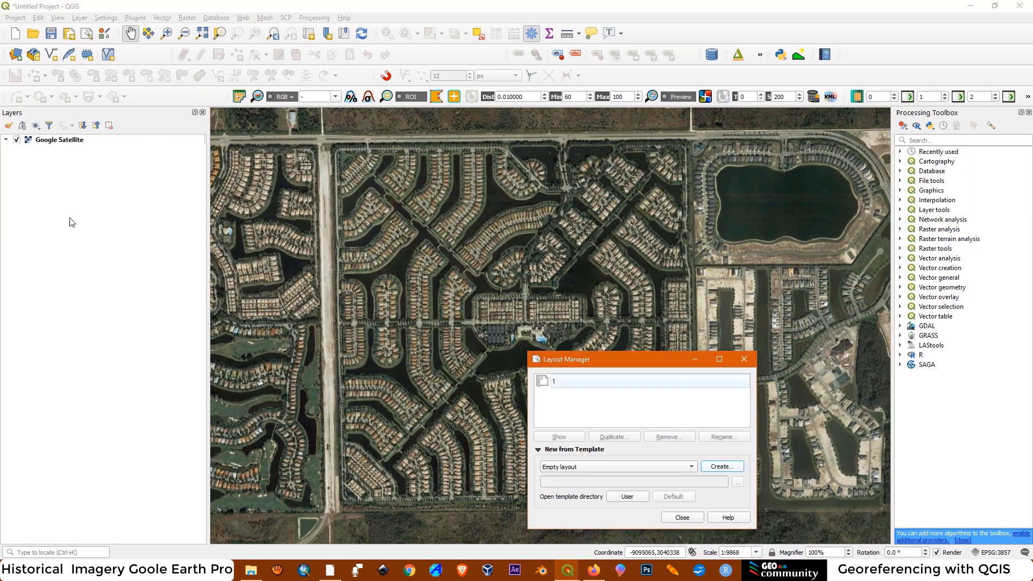
{"action": "double_click", "coordinate": [573, 391]}
Set the layout map's scale to 10000 and shift its content so the whole square community fits inside the frame
{"action": "left_click_drag", "start_coordinate": [914, 145], "coordinate": [837, 148]}
{"action": "type", "text": "10000"}
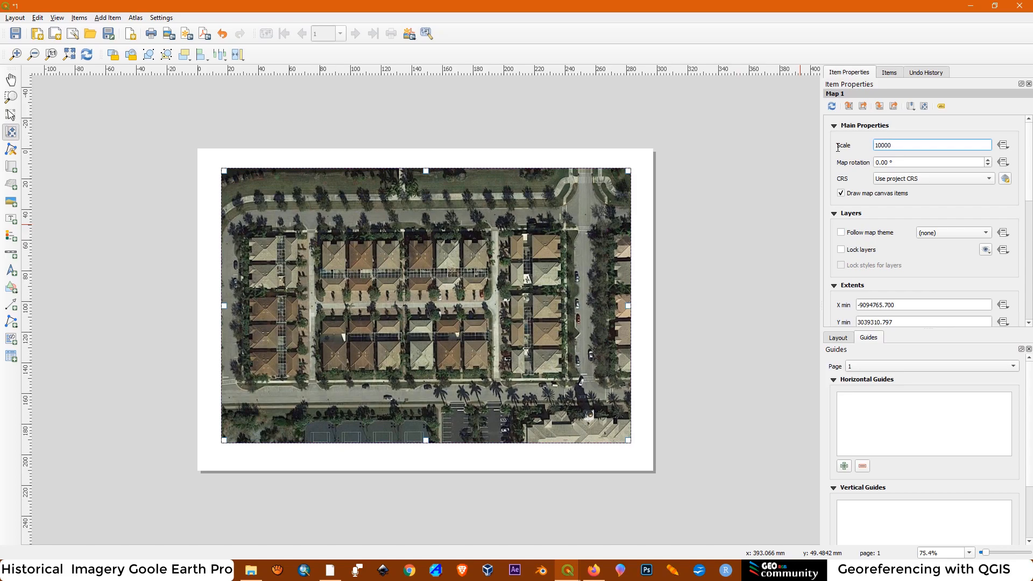
{"action": "key", "text": "Return"}
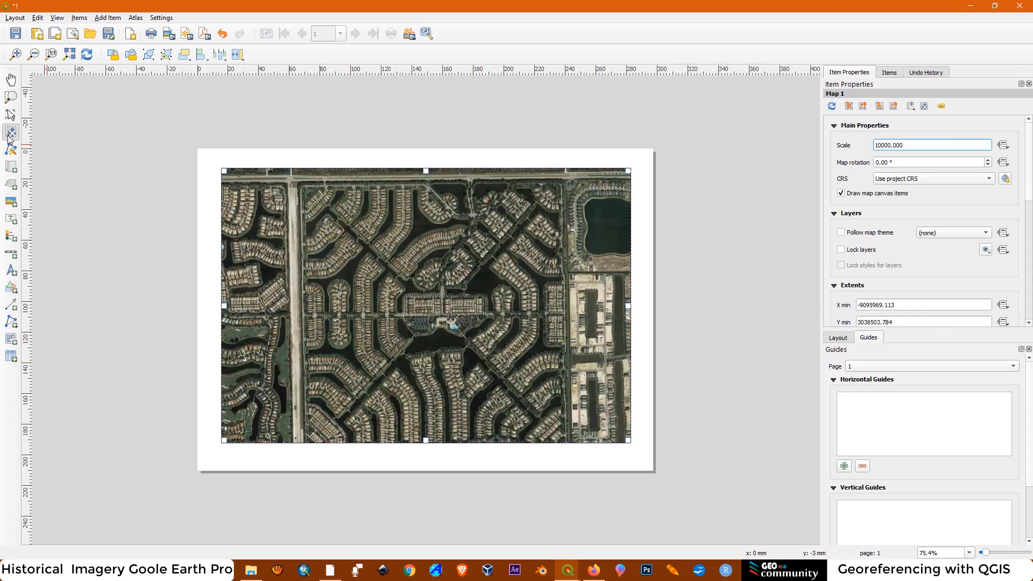
{"action": "left_click_drag", "start_coordinate": [389, 317], "coordinate": [376, 309]}
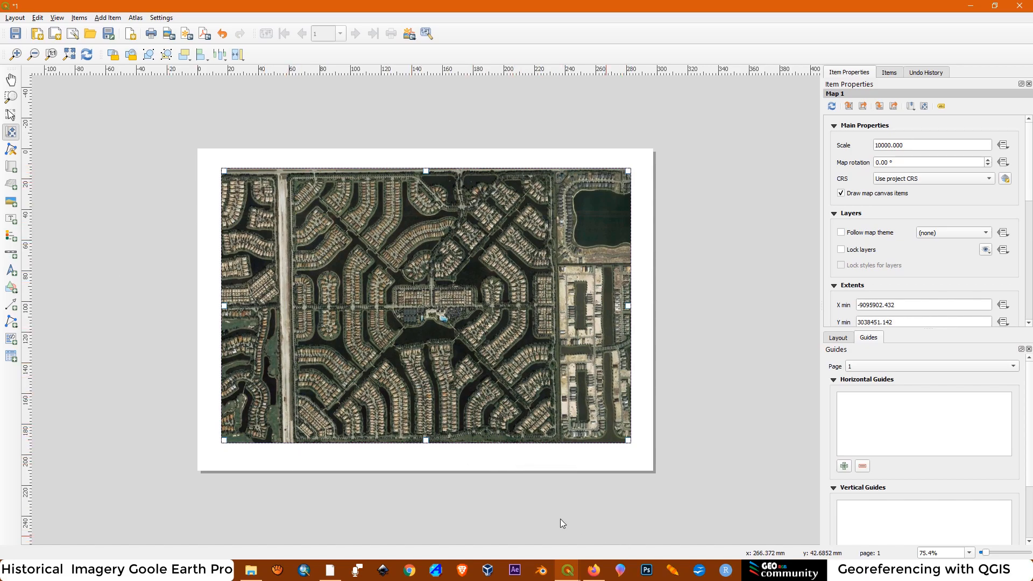
Switch to Google Earth Pro and frame the whole community with its surroundings in the 4/2010 imagery
{"action": "left_click", "coordinate": [327, 569]}
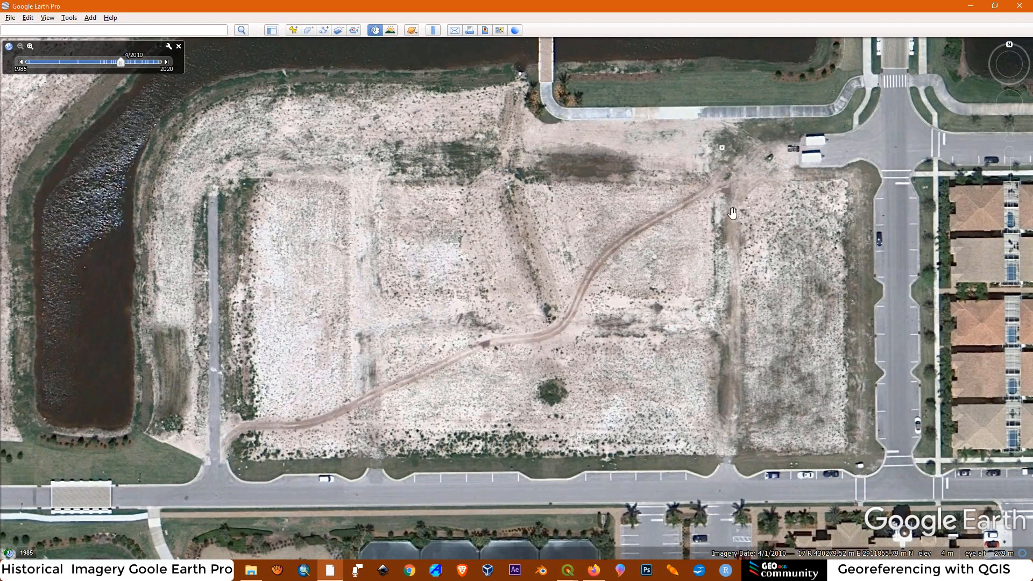
{"action": "scroll", "coordinate": [424, 292], "scroll_direction": "down", "scroll_amount": 5}
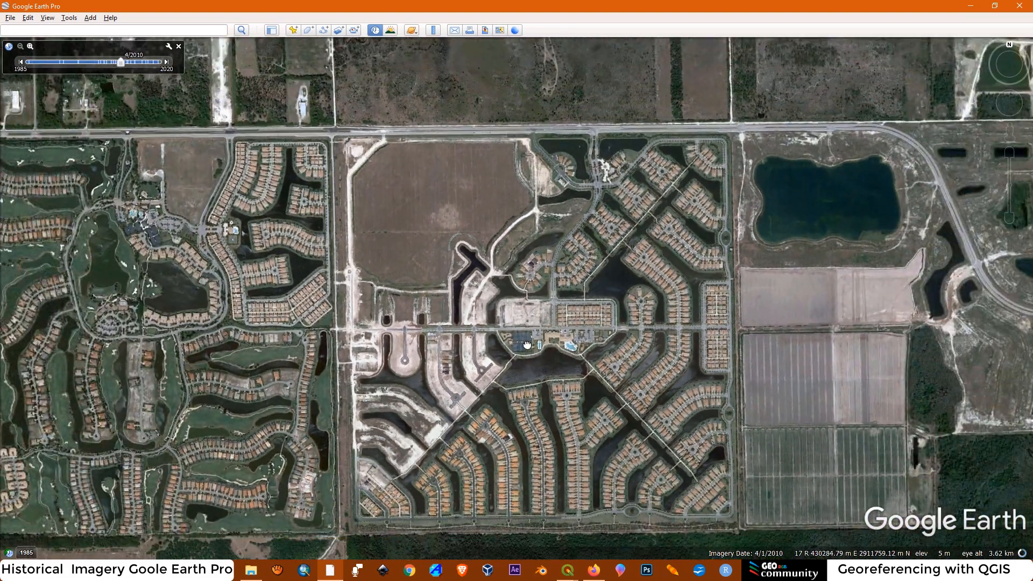
{"action": "left_click_drag", "start_coordinate": [528, 345], "coordinate": [528, 297]}
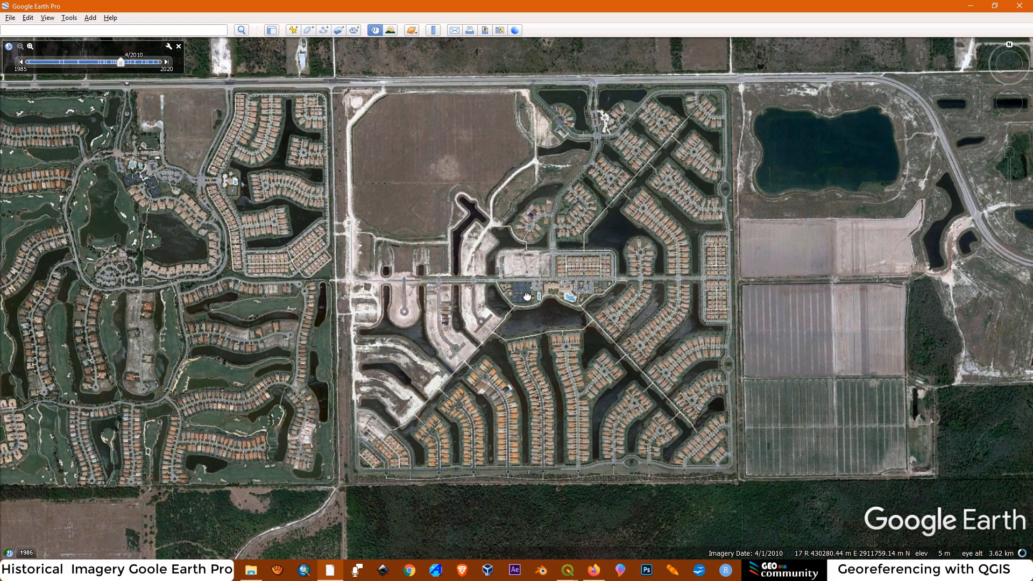
{"action": "scroll", "coordinate": [536, 295], "scroll_direction": "down", "scroll_amount": 2}
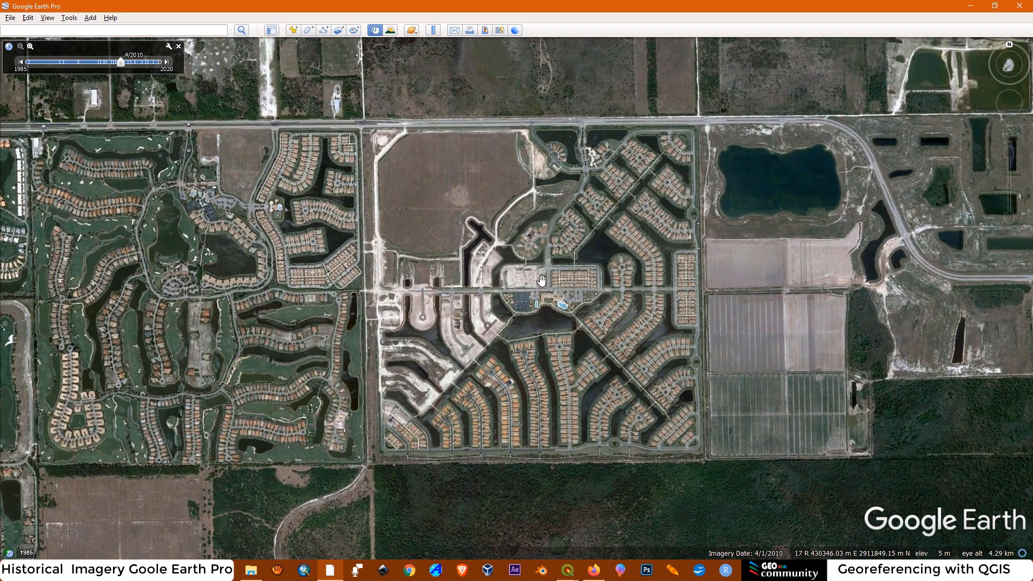
{"action": "left_click_drag", "start_coordinate": [541, 280], "coordinate": [537, 308]}
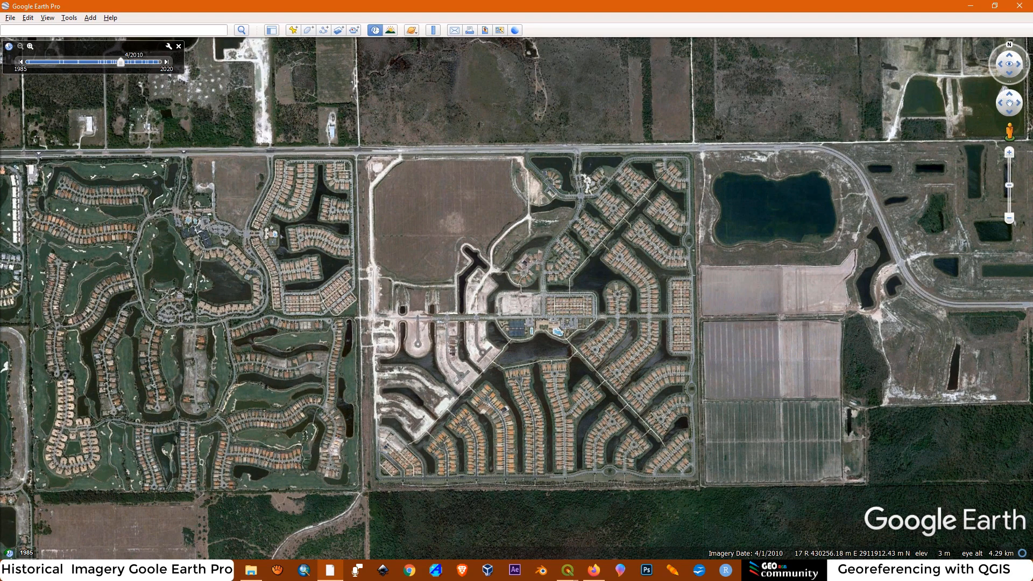
{"action": "left_click", "coordinate": [497, 6]}
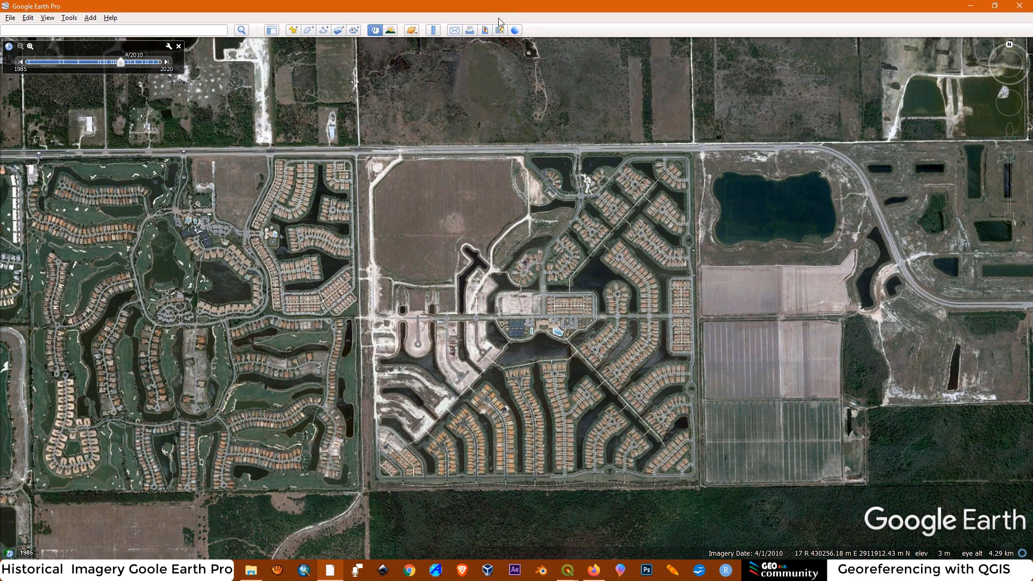
Switch to the main QGIS project window, close the Layout Manager and frame the square community in the map canvas
{"action": "left_click", "coordinate": [565, 573]}
{"action": "left_click", "coordinate": [492, 492]}
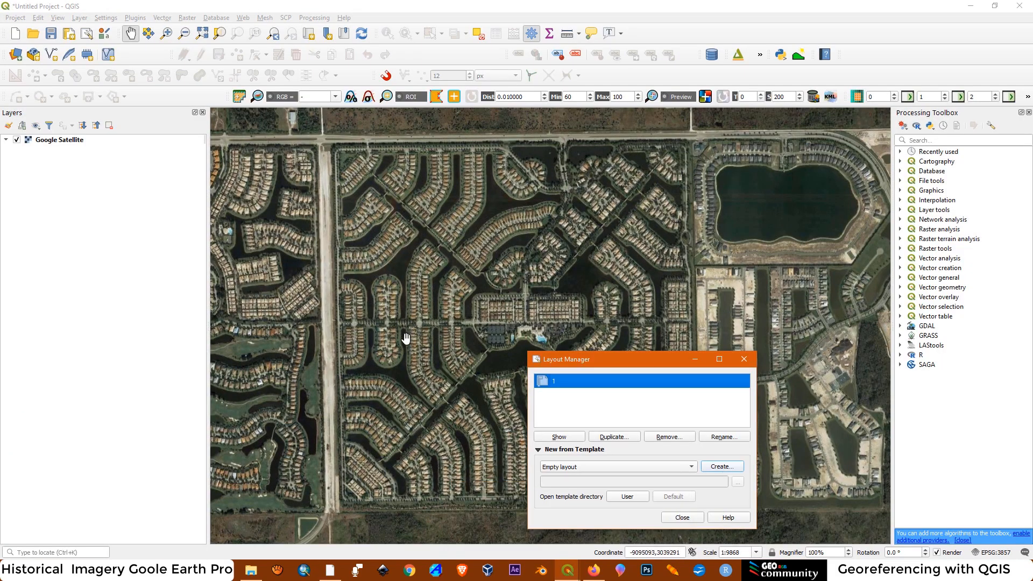
{"action": "left_click", "coordinate": [743, 359]}
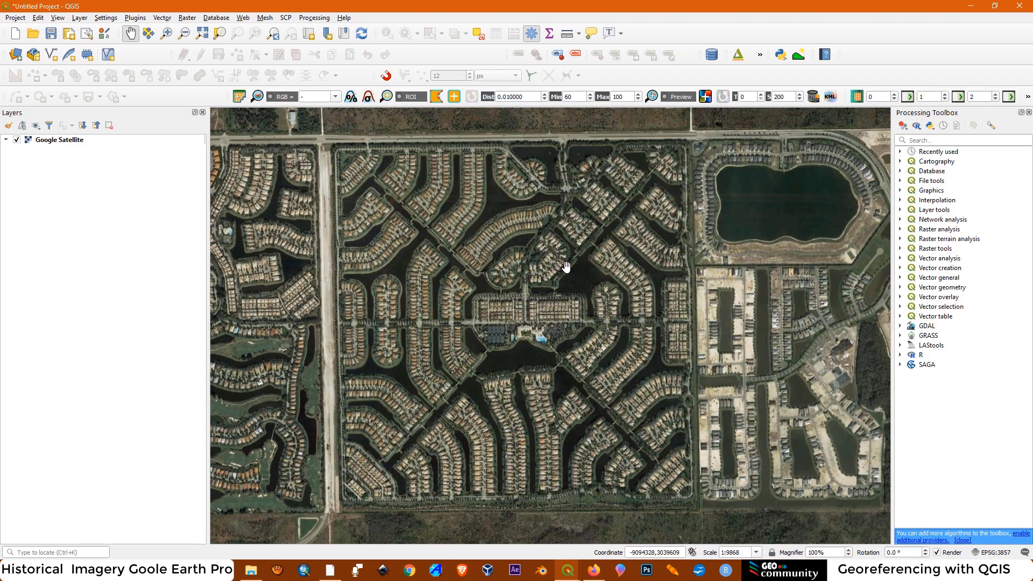
{"action": "scroll", "coordinate": [566, 265], "scroll_direction": "down", "scroll_amount": 1}
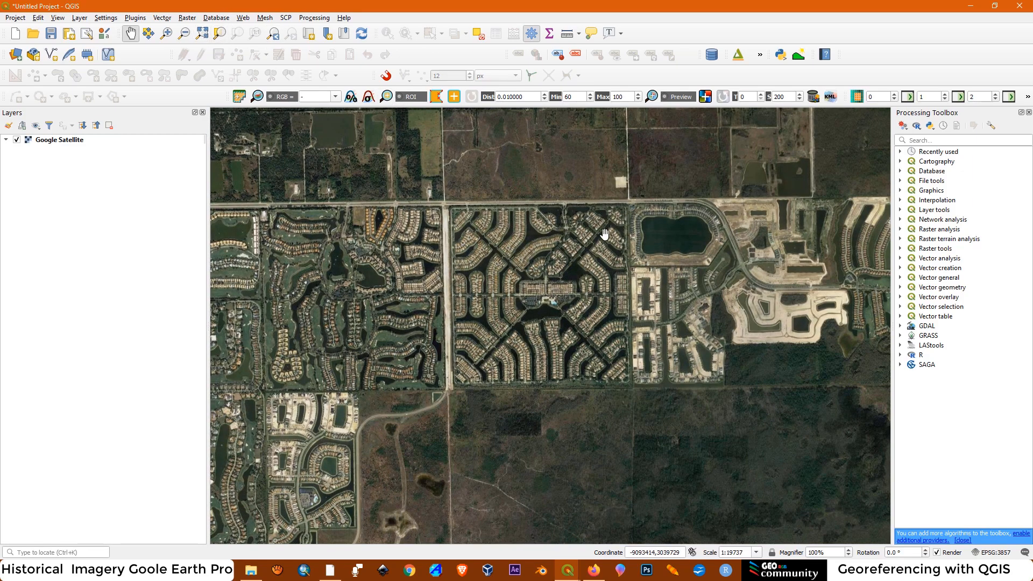
{"action": "scroll", "coordinate": [590, 234], "scroll_direction": "up", "scroll_amount": 1}
{"action": "left_click_drag", "start_coordinate": [468, 339], "coordinate": [481, 334]}
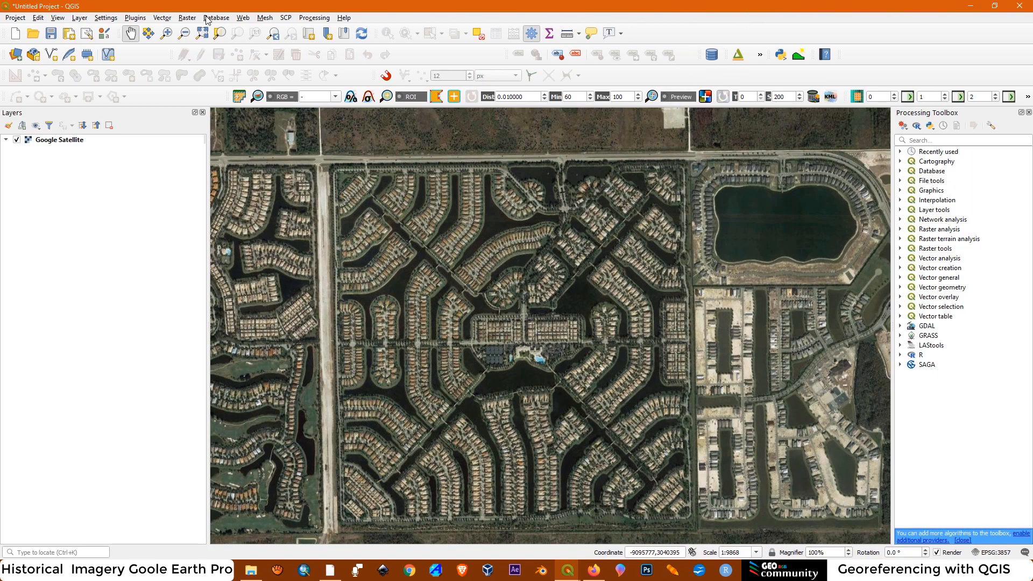
Add another Google Satellite basemap layer from QuickMapServices
{"action": "left_click", "coordinate": [245, 19]}
{"action": "mouse_move", "coordinate": [262, 58]}
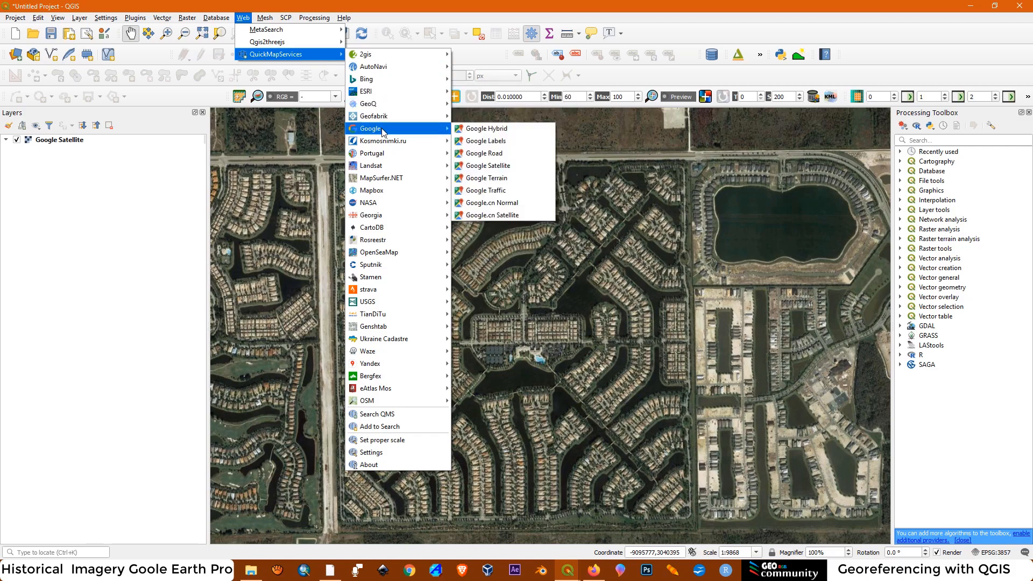
{"action": "left_click", "coordinate": [488, 166]}
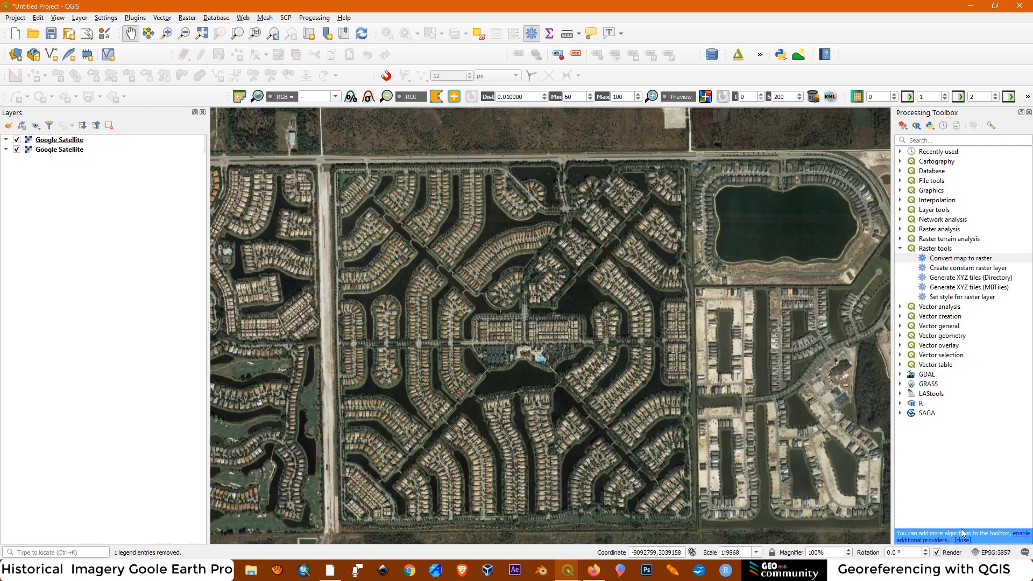
Set the project CRS to WGS 84 / UTM zone 17N (EPSG:32617), checking the UTM zone in Google Earth Pro
{"action": "left_click", "coordinate": [1010, 553]}
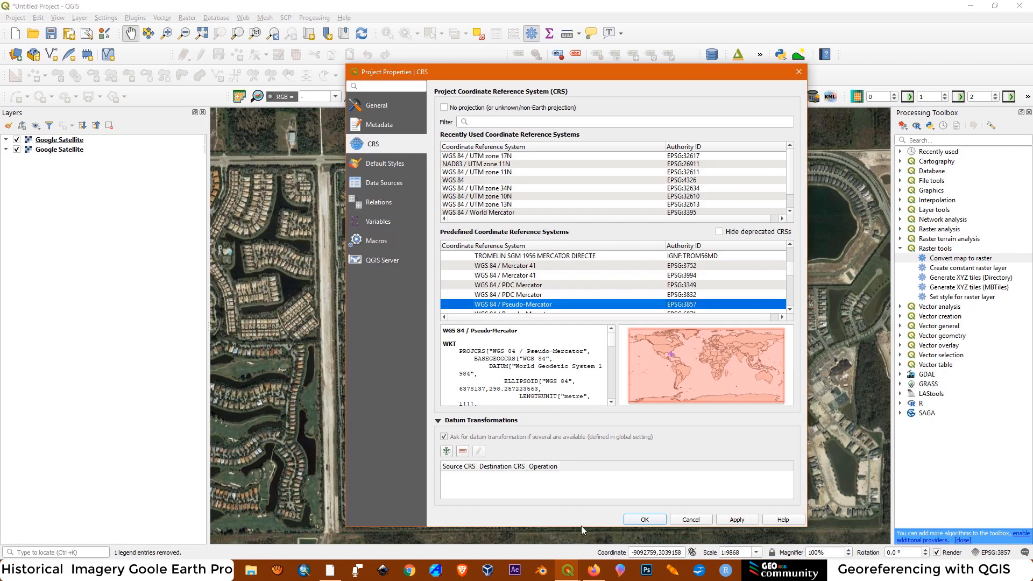
{"action": "left_click", "coordinate": [329, 571]}
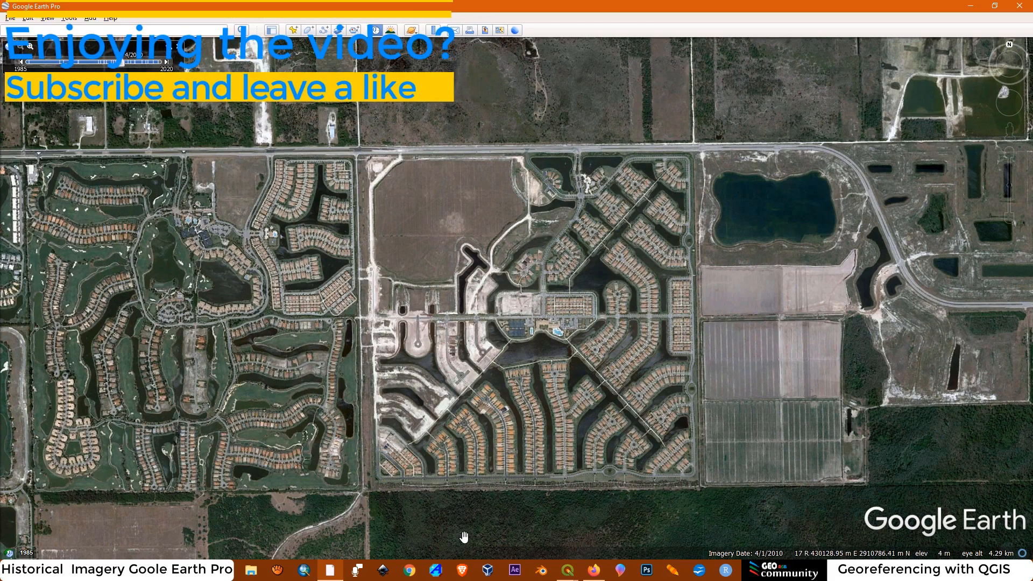
{"action": "left_click", "coordinate": [567, 571]}
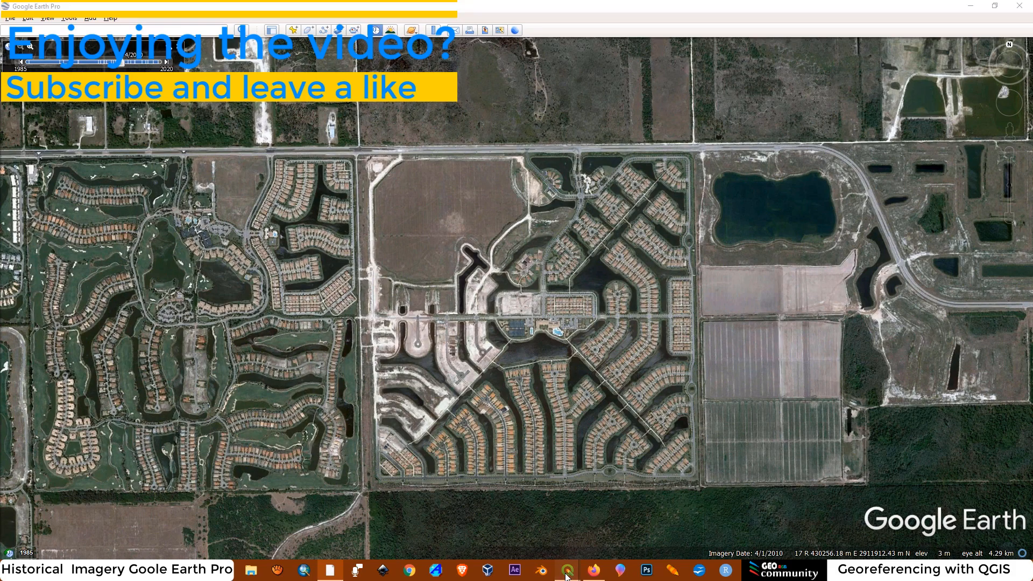
{"action": "left_click", "coordinate": [506, 488]}
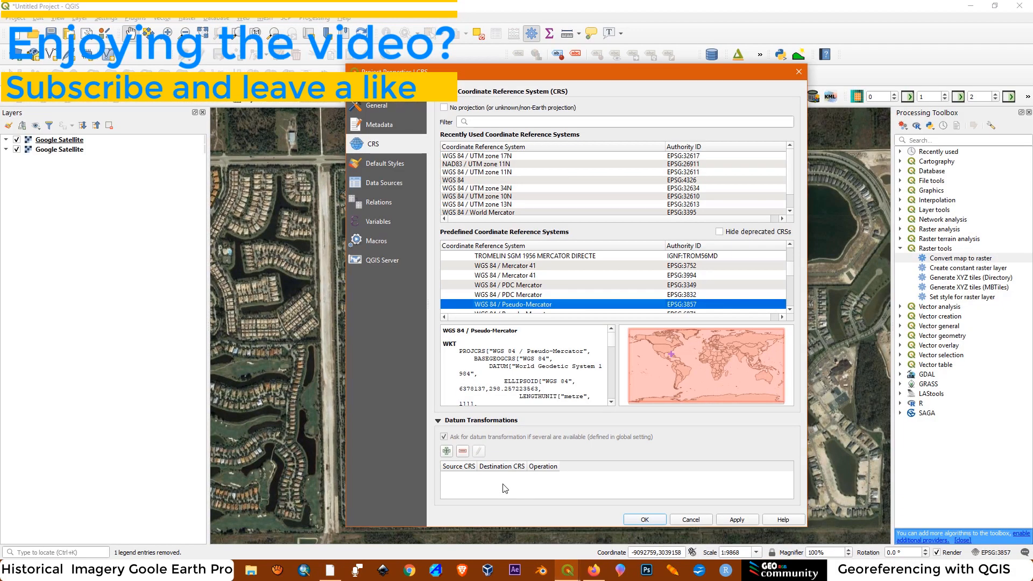
{"action": "left_click", "coordinate": [458, 156]}
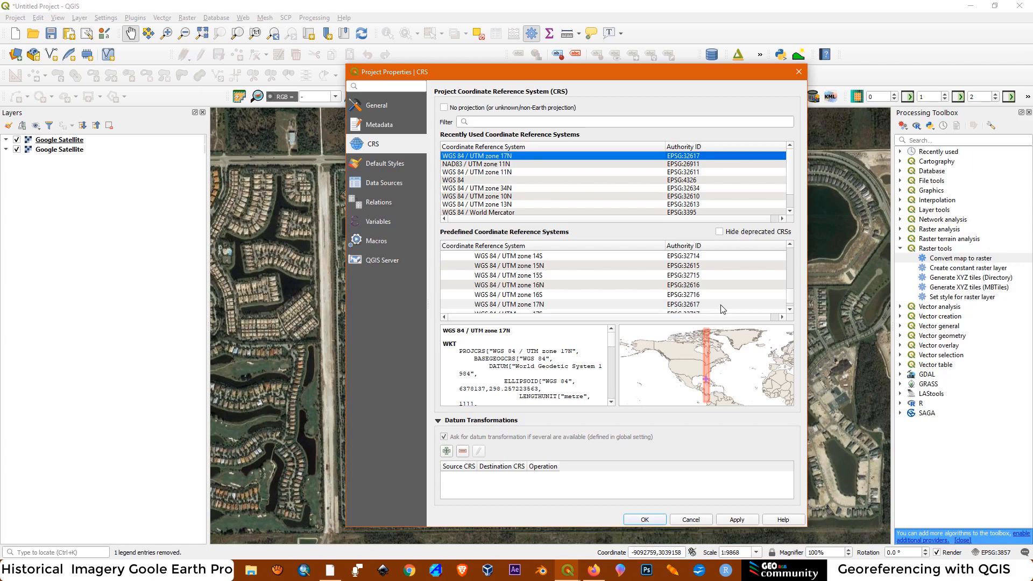
{"action": "left_click", "coordinate": [736, 520]}
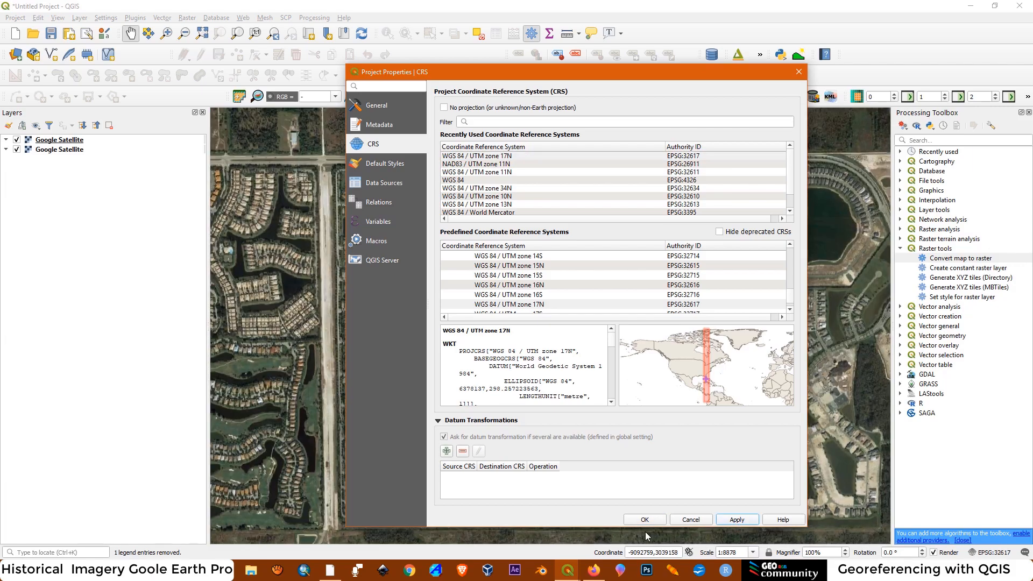
{"action": "left_click", "coordinate": [644, 520]}
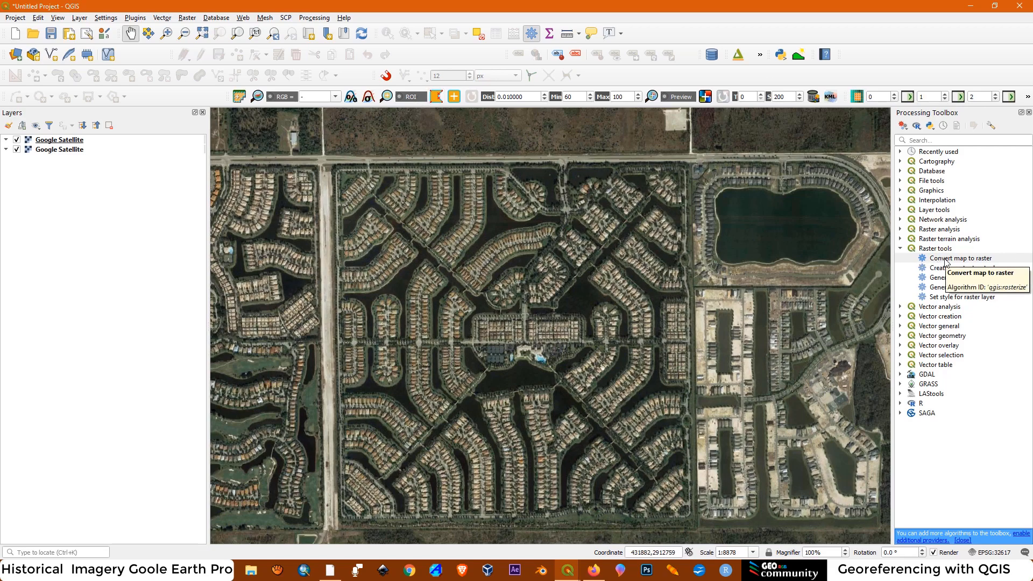
Close and reopen the Processing Toolbox, and open the Convert map to raster tool from Raster tools
{"action": "left_click", "coordinate": [901, 249]}
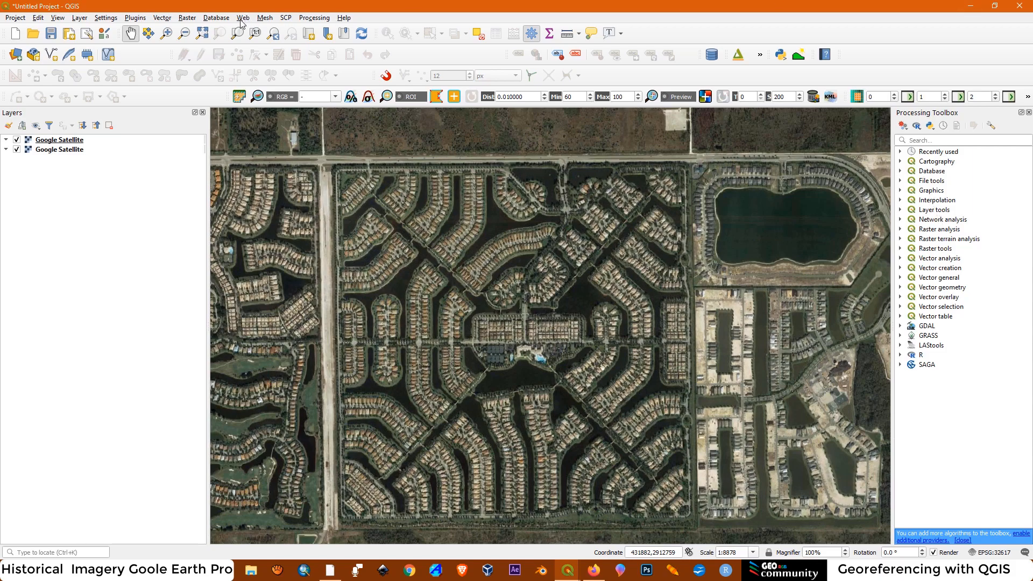
{"action": "left_click", "coordinate": [1028, 112]}
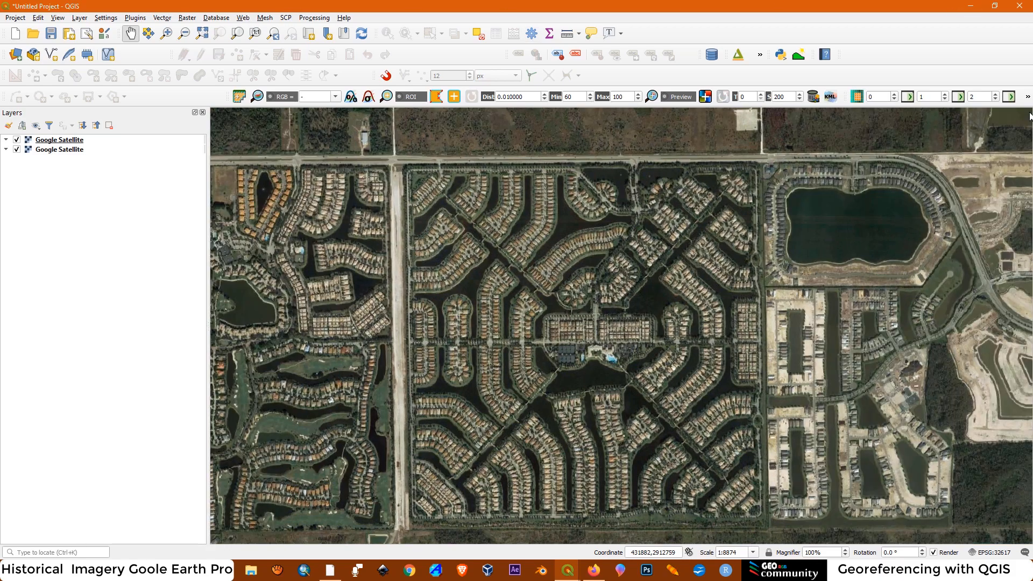
{"action": "left_click", "coordinate": [315, 18]}
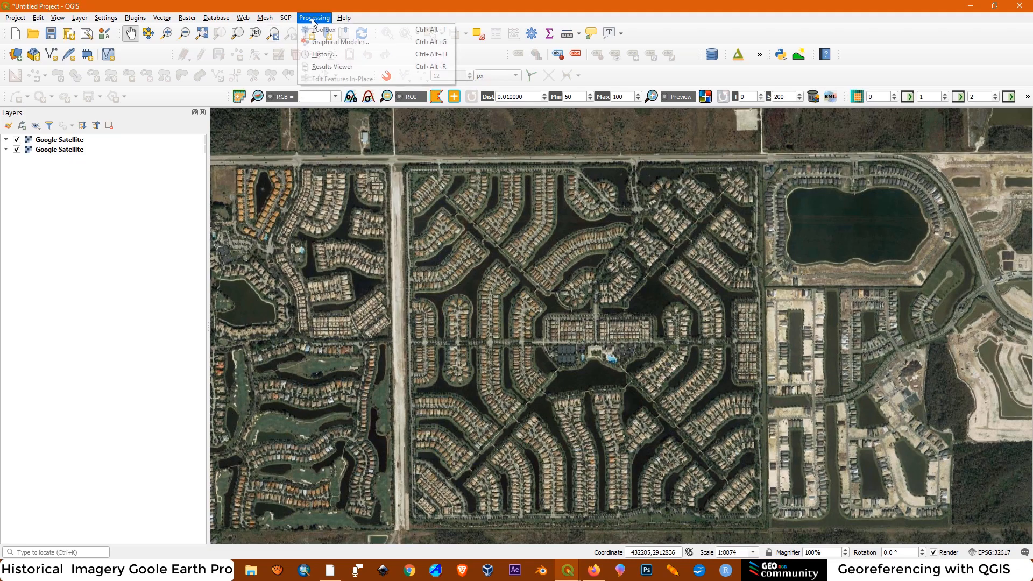
{"action": "left_click", "coordinate": [322, 30]}
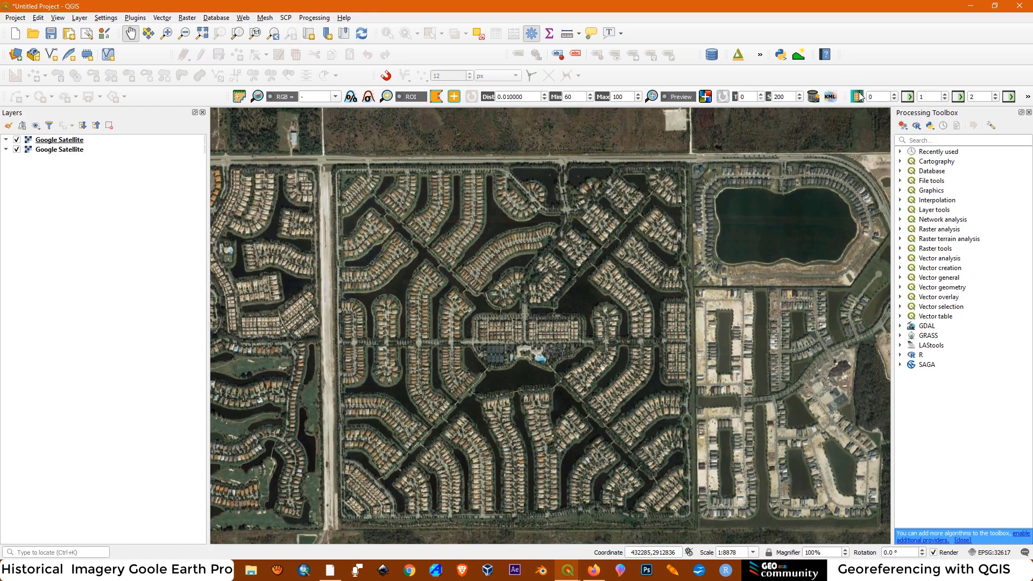
{"action": "left_click", "coordinate": [899, 248]}
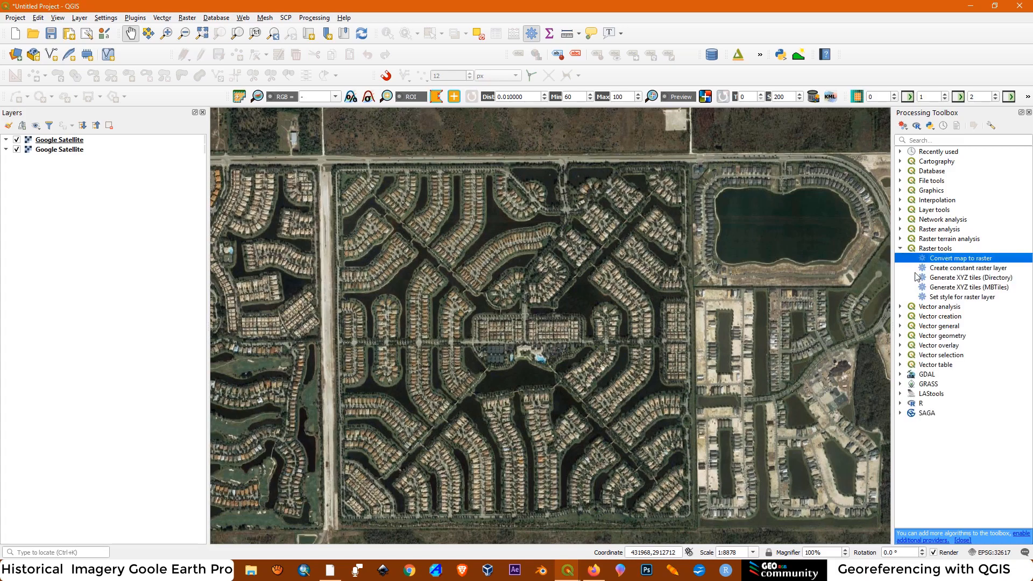
{"action": "double_click", "coordinate": [949, 262]}
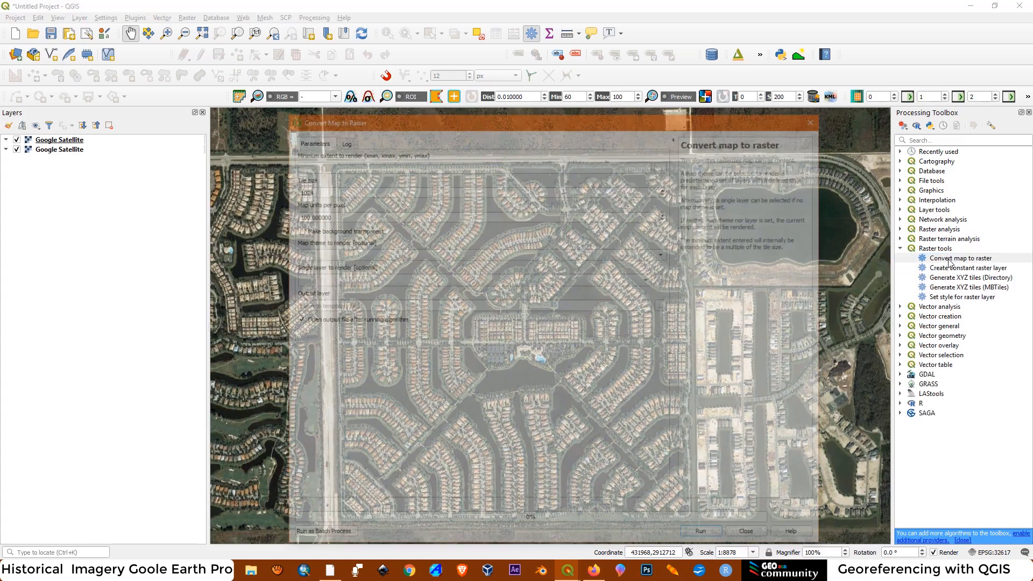
Try to define the raster's minimum extent on the canvas around the square community and its surroundings
{"action": "left_click", "coordinate": [663, 164]}
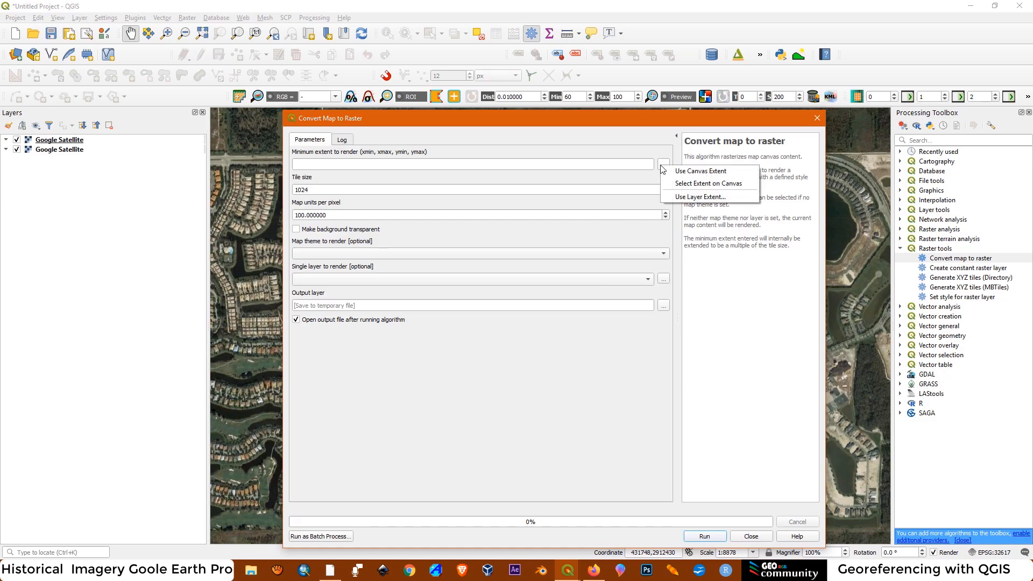
{"action": "left_click", "coordinate": [680, 185]}
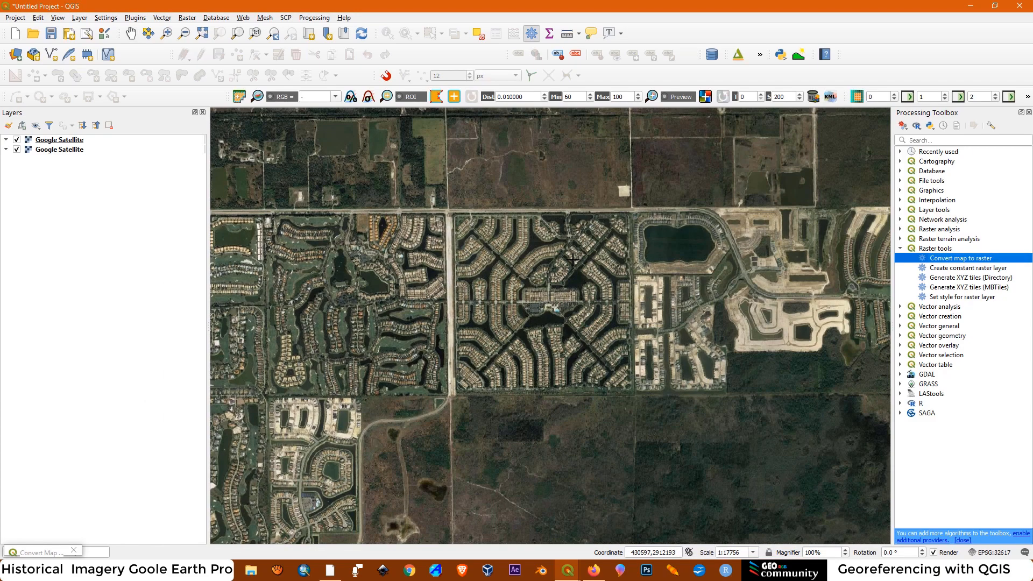
{"action": "mouse_move", "coordinate": [417, 153]}
{"action": "left_mouse_down"}
{"action": "mouse_move", "coordinate": [511, 414]}
{"action": "mouse_move", "coordinate": [552, 438]}
{"action": "mouse_move", "coordinate": [610, 432]}
{"action": "mouse_move", "coordinate": [689, 444]}
{"action": "left_mouse_up"}
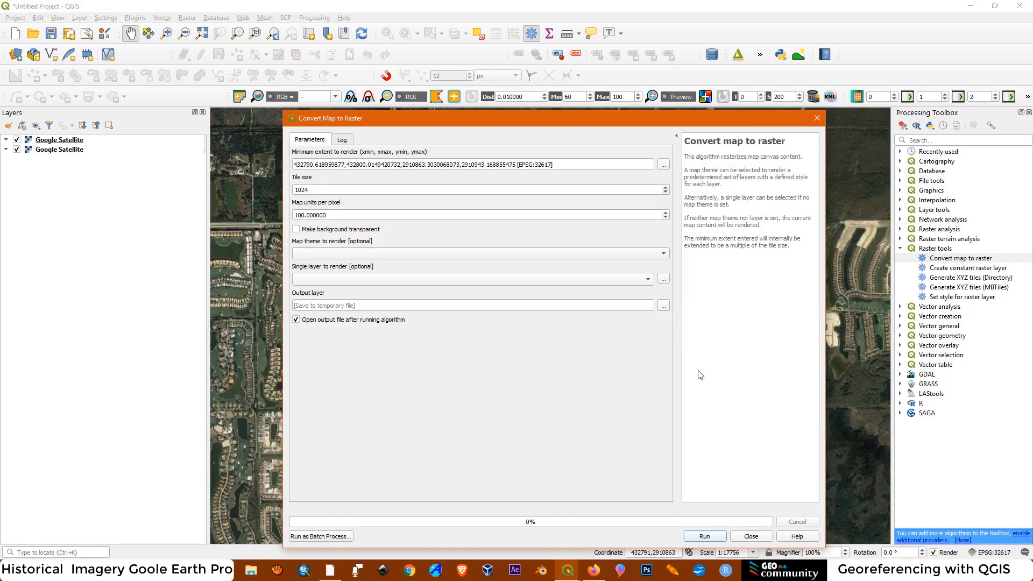
{"action": "left_click", "coordinate": [663, 165]}
{"action": "left_click", "coordinate": [707, 183]}
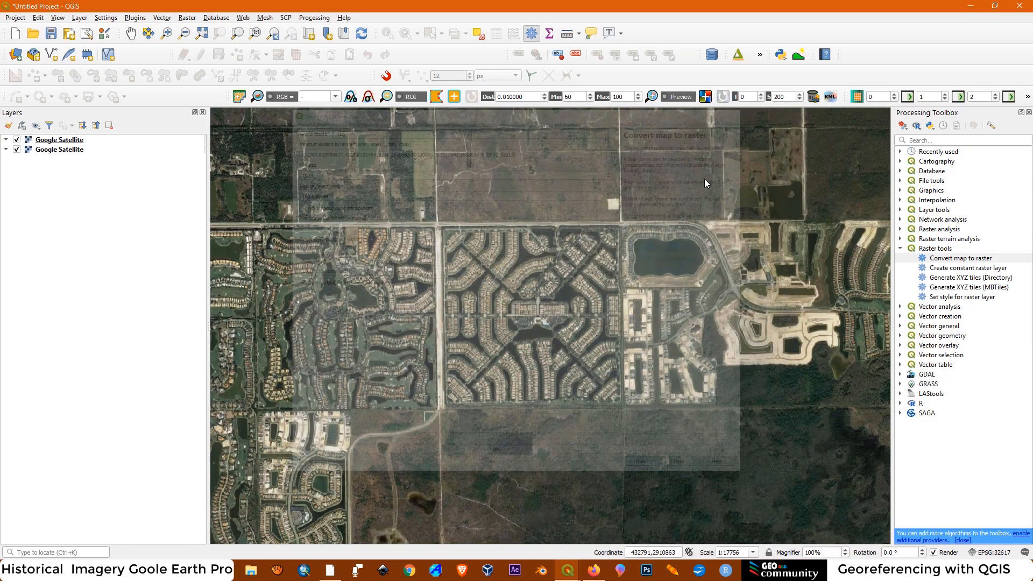
{"action": "left_click_drag", "start_coordinate": [406, 145], "coordinate": [798, 487]}
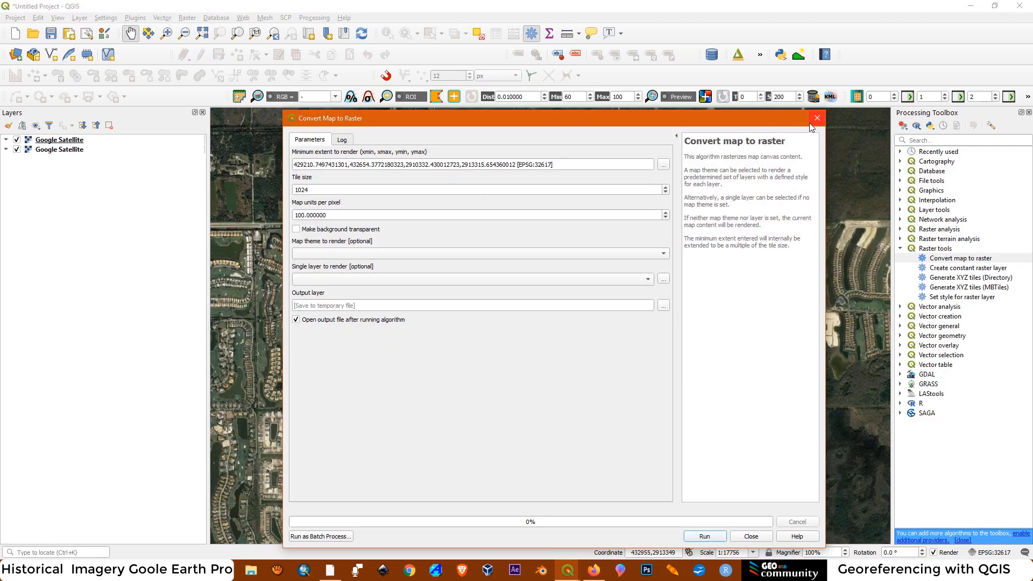
Redraw the minimum extent on the canvas as a rectangle enclosing the square community and the lake development east of it
{"action": "left_click_drag", "start_coordinate": [753, 128], "coordinate": [711, 126]}
{"action": "left_click", "coordinate": [621, 163]}
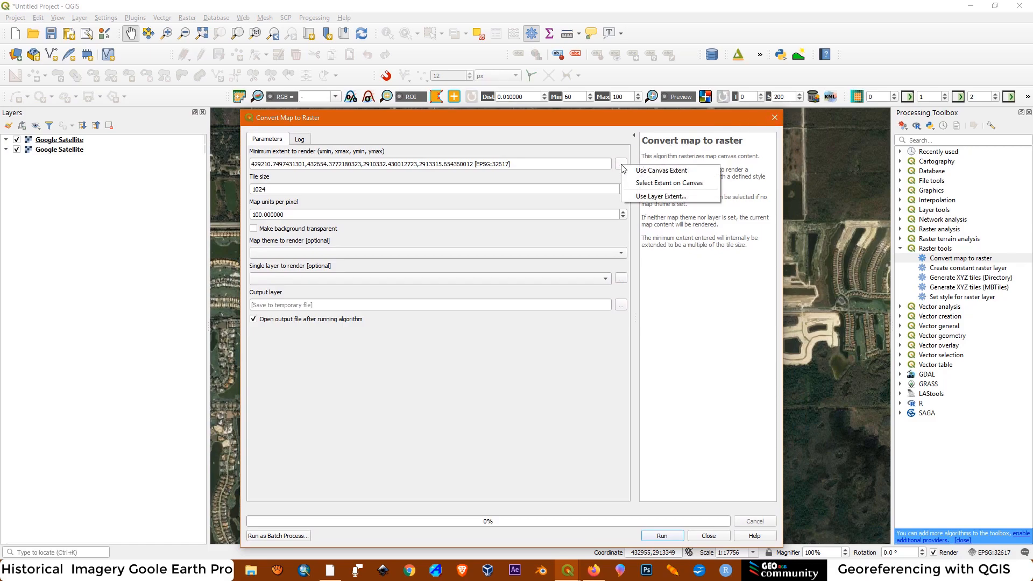
{"action": "left_click", "coordinate": [656, 184]}
{"action": "left_click_drag", "start_coordinate": [401, 149], "coordinate": [745, 477]}
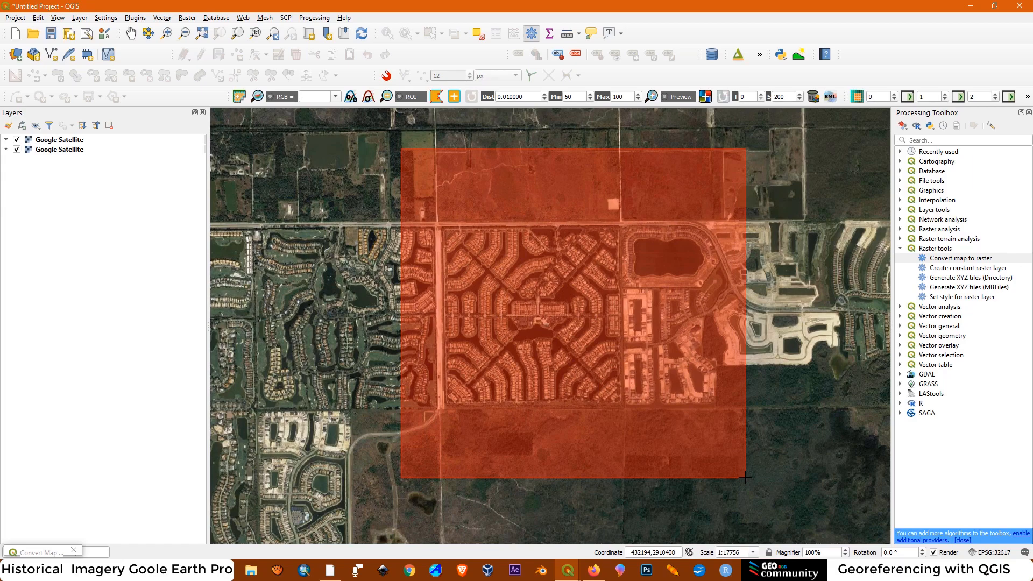
{"action": "left_click_drag", "start_coordinate": [744, 477], "coordinate": [745, 477]}
{"action": "left_click_drag", "start_coordinate": [640, 122], "coordinate": [708, 312]}
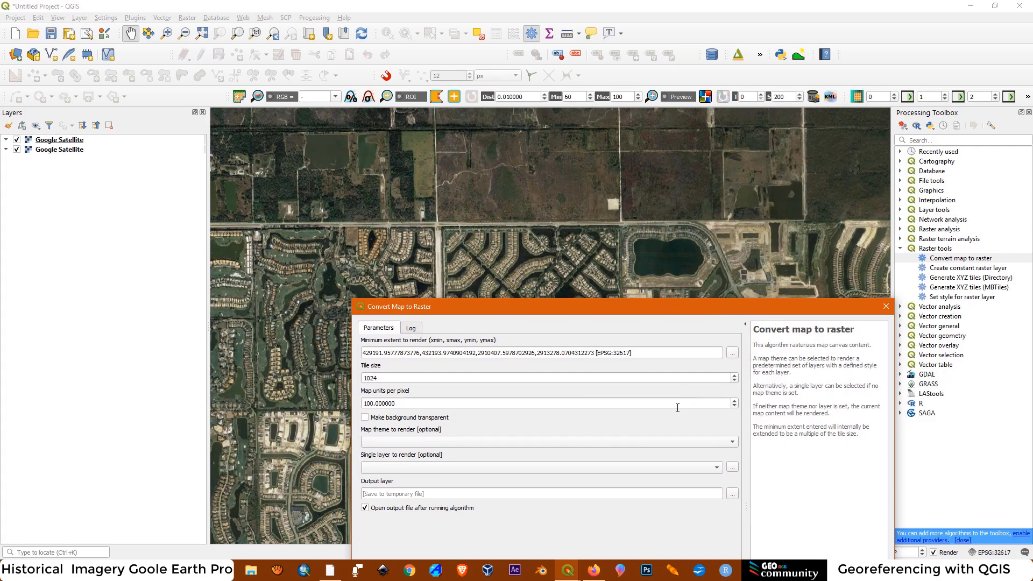
{"action": "left_click_drag", "start_coordinate": [664, 308], "coordinate": [616, 115]}
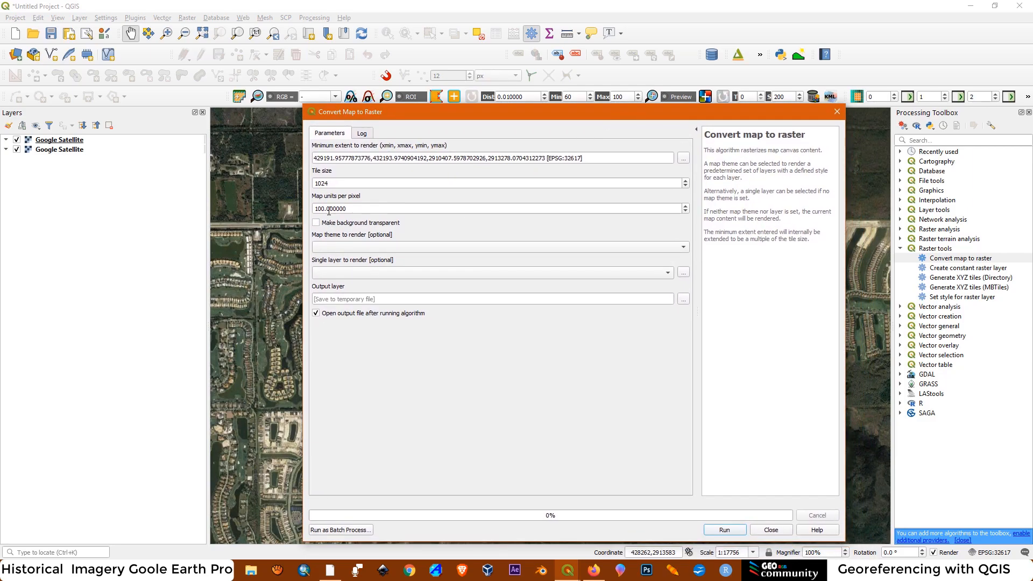
Set the map units per pixel to 0.1 for the raster conversion
{"action": "double_click", "coordinate": [339, 209]}
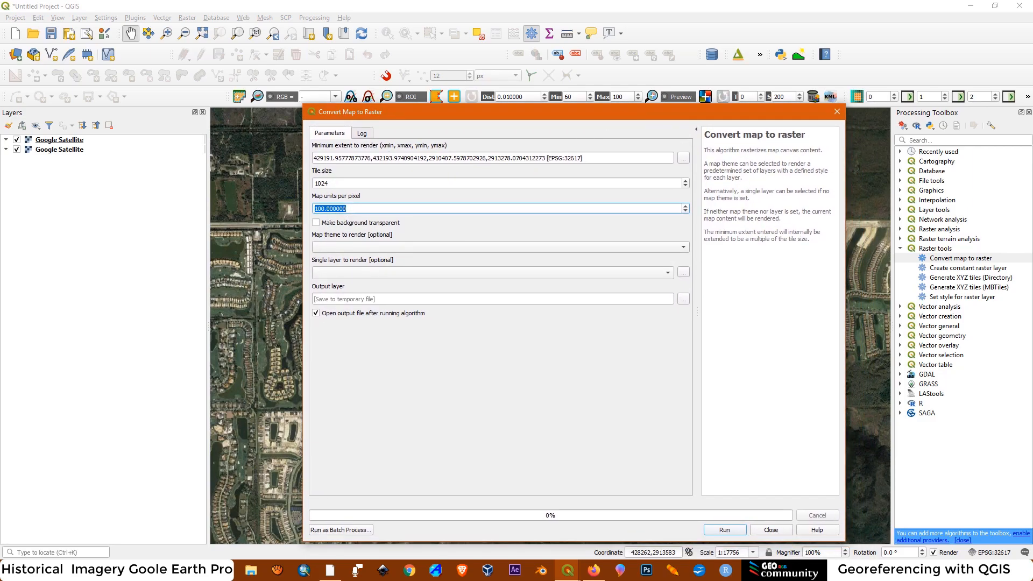
{"action": "type", "text": "0.1"}
{"action": "left_click_drag", "start_coordinate": [567, 110], "coordinate": [598, 425]}
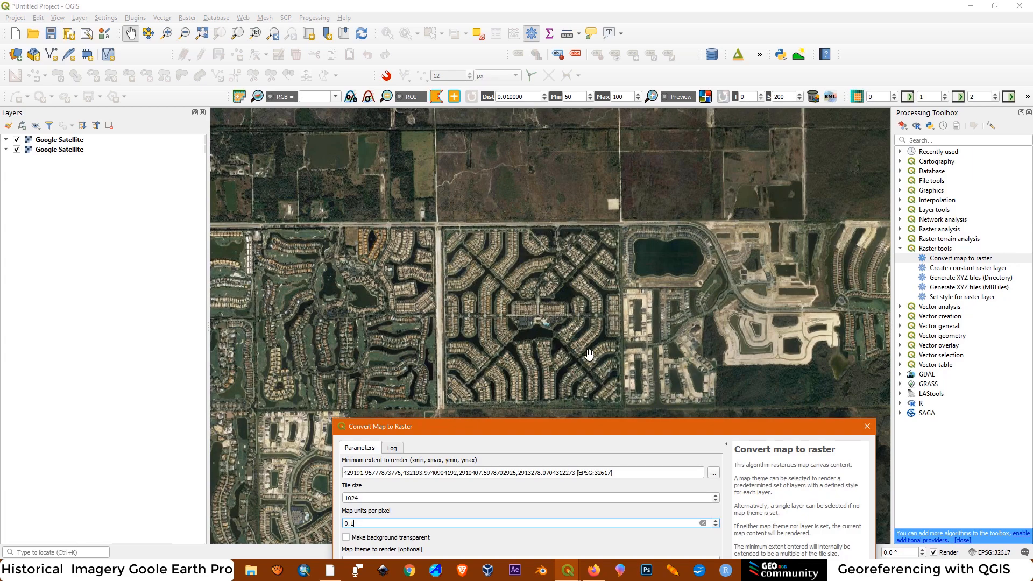
{"action": "left_click_drag", "start_coordinate": [605, 428], "coordinate": [620, 358]}
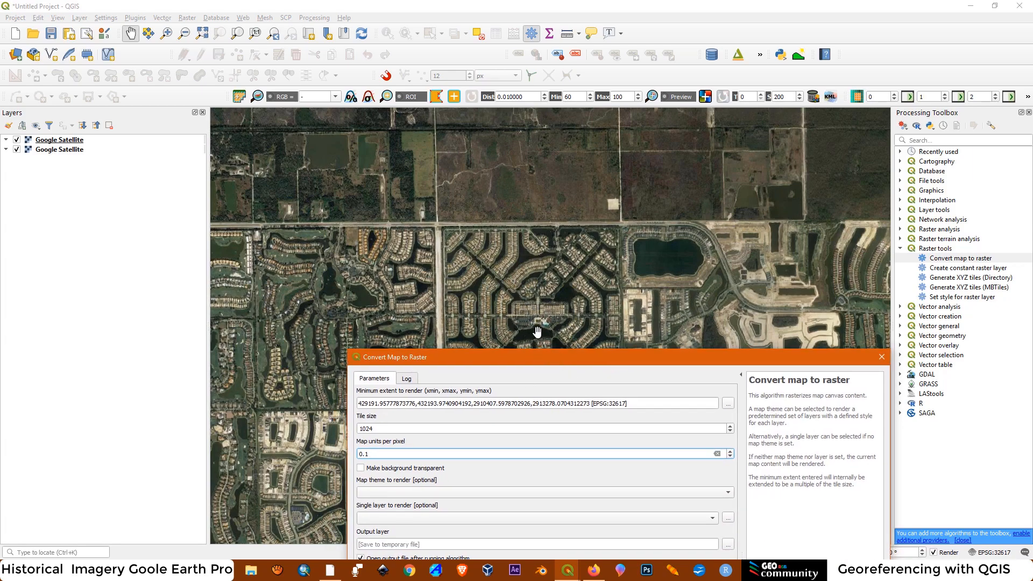
{"action": "left_click_drag", "start_coordinate": [646, 356], "coordinate": [613, 111]}
Choose the second Google Satellite [EPSG:3857] layer as the single layer to render, and close the raster conversion without running it
{"action": "left_click", "coordinate": [355, 272]}
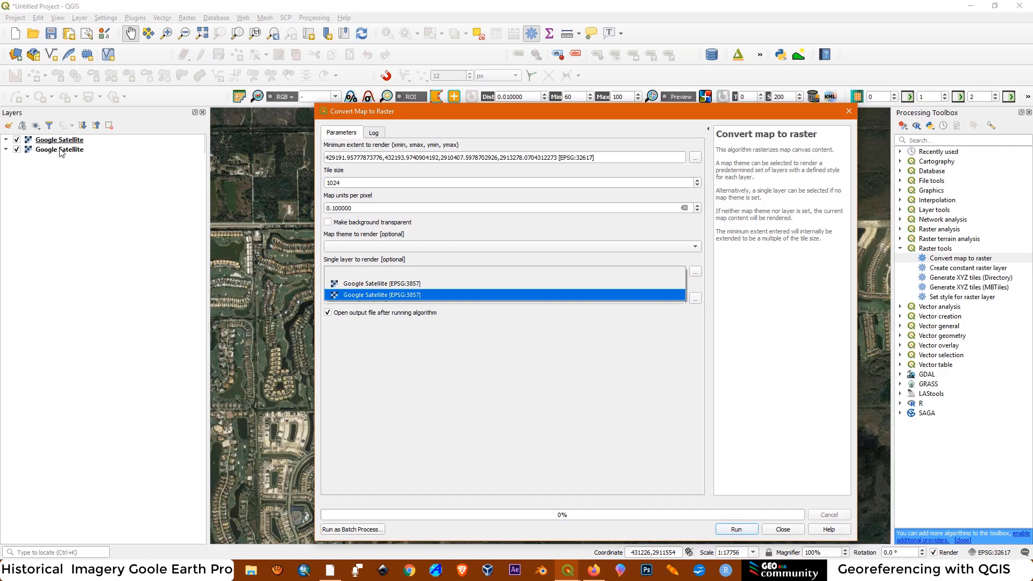
{"action": "left_click", "coordinate": [375, 295]}
{"action": "left_click", "coordinate": [420, 244]}
{"action": "left_click", "coordinate": [420, 244]}
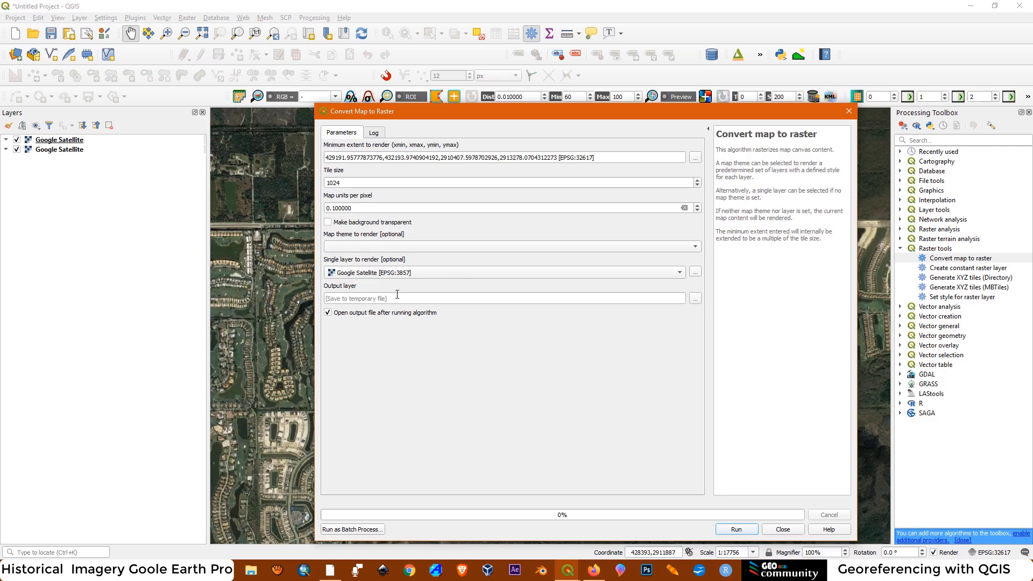
{"action": "left_click_drag", "start_coordinate": [583, 107], "coordinate": [569, 68]}
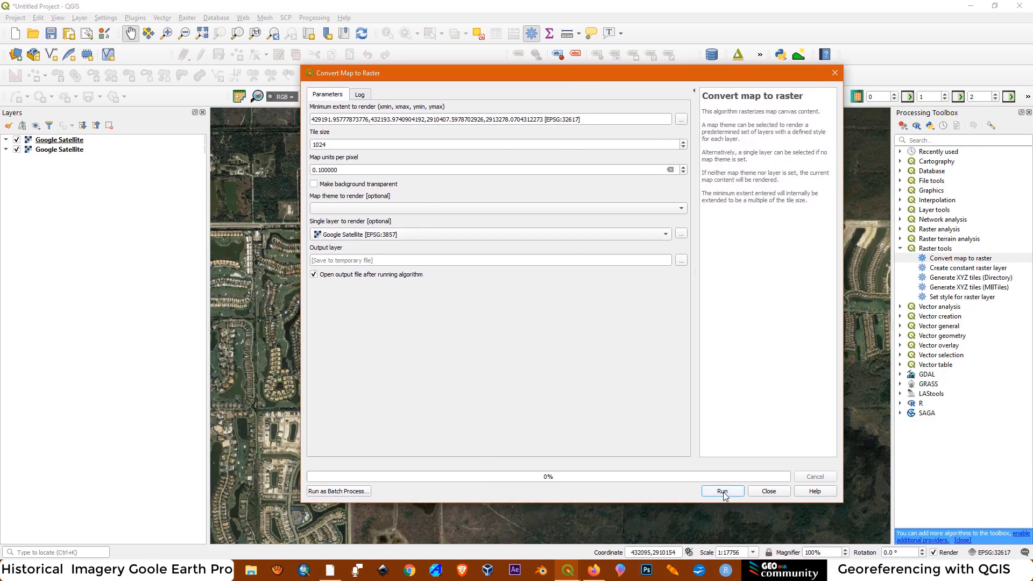
{"action": "left_click", "coordinate": [835, 73]}
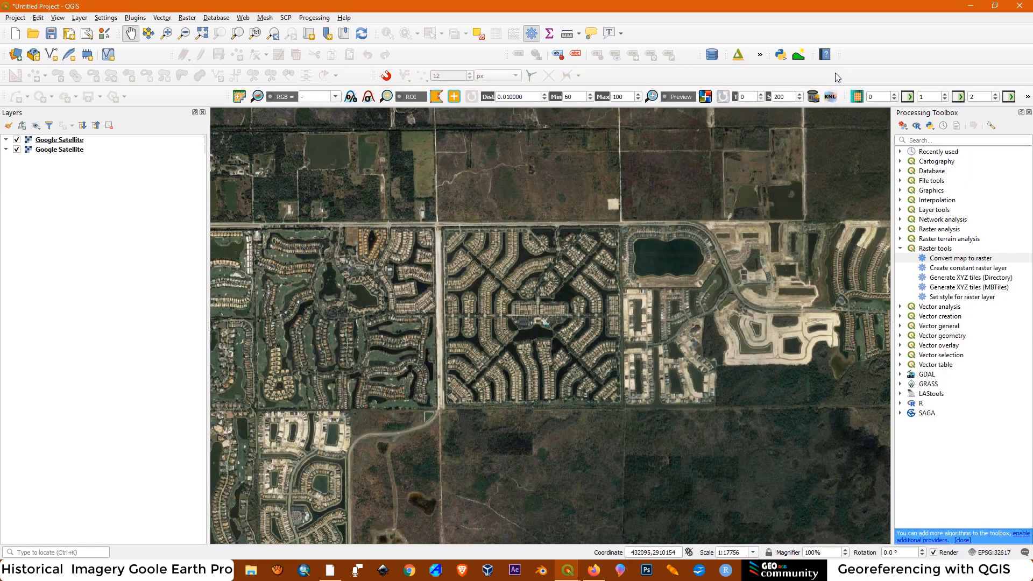
Add the raster Image.tif from the Historical Satellite Imagery folder to the project as a layer
{"action": "left_click", "coordinate": [14, 54]}
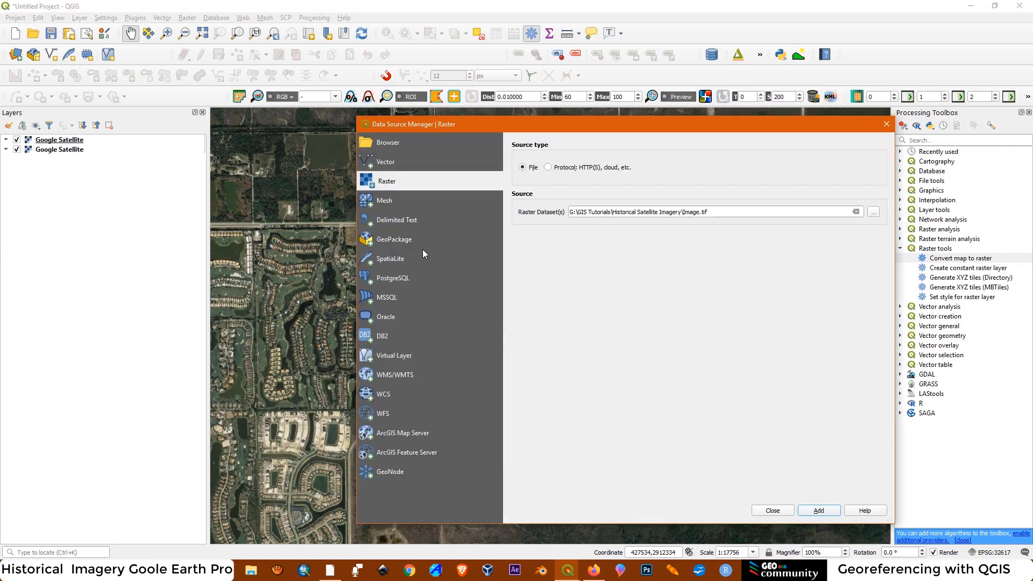
{"action": "left_click", "coordinate": [376, 199]}
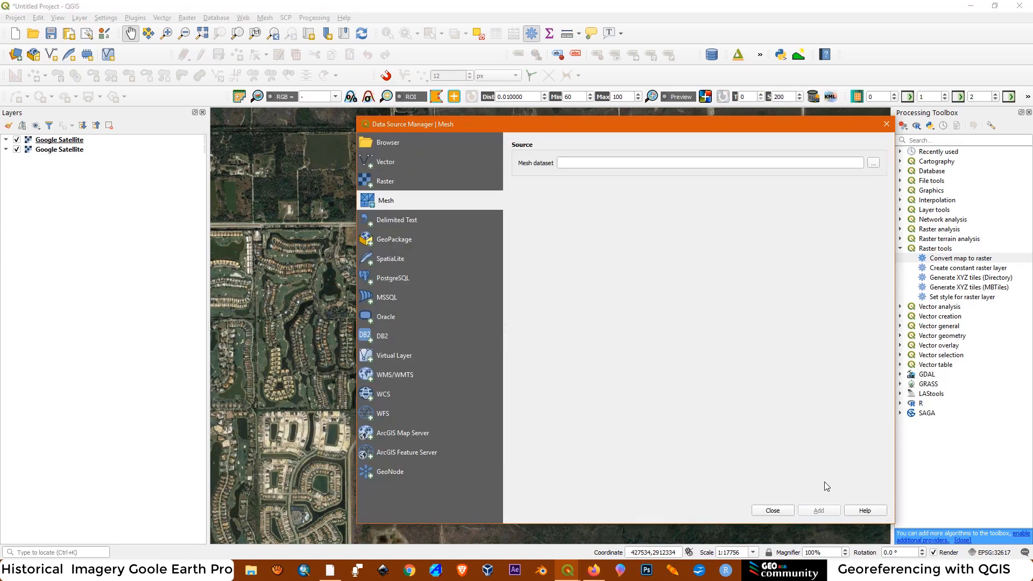
{"action": "left_click", "coordinate": [384, 181]}
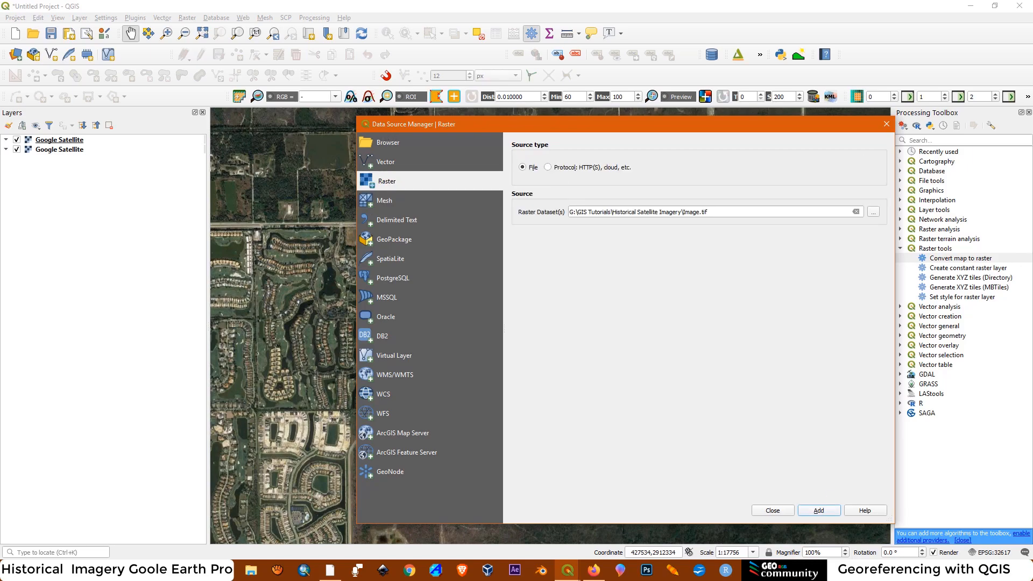
{"action": "left_click", "coordinate": [874, 213]}
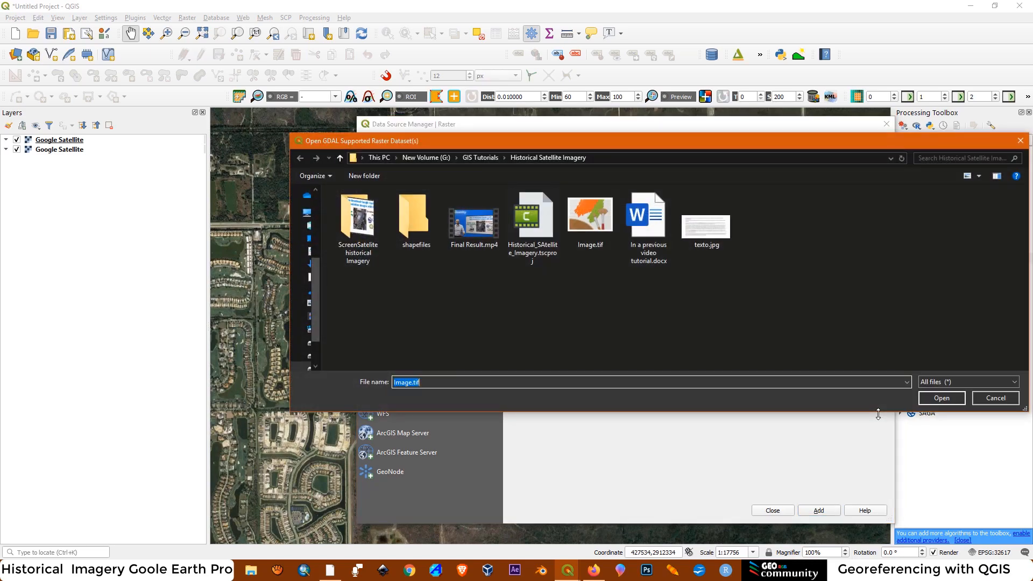
{"action": "left_click", "coordinate": [586, 222]}
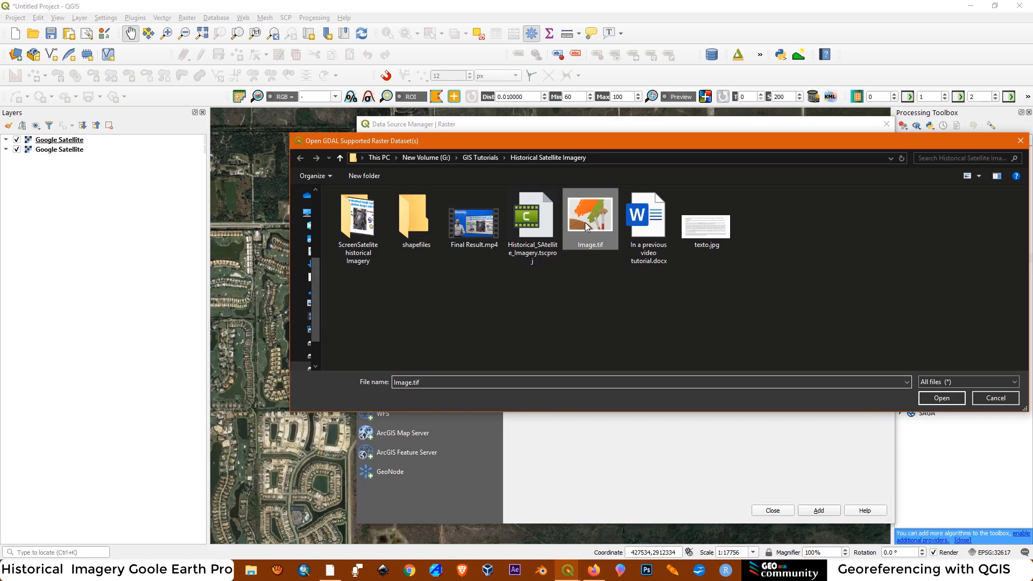
{"action": "left_click", "coordinate": [940, 398]}
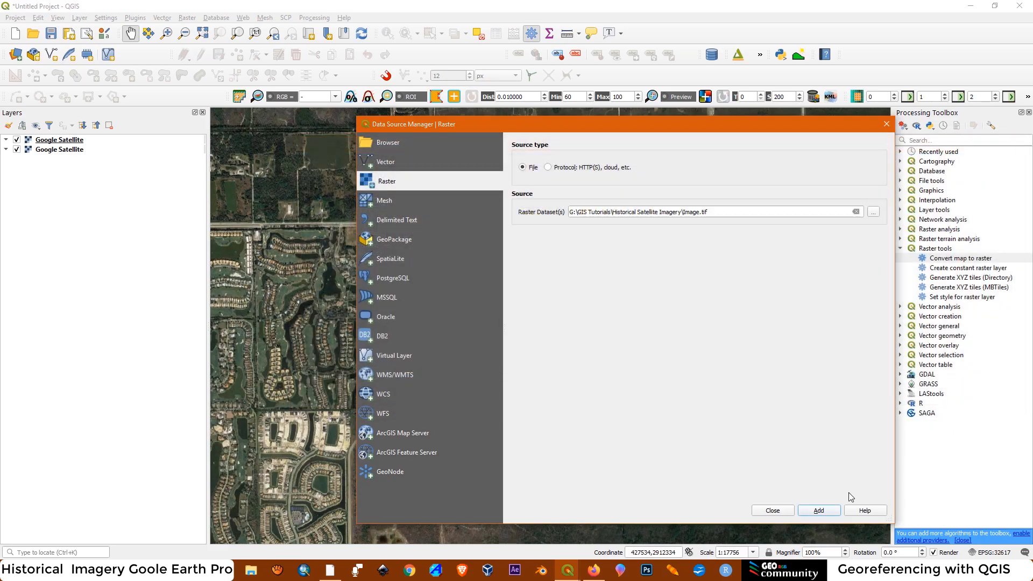
{"action": "left_click", "coordinate": [819, 511]}
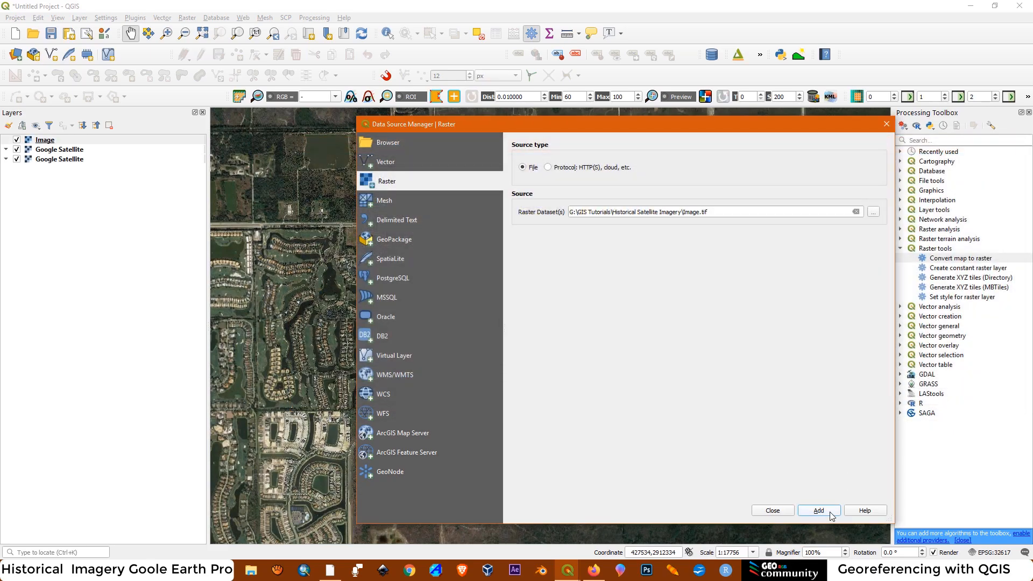
{"action": "left_click", "coordinate": [885, 123]}
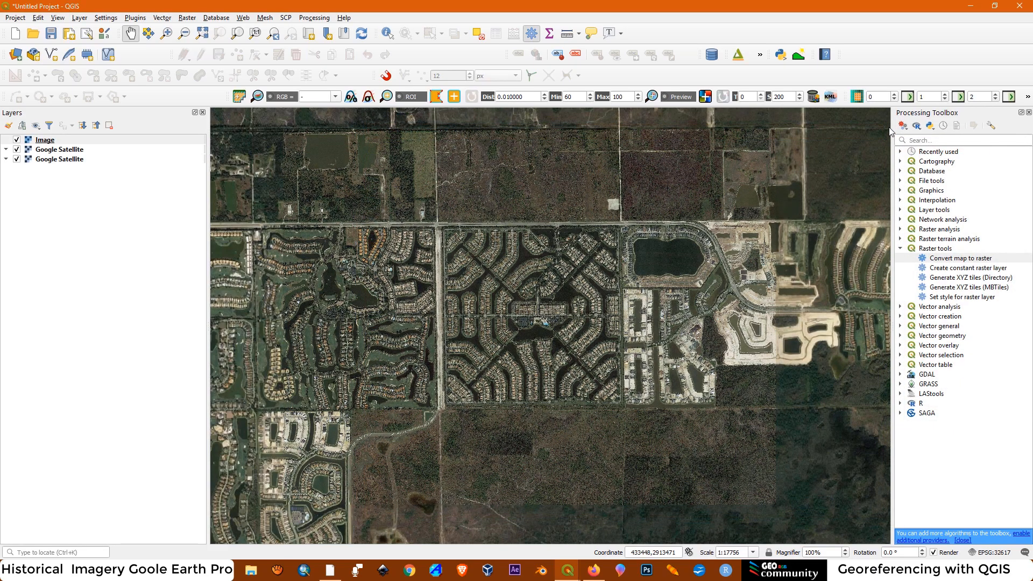
Hide both Google Satellite layers so that only the Image raster is displayed
{"action": "left_click", "coordinate": [16, 149]}
{"action": "left_click", "coordinate": [16, 159]}
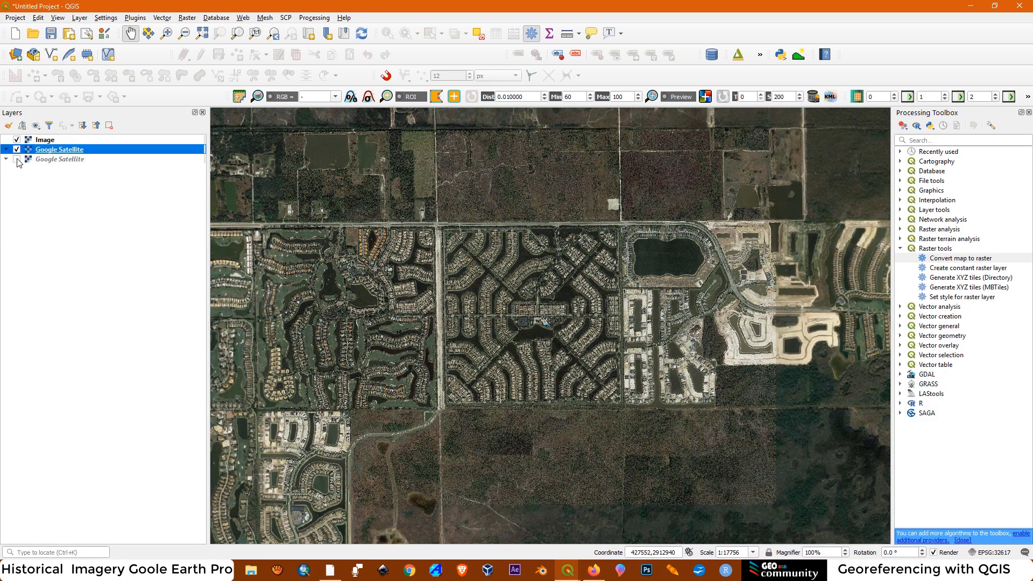
{"action": "left_click", "coordinate": [17, 149]}
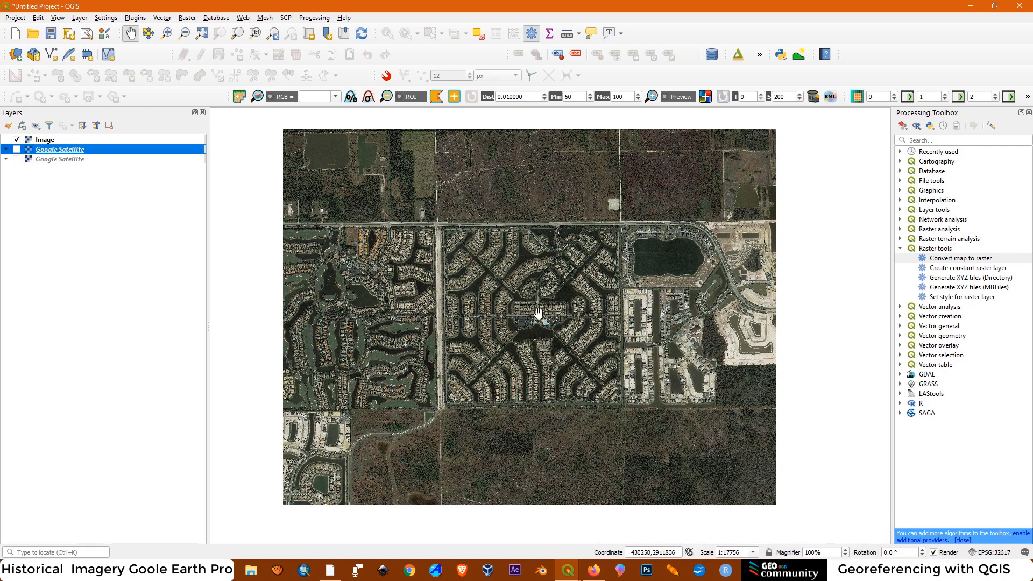
Remove the lower of the two Google Satellite layers from the project
{"action": "scroll", "coordinate": [527, 280], "scroll_direction": "up", "scroll_amount": 1}
{"action": "scroll", "coordinate": [546, 338], "scroll_direction": "up", "scroll_amount": 5}
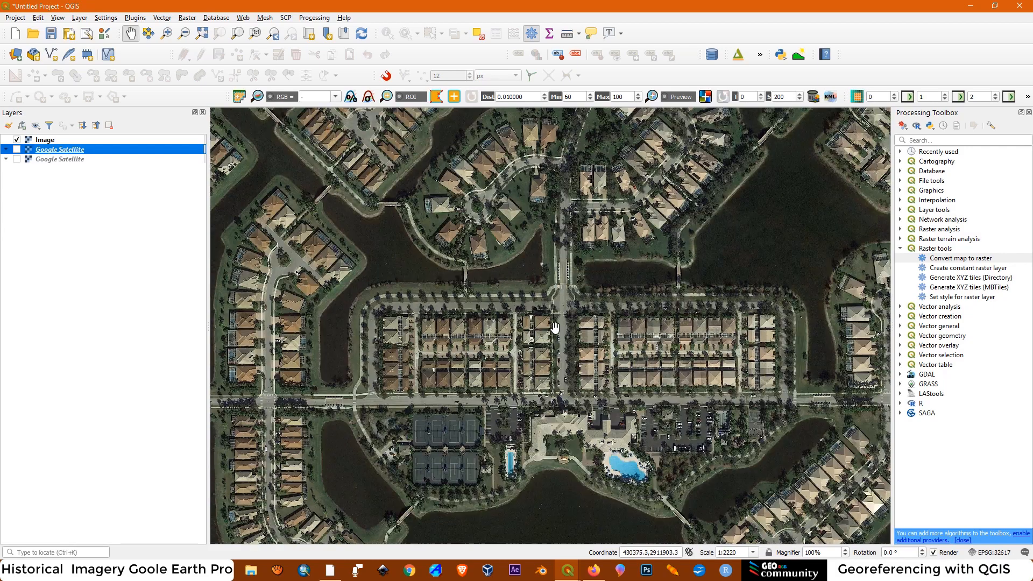
{"action": "scroll", "coordinate": [737, 256], "scroll_direction": "down", "scroll_amount": 4}
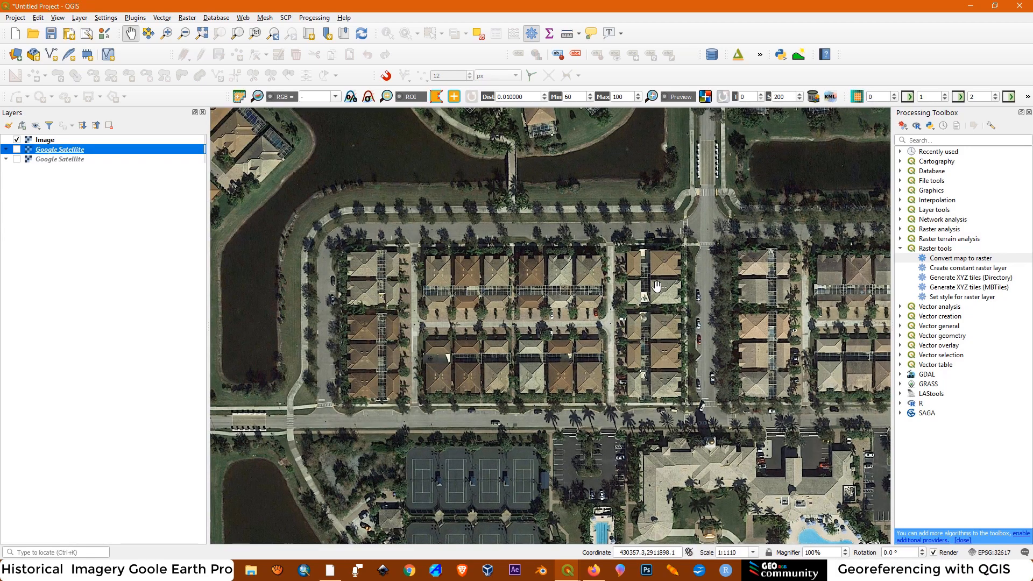
{"action": "scroll", "coordinate": [586, 266], "scroll_direction": "down", "scroll_amount": 2}
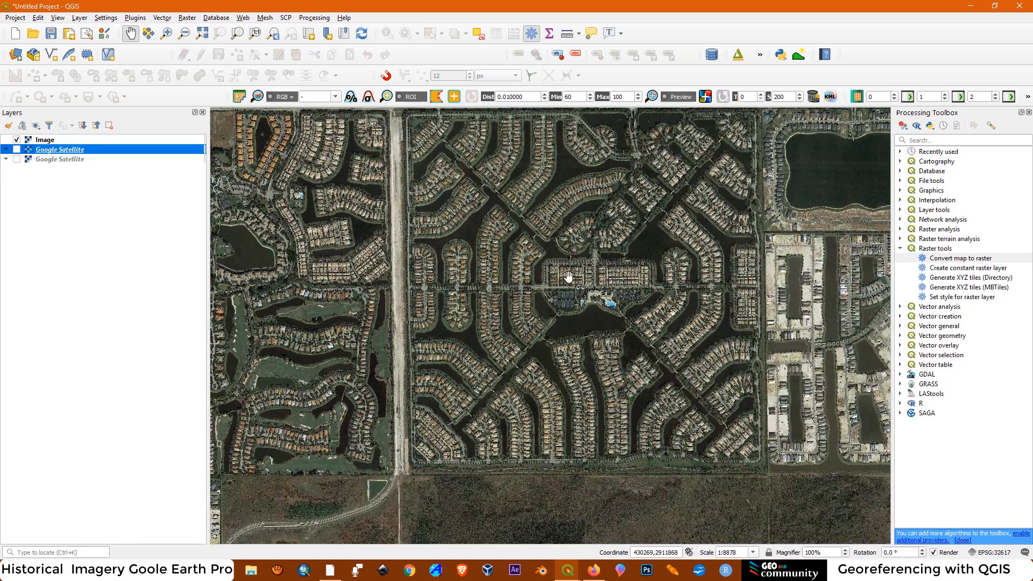
{"action": "left_click_drag", "start_coordinate": [655, 245], "coordinate": [652, 311]}
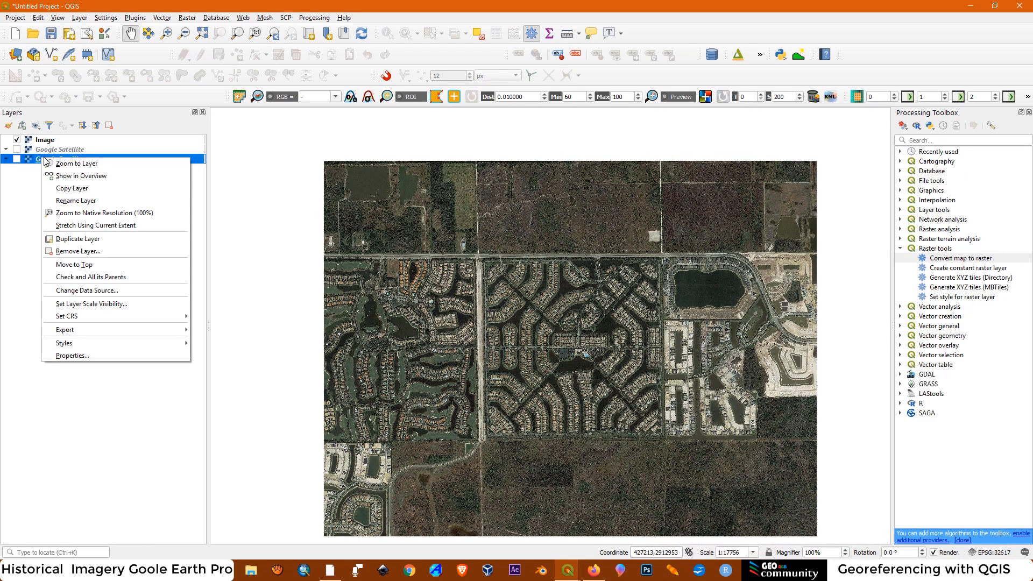
{"action": "left_click", "coordinate": [81, 251]}
{"action": "left_click", "coordinate": [491, 298]}
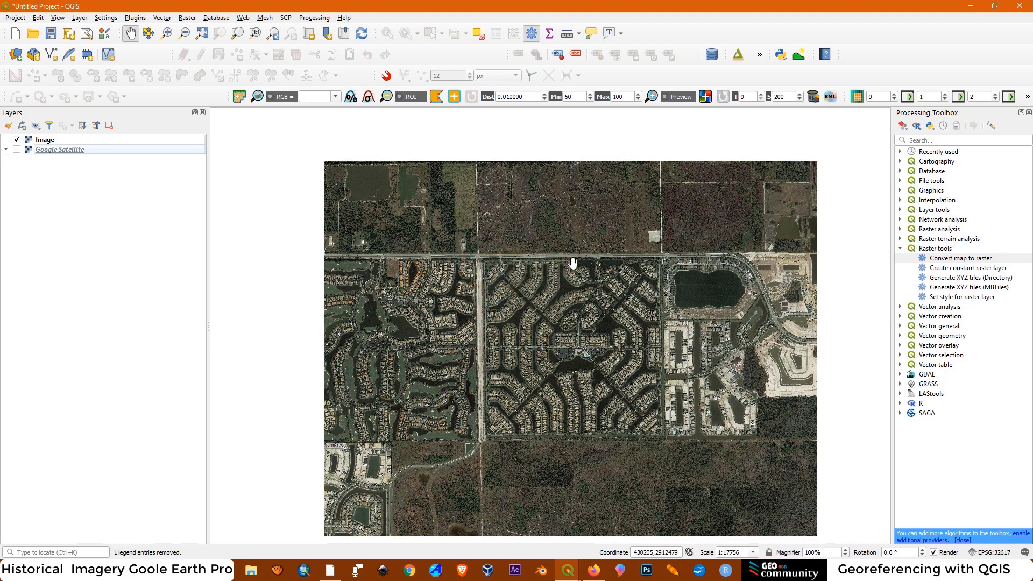
Check the coordinate reference system of the Image layer in its layer information
{"action": "right_click", "coordinate": [43, 143]}
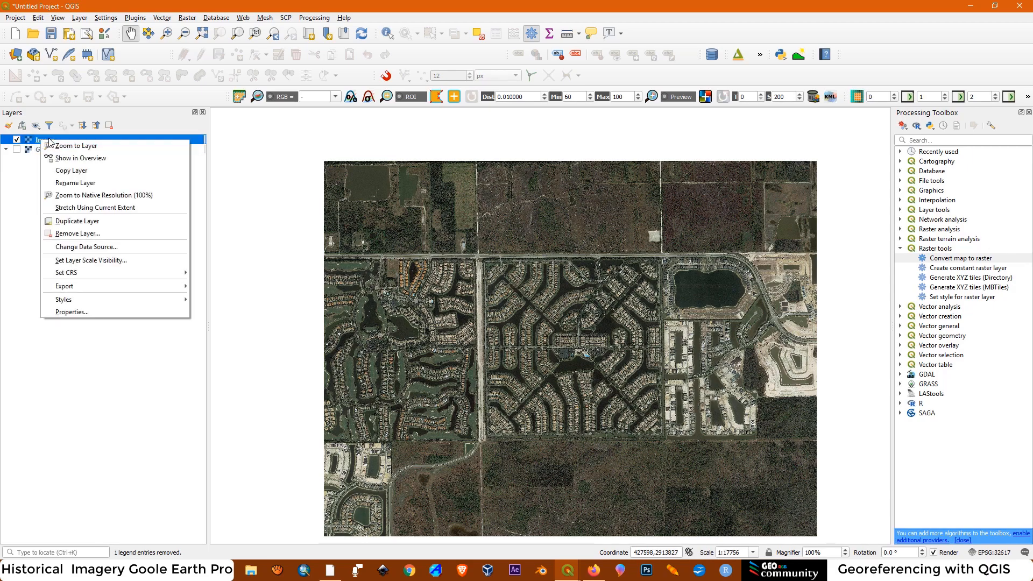
{"action": "left_click", "coordinate": [81, 312]}
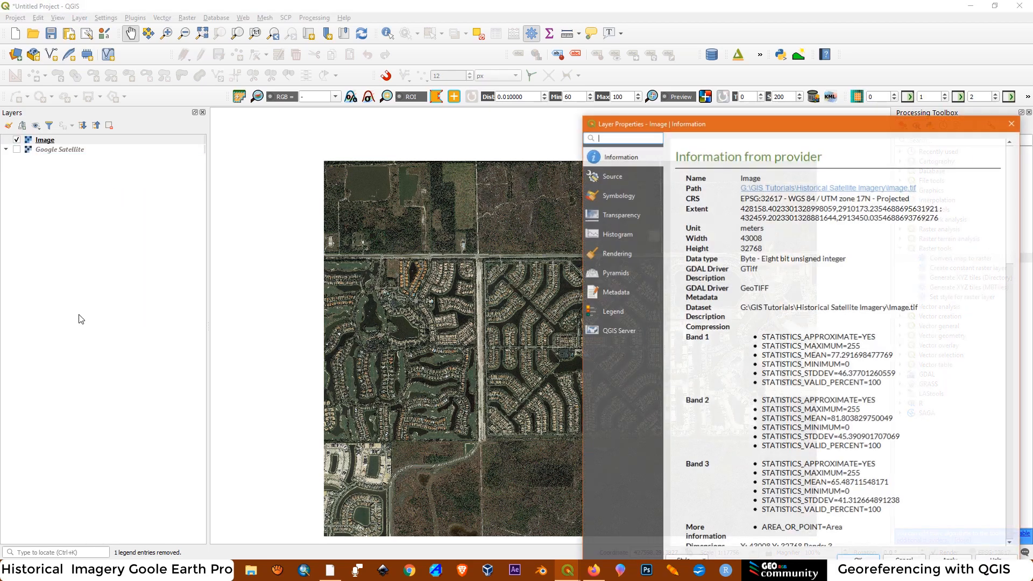
{"action": "left_click_drag", "start_coordinate": [752, 131], "coordinate": [510, 61]}
{"action": "left_click_drag", "start_coordinate": [668, 128], "coordinate": [527, 125]}
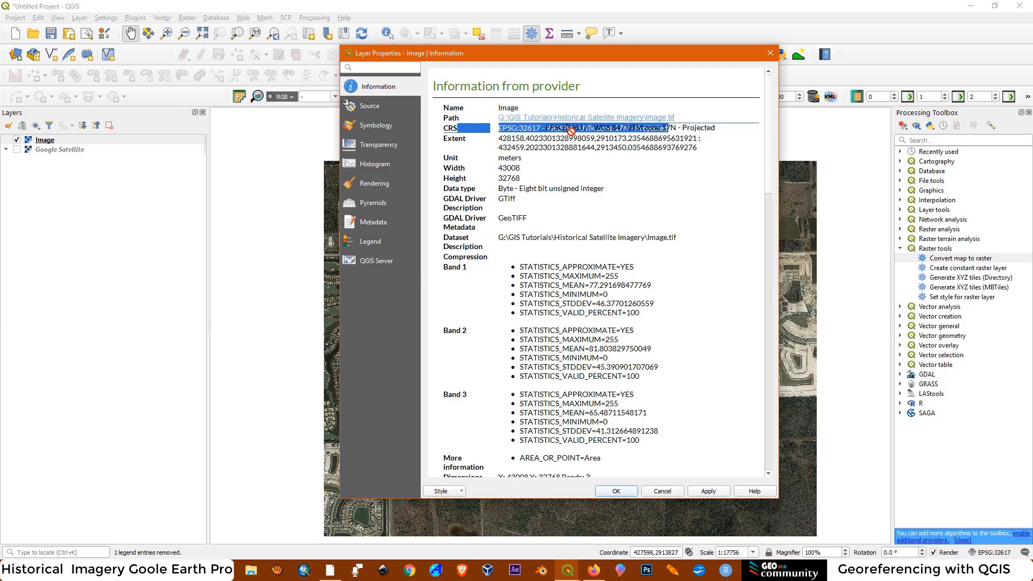
{"action": "left_click", "coordinate": [579, 167]}
{"action": "left_click_drag", "start_coordinate": [635, 131], "coordinate": [667, 128]}
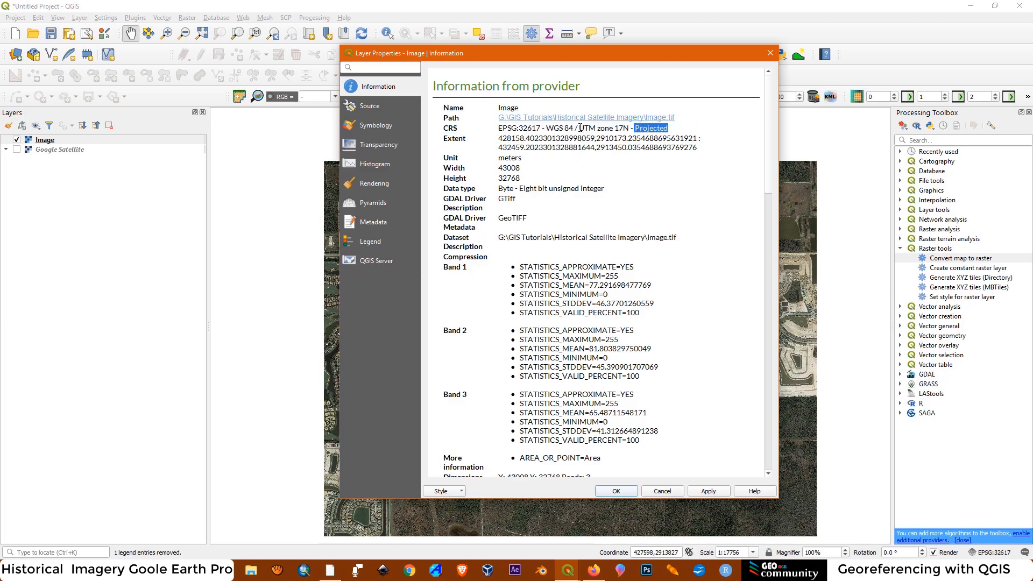
{"action": "left_click_drag", "start_coordinate": [580, 128], "coordinate": [609, 128]}
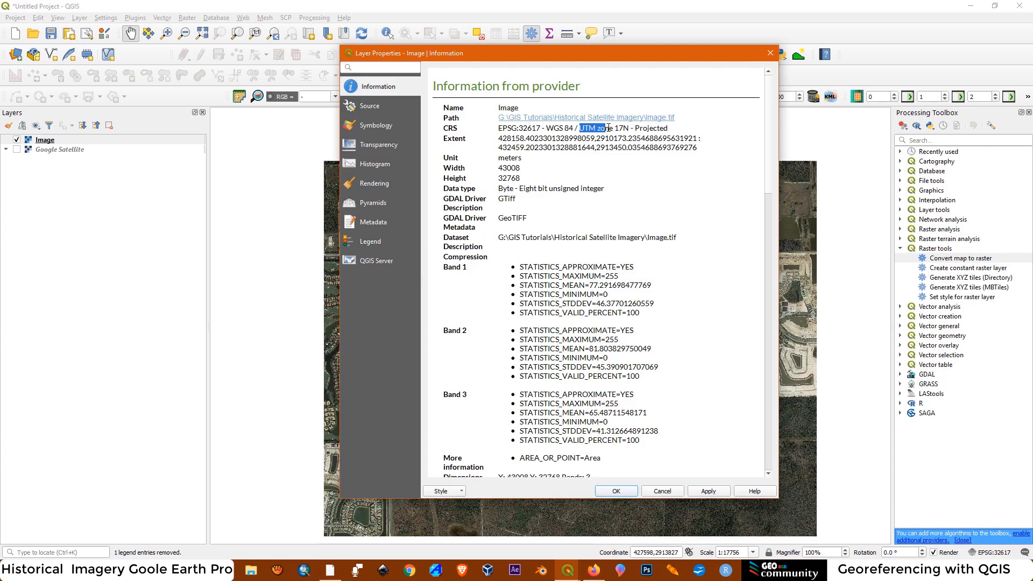
{"action": "left_click", "coordinate": [770, 52]}
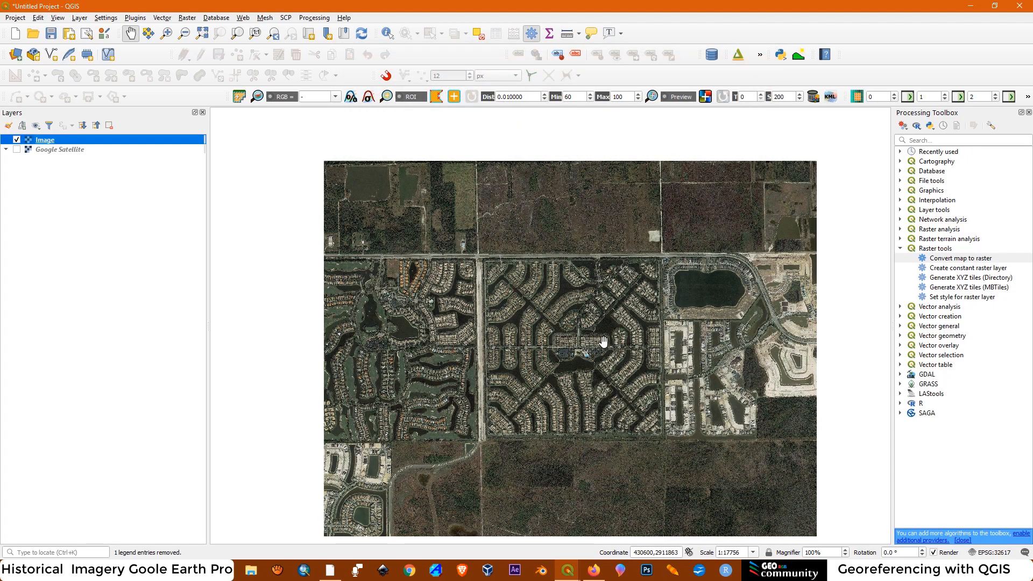
{"action": "scroll", "coordinate": [603, 343], "scroll_direction": "up", "scroll_amount": 1}
{"action": "left_click_drag", "start_coordinate": [549, 365], "coordinate": [535, 340]}
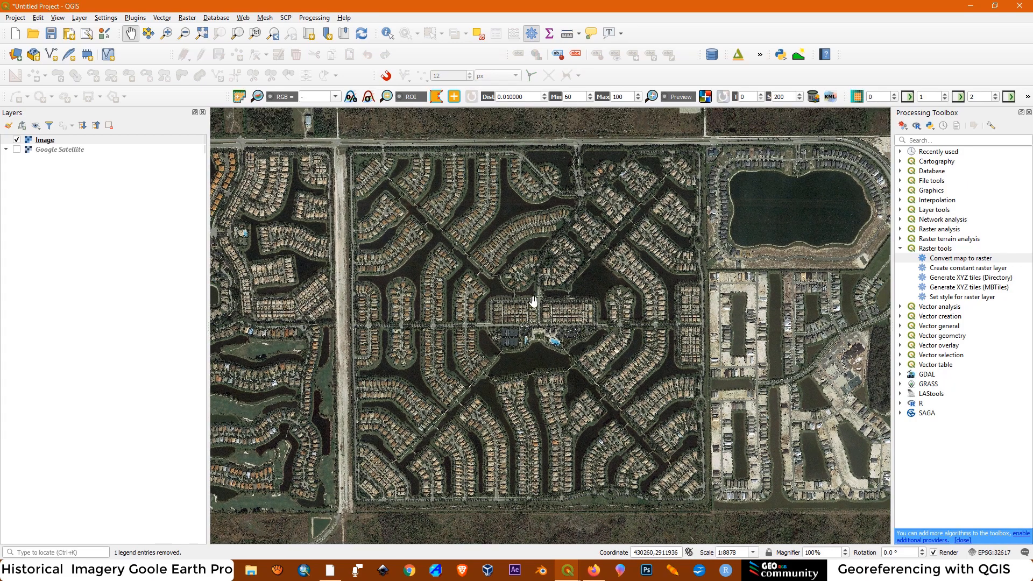
{"action": "scroll", "coordinate": [568, 286], "scroll_direction": "down", "scroll_amount": 1}
{"action": "scroll", "coordinate": [434, 189], "scroll_direction": "up", "scroll_amount": 2}
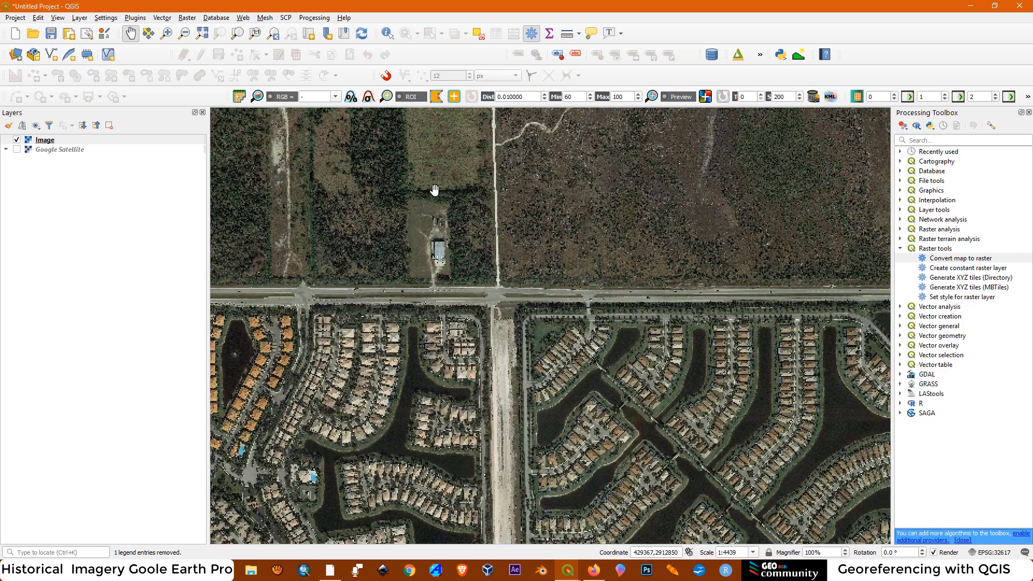
{"action": "left_click_drag", "start_coordinate": [687, 308], "coordinate": [608, 336]}
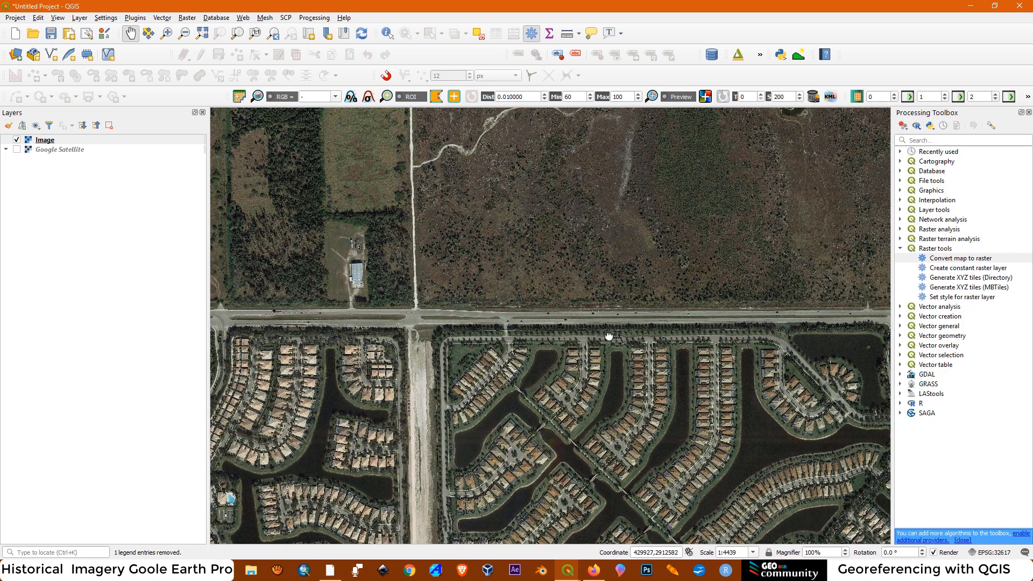
{"action": "left_click_drag", "start_coordinate": [729, 284], "coordinate": [673, 247]}
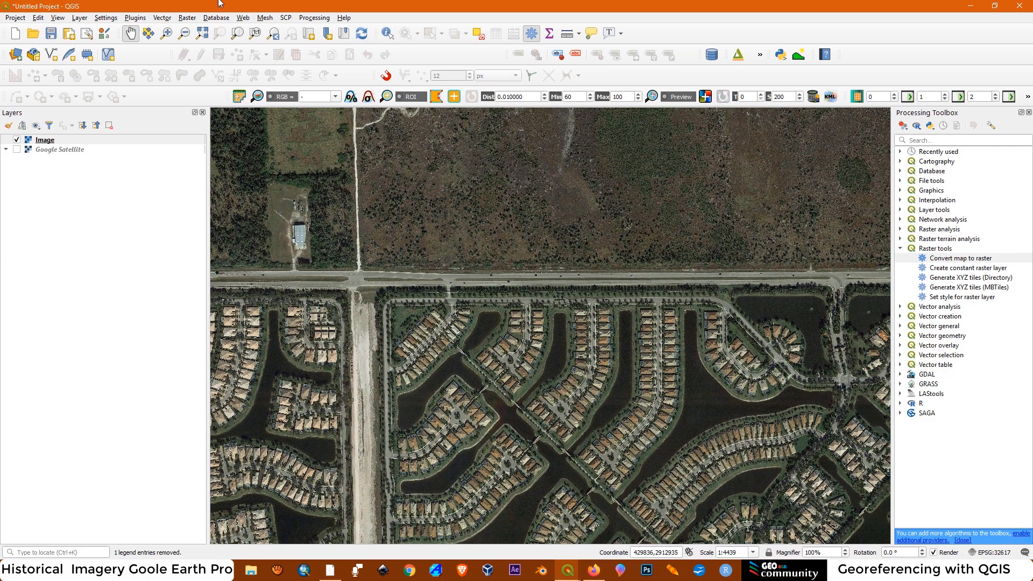
Start a new shapefile layer and set its file name to points in the Historical Satellite Imagery\shapefiles folder
{"action": "left_click", "coordinate": [78, 18]}
{"action": "mouse_move", "coordinate": [103, 42]}
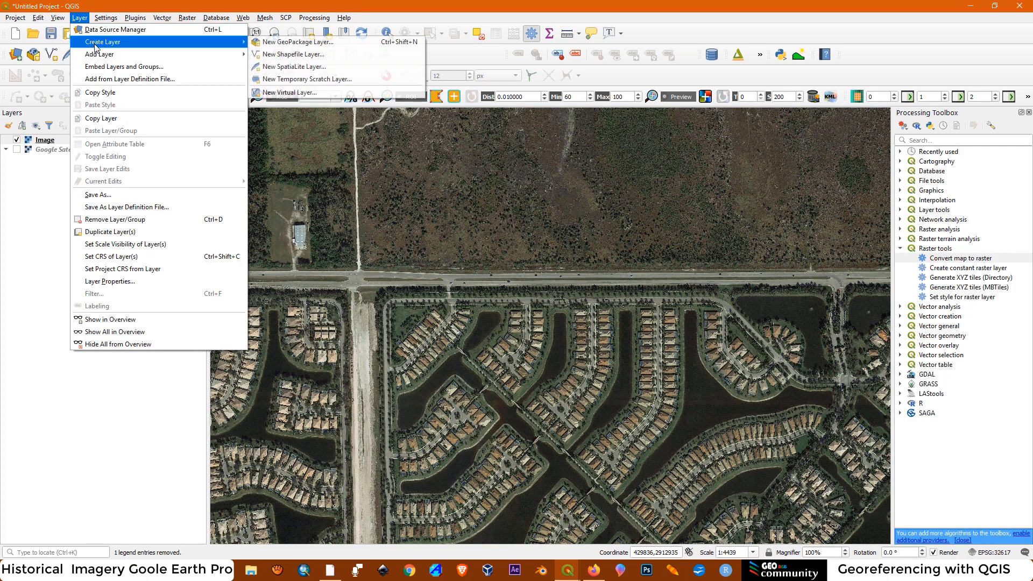
{"action": "left_click", "coordinate": [285, 54]}
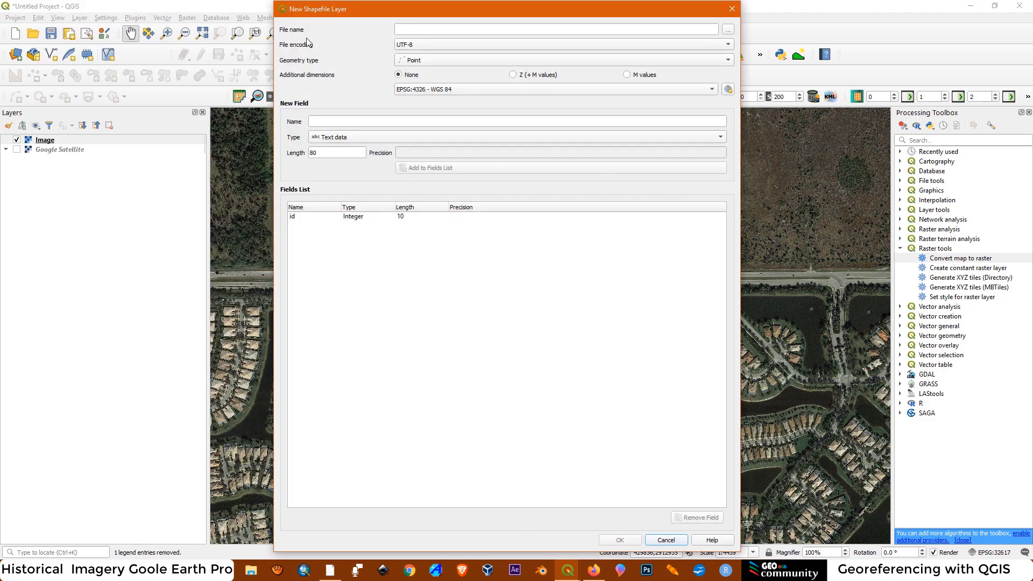
{"action": "left_click", "coordinate": [727, 29]}
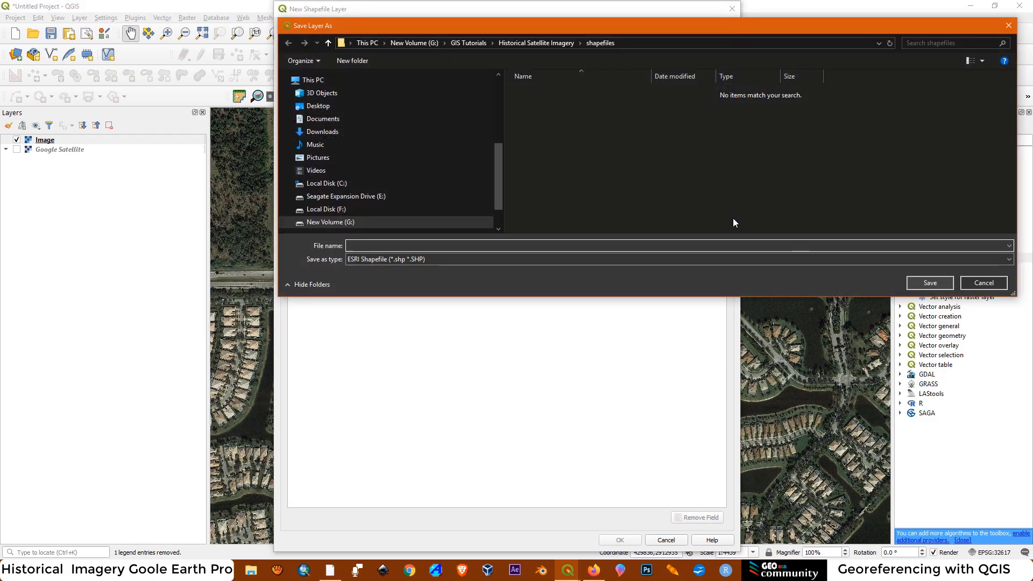
{"action": "left_click", "coordinate": [521, 42]}
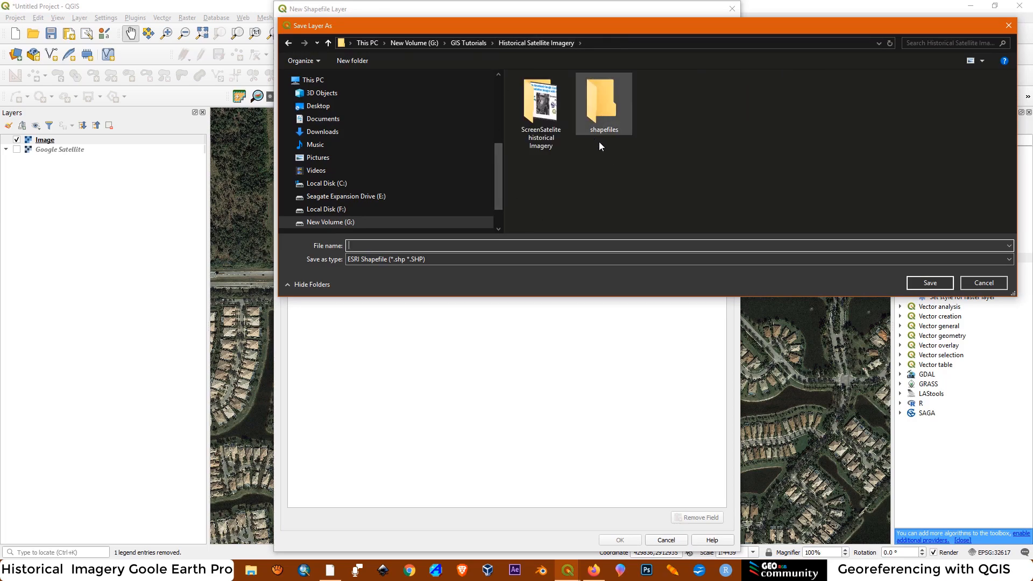
{"action": "double_click", "coordinate": [603, 111]}
{"action": "left_click", "coordinate": [385, 246]}
{"action": "type", "text": "points"}
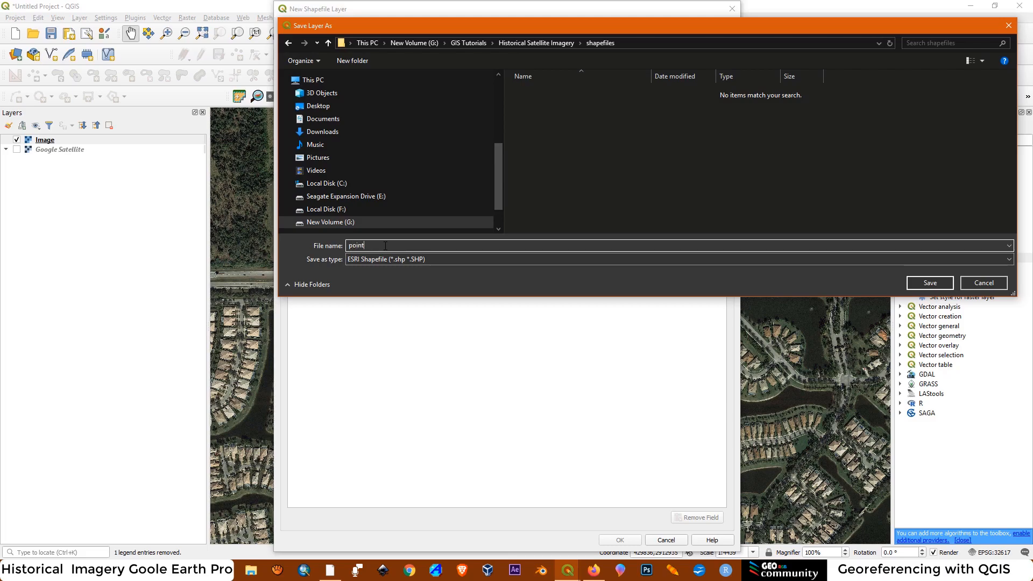
{"action": "left_click", "coordinate": [929, 282]}
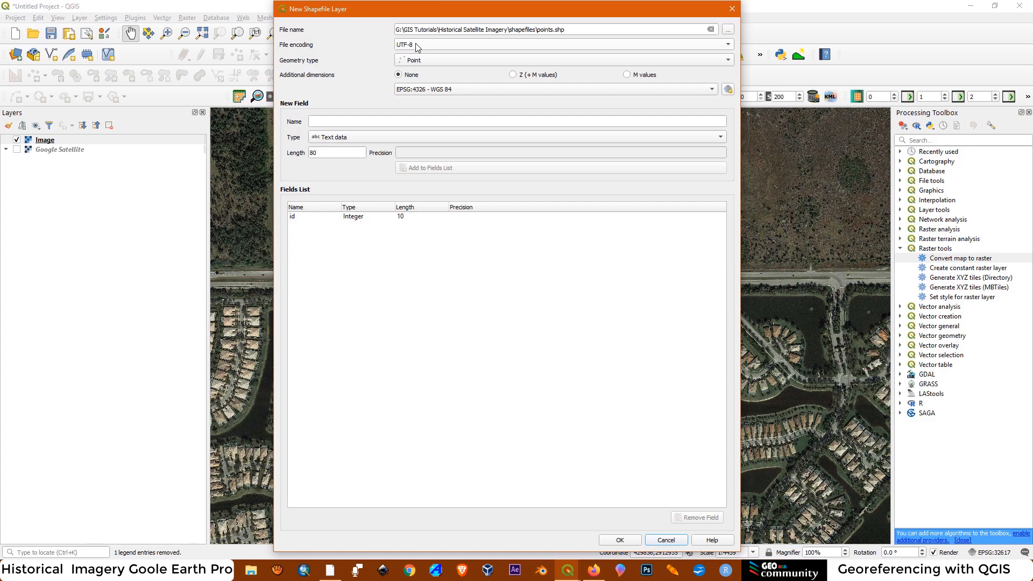
Keep Point as the new shapefile's geometry type and set its coordinate system to EPSG:32617 - WGS 84 / UTM zone 17N
{"action": "left_click", "coordinate": [424, 62]}
{"action": "left_click", "coordinate": [425, 62]}
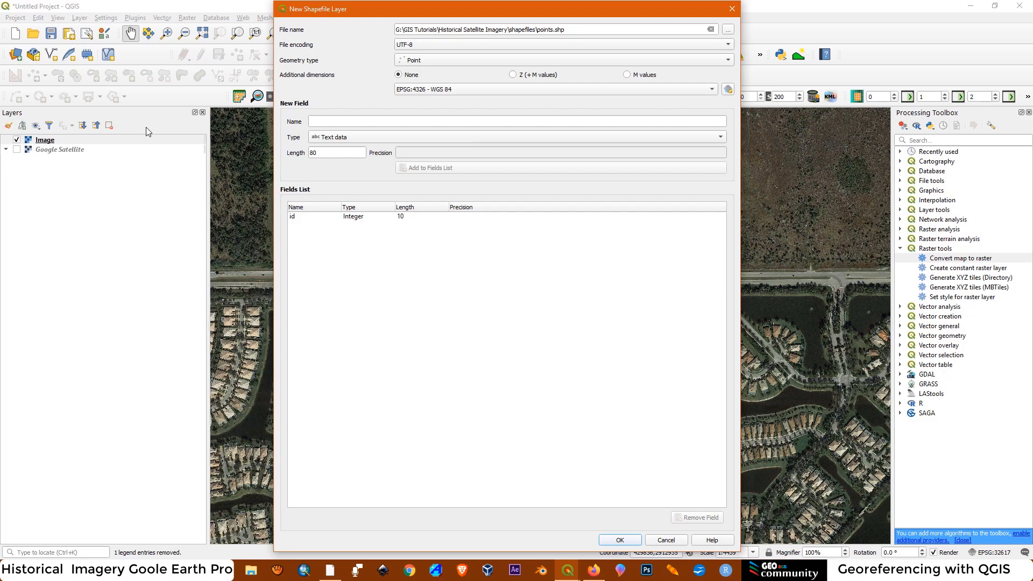
{"action": "left_click", "coordinate": [727, 90]}
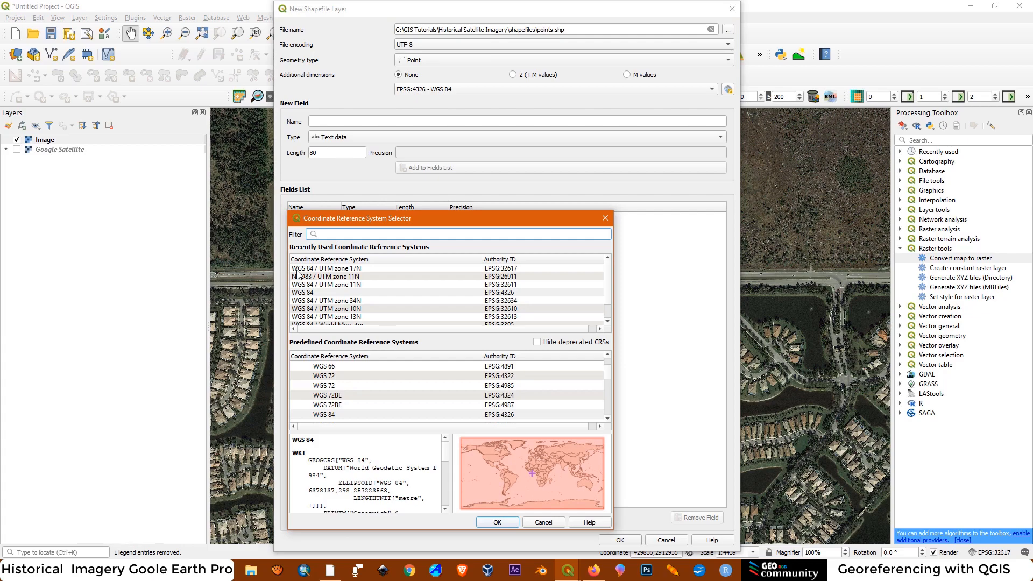
{"action": "left_click", "coordinate": [343, 269]}
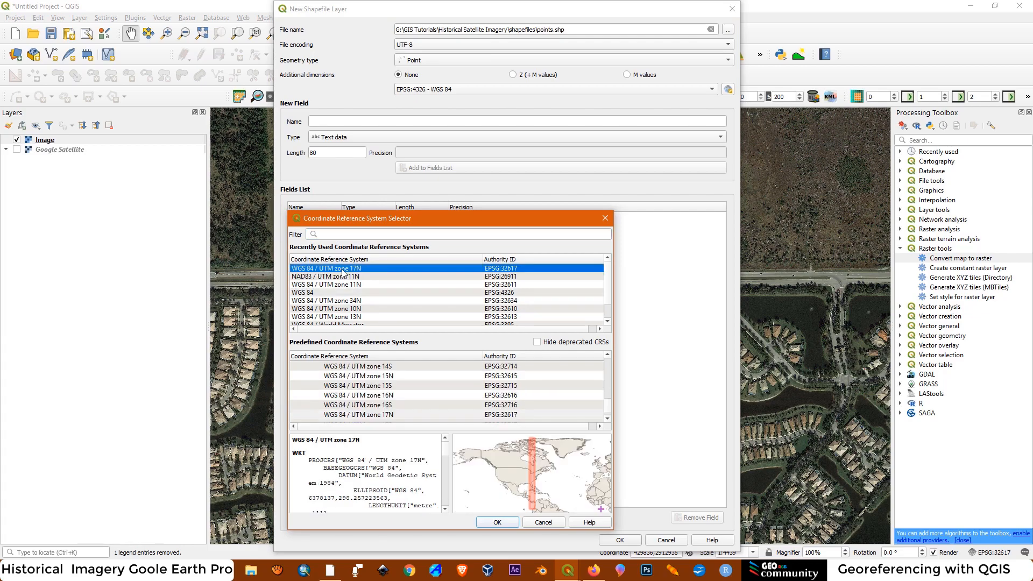
{"action": "left_click", "coordinate": [497, 522]}
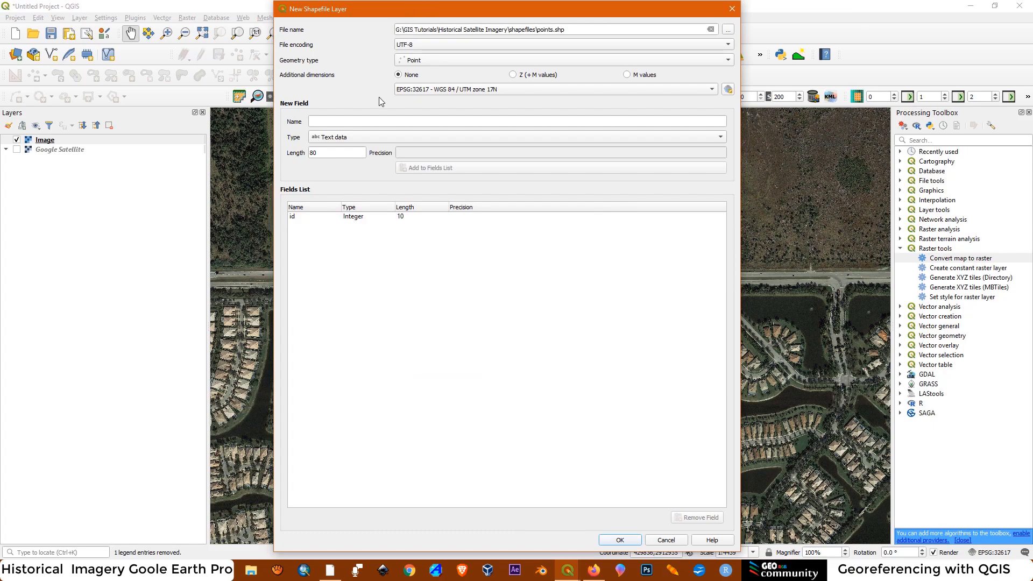
Create the points shapefile with the chosen settings and switch its layer into editing mode
{"action": "left_click", "coordinate": [620, 539]}
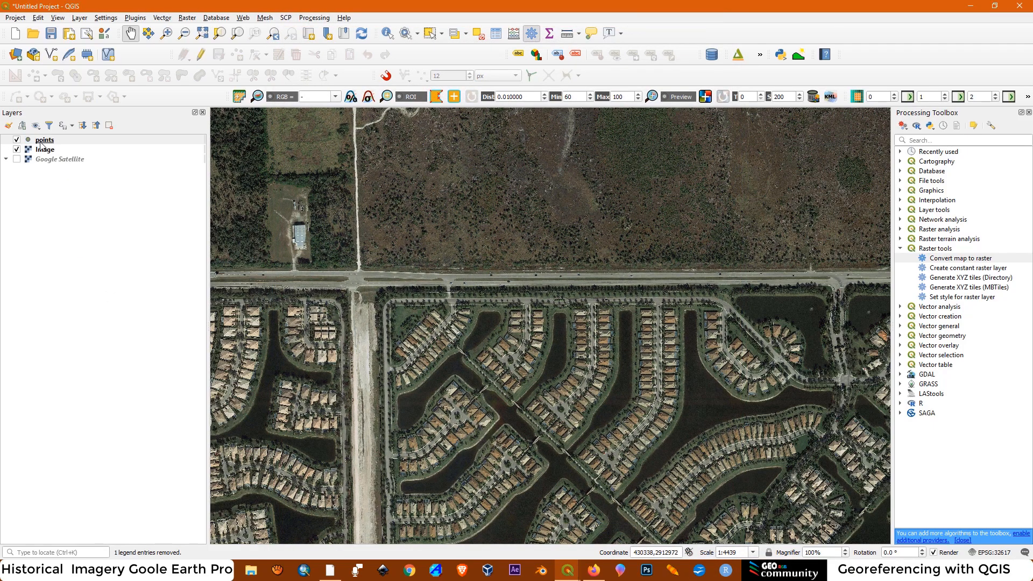
{"action": "left_click", "coordinate": [41, 143]}
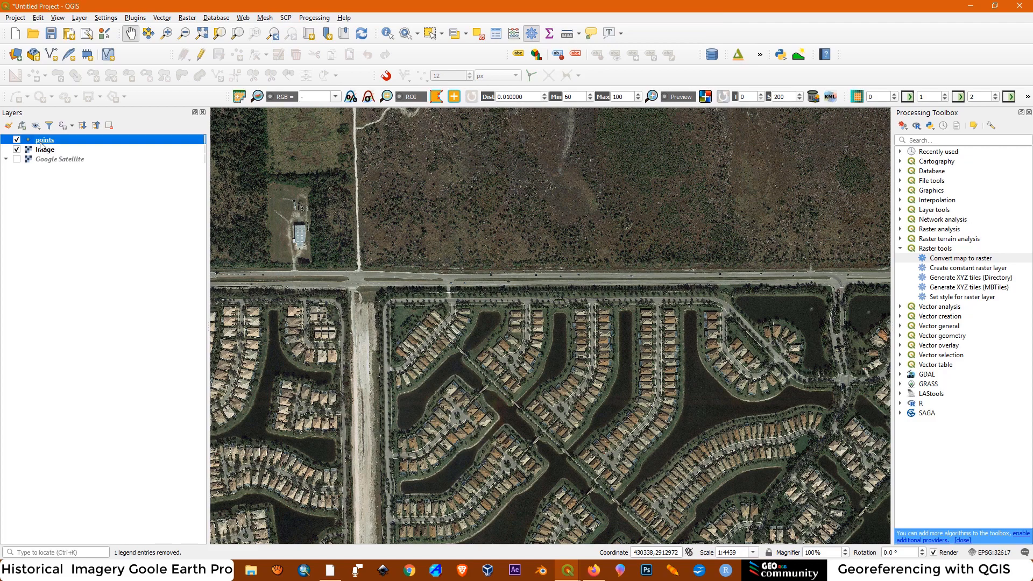
{"action": "left_click", "coordinate": [203, 56]}
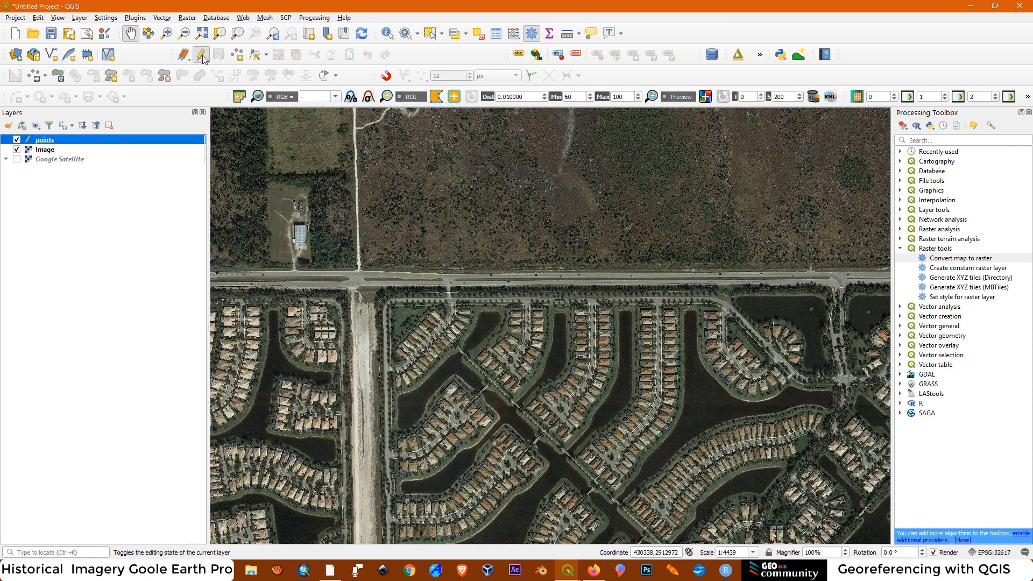
Add a point feature with id 1 at the northeast roof corner of the large building north of the main road, about 429387, 2912737
{"action": "left_click", "coordinate": [238, 54]}
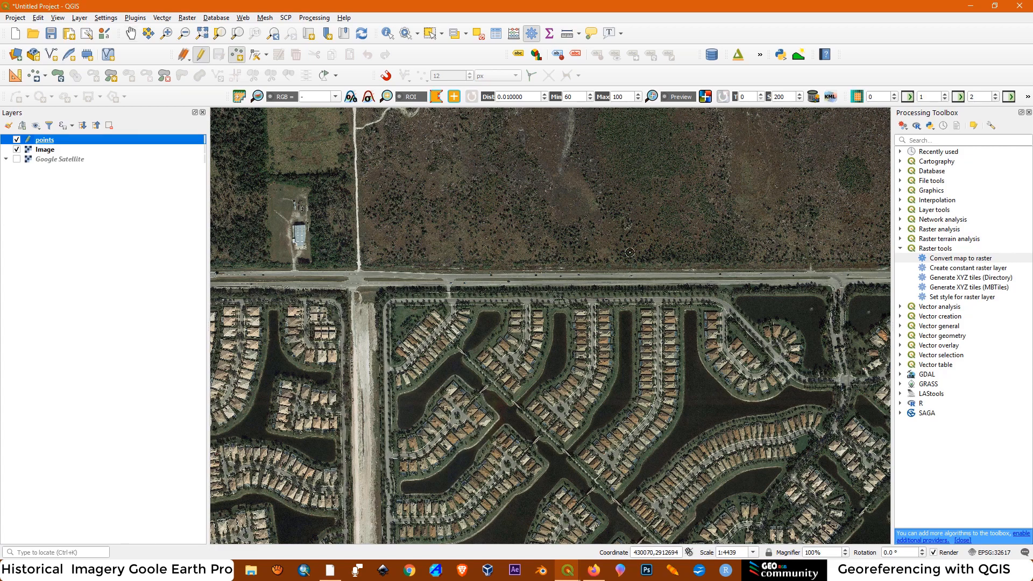
{"action": "scroll", "coordinate": [254, 230], "scroll_direction": "up", "scroll_amount": 4}
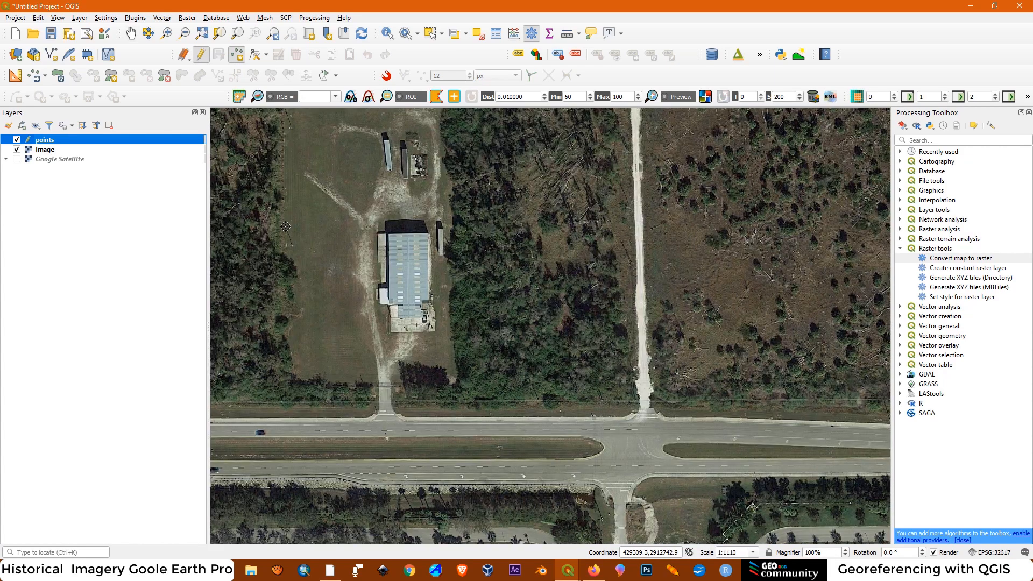
{"action": "scroll", "coordinate": [429, 236], "scroll_direction": "up", "scroll_amount": 1}
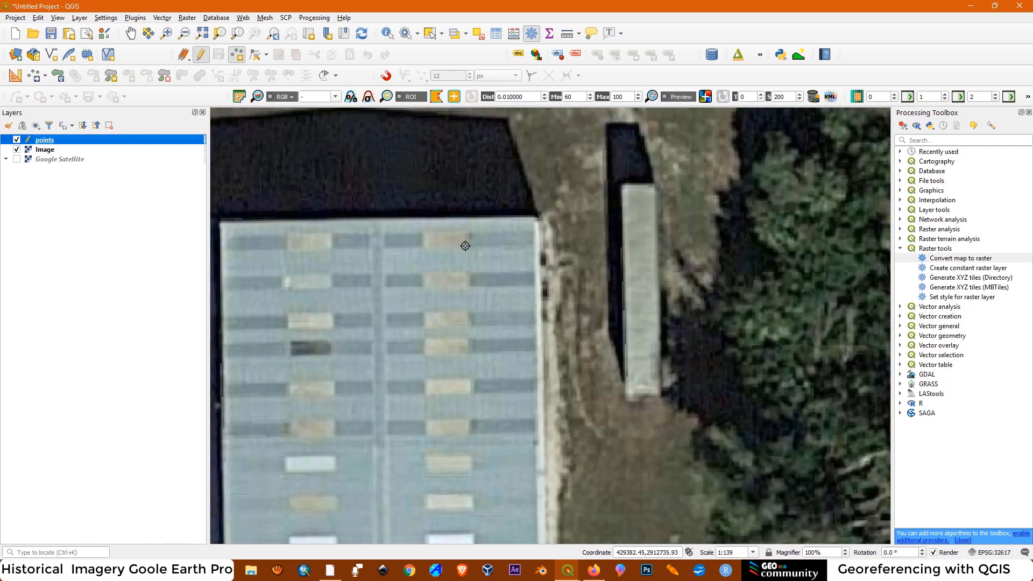
{"action": "left_click", "coordinate": [534, 218]}
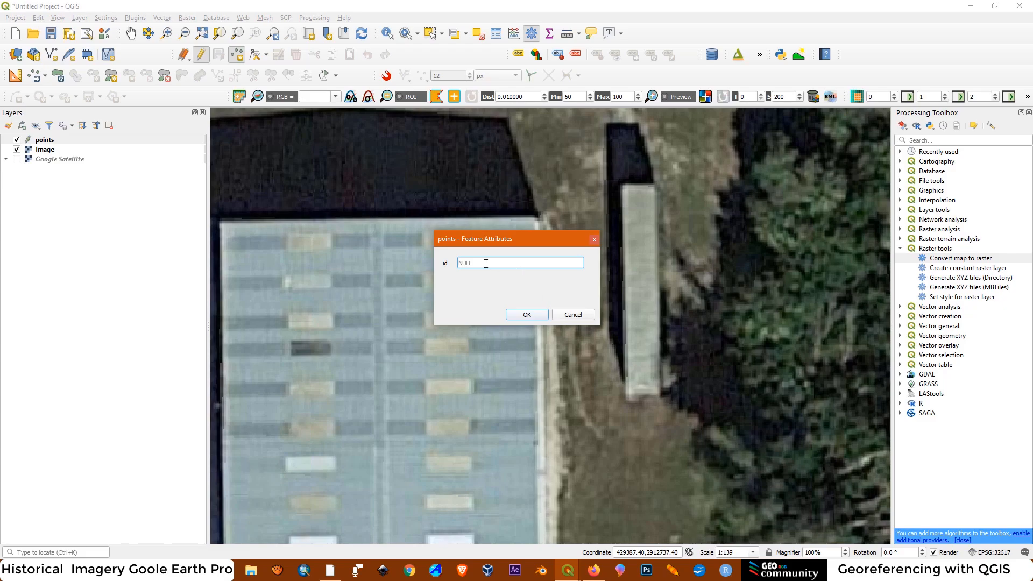
{"action": "type", "text": "1"}
{"action": "left_click", "coordinate": [532, 316]}
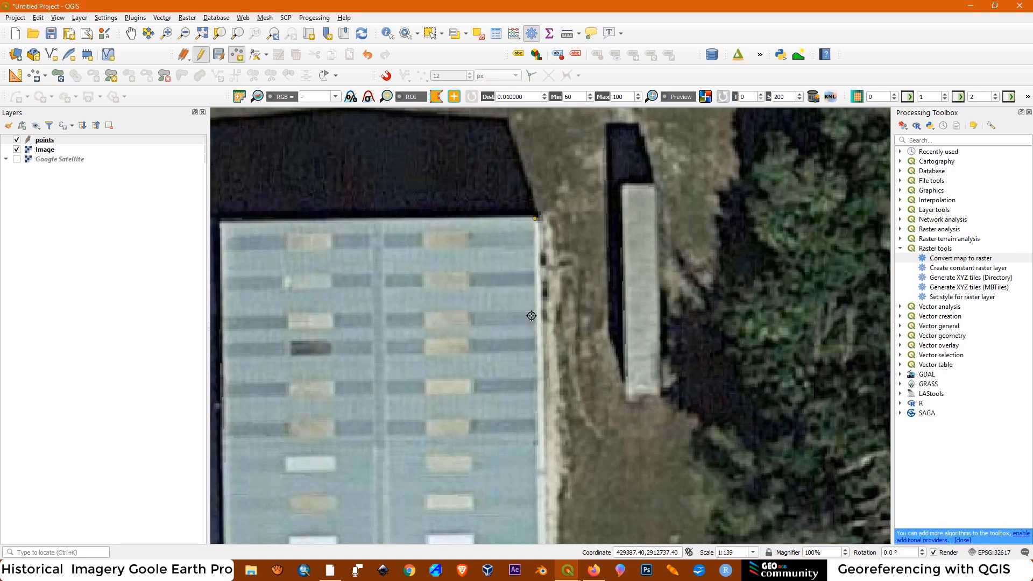
Add a point feature with id 2 at the dirt-road junction in the image's northeast, about 431997, 2913261
{"action": "scroll", "coordinate": [437, 272], "scroll_direction": "down", "scroll_amount": 4}
{"action": "scroll", "coordinate": [388, 258], "scroll_direction": "down", "scroll_amount": 3}
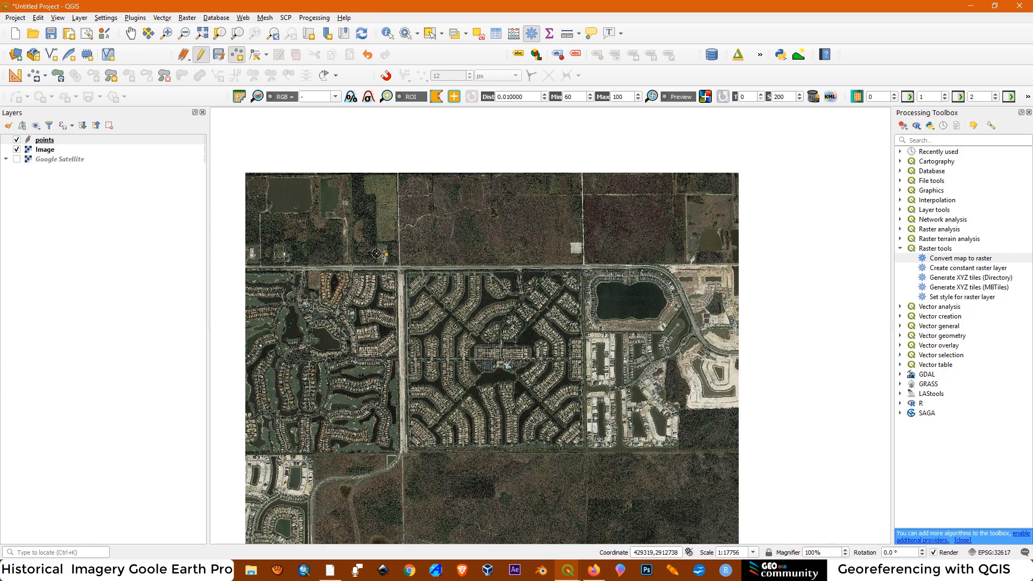
{"action": "scroll", "coordinate": [435, 272], "scroll_direction": "up", "scroll_amount": 2}
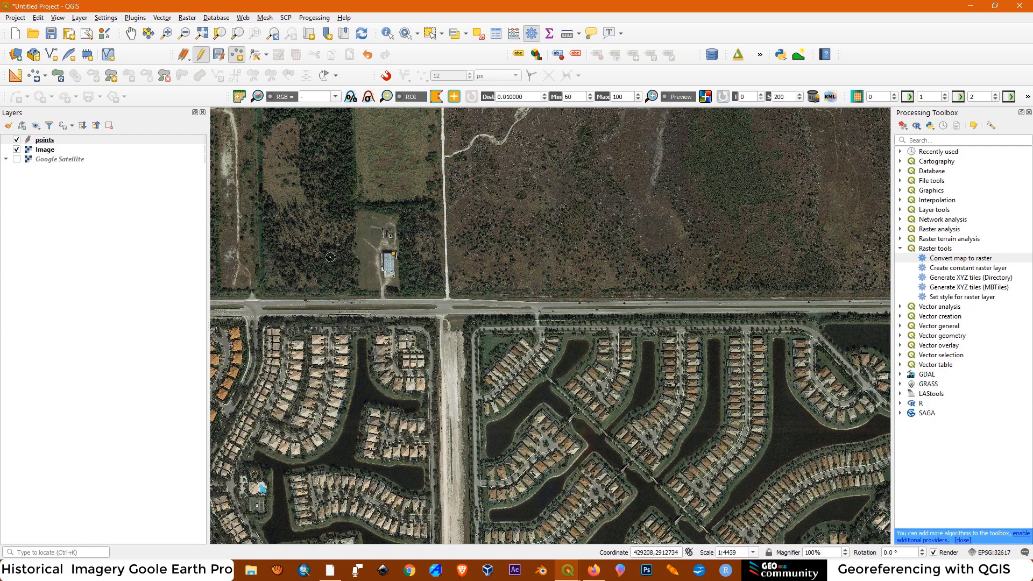
{"action": "scroll", "coordinate": [320, 277], "scroll_direction": "down", "scroll_amount": 2}
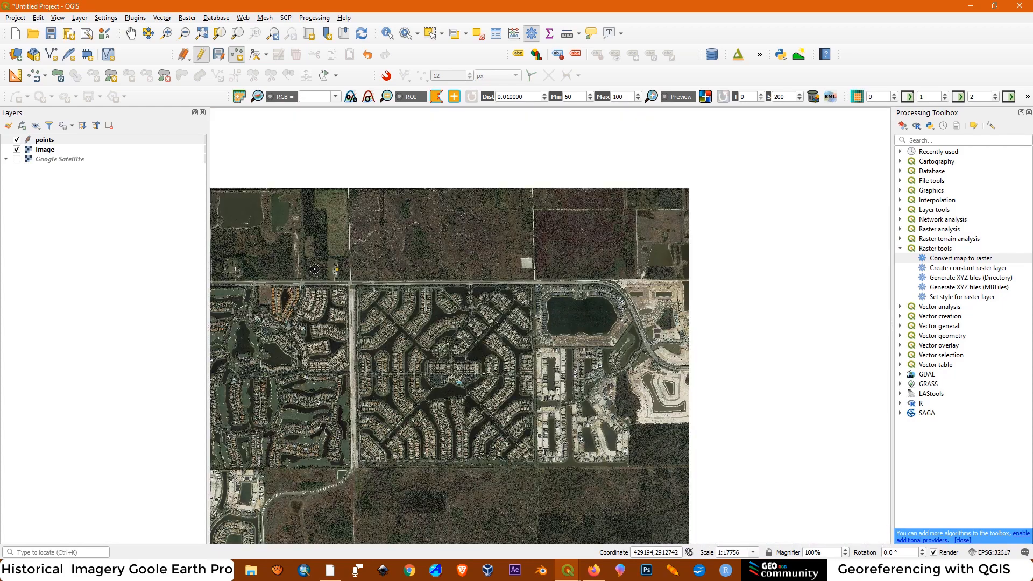
{"action": "scroll", "coordinate": [483, 290], "scroll_direction": "down", "scroll_amount": 1}
{"action": "scroll", "coordinate": [550, 274], "scroll_direction": "up", "scroll_amount": 1}
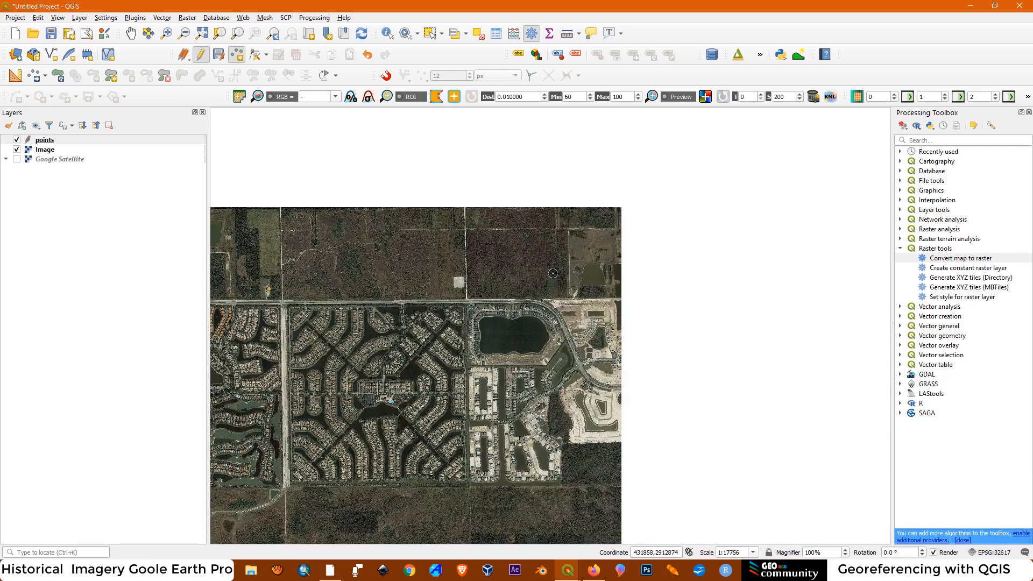
{"action": "scroll", "coordinate": [583, 245], "scroll_direction": "up", "scroll_amount": 1}
{"action": "scroll", "coordinate": [570, 245], "scroll_direction": "up", "scroll_amount": 1}
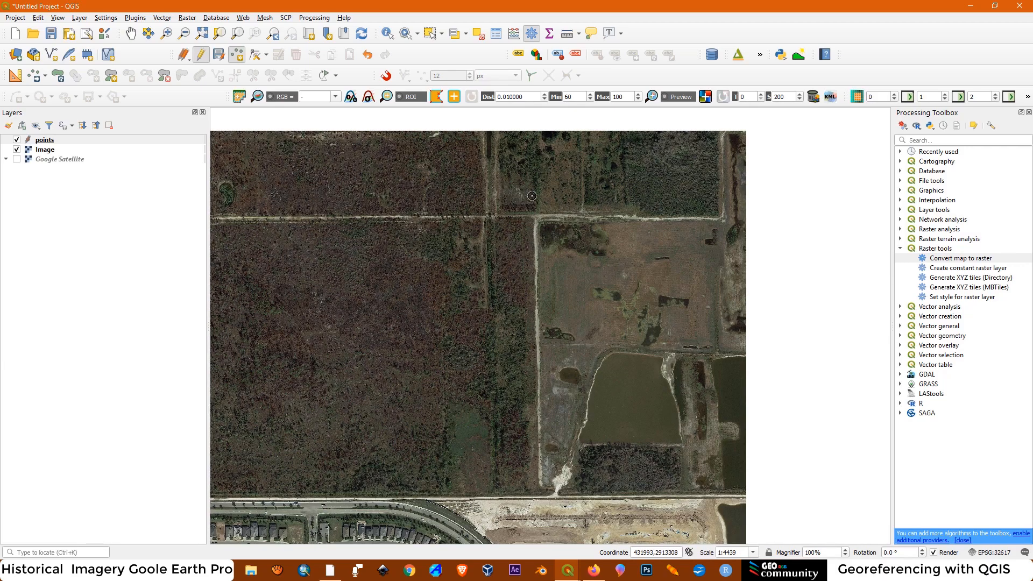
{"action": "scroll", "coordinate": [532, 215], "scroll_direction": "up", "scroll_amount": 1}
{"action": "scroll", "coordinate": [535, 219], "scroll_direction": "up", "scroll_amount": 1}
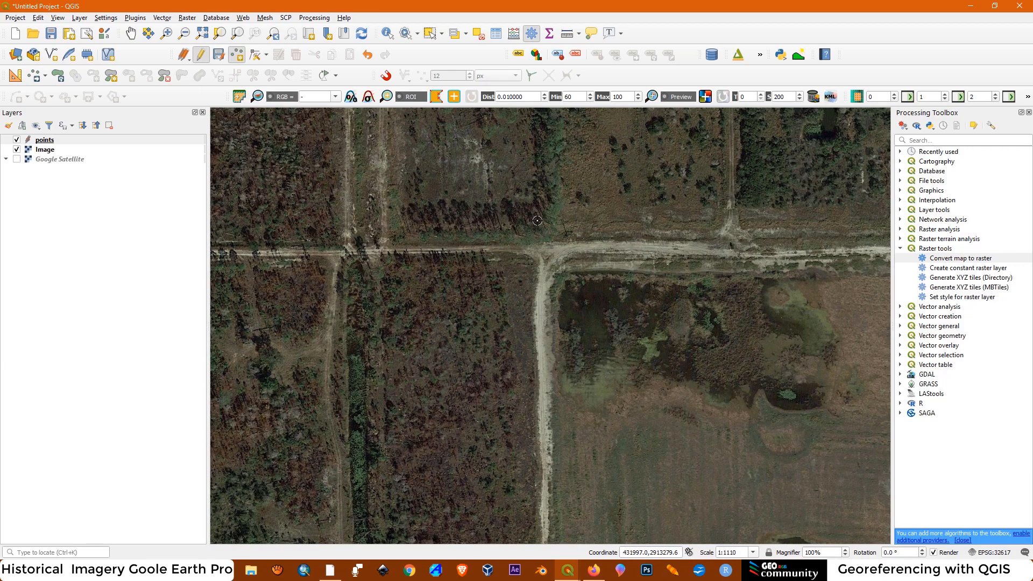
{"action": "left_click", "coordinate": [536, 254]}
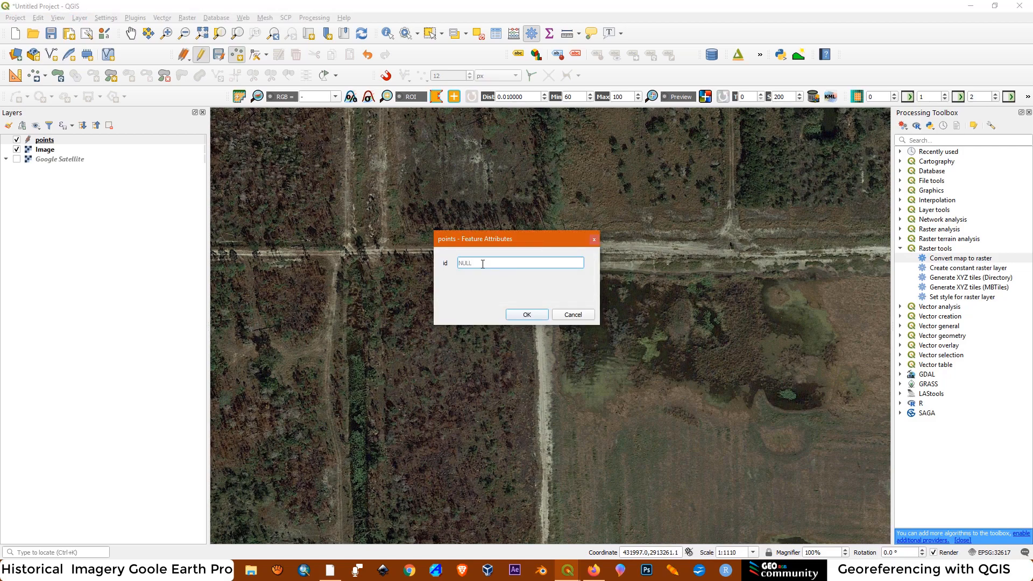
{"action": "type", "text": "2"}
{"action": "left_click", "coordinate": [526, 315]}
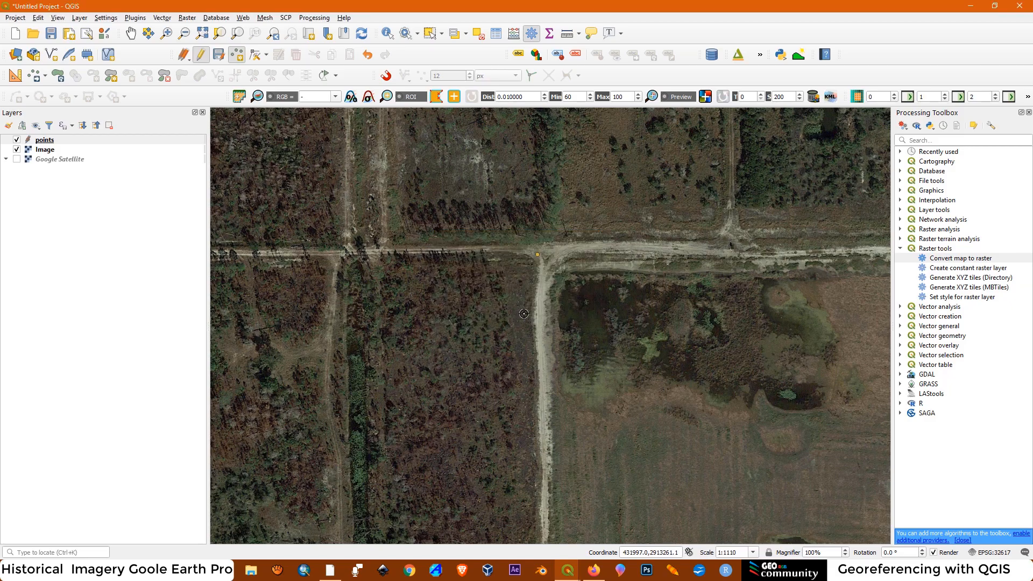
Add a point feature with id 3 at the grey-roofed house's east corner below the southeastern development's Y-shaped road junction, about 431715, 2911079
{"action": "scroll", "coordinate": [512, 194], "scroll_direction": "down", "scroll_amount": 3}
{"action": "scroll", "coordinate": [512, 193], "scroll_direction": "down", "scroll_amount": 2}
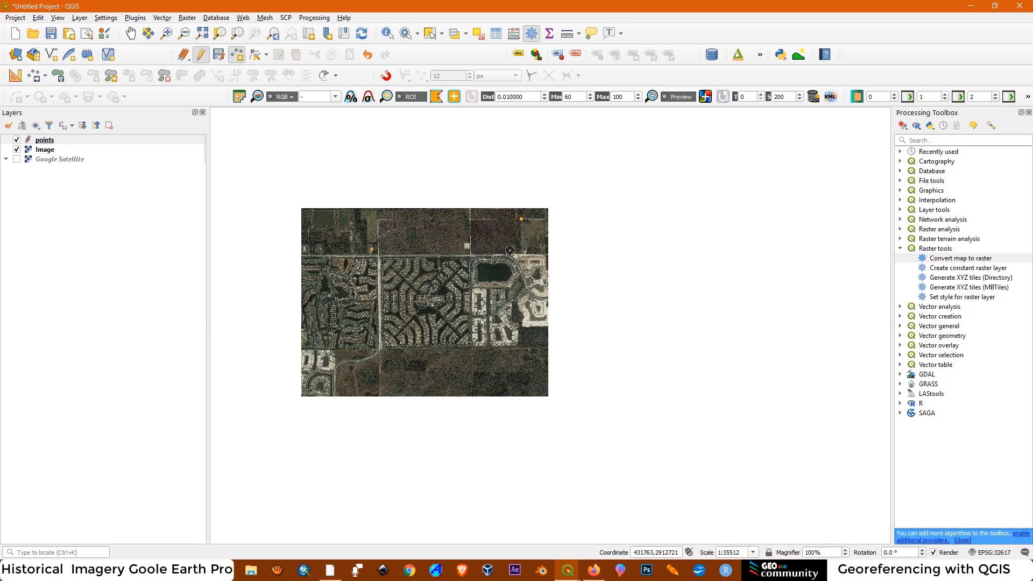
{"action": "scroll", "coordinate": [501, 312], "scroll_direction": "up", "scroll_amount": 1}
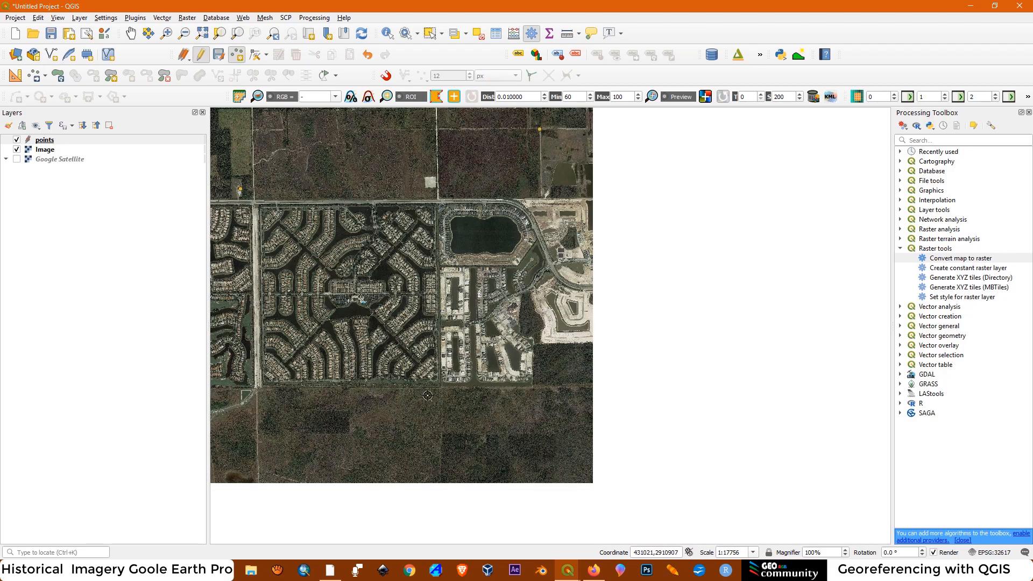
{"action": "scroll", "coordinate": [427, 397], "scroll_direction": "up", "scroll_amount": 1}
{"action": "scroll", "coordinate": [429, 399], "scroll_direction": "up", "scroll_amount": 1}
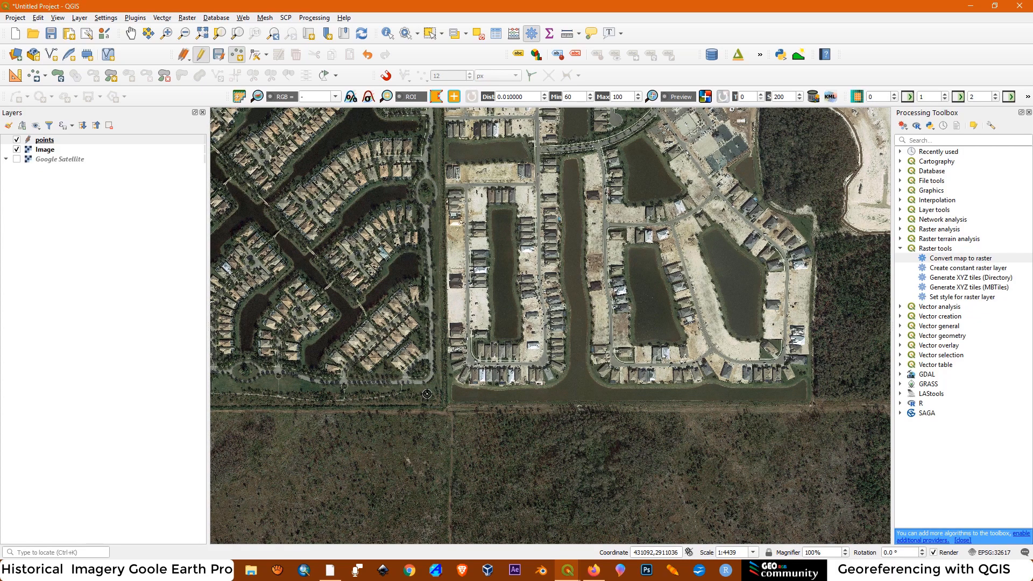
{"action": "scroll", "coordinate": [603, 320], "scroll_direction": "down", "scroll_amount": 1}
{"action": "scroll", "coordinate": [592, 324], "scroll_direction": "down", "scroll_amount": 1}
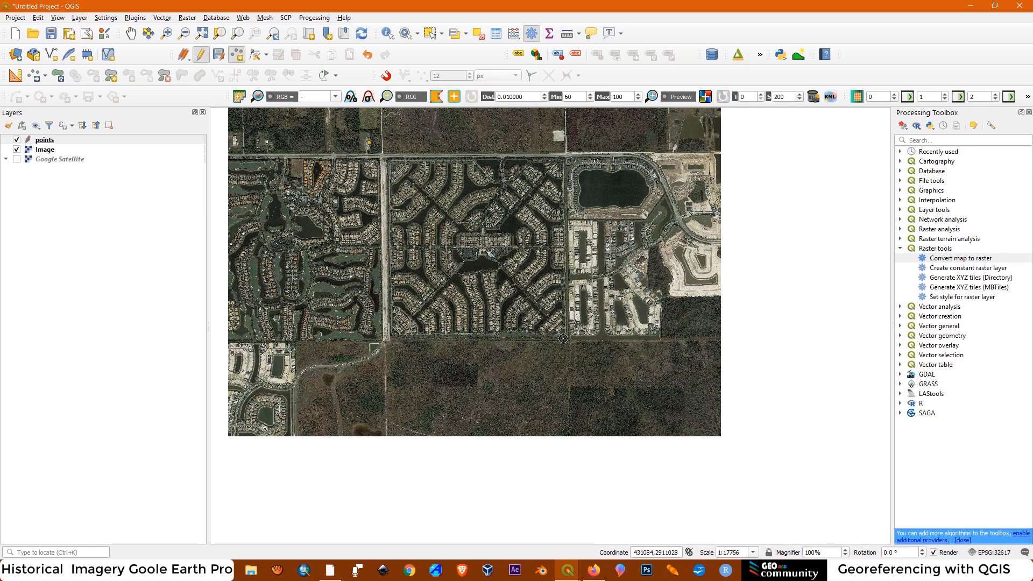
{"action": "scroll", "coordinate": [420, 239], "scroll_direction": "down", "scroll_amount": 1}
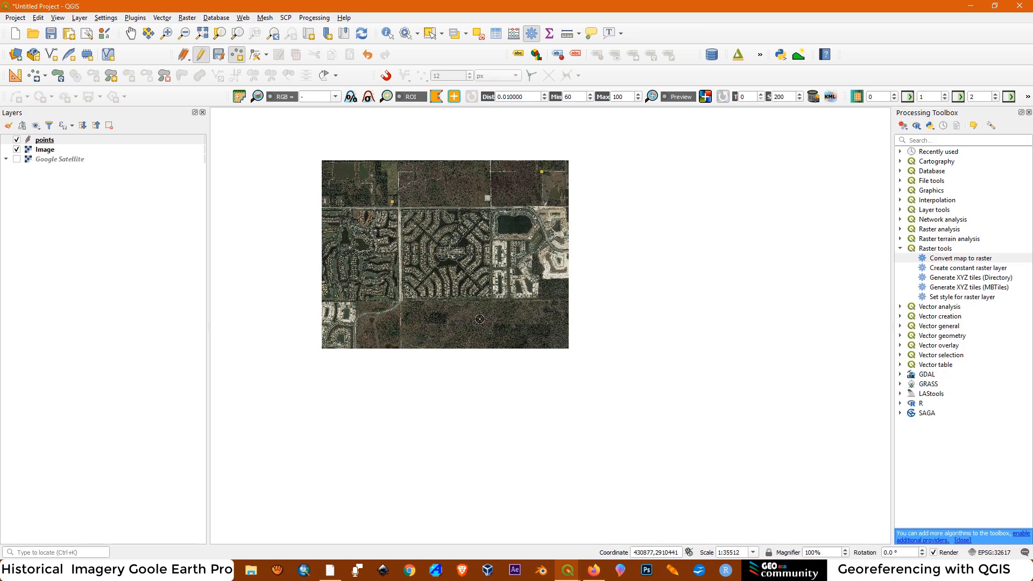
{"action": "scroll", "coordinate": [479, 310], "scroll_direction": "up", "scroll_amount": 1}
{"action": "scroll", "coordinate": [536, 310], "scroll_direction": "up", "scroll_amount": 1}
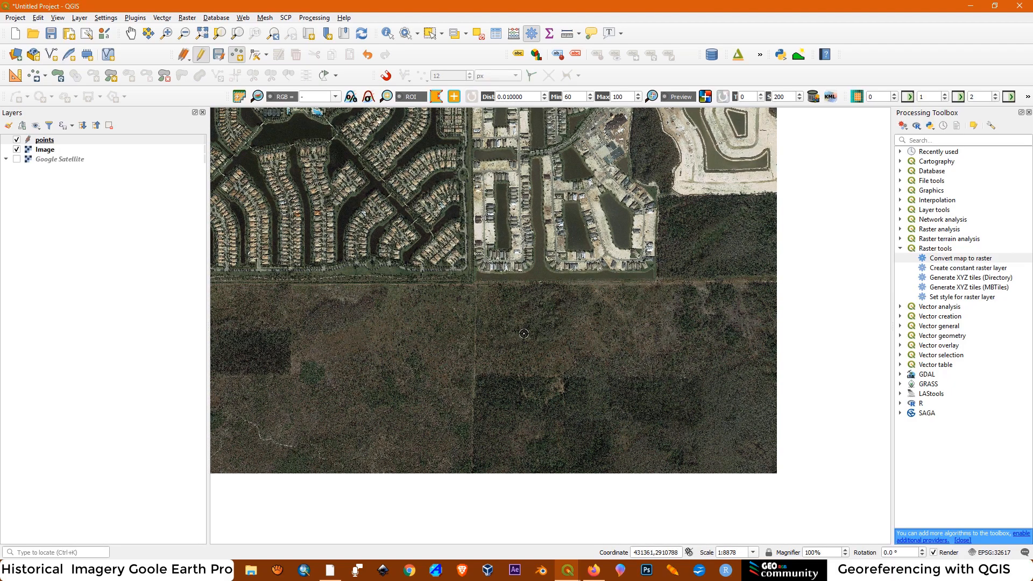
{"action": "scroll", "coordinate": [688, 254], "scroll_direction": "up", "scroll_amount": 1}
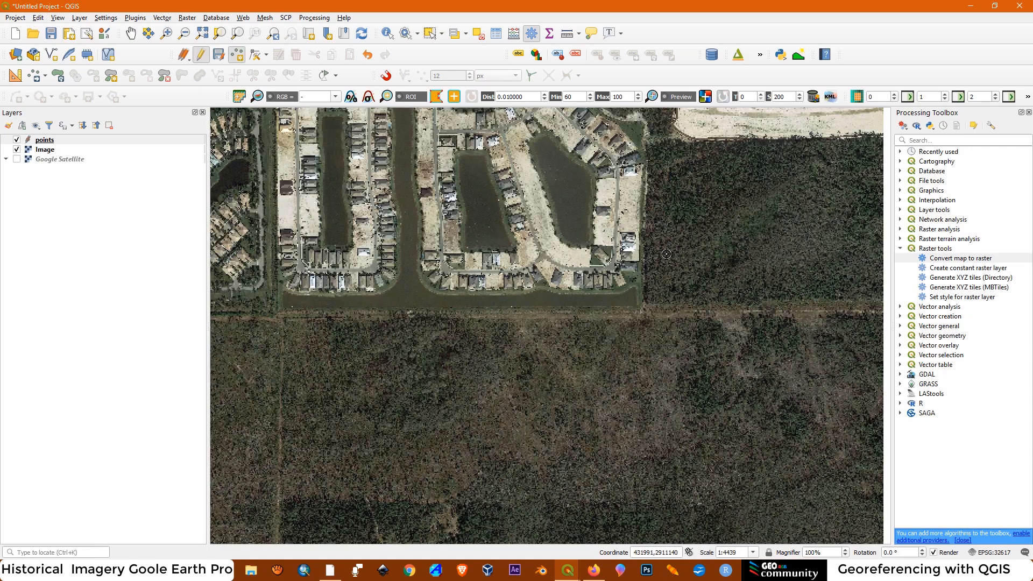
{"action": "scroll", "coordinate": [658, 290], "scroll_direction": "up", "scroll_amount": 1}
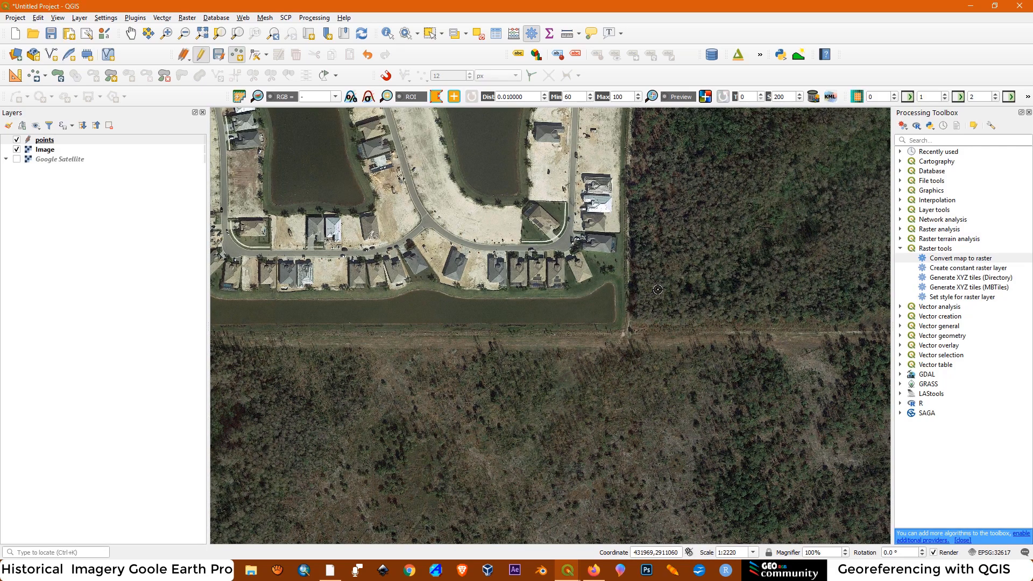
{"action": "scroll", "coordinate": [626, 347], "scroll_direction": "down", "scroll_amount": 4}
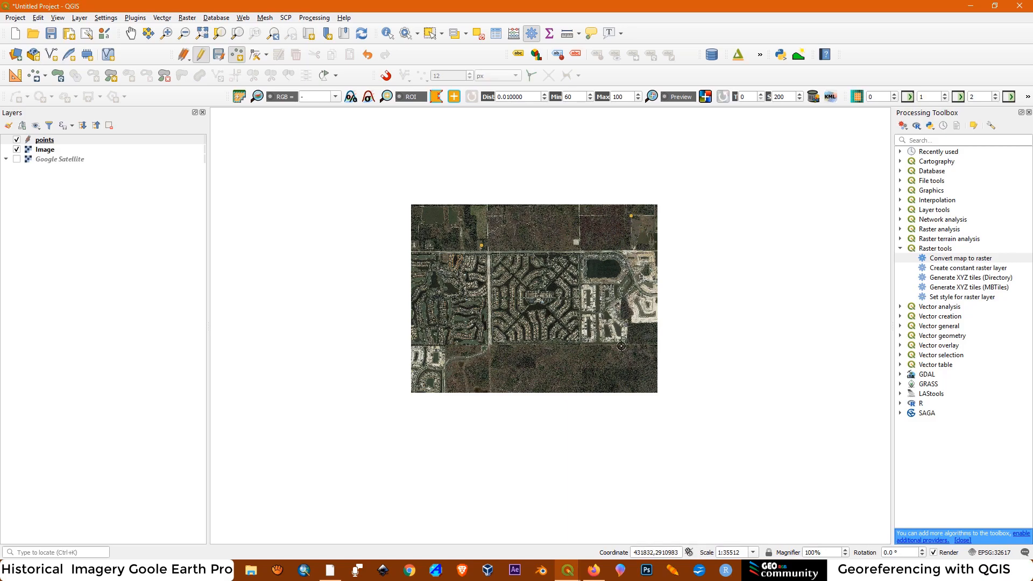
{"action": "scroll", "coordinate": [621, 346], "scroll_direction": "up", "scroll_amount": 2}
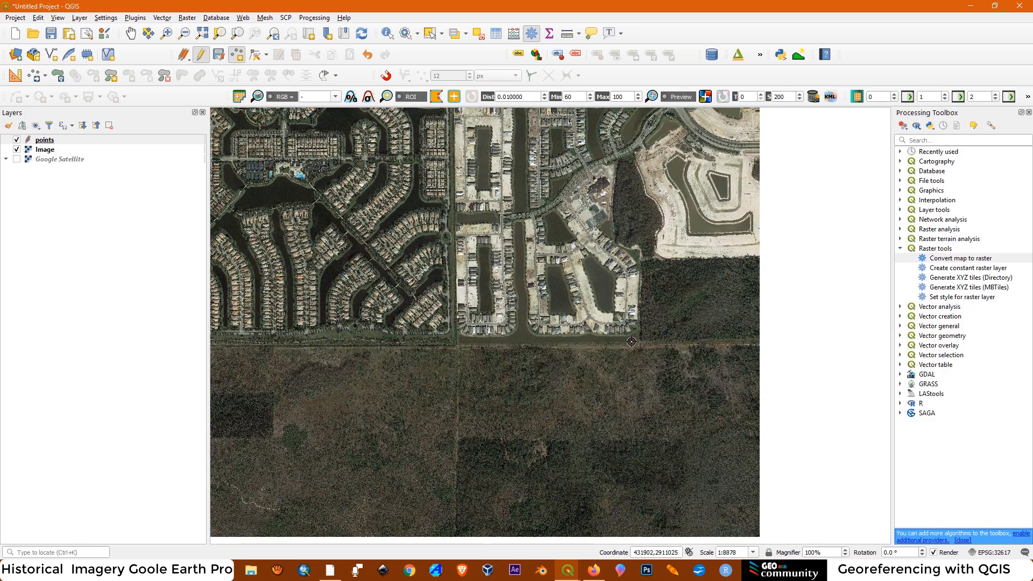
{"action": "scroll", "coordinate": [631, 342], "scroll_direction": "up", "scroll_amount": 1}
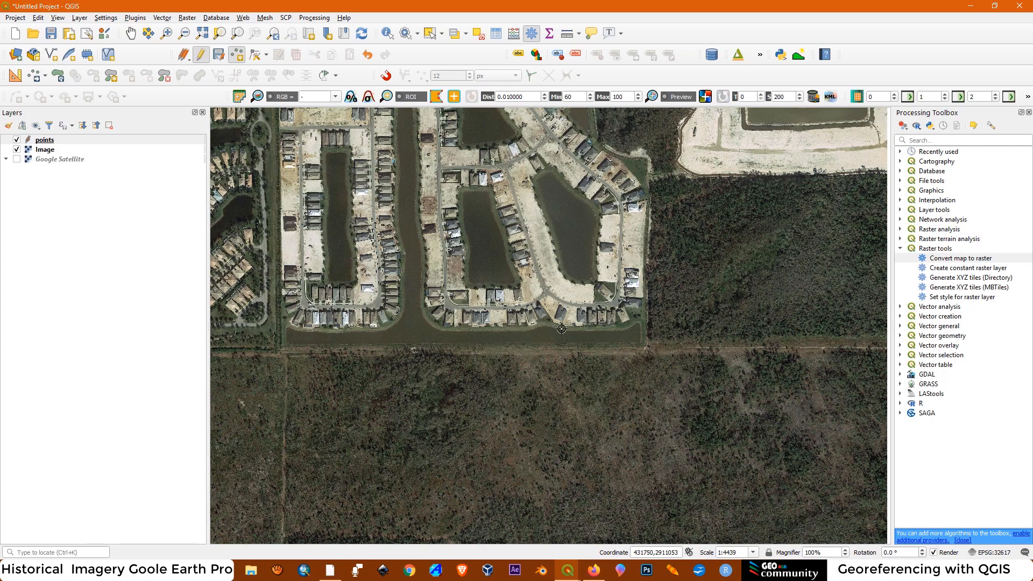
{"action": "scroll", "coordinate": [559, 325], "scroll_direction": "up", "scroll_amount": 1}
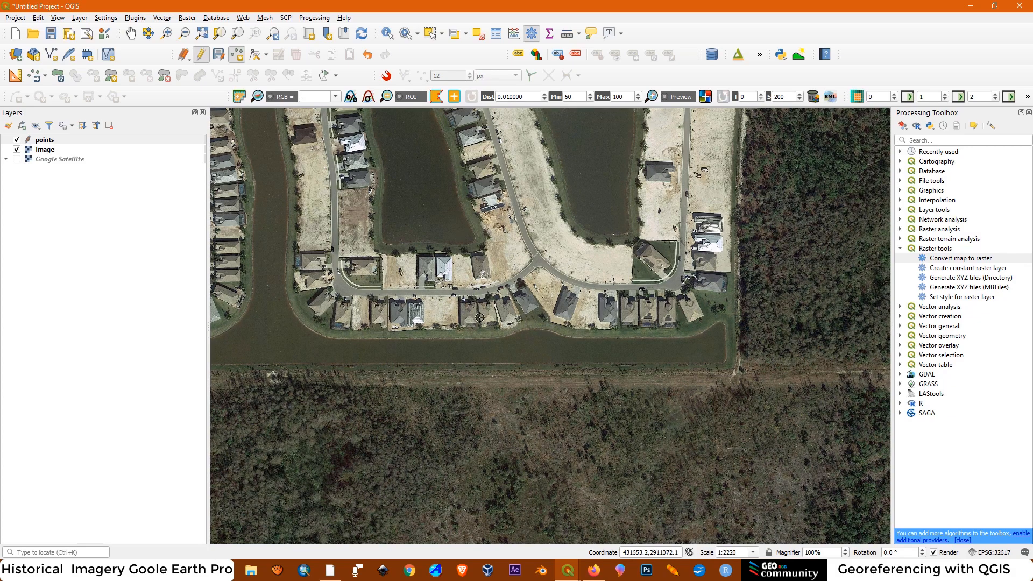
{"action": "scroll", "coordinate": [467, 315], "scroll_direction": "up", "scroll_amount": 1}
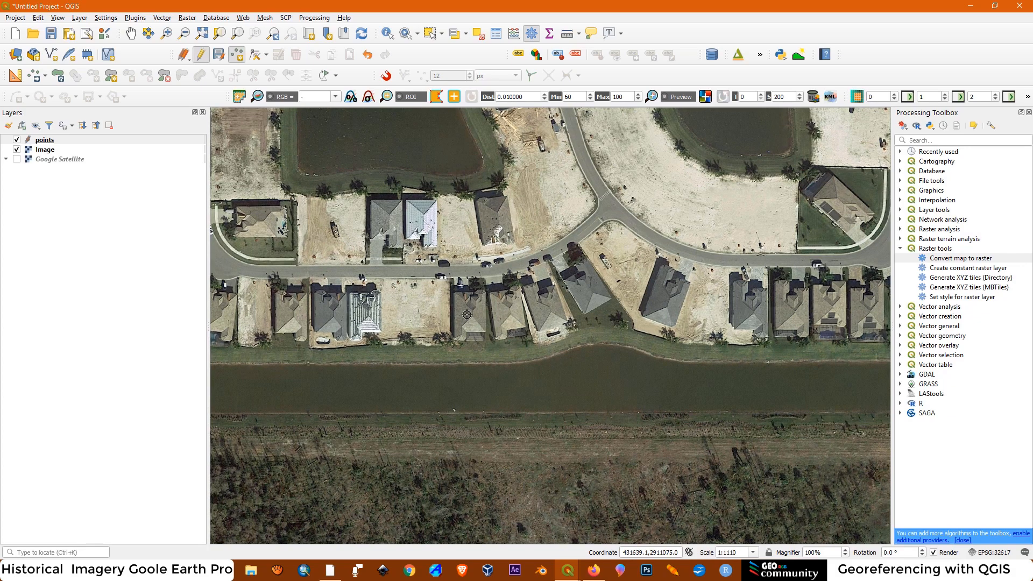
{"action": "left_click", "coordinate": [611, 298]}
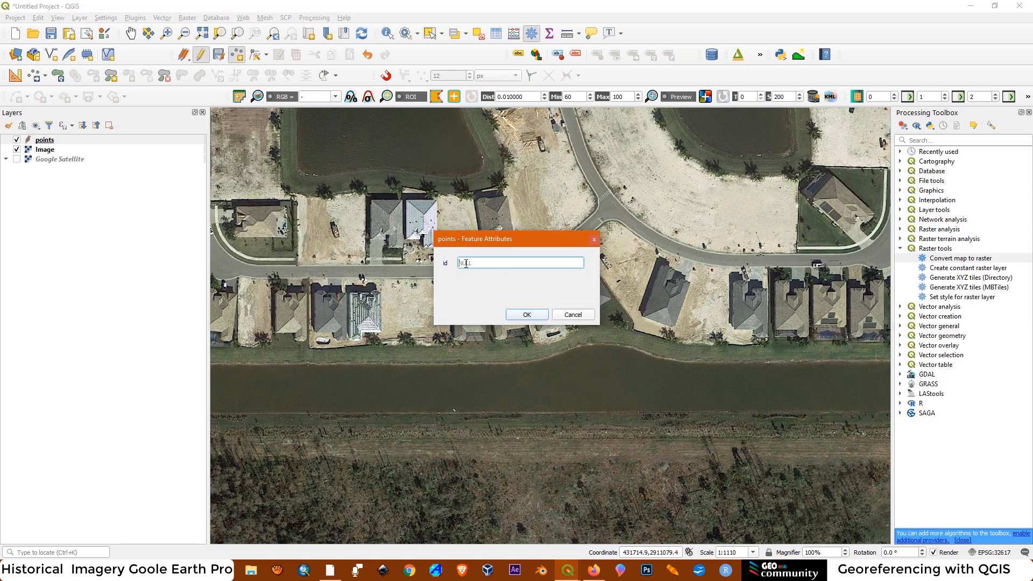
{"action": "type", "text": "3"}
{"action": "left_click", "coordinate": [528, 315]}
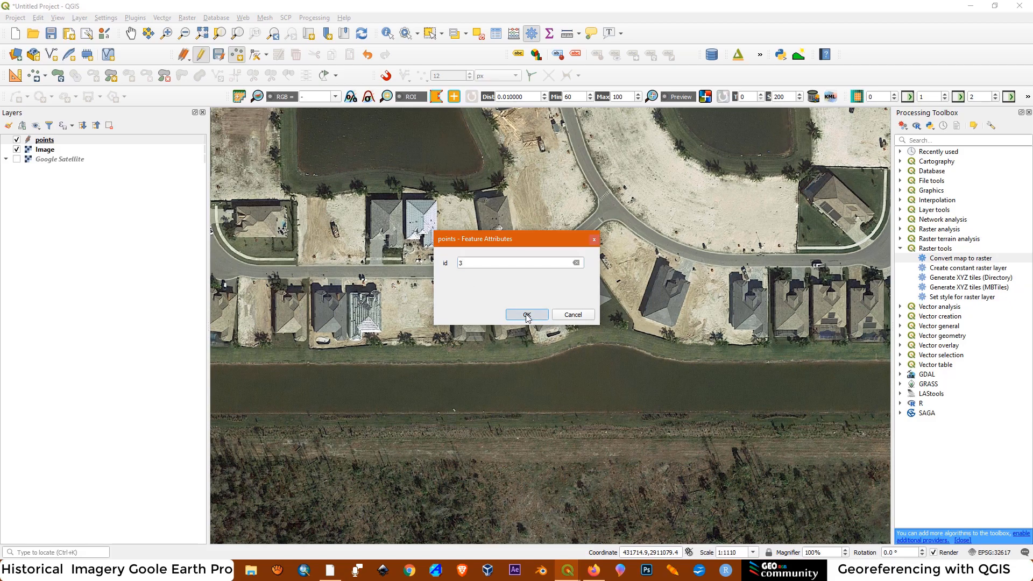
Add a point feature with id 4 at the pool deck's north corner, northeast of the southwestern development's rectangular pond, about 428651, 2910895
{"action": "scroll", "coordinate": [844, 309], "scroll_direction": "down", "scroll_amount": 1}
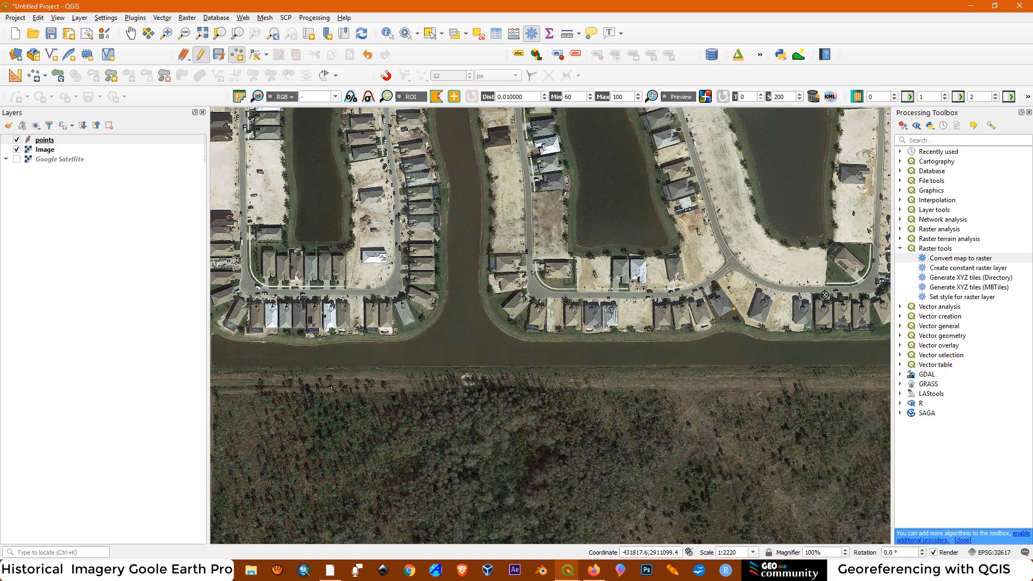
{"action": "scroll", "coordinate": [823, 293], "scroll_direction": "down", "scroll_amount": 3}
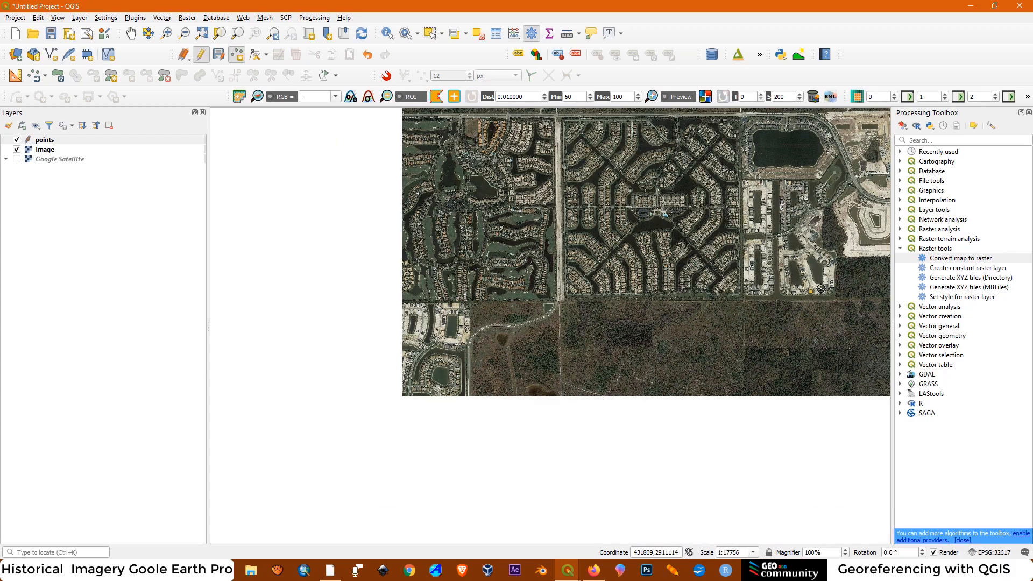
{"action": "scroll", "coordinate": [519, 342], "scroll_direction": "up", "scroll_amount": 1}
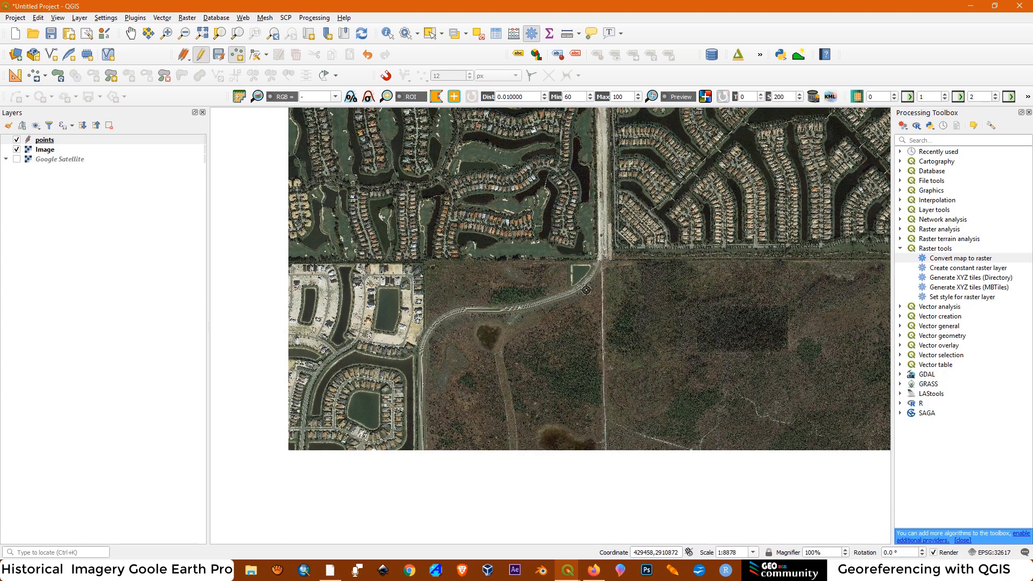
{"action": "scroll", "coordinate": [573, 303], "scroll_direction": "up", "scroll_amount": 1}
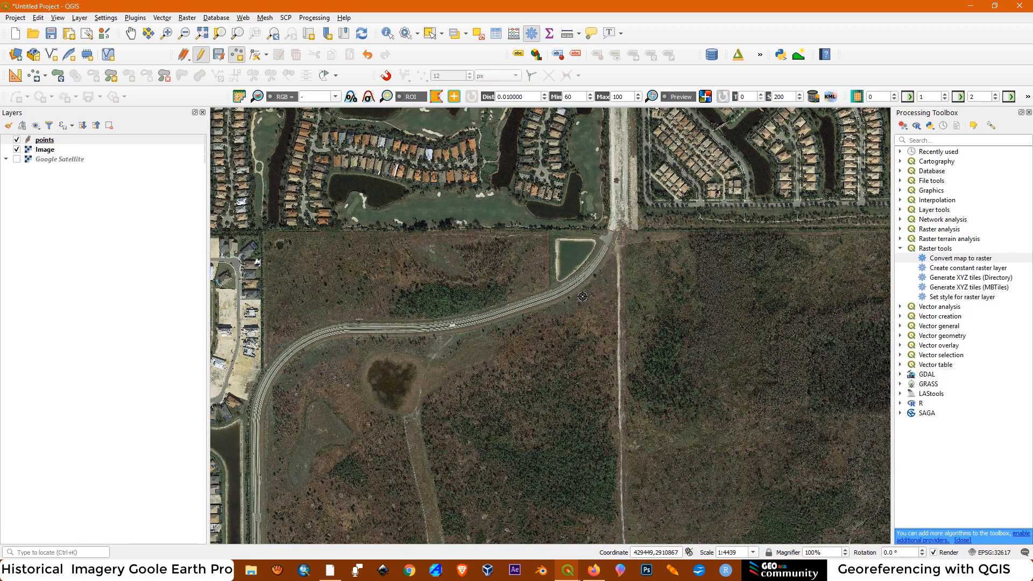
{"action": "scroll", "coordinate": [628, 254], "scroll_direction": "down", "scroll_amount": 1}
{"action": "scroll", "coordinate": [405, 282], "scroll_direction": "up", "scroll_amount": 1}
{"action": "scroll", "coordinate": [418, 279], "scroll_direction": "up", "scroll_amount": 1}
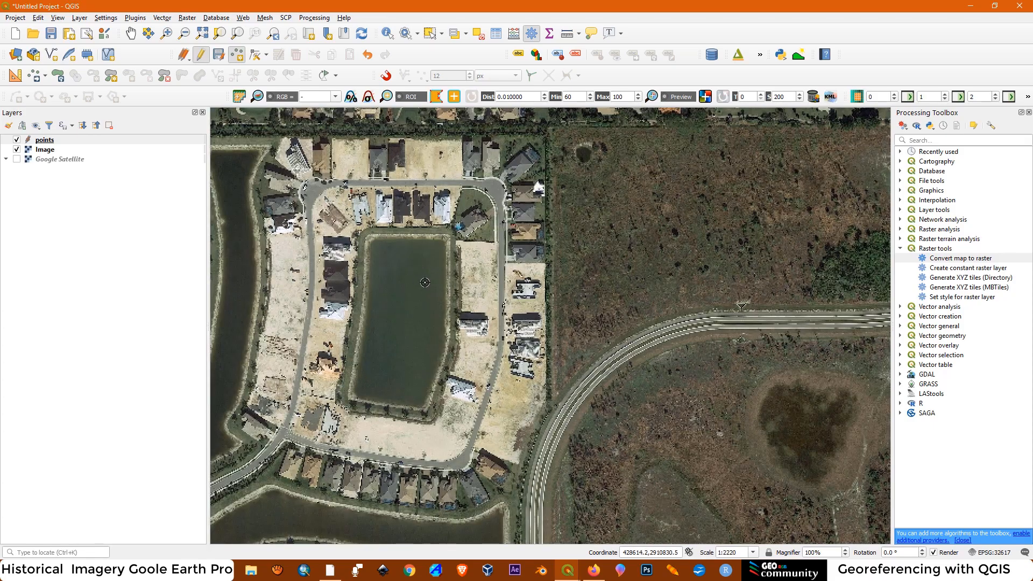
{"action": "scroll", "coordinate": [482, 210], "scroll_direction": "up", "scroll_amount": 1}
{"action": "scroll", "coordinate": [461, 215], "scroll_direction": "up", "scroll_amount": 1}
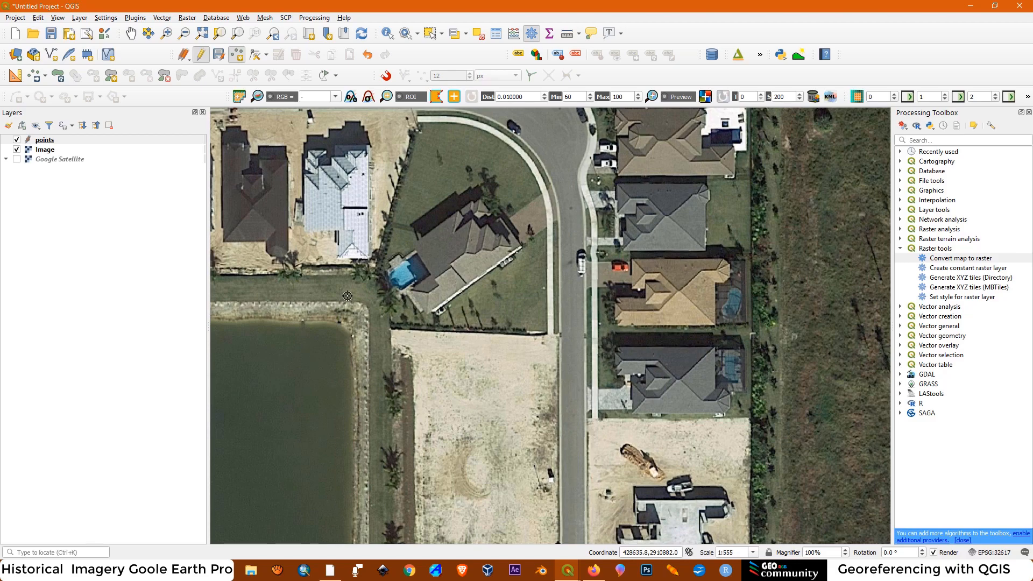
{"action": "scroll", "coordinate": [345, 302], "scroll_direction": "up", "scroll_amount": 1}
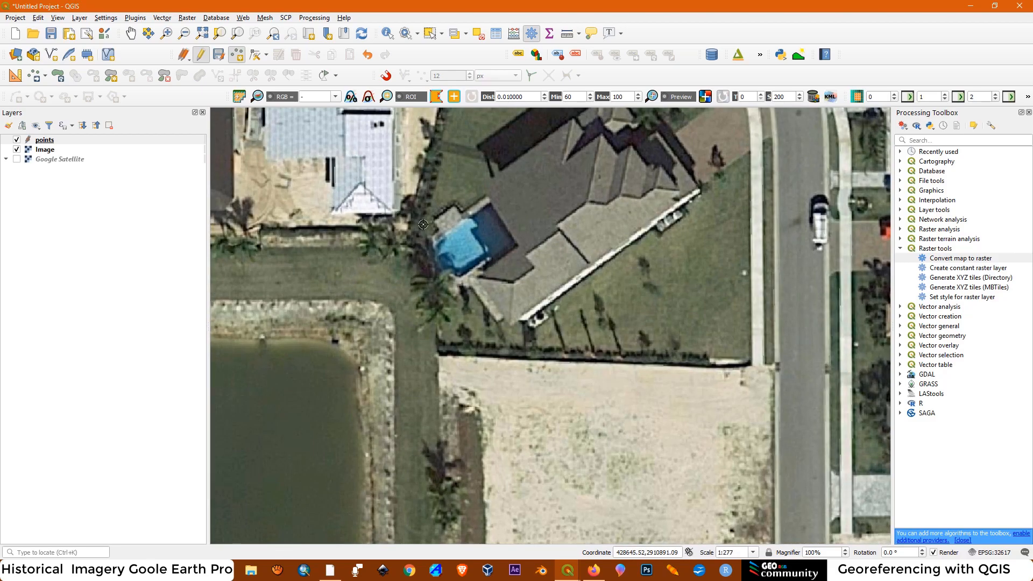
{"action": "left_click", "coordinate": [454, 207]}
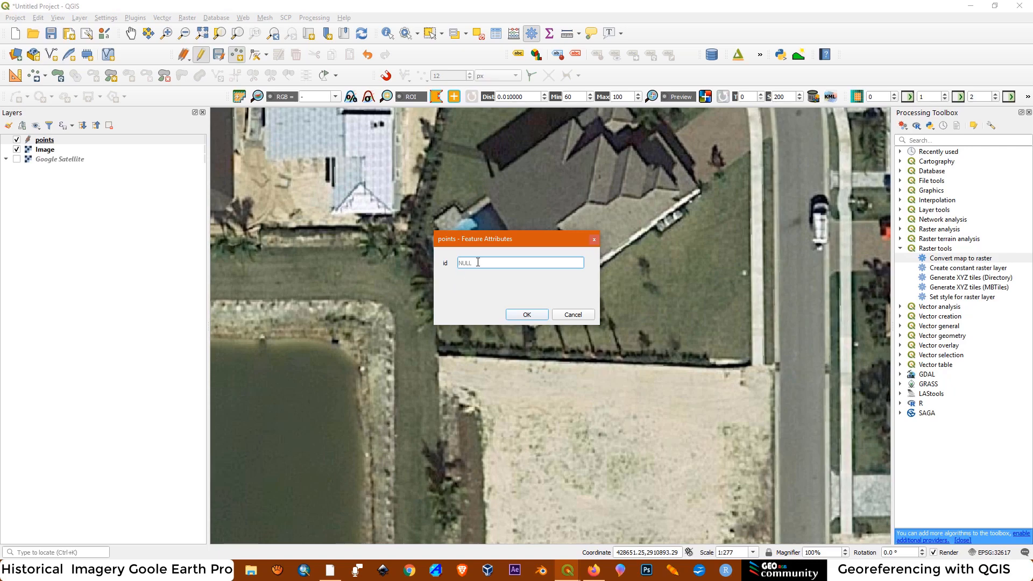
{"action": "left_click", "coordinate": [532, 317]}
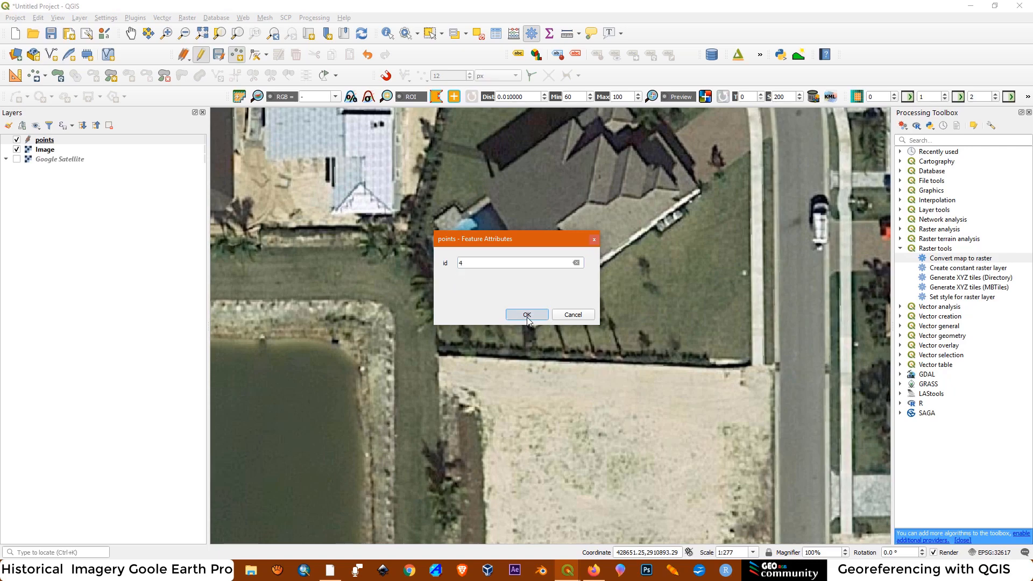
Stop editing the points layer, saving its changes, and open its attribute table
{"action": "left_click", "coordinate": [200, 56]}
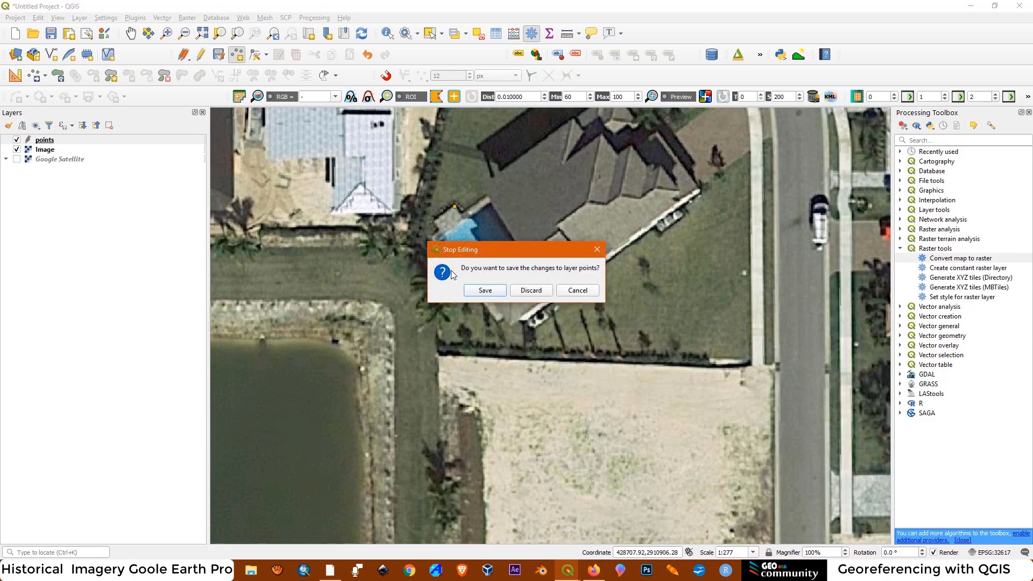
{"action": "left_click", "coordinate": [483, 290]}
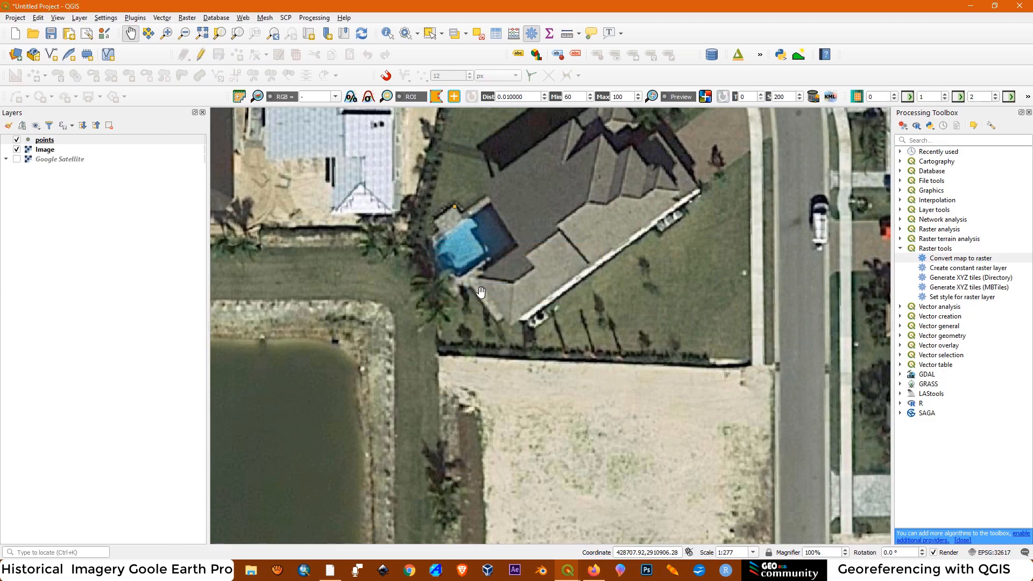
{"action": "right_click", "coordinate": [39, 142]}
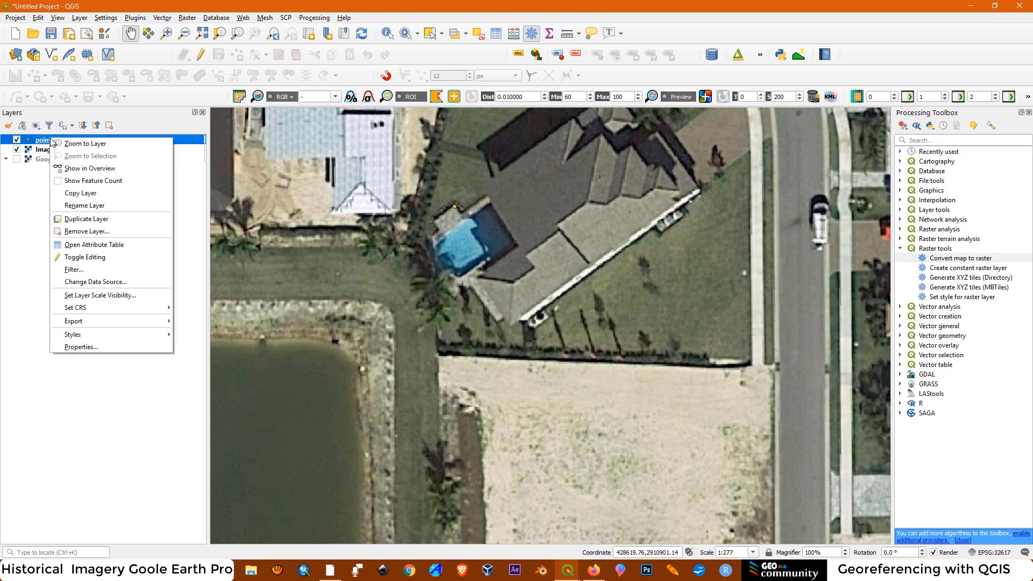
{"action": "left_click", "coordinate": [91, 247]}
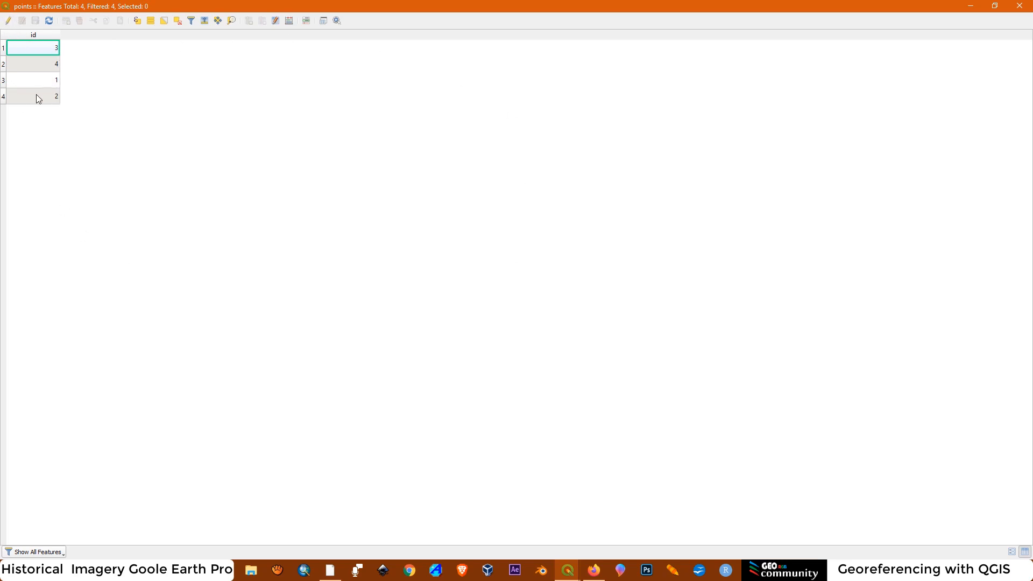
Make the points table editable and define a new field named X Coord in the Field Calculator with the expression $x
{"action": "left_click", "coordinate": [7, 21]}
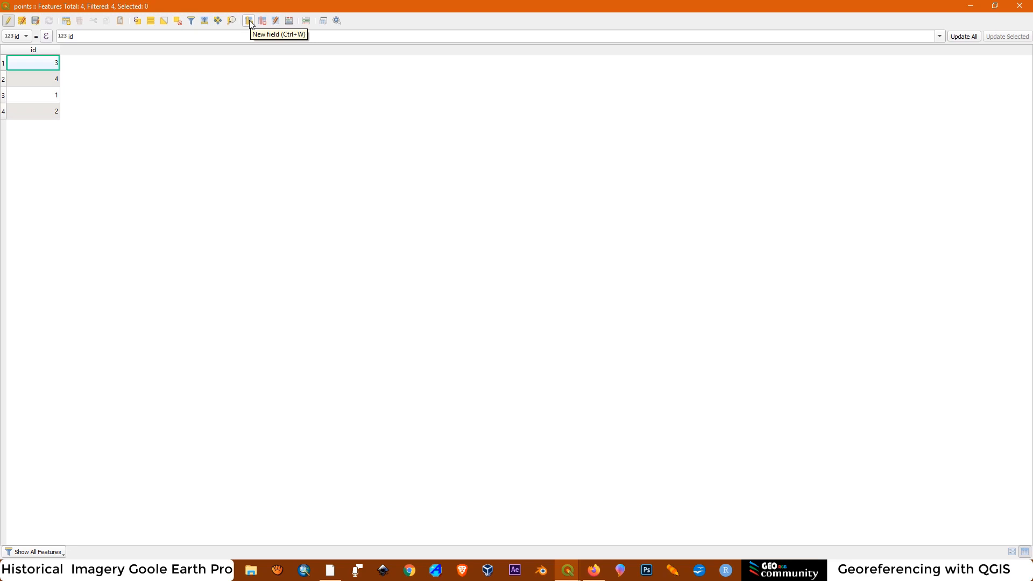
{"action": "left_click", "coordinate": [289, 21]}
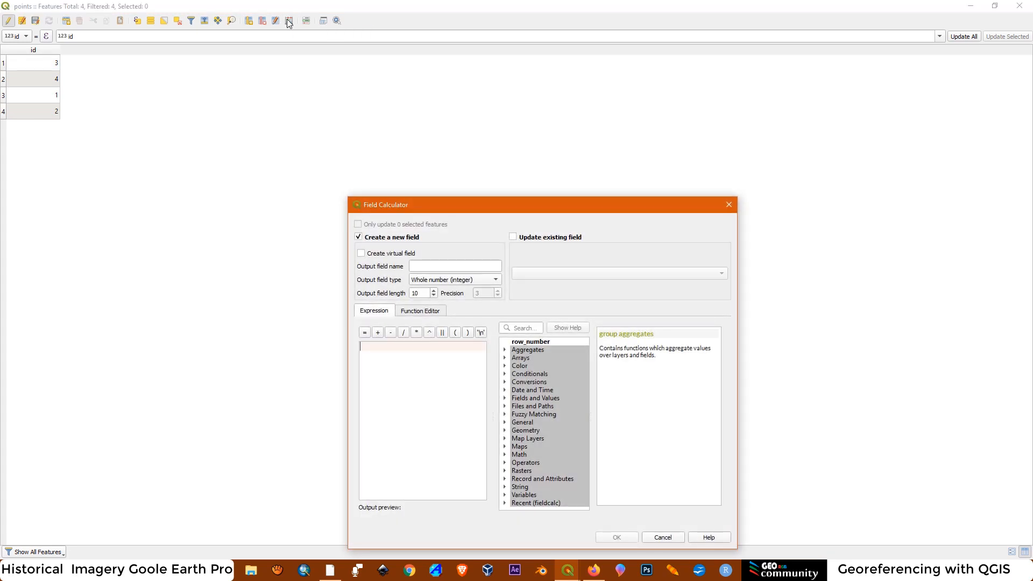
{"action": "left_click_drag", "start_coordinate": [446, 214], "coordinate": [460, 157]}
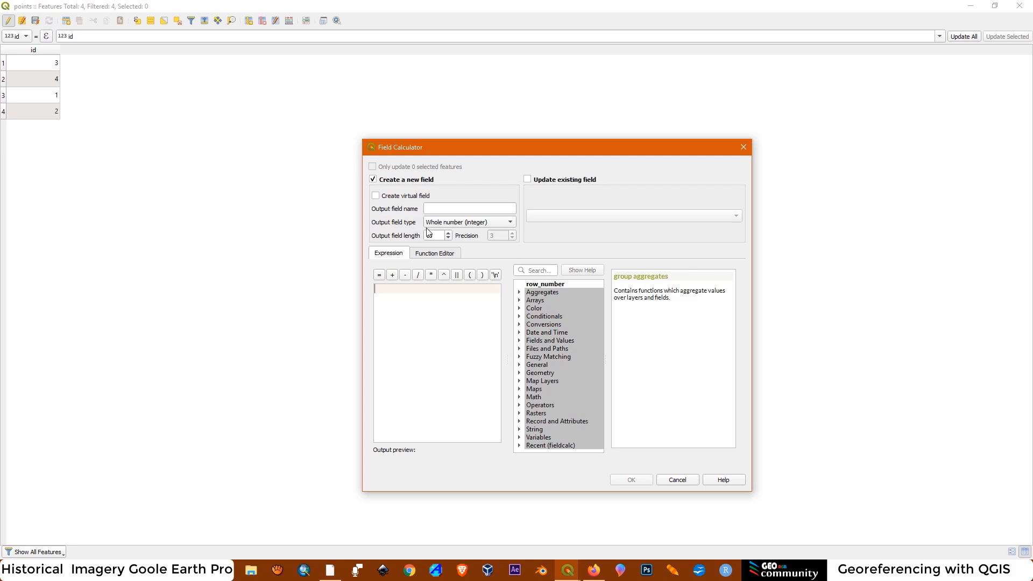
{"action": "left_click", "coordinate": [433, 208]}
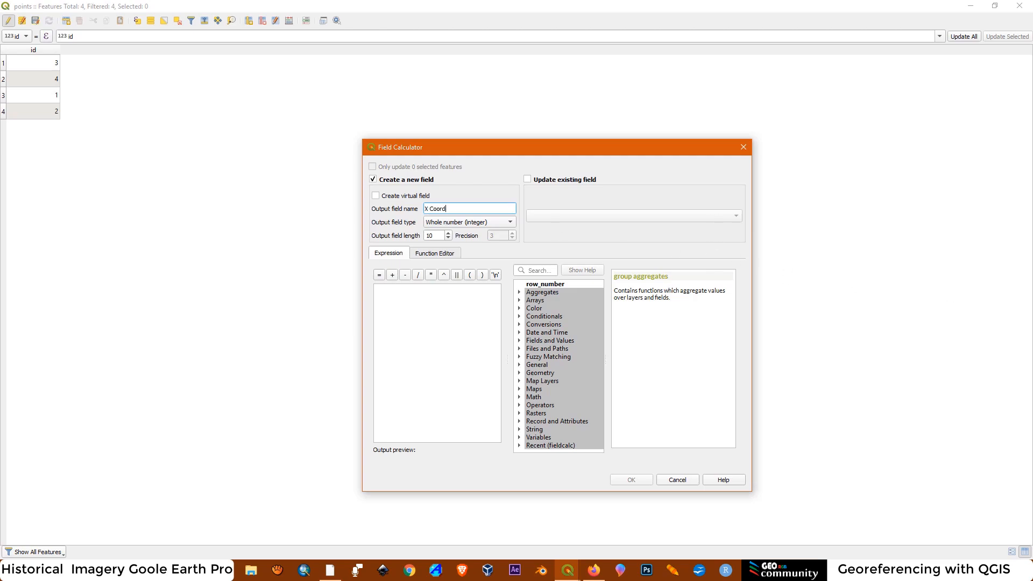
{"action": "left_click", "coordinate": [538, 271]}
{"action": "type", "text": "x"}
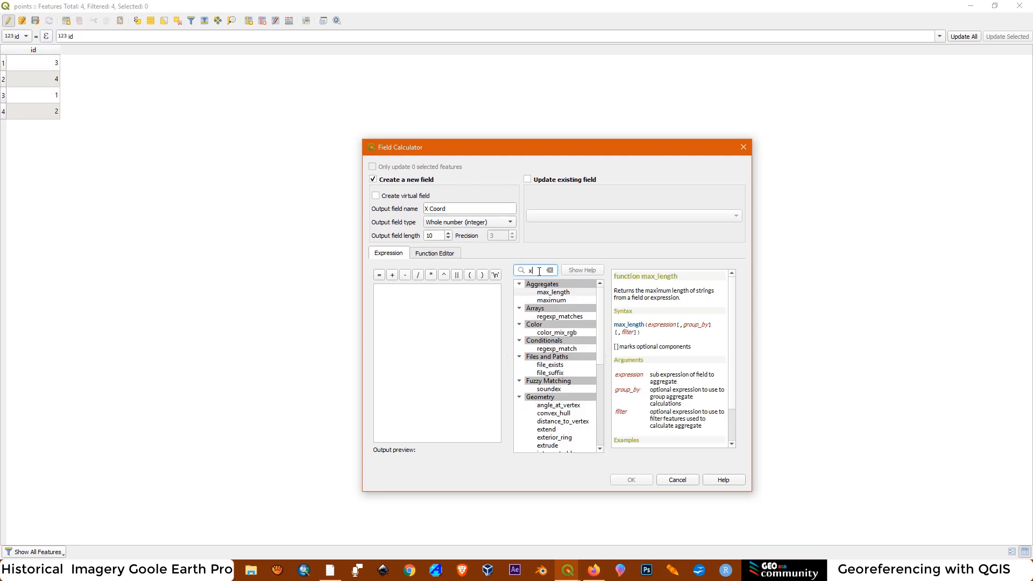
{"action": "left_click_drag", "start_coordinate": [601, 329], "coordinate": [603, 376]}
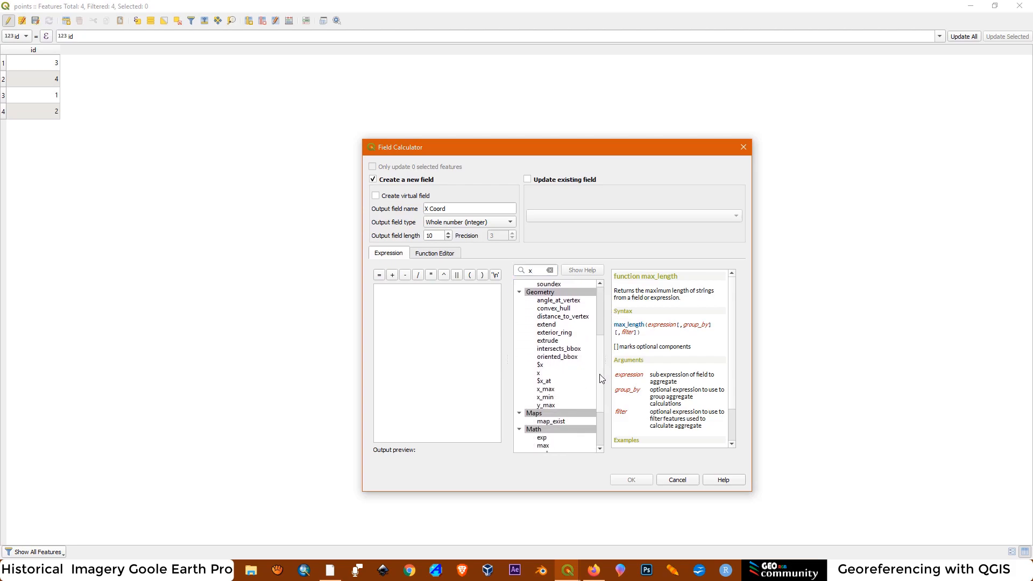
{"action": "left_click", "coordinate": [540, 365]}
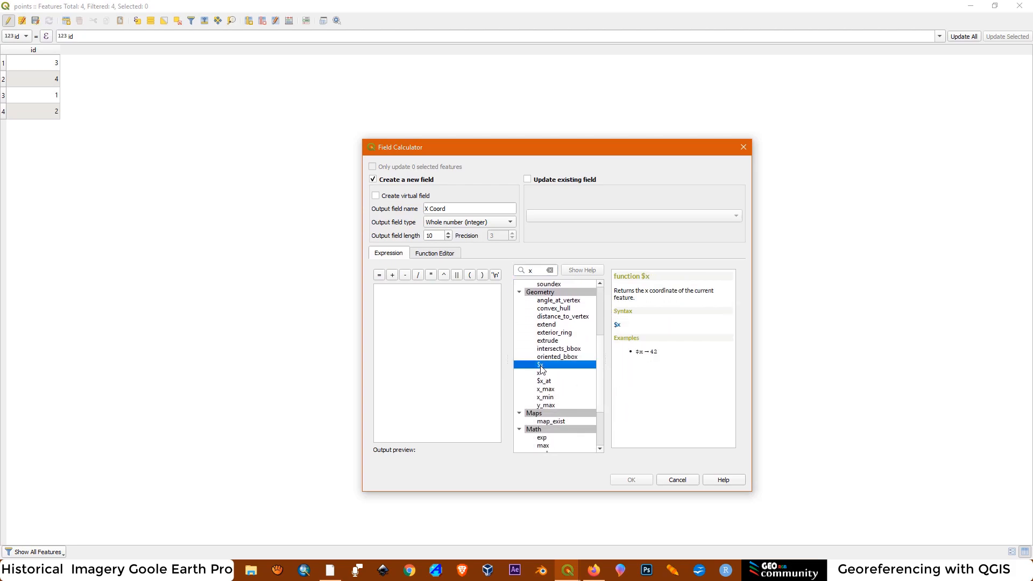
{"action": "double_click", "coordinate": [540, 366]}
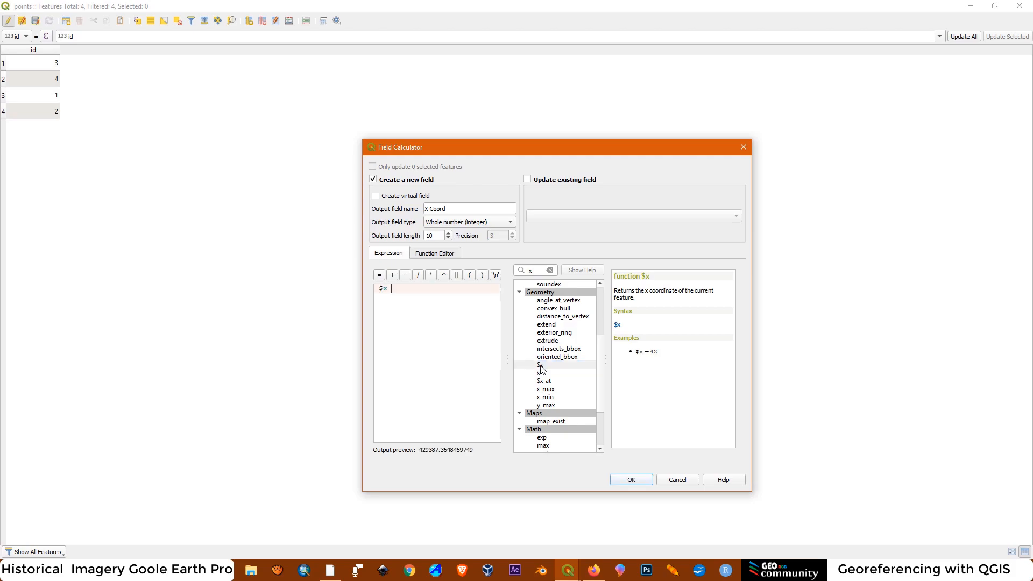
Set the X Coord field to Decimal number (real) with length 6 and precision 2, and create it
{"action": "double_click", "coordinate": [438, 235]}
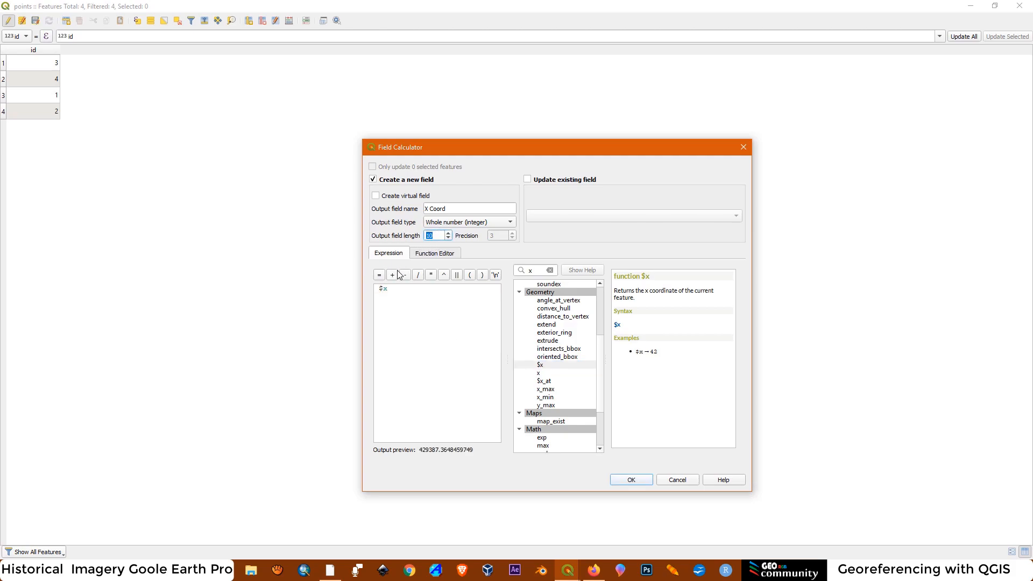
{"action": "type", "text": "6"}
{"action": "left_click", "coordinate": [513, 221]}
{"action": "left_click", "coordinate": [514, 222]}
{"action": "left_click", "coordinate": [511, 224]}
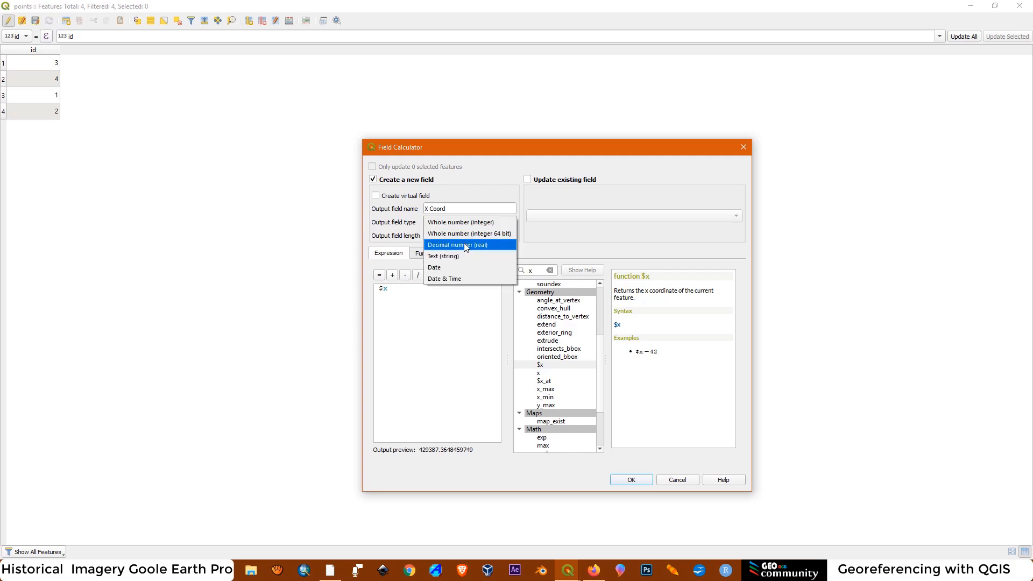
{"action": "left_click", "coordinate": [466, 245]}
{"action": "left_click", "coordinate": [430, 237]}
{"action": "double_click", "coordinate": [496, 236]}
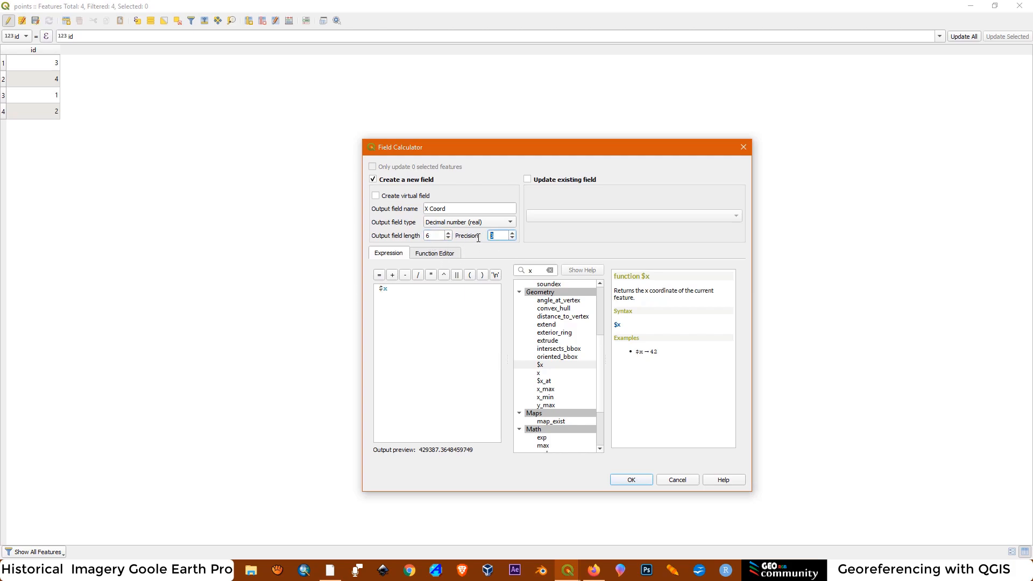
{"action": "type", "text": "2"}
{"action": "left_click", "coordinate": [632, 480]}
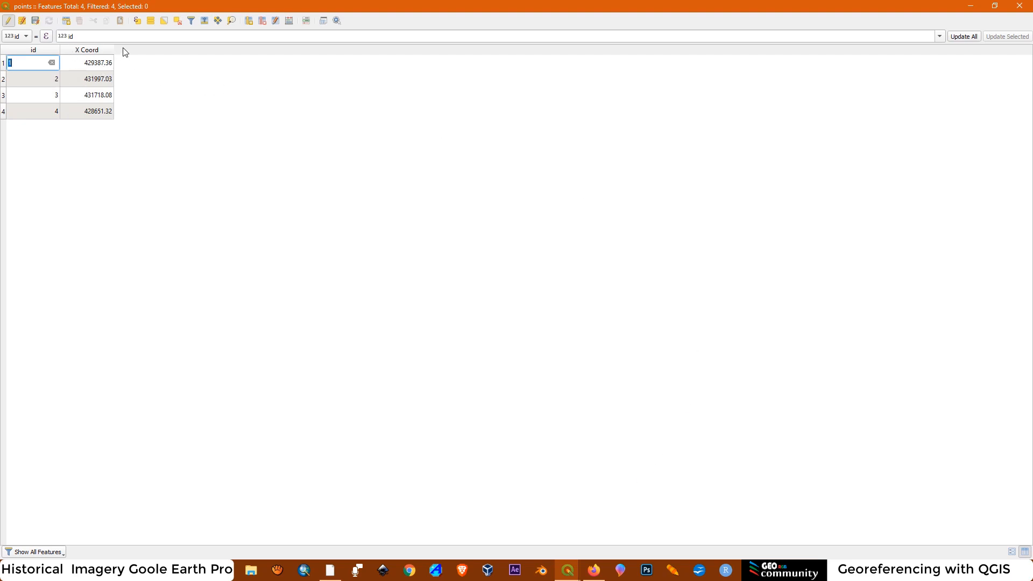
Start another new field named Y Coord in the Field Calculator and find the $y geometry function
{"action": "left_click", "coordinate": [289, 20]}
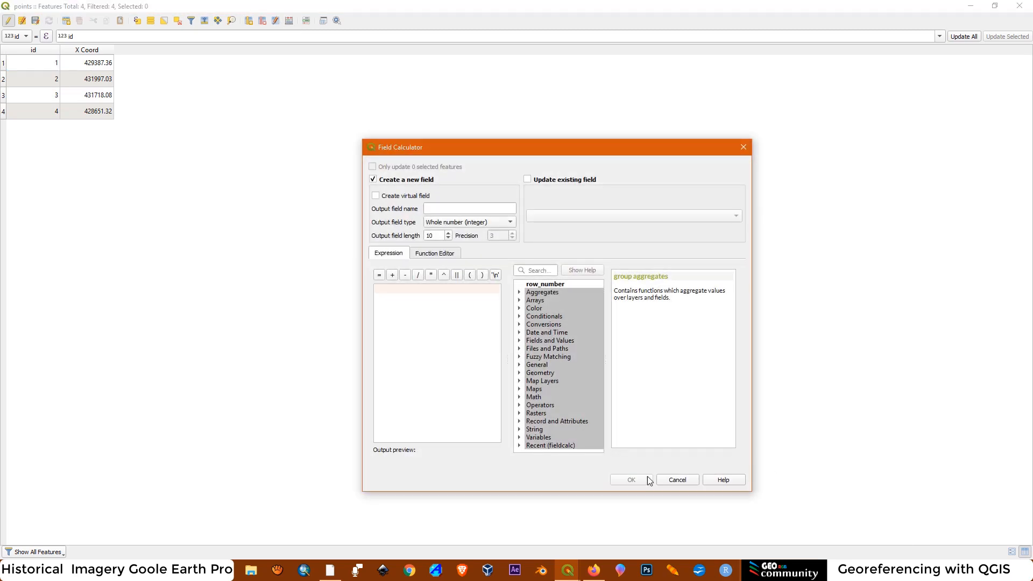
{"action": "left_click", "coordinate": [446, 209]}
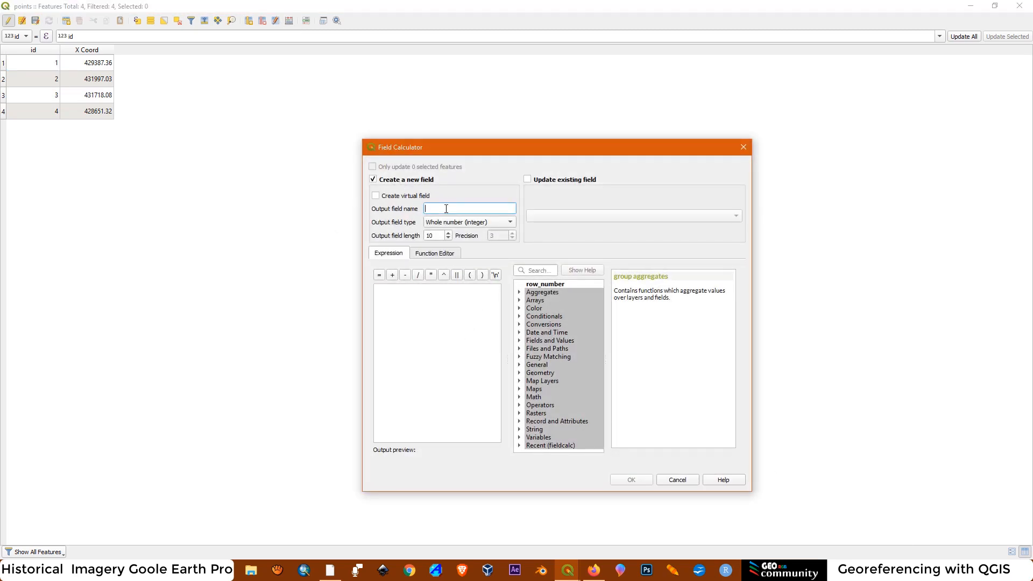
{"action": "type", "text": "Y Coord"}
{"action": "left_click", "coordinate": [535, 271]}
{"action": "type", "text": "y"}
{"action": "left_click_drag", "start_coordinate": [602, 317], "coordinate": [600, 410]}
{"action": "left_click", "coordinate": [541, 381]}
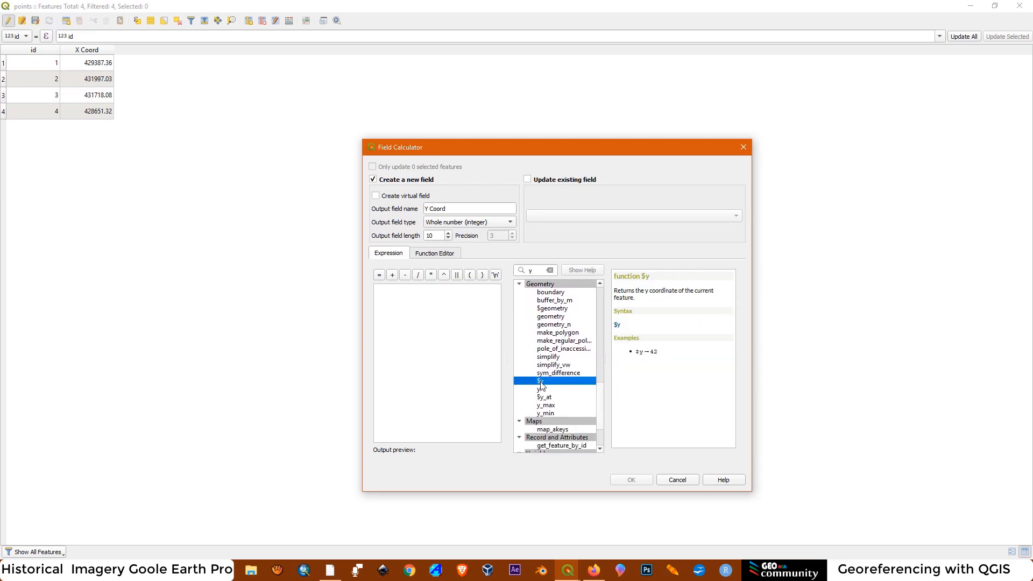
Set Y Coord to Decimal number (real), length 7, precision 2, with the expression $y, and create the field
{"action": "left_click", "coordinate": [491, 222]}
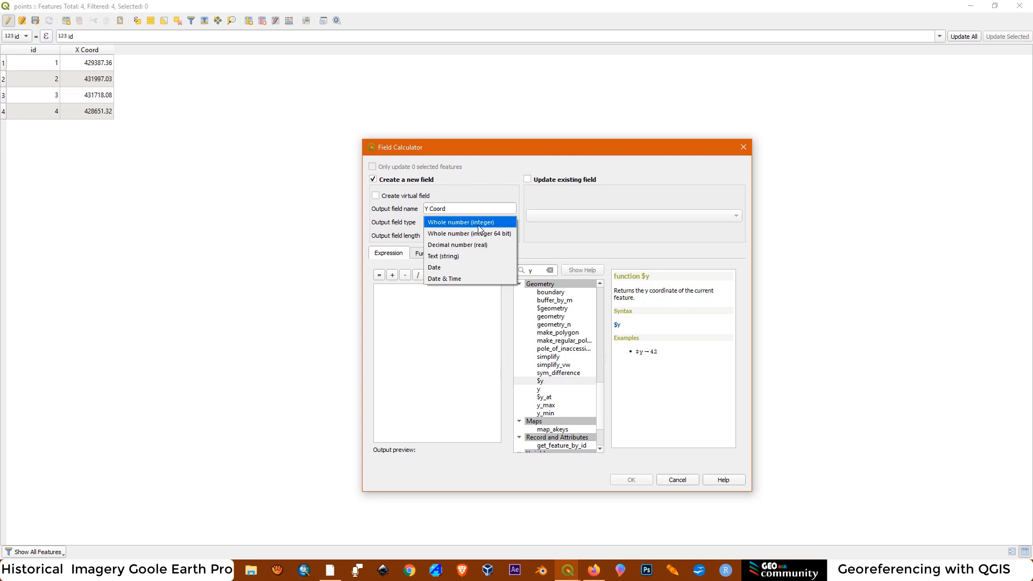
{"action": "left_click", "coordinate": [462, 247]}
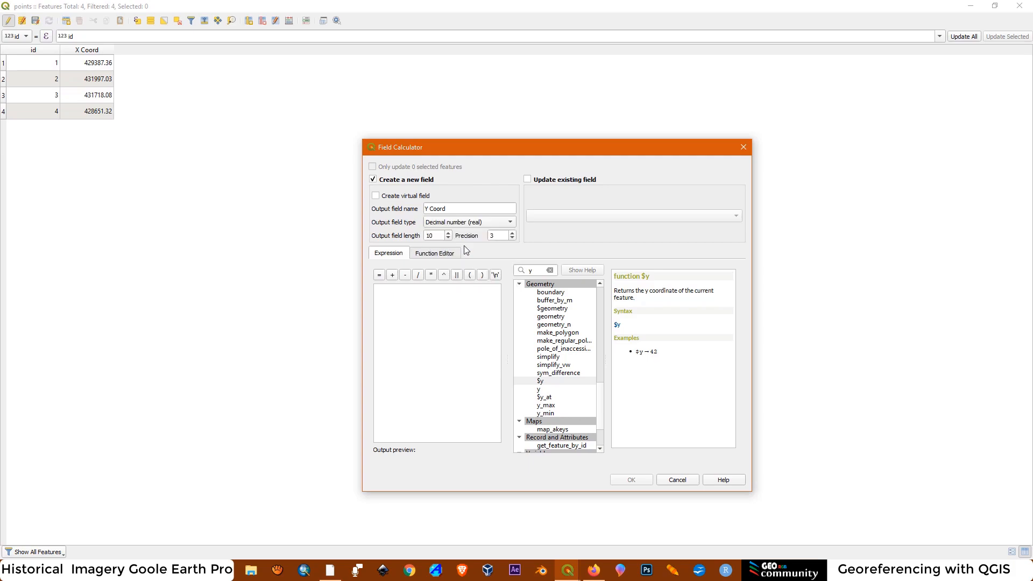
{"action": "left_click", "coordinate": [426, 236]}
{"action": "type", "text": "7"}
{"action": "double_click", "coordinate": [486, 236]}
{"action": "type", "text": "2"}
{"action": "double_click", "coordinate": [541, 381]}
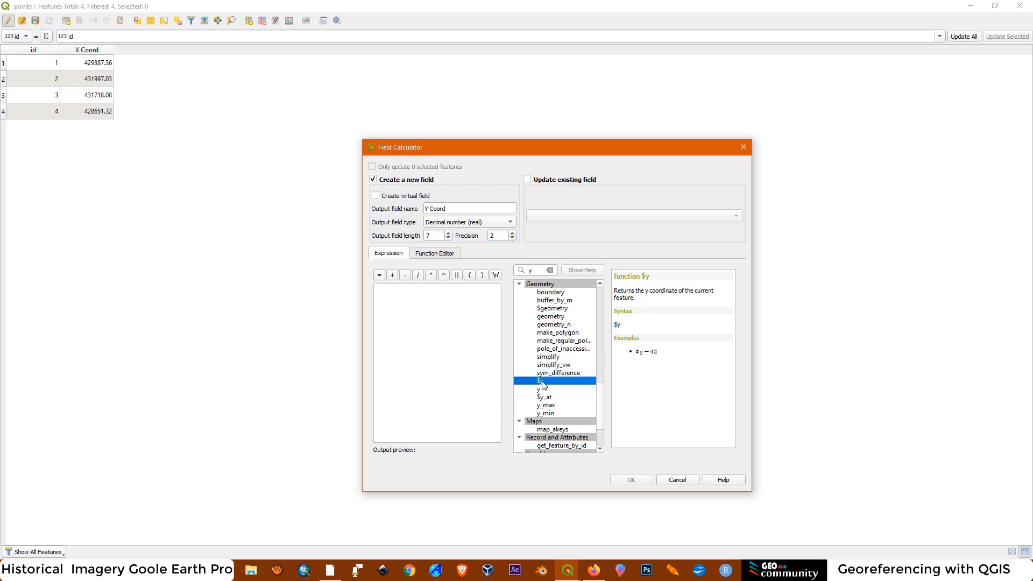
{"action": "left_click", "coordinate": [637, 481]}
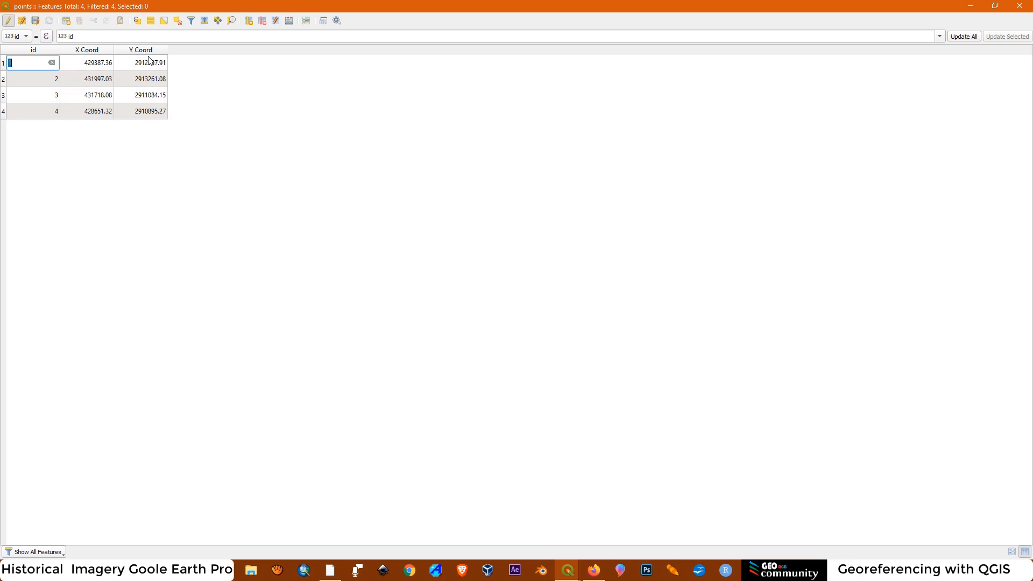
Stop editing the points attribute table and save the new coordinate fields to the layer
{"action": "left_click", "coordinate": [55, 194]}
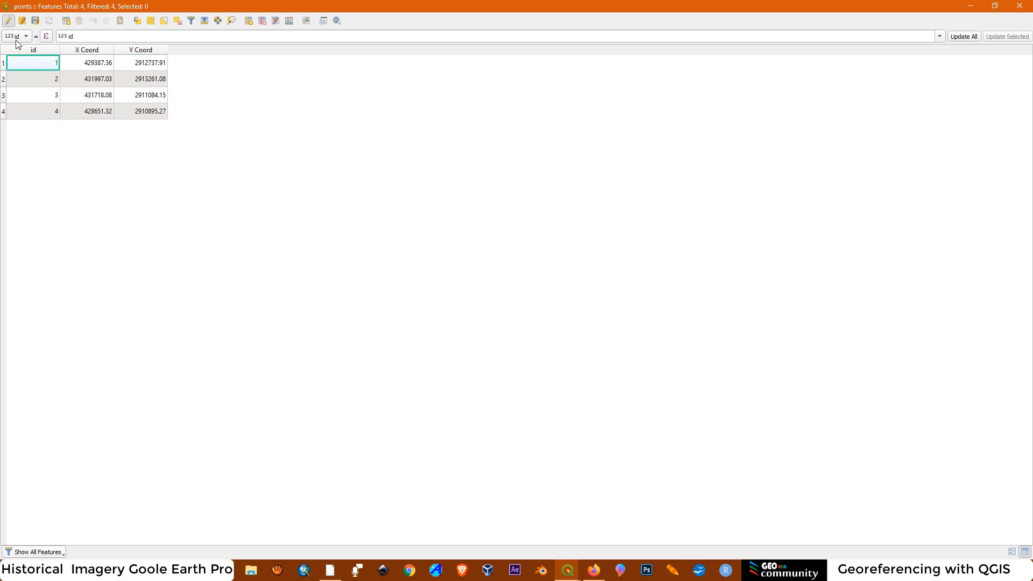
{"action": "left_click", "coordinate": [9, 24]}
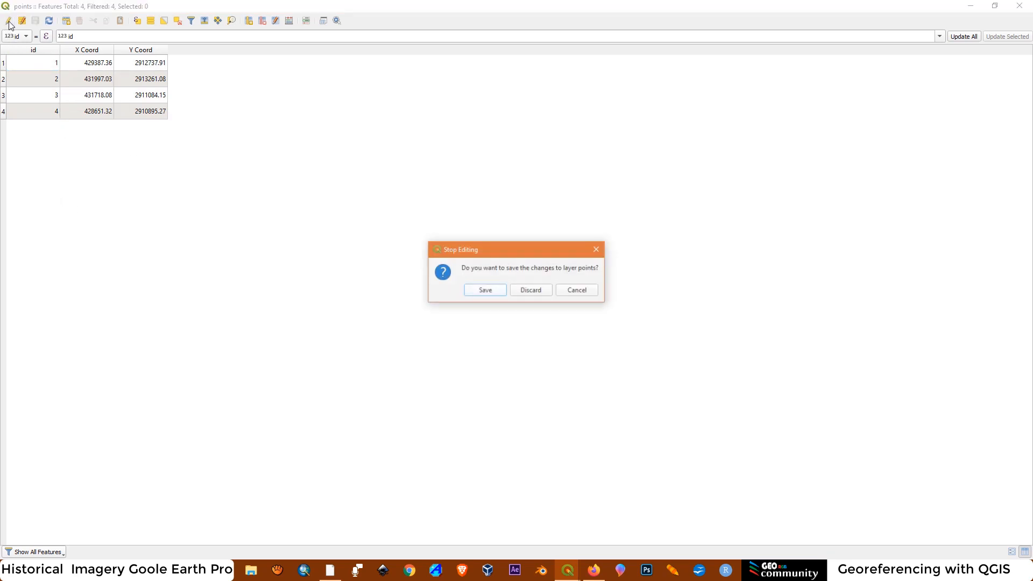
{"action": "left_click", "coordinate": [483, 291]}
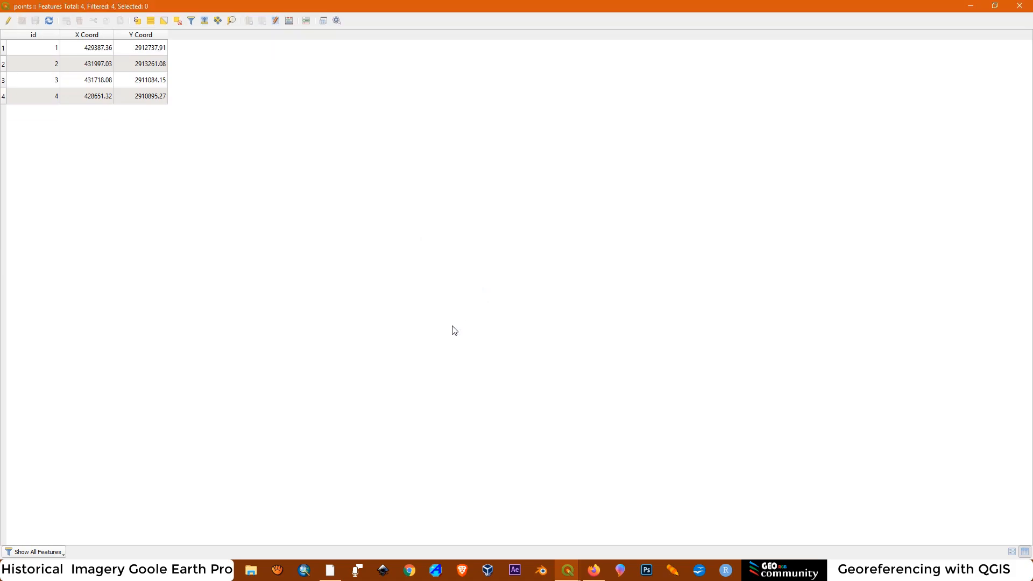
Close the points attribute table, switch to Google Earth Pro and show its sidebar
{"action": "left_click", "coordinate": [1019, 6]}
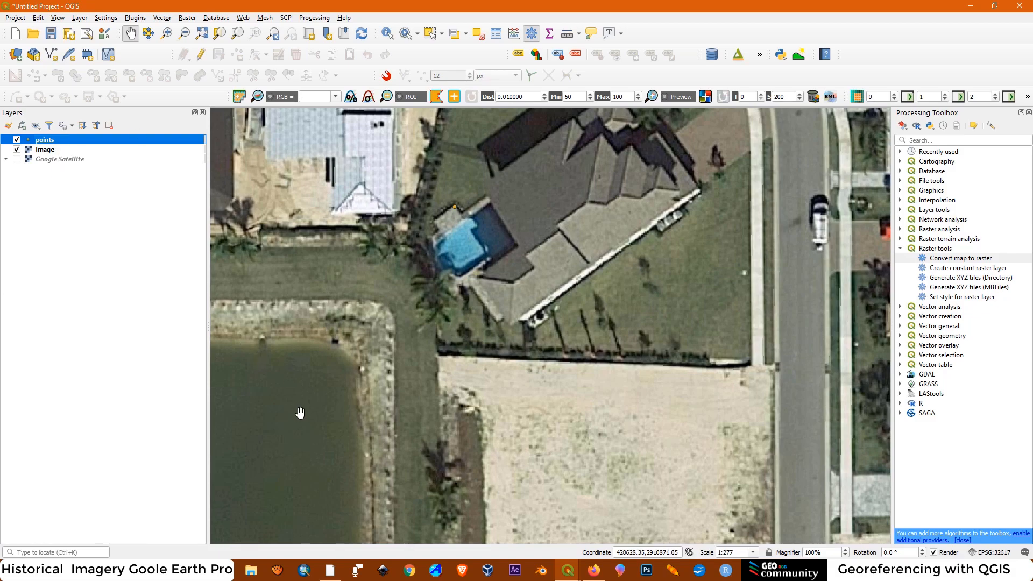
{"action": "left_click", "coordinate": [332, 577]}
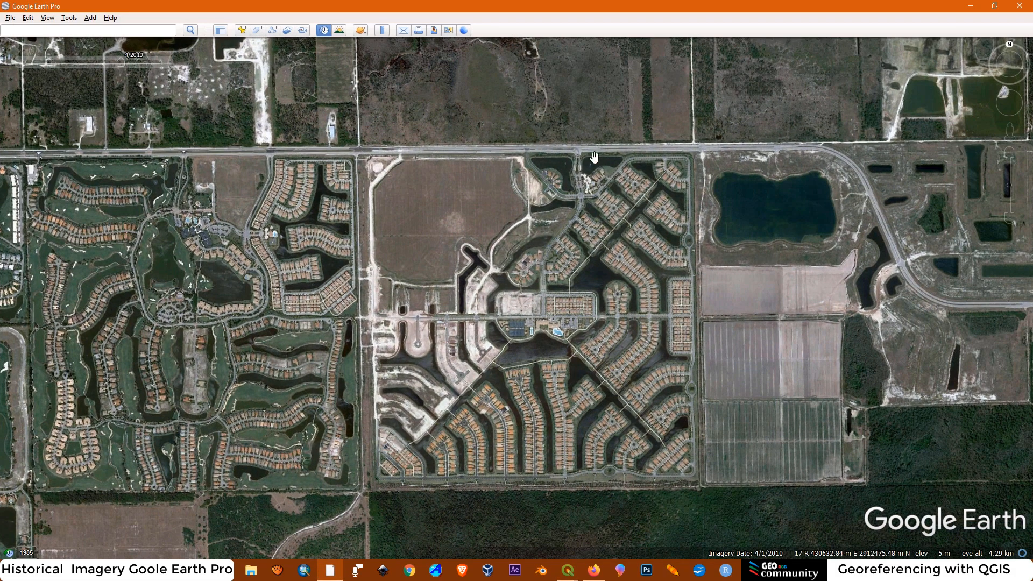
{"action": "left_click", "coordinate": [49, 19]}
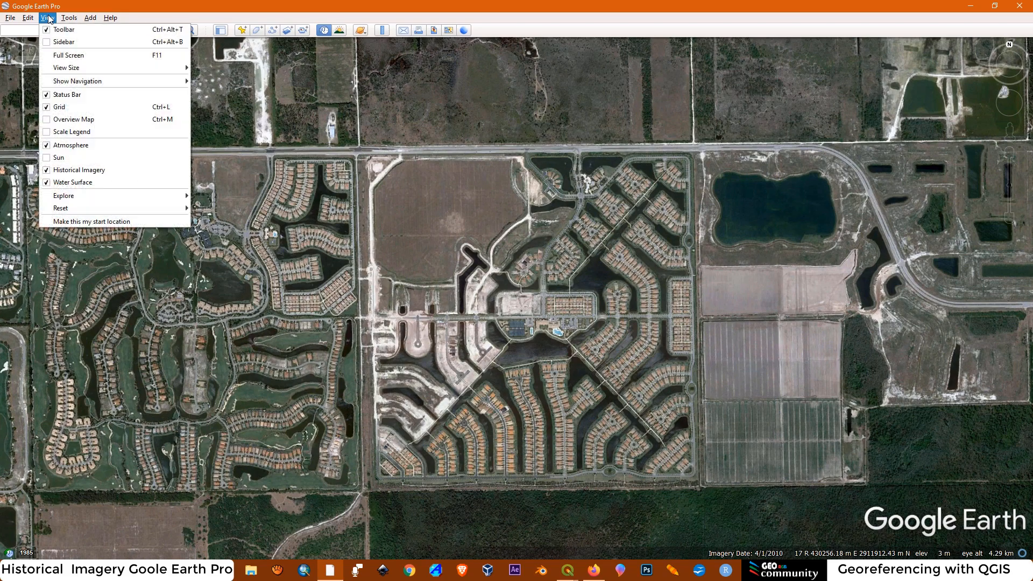
{"action": "left_click", "coordinate": [46, 44]}
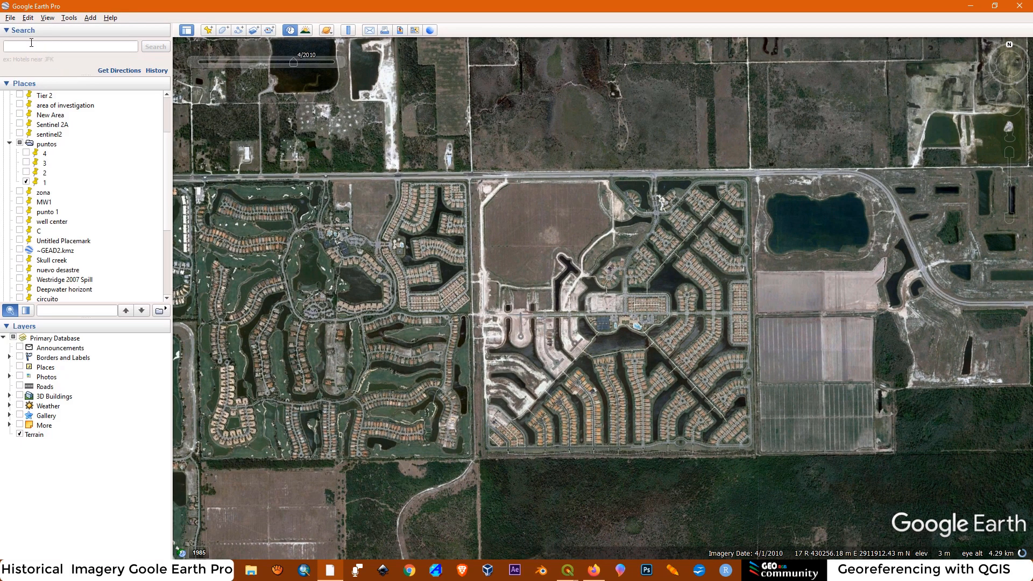
Import the ESRI Shape file points.shp from the Historical Satellite Imagery shapefiles folder without applying a style template
{"action": "left_click", "coordinate": [13, 20]}
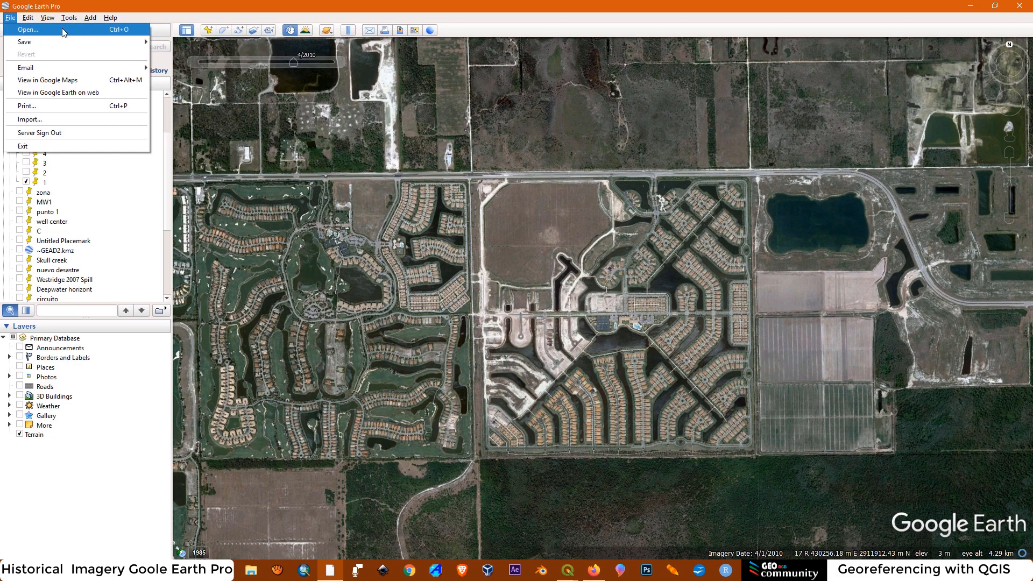
{"action": "left_click", "coordinate": [46, 119]}
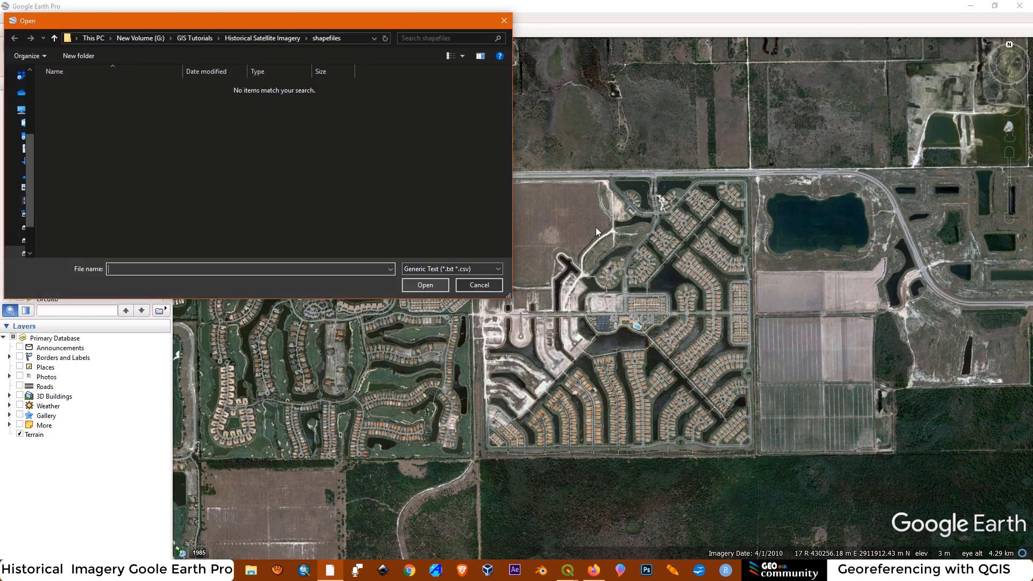
{"action": "left_click", "coordinate": [253, 37]}
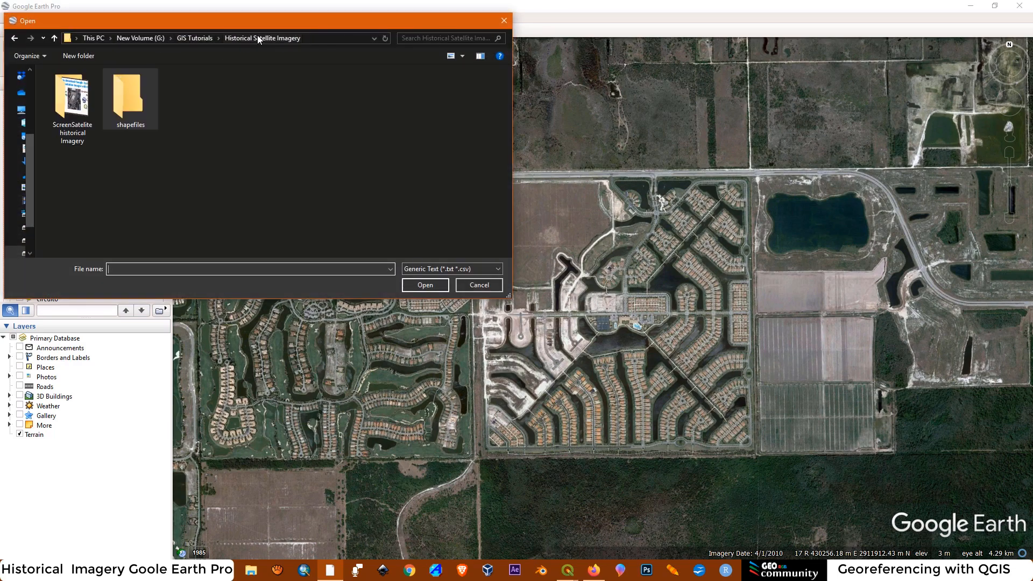
{"action": "double_click", "coordinate": [131, 103]}
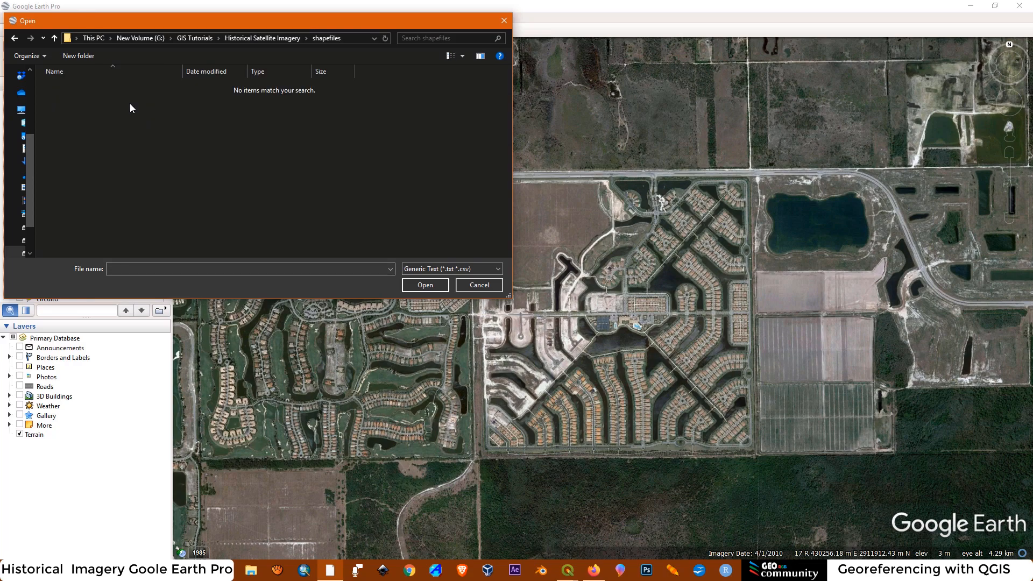
{"action": "left_click", "coordinate": [416, 270]}
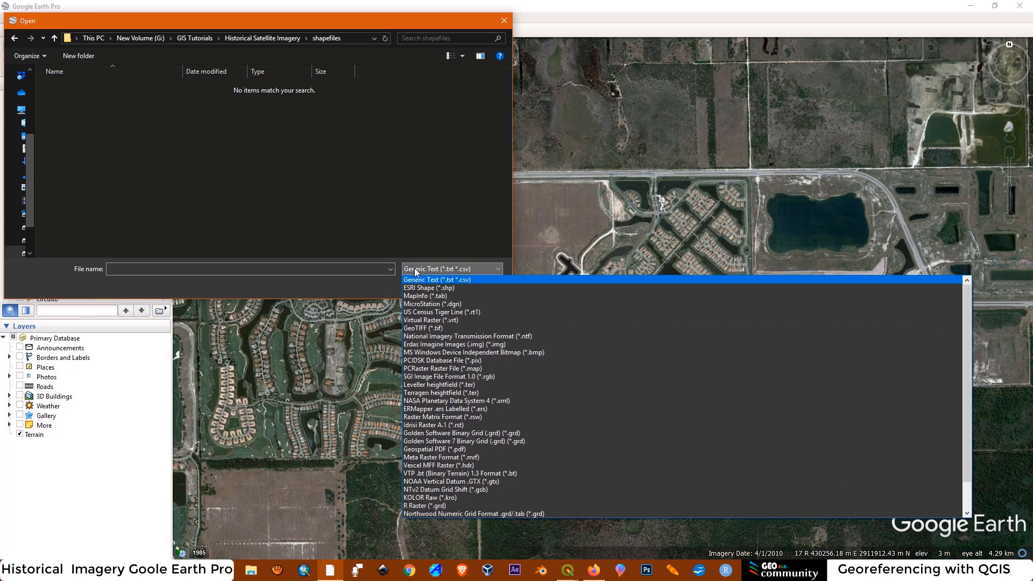
{"action": "left_click", "coordinate": [421, 288]}
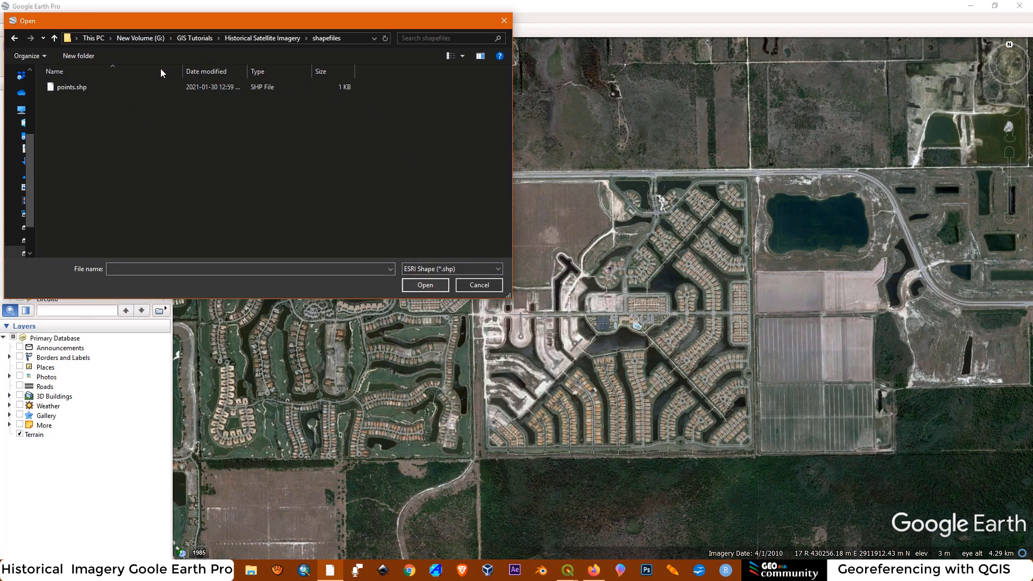
{"action": "left_click", "coordinate": [76, 88]}
{"action": "left_click", "coordinate": [425, 286]}
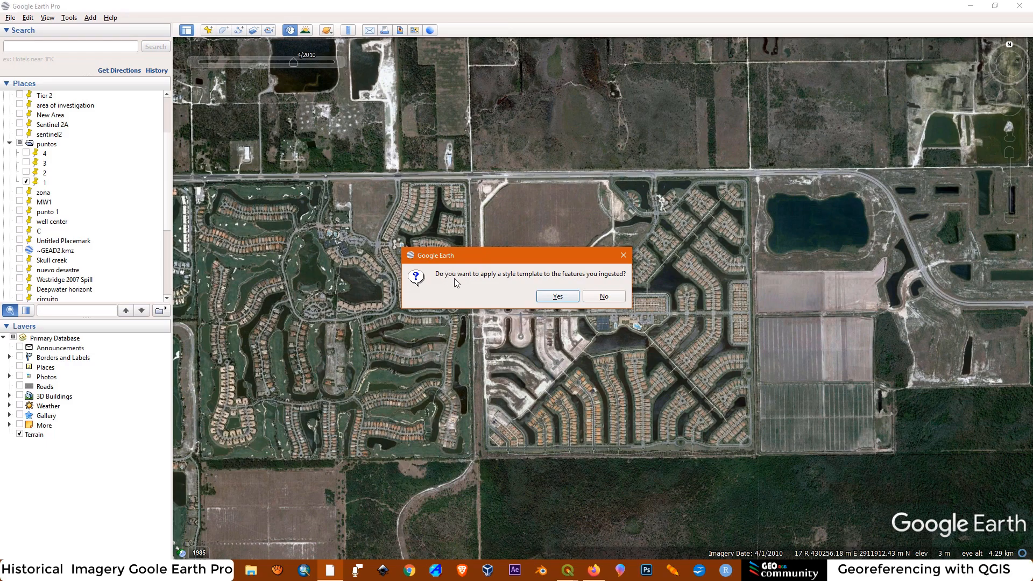
{"action": "left_click", "coordinate": [604, 296]}
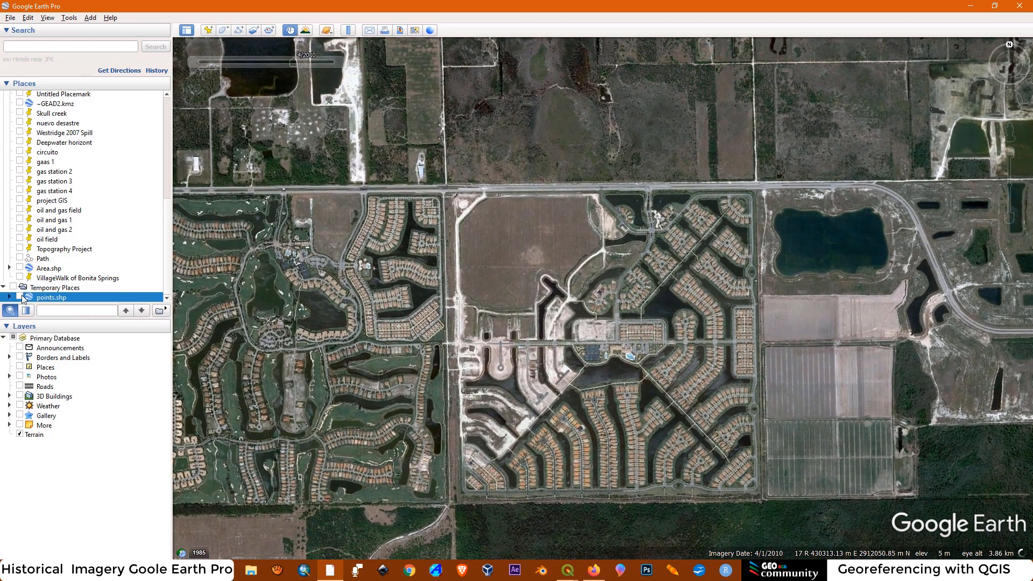
Display the imported points.shp layer on the map and expand its points folder to list the individual points
{"action": "left_click", "coordinate": [20, 296]}
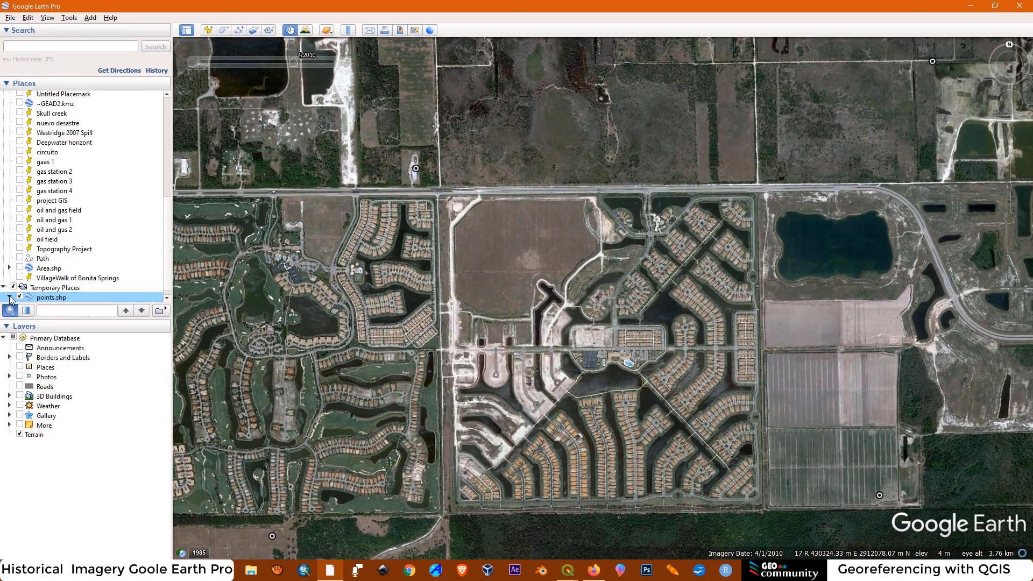
{"action": "left_click", "coordinate": [167, 235]}
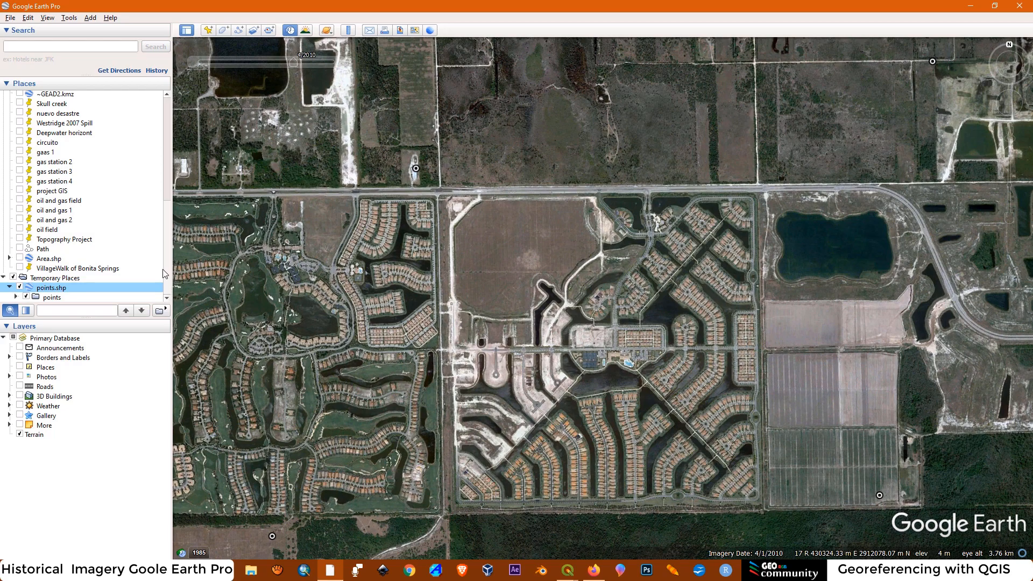
{"action": "left_click", "coordinate": [15, 297]}
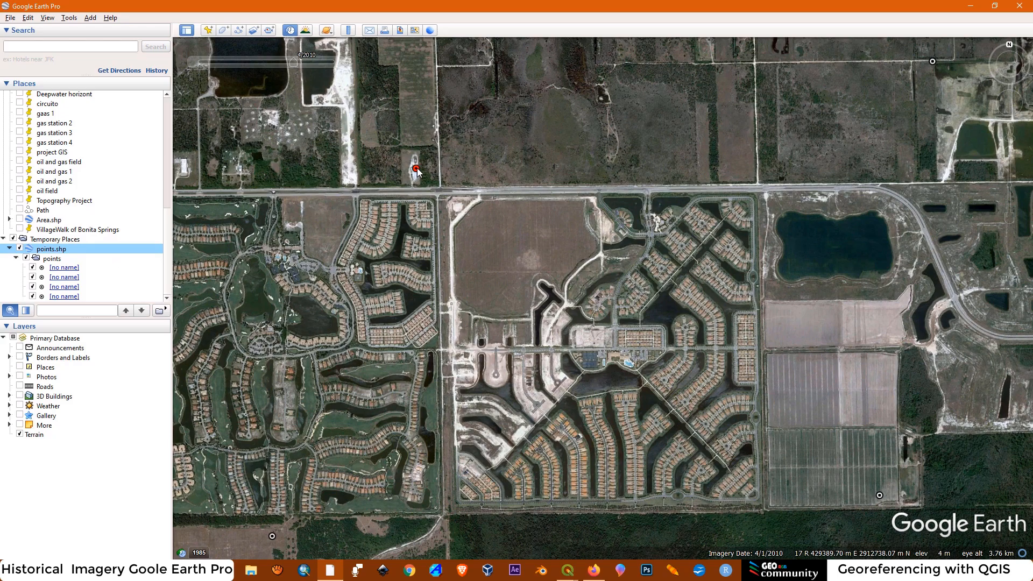
{"action": "scroll", "coordinate": [707, 253], "scroll_direction": "down", "scroll_amount": 2}
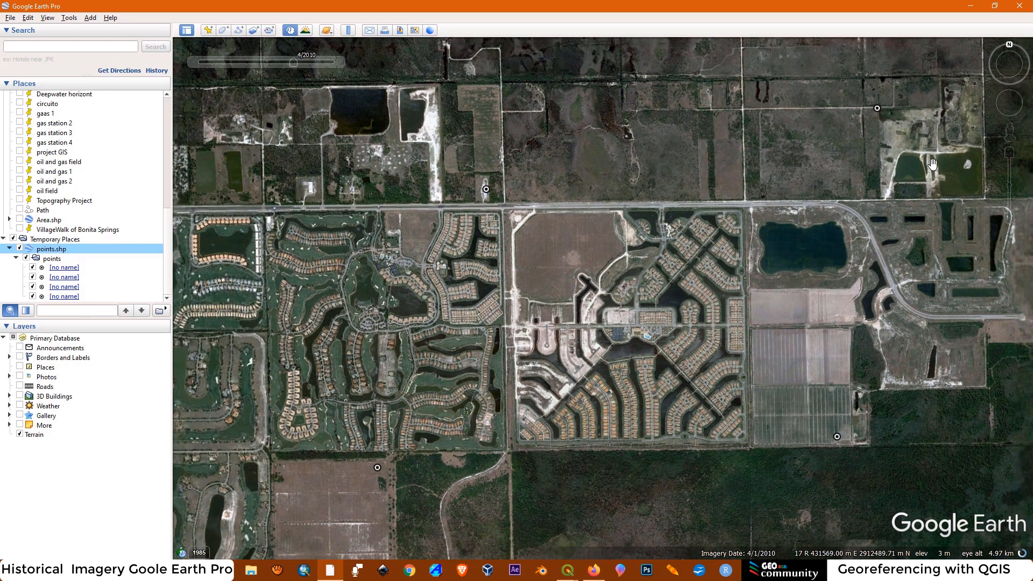
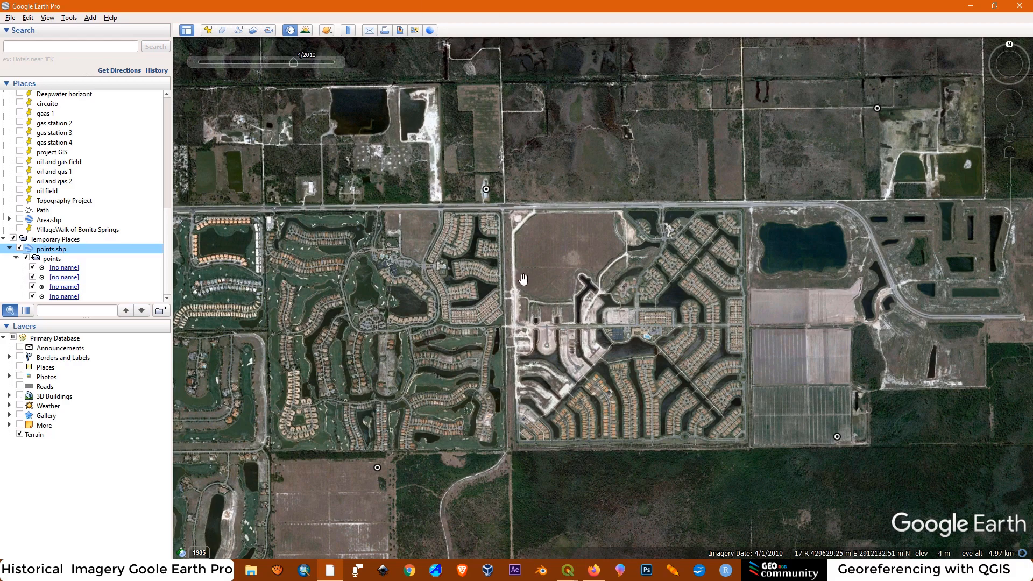
Set the historical imagery to 1/2019 and inspect the control point on the warehouse north of the main road
{"action": "mouse_move", "coordinate": [304, 66]}
{"action": "left_click_drag", "start_coordinate": [293, 63], "coordinate": [325, 64]}
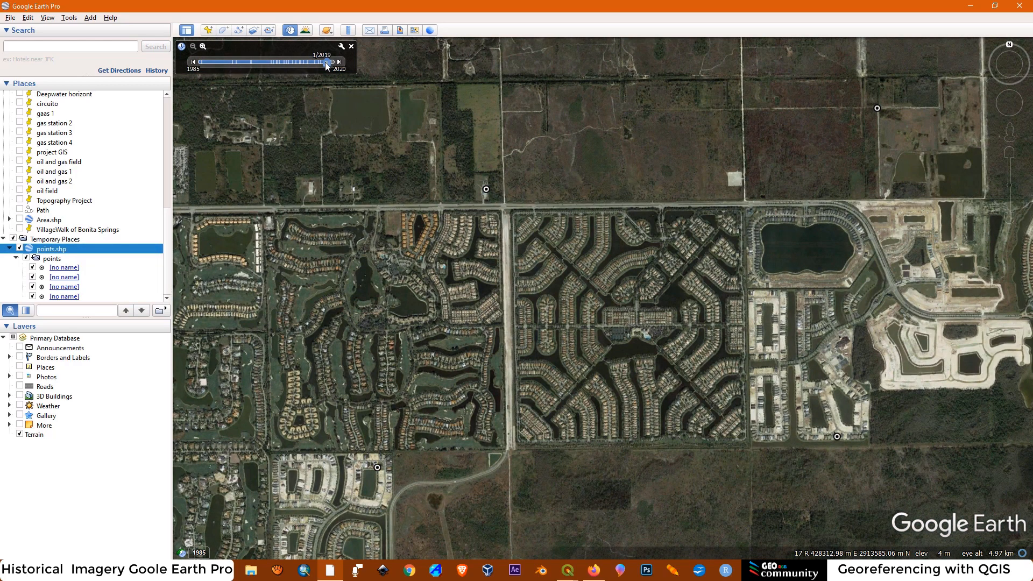
{"action": "scroll", "coordinate": [484, 191], "scroll_direction": "up", "scroll_amount": 2}
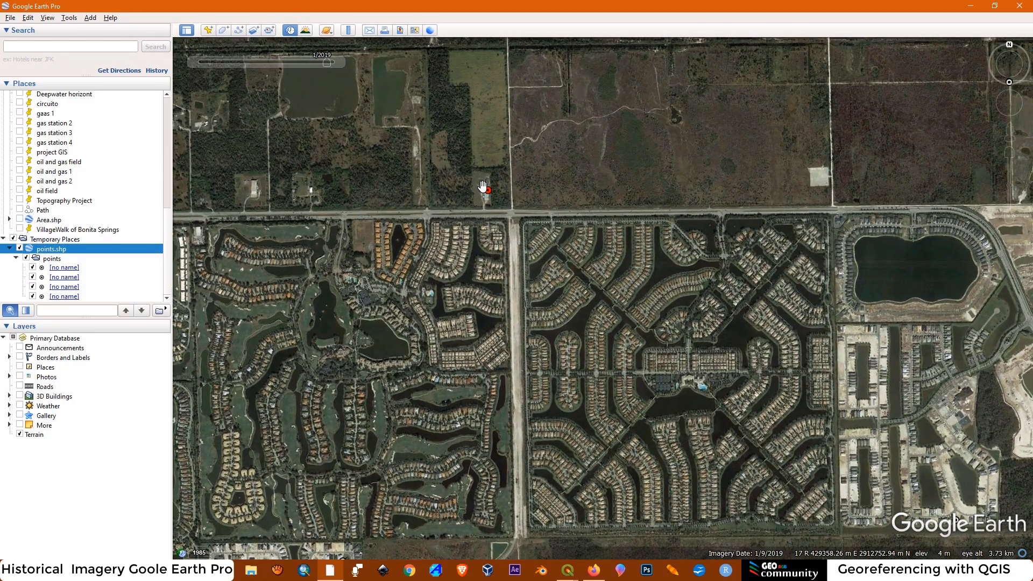
{"action": "scroll", "coordinate": [484, 191], "scroll_direction": "up", "scroll_amount": 5}
{"action": "scroll", "coordinate": [498, 196], "scroll_direction": "up", "scroll_amount": 2}
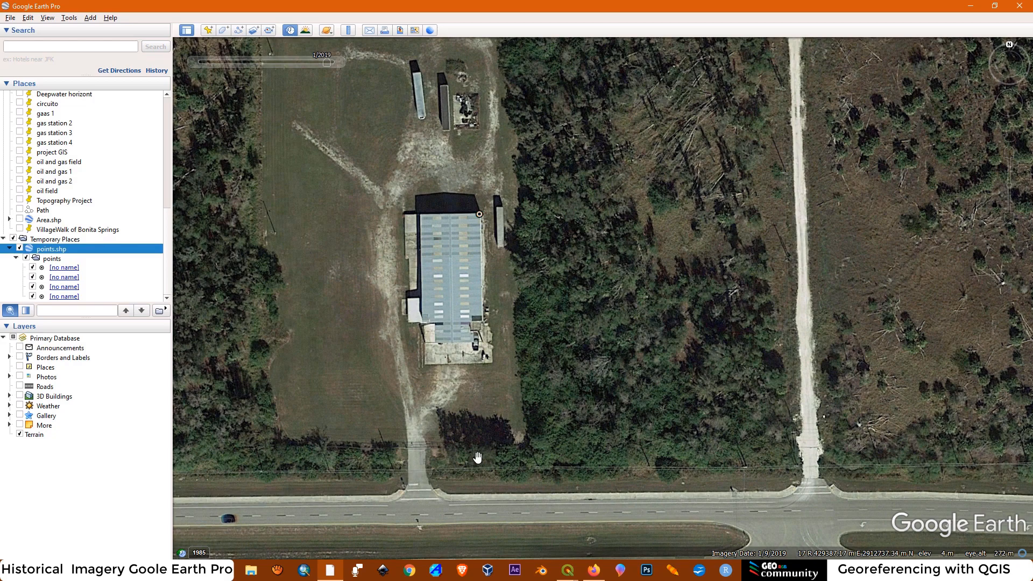
Switch to the QGIS project and inspect where the control points sit on the warehouse corner and the northeastern dirt-track junction
{"action": "left_click", "coordinate": [574, 578]}
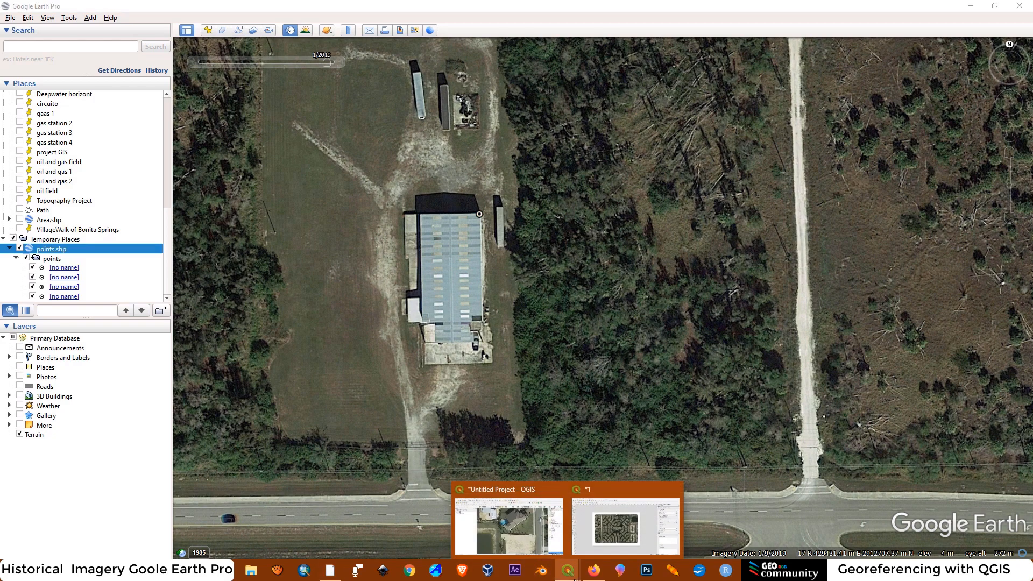
{"action": "left_click", "coordinate": [511, 492]}
{"action": "scroll", "coordinate": [497, 346], "scroll_direction": "down", "scroll_amount": 2}
{"action": "scroll", "coordinate": [496, 346], "scroll_direction": "down", "scroll_amount": 4}
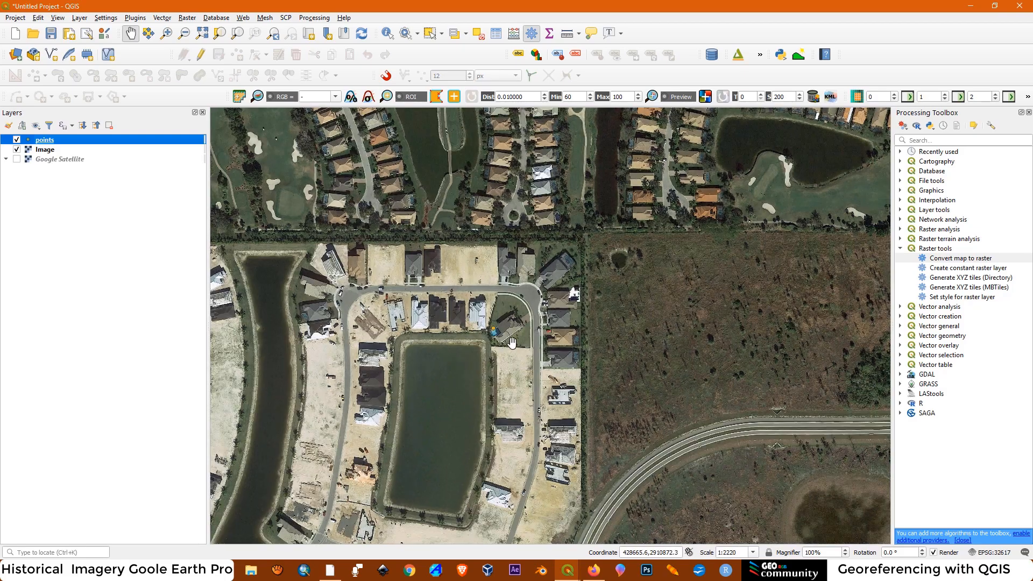
{"action": "scroll", "coordinate": [557, 192], "scroll_direction": "up", "scroll_amount": 5}
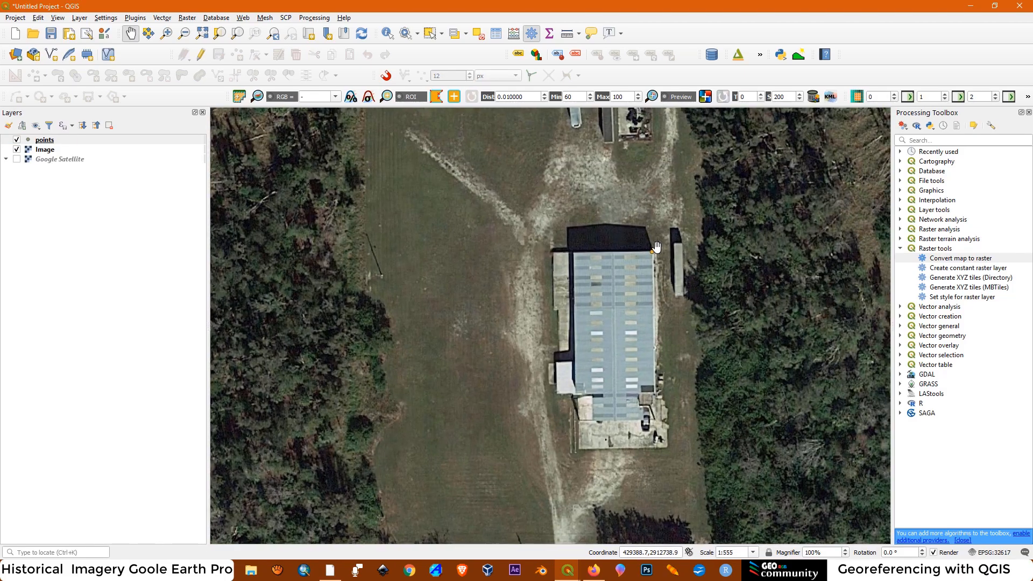
{"action": "scroll", "coordinate": [656, 249], "scroll_direction": "up", "scroll_amount": 2}
{"action": "scroll", "coordinate": [347, 334], "scroll_direction": "down", "scroll_amount": 7}
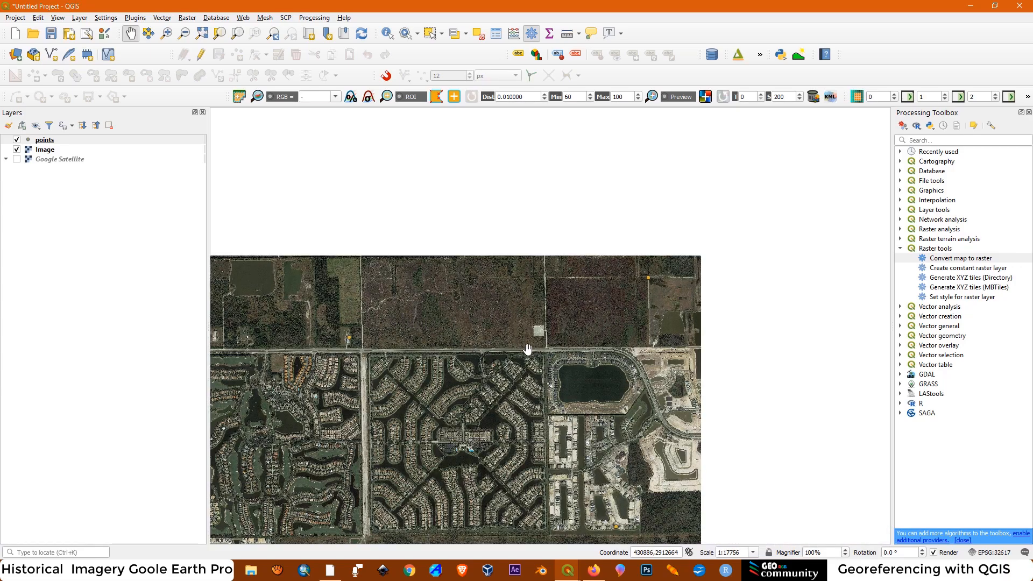
{"action": "scroll", "coordinate": [553, 327], "scroll_direction": "up", "scroll_amount": 1}
{"action": "scroll", "coordinate": [777, 231], "scroll_direction": "up", "scroll_amount": 1}
{"action": "scroll", "coordinate": [777, 231], "scroll_direction": "up", "scroll_amount": 1}
{"action": "scroll", "coordinate": [687, 224], "scroll_direction": "up", "scroll_amount": 2}
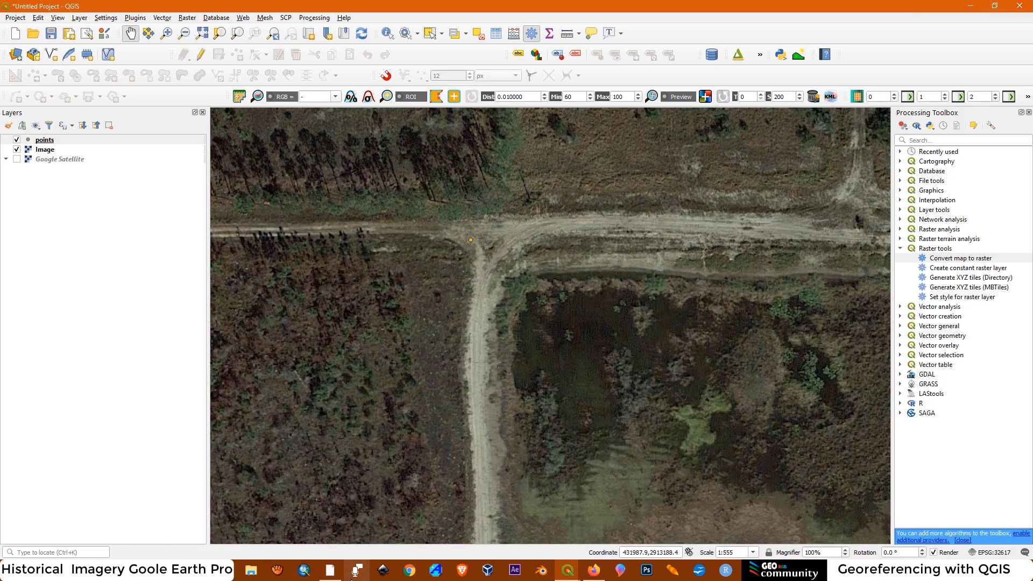
Return to Google Earth Pro and check the position of the control point at the northeastern dirt-track junction
{"action": "left_click", "coordinate": [329, 570]}
{"action": "scroll", "coordinate": [458, 295], "scroll_direction": "down", "scroll_amount": 5}
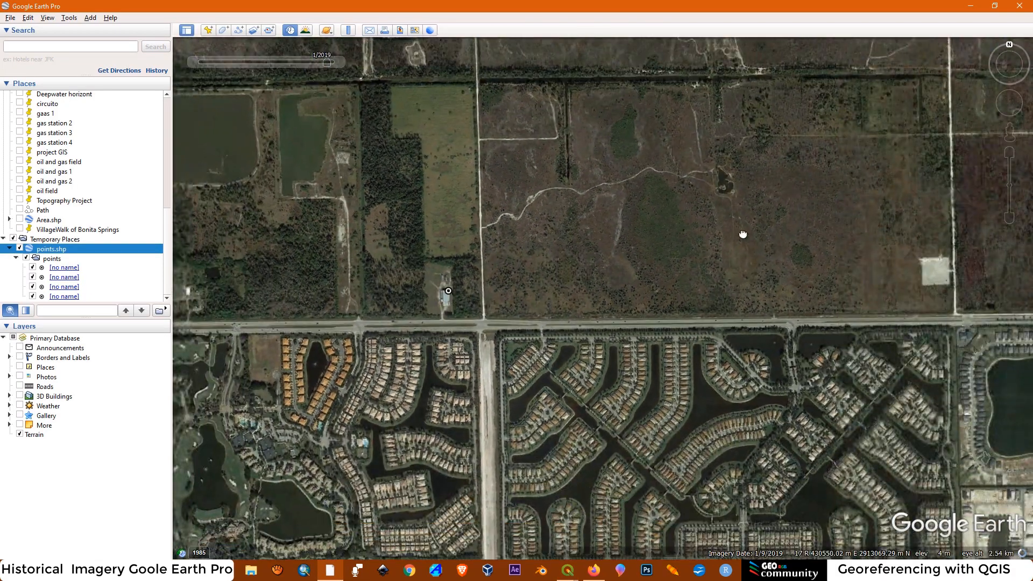
{"action": "left_click_drag", "start_coordinate": [743, 234], "coordinate": [594, 297]}
{"action": "scroll", "coordinate": [670, 344], "scroll_direction": "up", "scroll_amount": 3}
{"action": "scroll", "coordinate": [666, 323], "scroll_direction": "up", "scroll_amount": 3}
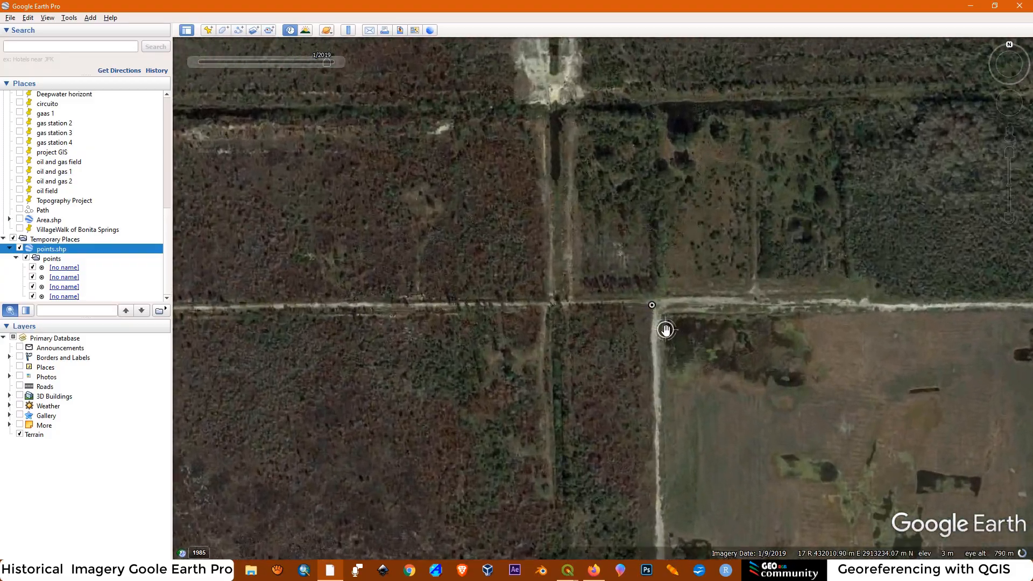
{"action": "scroll", "coordinate": [640, 255], "scroll_direction": "down", "scroll_amount": 5}
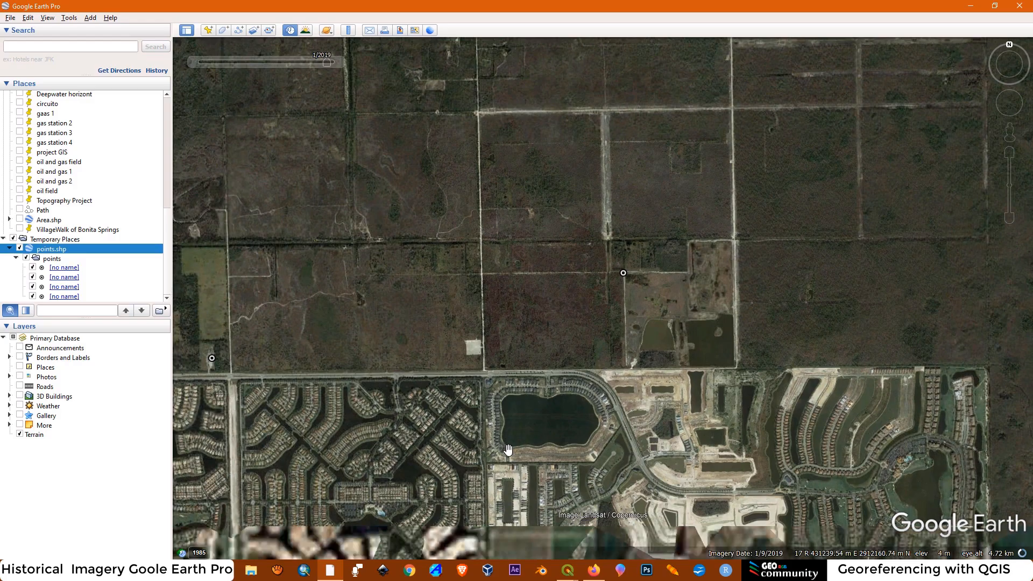
Check the two southern control points against the house corner beside the canal and the house with the pool
{"action": "left_click_drag", "start_coordinate": [508, 449], "coordinate": [672, 189]}
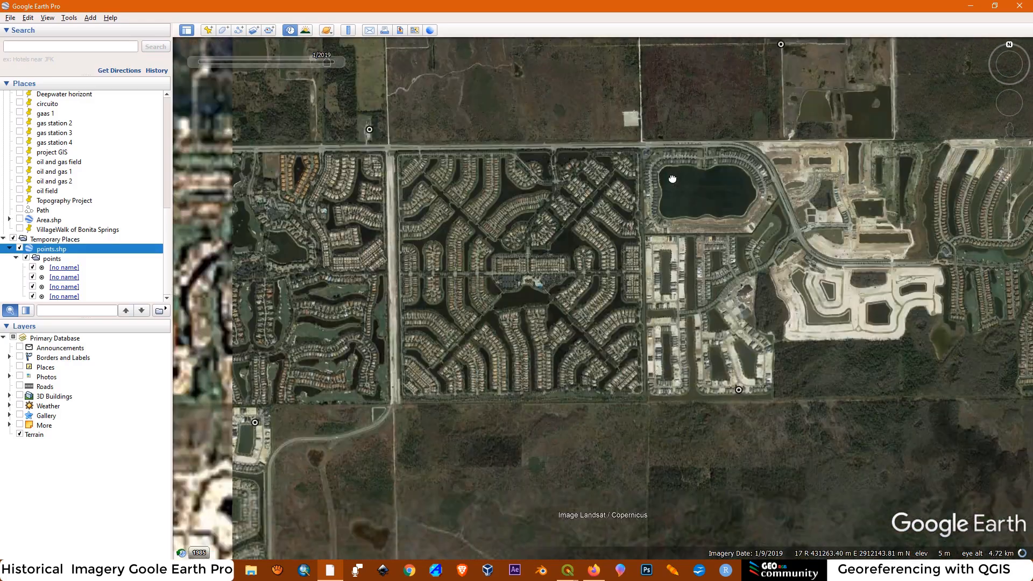
{"action": "scroll", "coordinate": [746, 292], "scroll_direction": "up", "scroll_amount": 2}
{"action": "scroll", "coordinate": [750, 298], "scroll_direction": "up", "scroll_amount": 5}
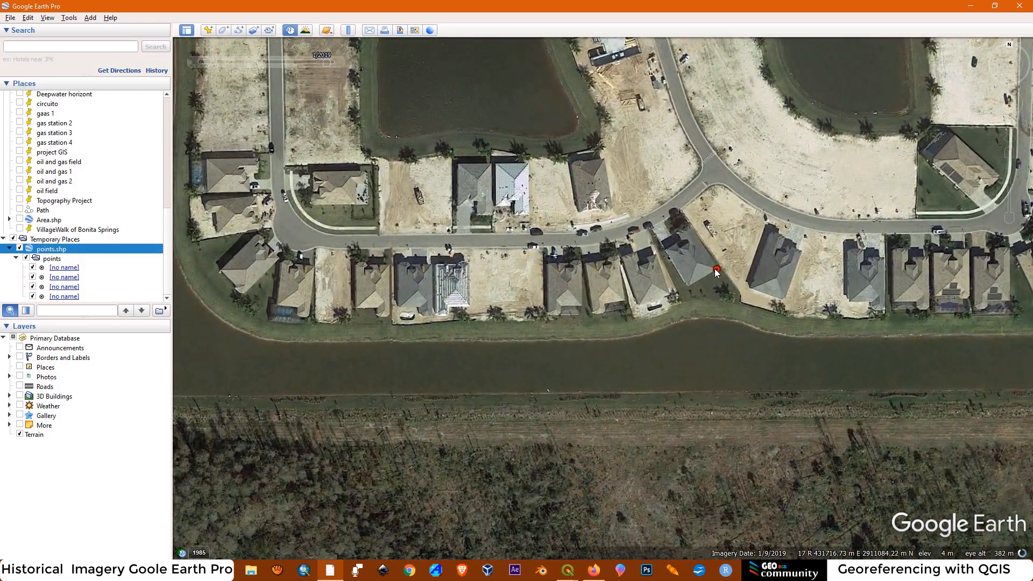
{"action": "scroll", "coordinate": [702, 289], "scroll_direction": "down", "scroll_amount": 5}
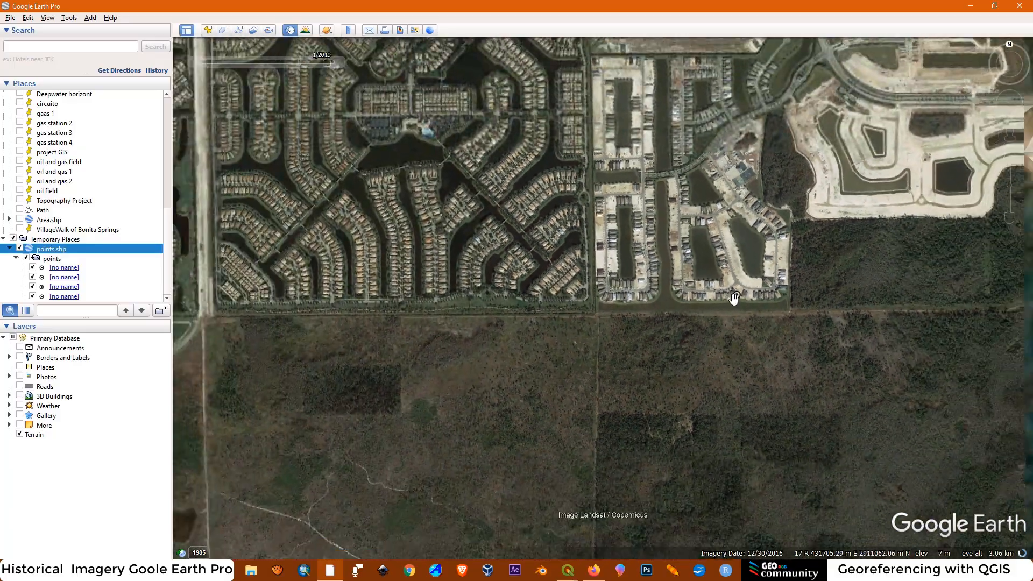
{"action": "scroll", "coordinate": [734, 297], "scroll_direction": "down", "scroll_amount": 2}
{"action": "left_click_drag", "start_coordinate": [338, 408], "coordinate": [548, 368]}
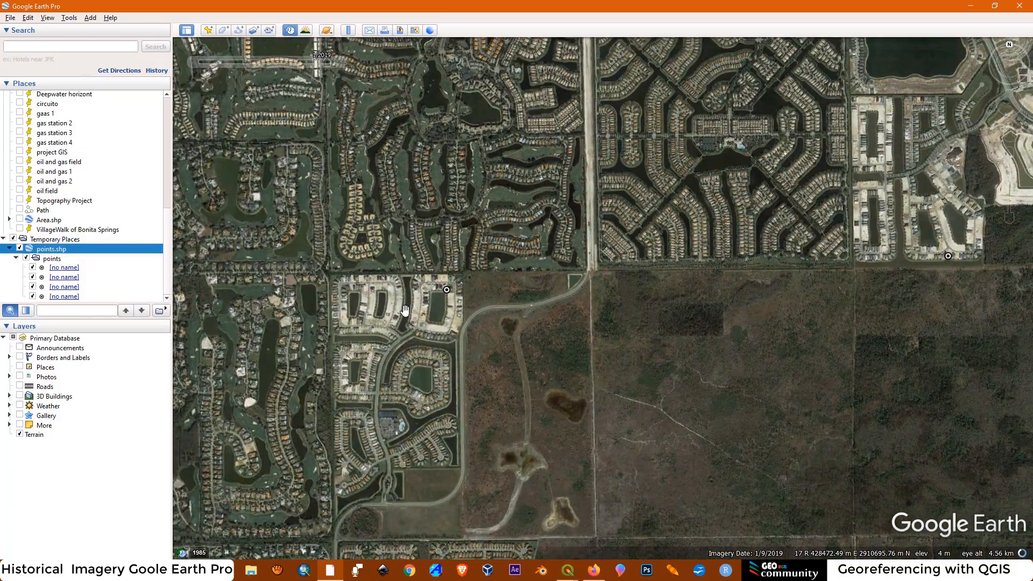
{"action": "scroll", "coordinate": [430, 295], "scroll_direction": "up", "scroll_amount": 6}
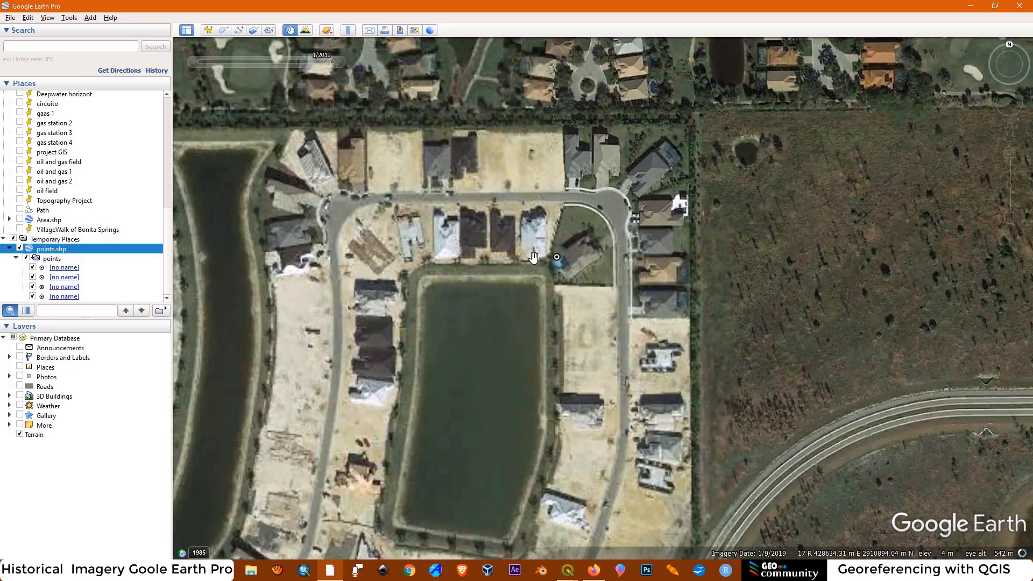
{"action": "scroll", "coordinate": [531, 258], "scroll_direction": "up", "scroll_amount": 4}
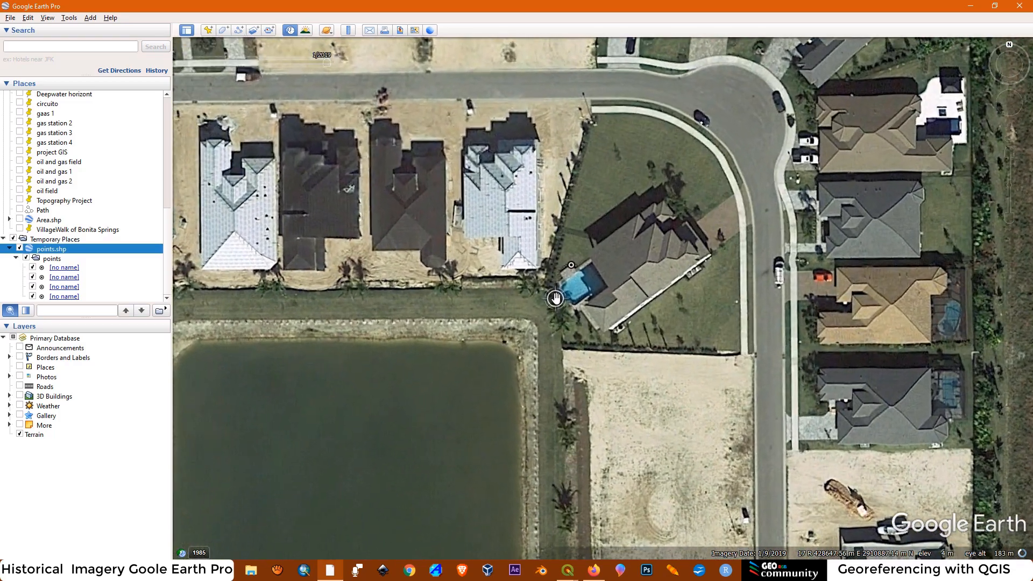
{"action": "scroll", "coordinate": [556, 298], "scroll_direction": "up", "scroll_amount": 1}
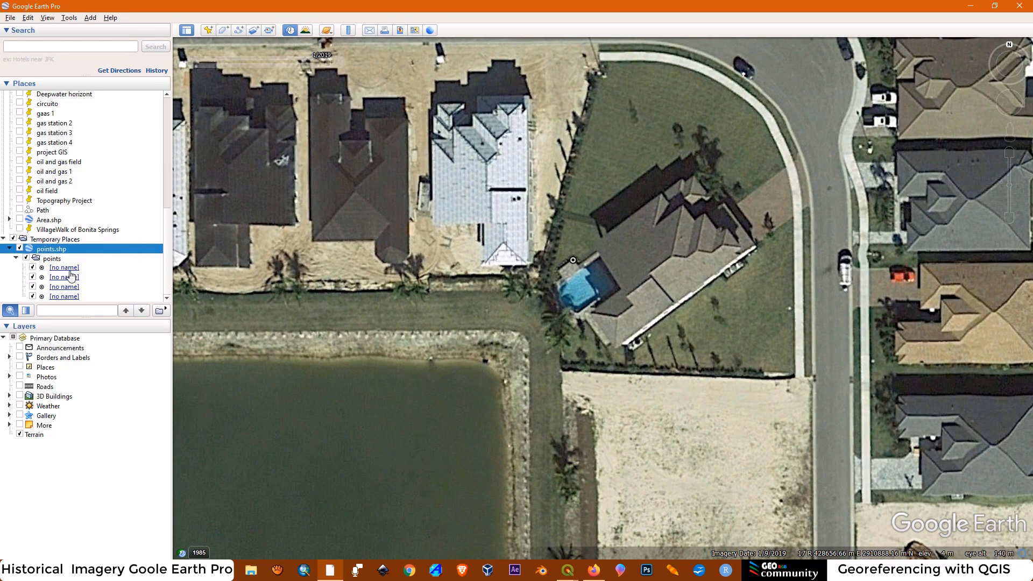
Fly to the first point in the points folder and open its placemark properties to examine its UTM coordinates
{"action": "right_click", "coordinate": [63, 270]}
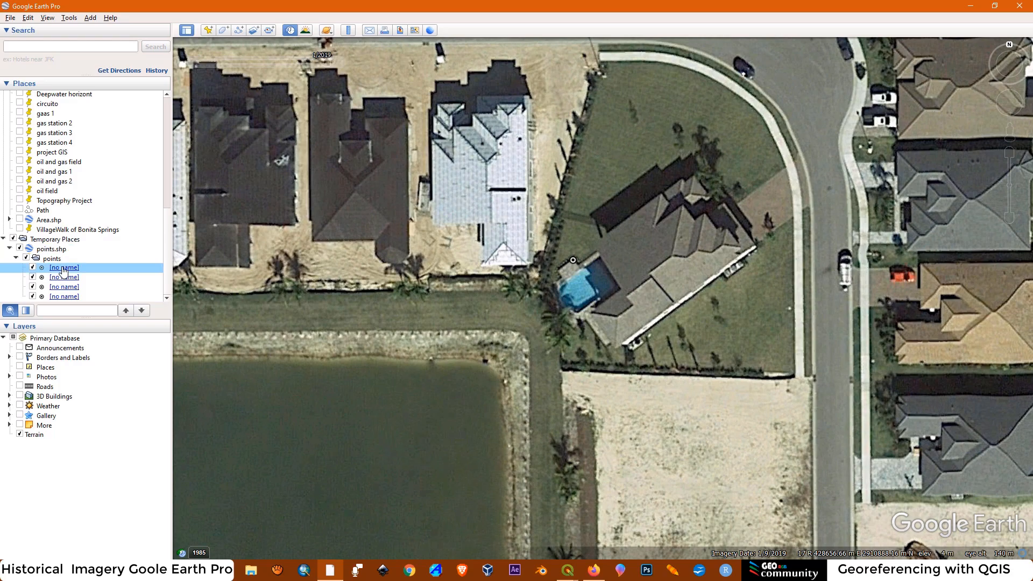
{"action": "key", "text": "Escape"}
{"action": "double_click", "coordinate": [44, 269]}
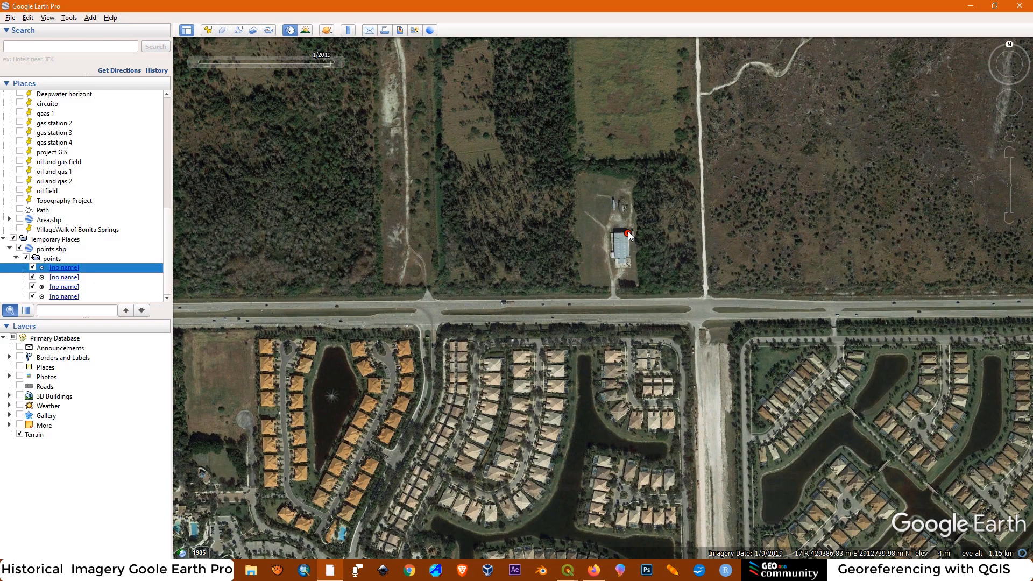
{"action": "right_click", "coordinate": [628, 231]}
{"action": "key", "text": "Escape"}
{"action": "right_click", "coordinate": [71, 267]}
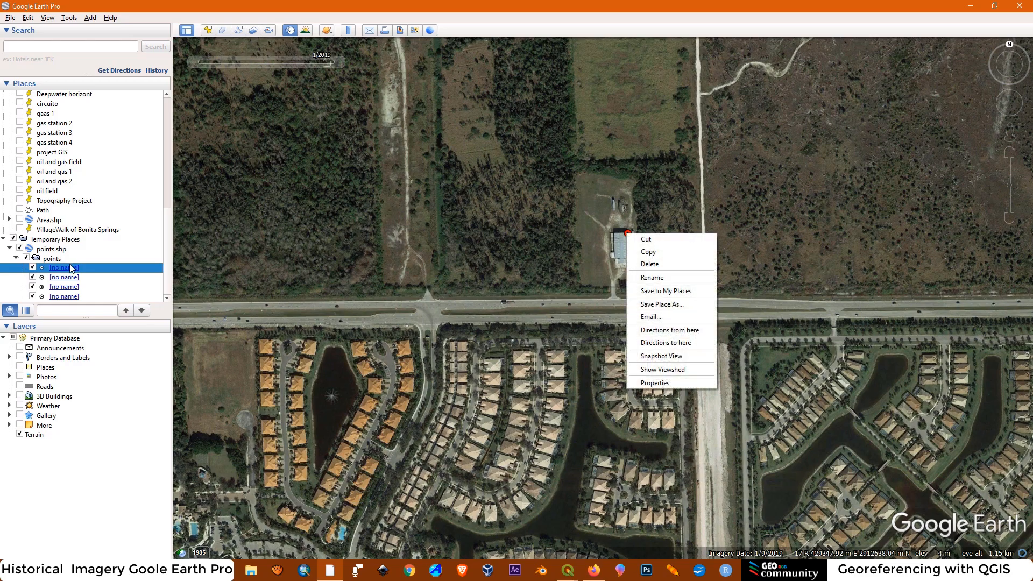
{"action": "left_click", "coordinate": [651, 385]}
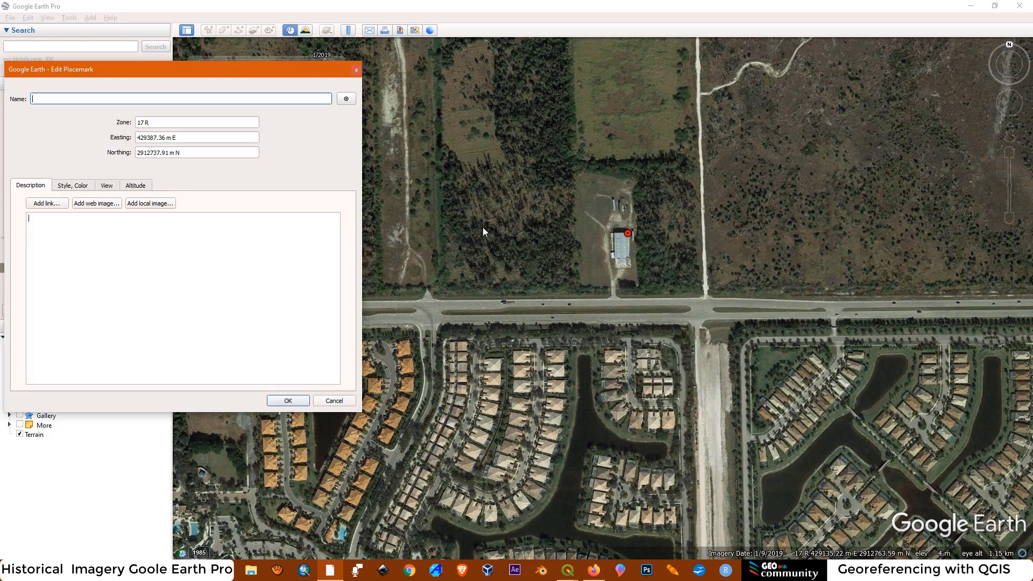
{"action": "left_click_drag", "start_coordinate": [169, 69], "coordinate": [619, 85]}
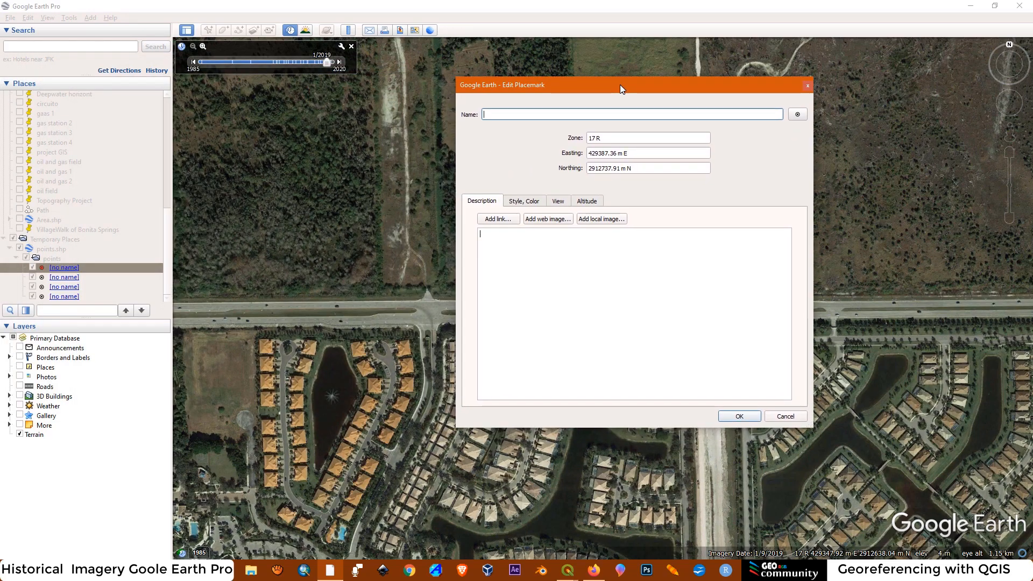
Open the points attribute table in QGIS and arrange it beside the Google Earth placemark properties to compare the coordinates
{"action": "left_click_drag", "start_coordinate": [658, 5], "coordinate": [985, 35]}
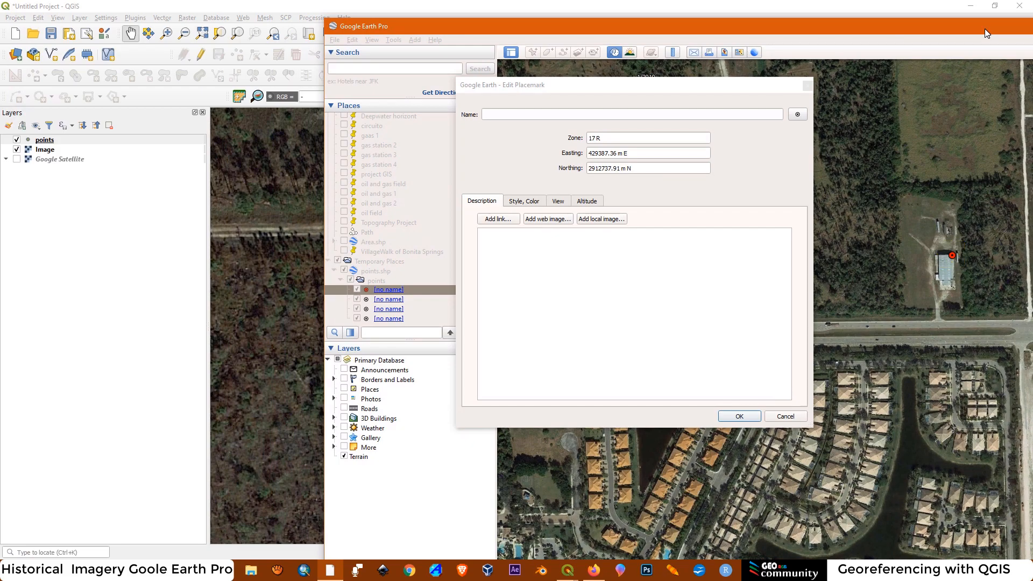
{"action": "left_click", "coordinate": [43, 141]}
{"action": "right_click", "coordinate": [42, 144]}
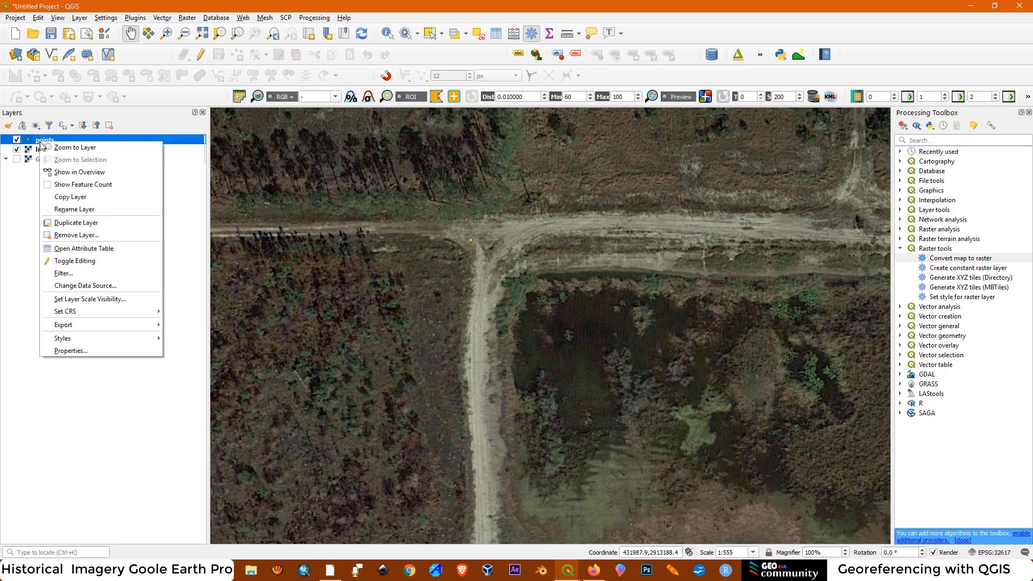
{"action": "left_click", "coordinate": [83, 249]}
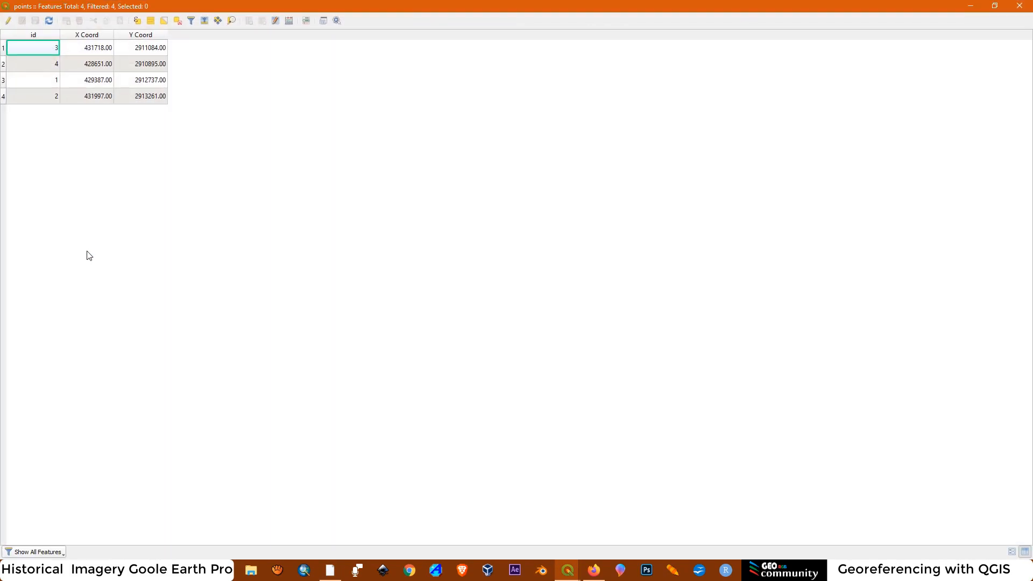
{"action": "left_click", "coordinate": [995, 6]}
{"action": "left_click_drag", "start_coordinate": [544, 23], "coordinate": [260, 26]}
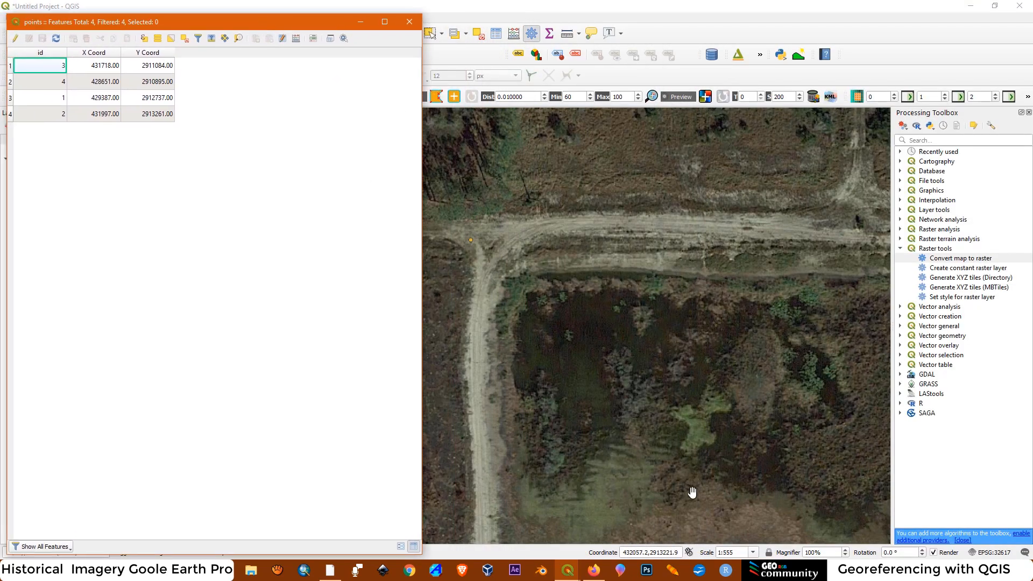
{"action": "left_click", "coordinate": [382, 570]}
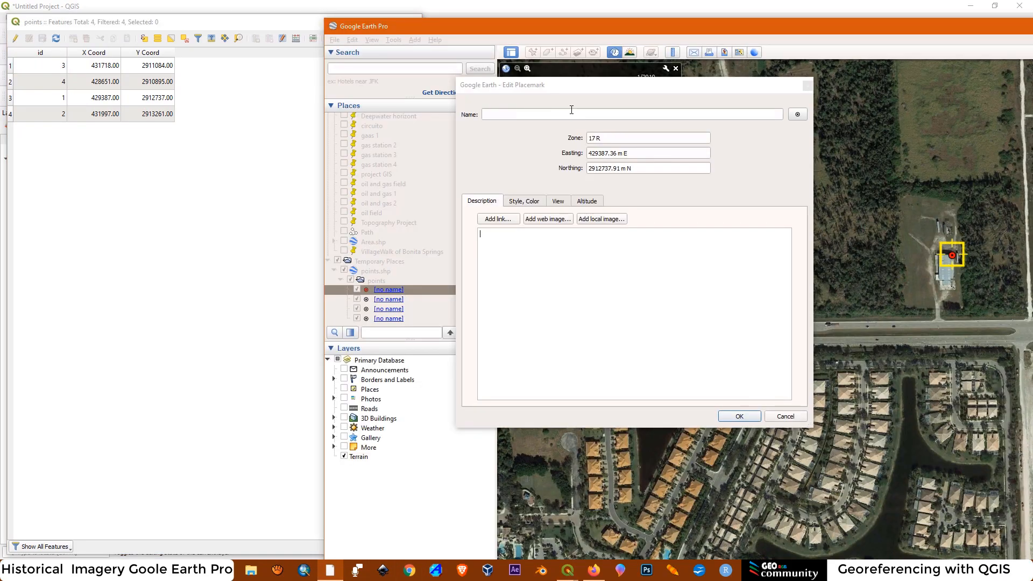
{"action": "left_click_drag", "start_coordinate": [572, 85], "coordinate": [461, 48]}
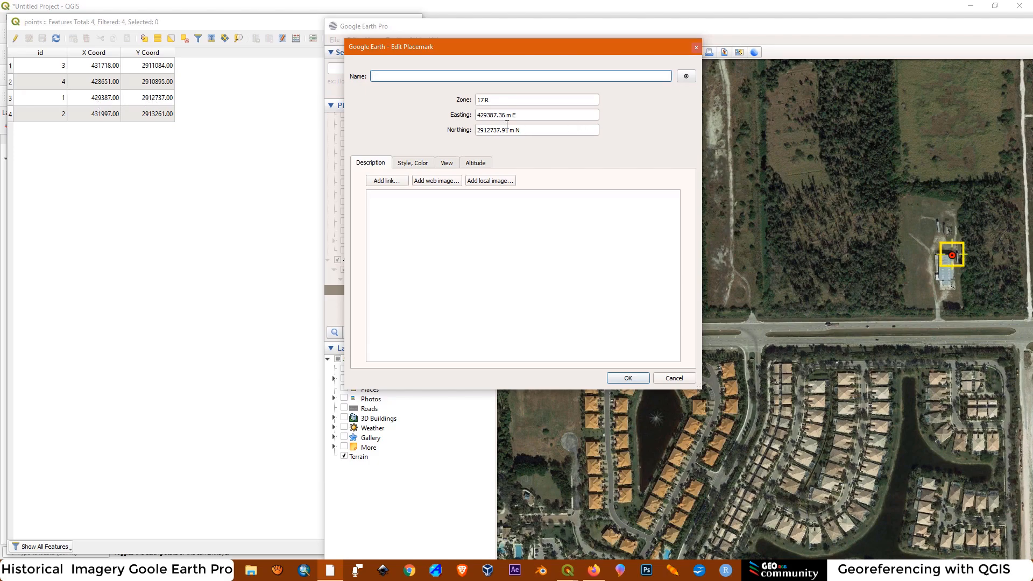
Close the placemark properties without changes and restore the Google Earth Pro window to full screen
{"action": "left_click", "coordinate": [695, 49]}
{"action": "left_click_drag", "start_coordinate": [698, 27], "coordinate": [355, 18]}
{"action": "left_click", "coordinate": [972, 20]}
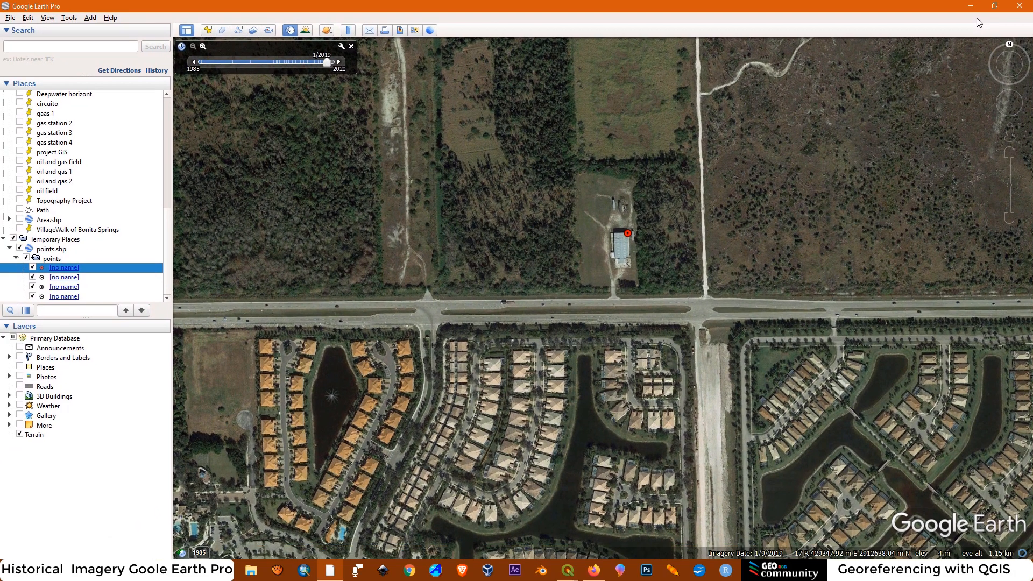
{"action": "right_click", "coordinate": [628, 233]}
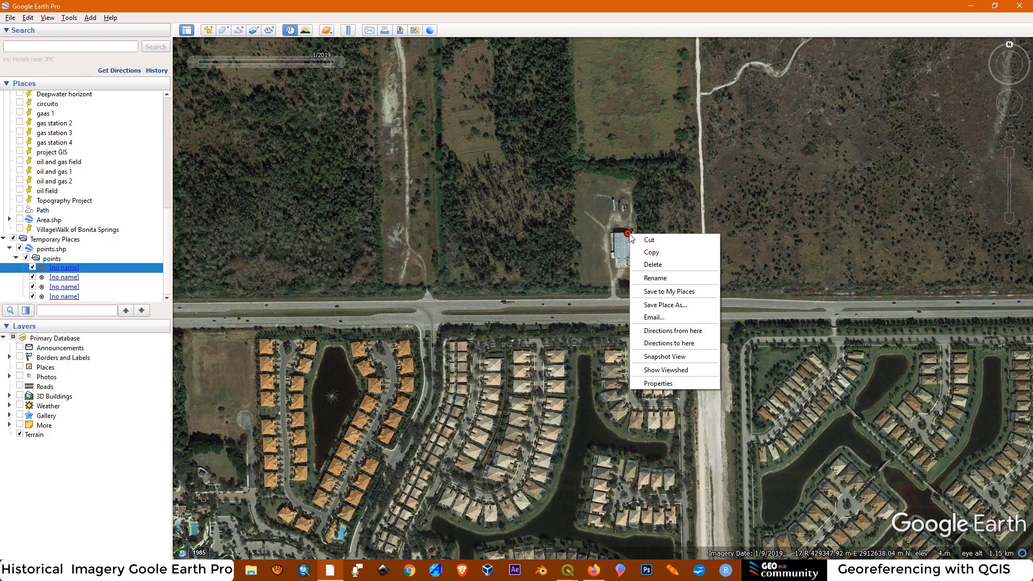
{"action": "left_click", "coordinate": [627, 213]}
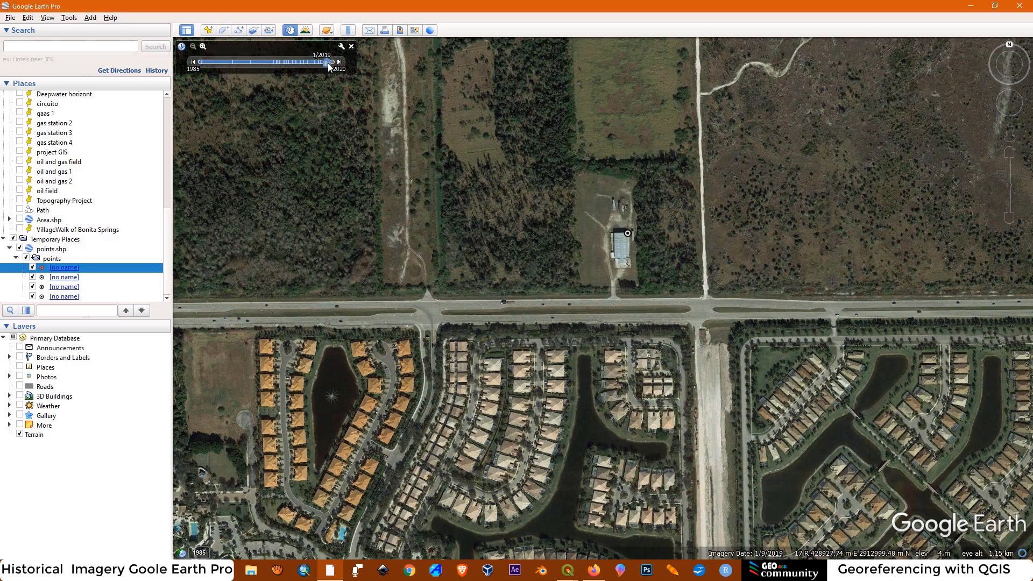
Compare the warehouse control point's surroundings in the historical imagery of March 1994 and December 2007
{"action": "left_click_drag", "start_coordinate": [246, 61], "coordinate": [233, 61]}
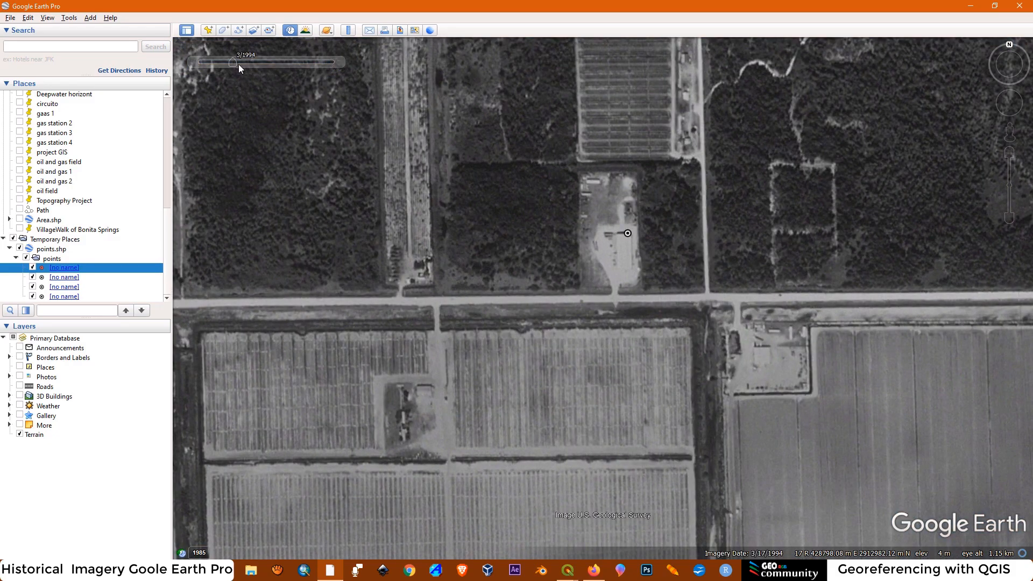
{"action": "mouse_move", "coordinate": [233, 65]}
{"action": "left_click_drag", "start_coordinate": [288, 67], "coordinate": [289, 68]}
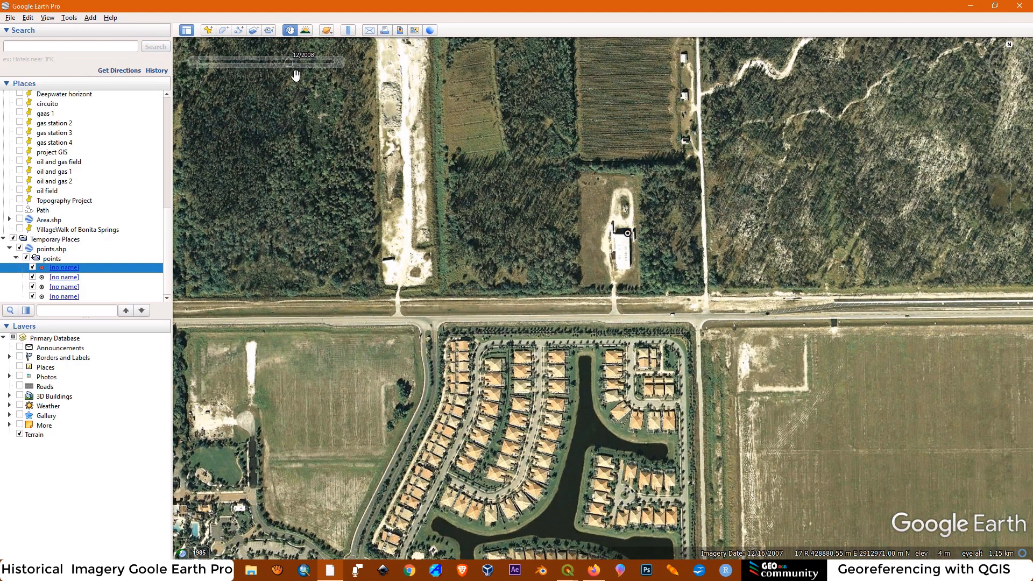
{"action": "mouse_move", "coordinate": [300, 61]}
{"action": "scroll", "coordinate": [591, 318], "scroll_direction": "down", "scroll_amount": 5}
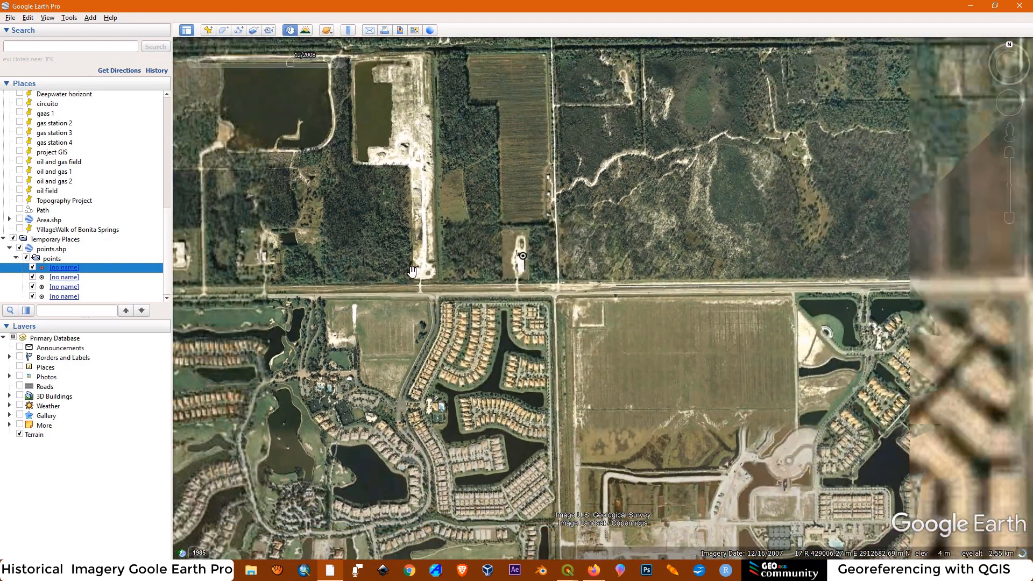
Inspect the locations and surroundings of the control points one after another in the December 2008 historical imagery
{"action": "scroll", "coordinate": [722, 193], "scroll_direction": "up", "scroll_amount": 5}
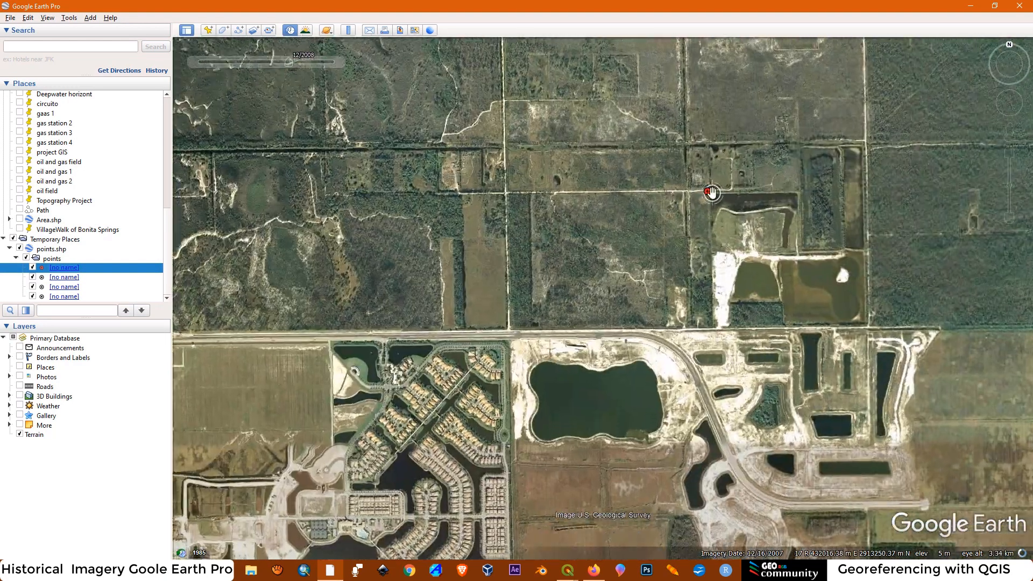
{"action": "scroll", "coordinate": [721, 193], "scroll_direction": "up", "scroll_amount": 2}
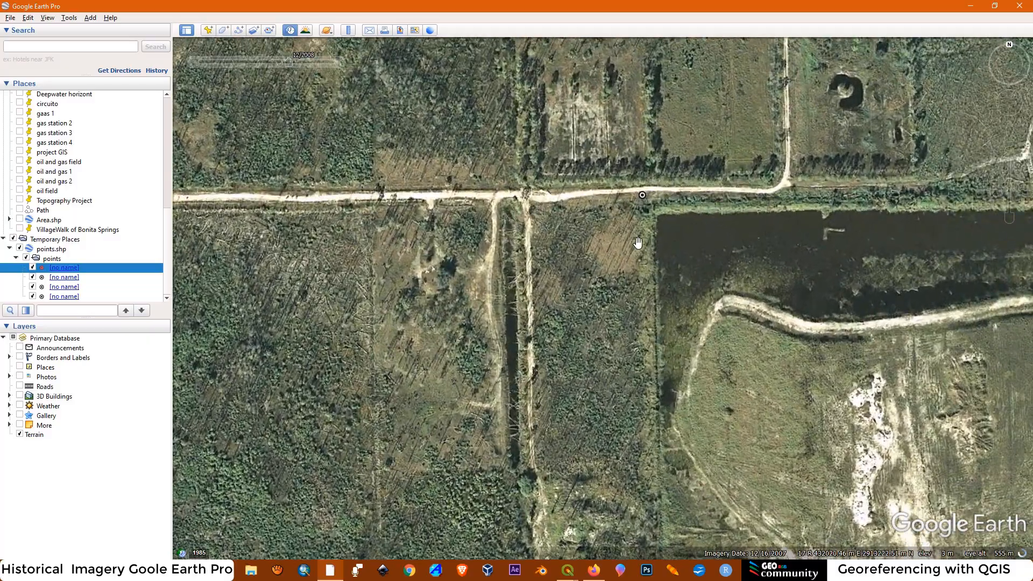
{"action": "scroll", "coordinate": [708, 194], "scroll_direction": "down", "scroll_amount": 5}
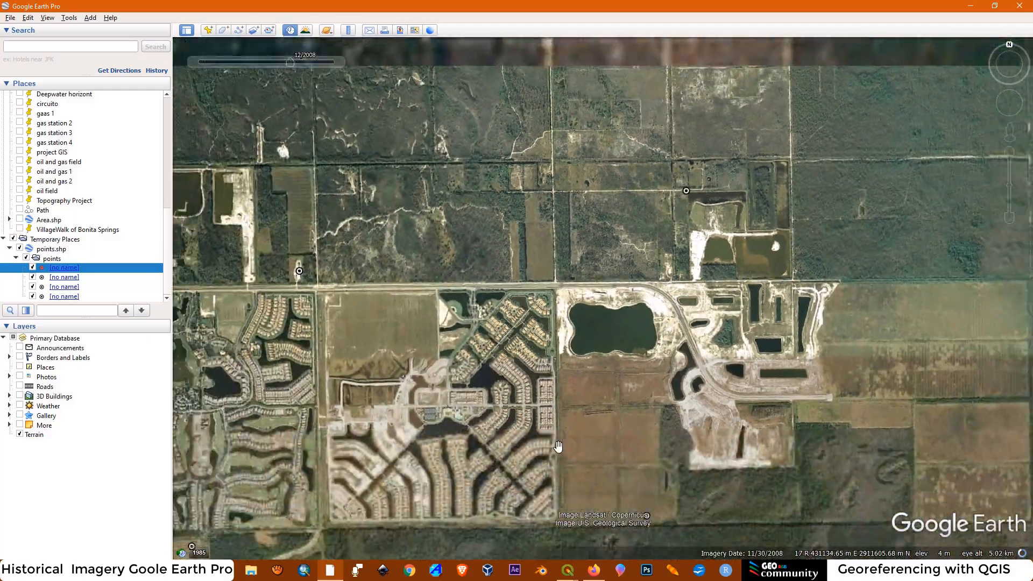
{"action": "left_click_drag", "start_coordinate": [558, 446], "coordinate": [632, 274]}
{"action": "scroll", "coordinate": [740, 317], "scroll_direction": "up", "scroll_amount": 5}
{"action": "scroll", "coordinate": [753, 299], "scroll_direction": "down", "scroll_amount": 4}
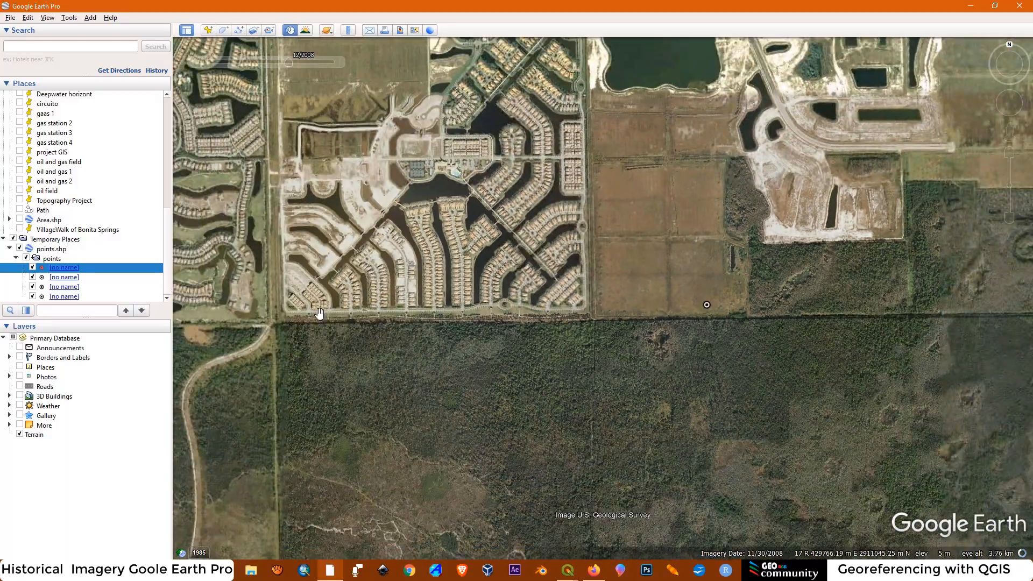
{"action": "left_click_drag", "start_coordinate": [400, 356], "coordinate": [733, 219]}
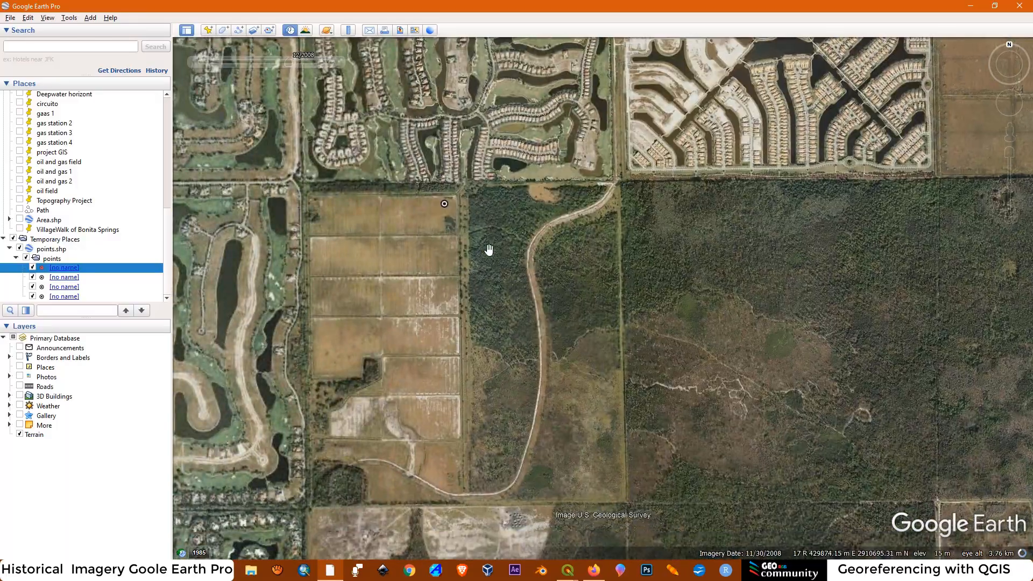
{"action": "scroll", "coordinate": [441, 211], "scroll_direction": "up", "scroll_amount": 4}
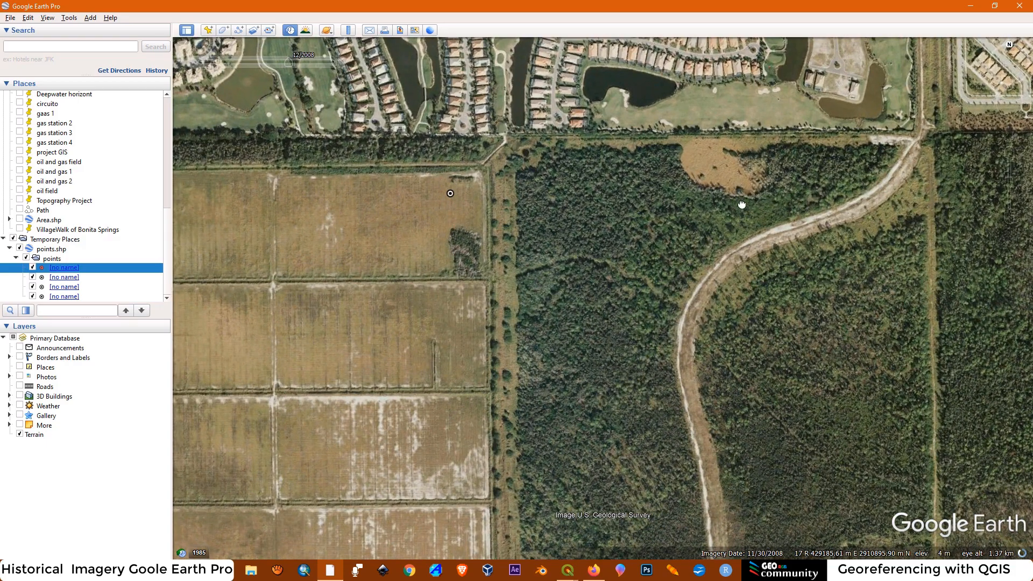
{"action": "left_click_drag", "start_coordinate": [740, 191], "coordinate": [722, 451]}
{"action": "scroll", "coordinate": [436, 255], "scroll_direction": "down", "scroll_amount": 2}
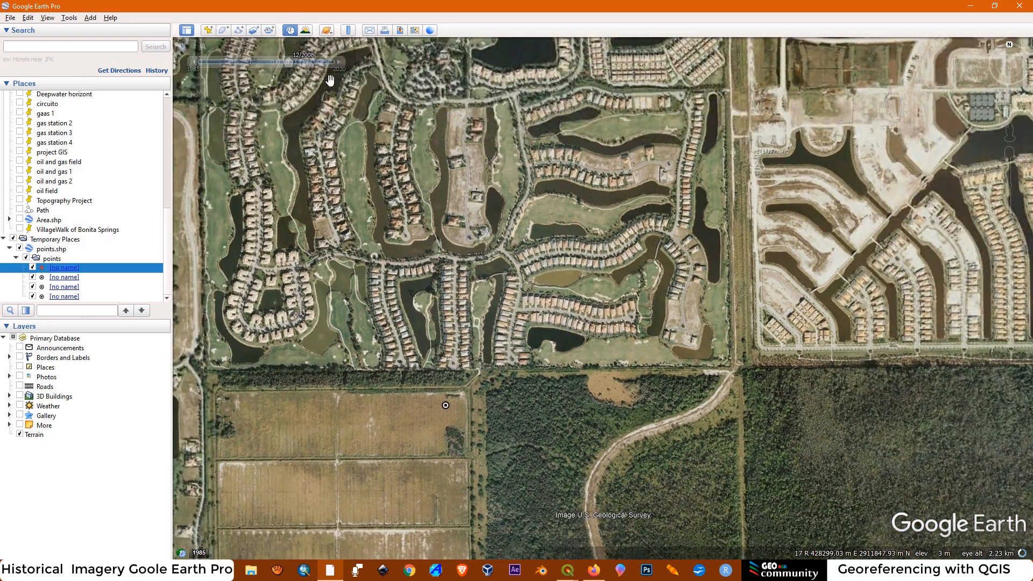
Display the January 2019 historical imagery and examine the residential communities lying between the control points
{"action": "left_click", "coordinate": [327, 63]}
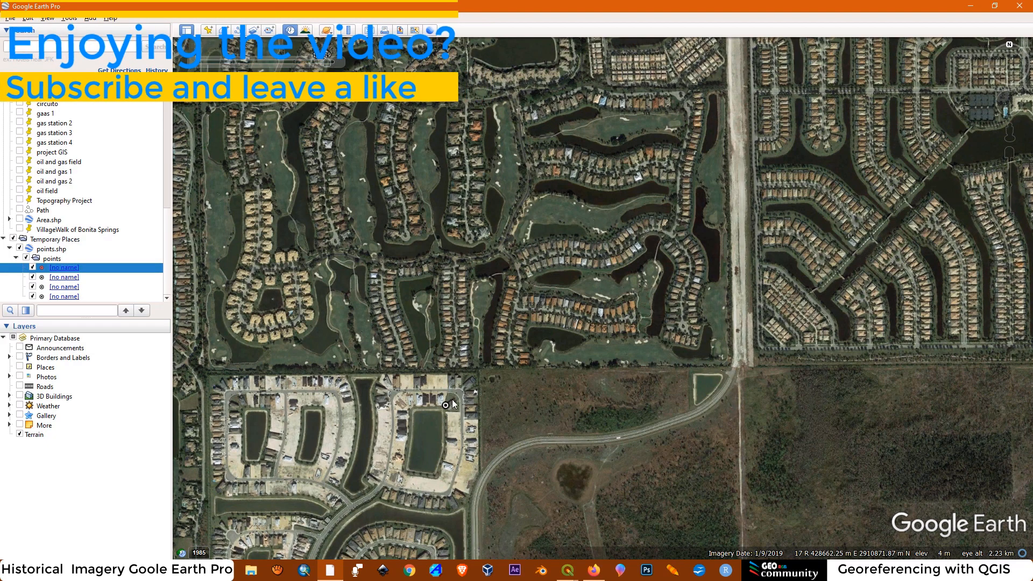
{"action": "left_click_drag", "start_coordinate": [678, 195], "coordinate": [641, 418]}
{"action": "left_click_drag", "start_coordinate": [819, 186], "coordinate": [584, 149]}
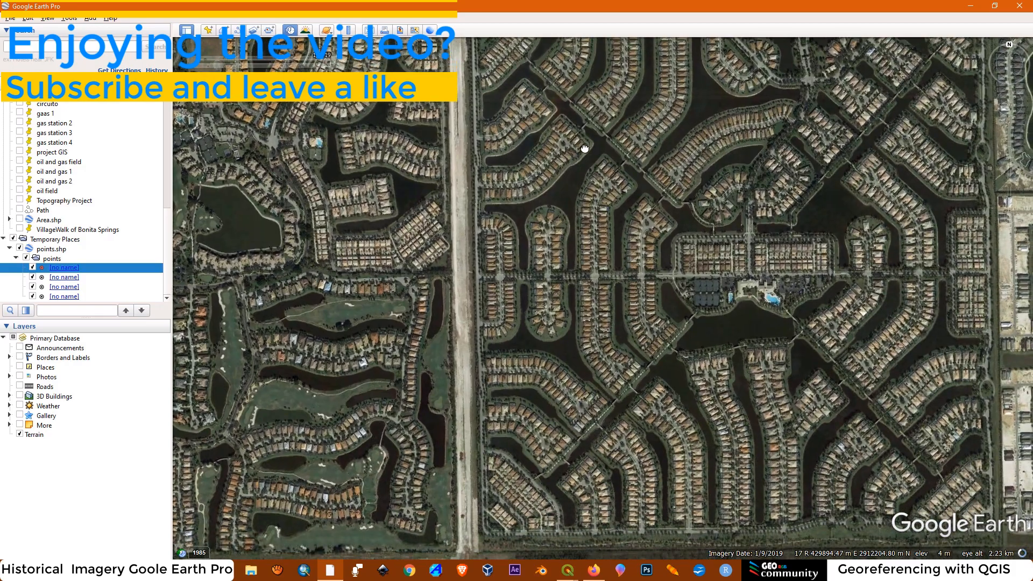
{"action": "scroll", "coordinate": [669, 304], "scroll_direction": "down", "scroll_amount": 2}
{"action": "left_click_drag", "start_coordinate": [741, 303], "coordinate": [660, 324]}
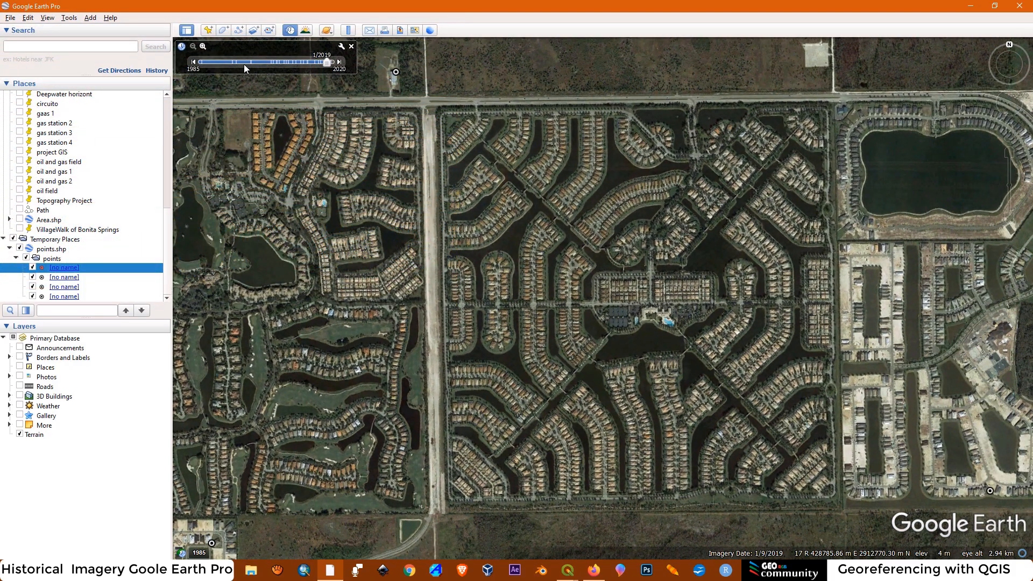
Set the historical imagery to January 1999 and frame the farm fields together with all four control points
{"action": "left_click", "coordinate": [244, 63]}
{"action": "scroll", "coordinate": [560, 158], "scroll_direction": "down", "scroll_amount": 1}
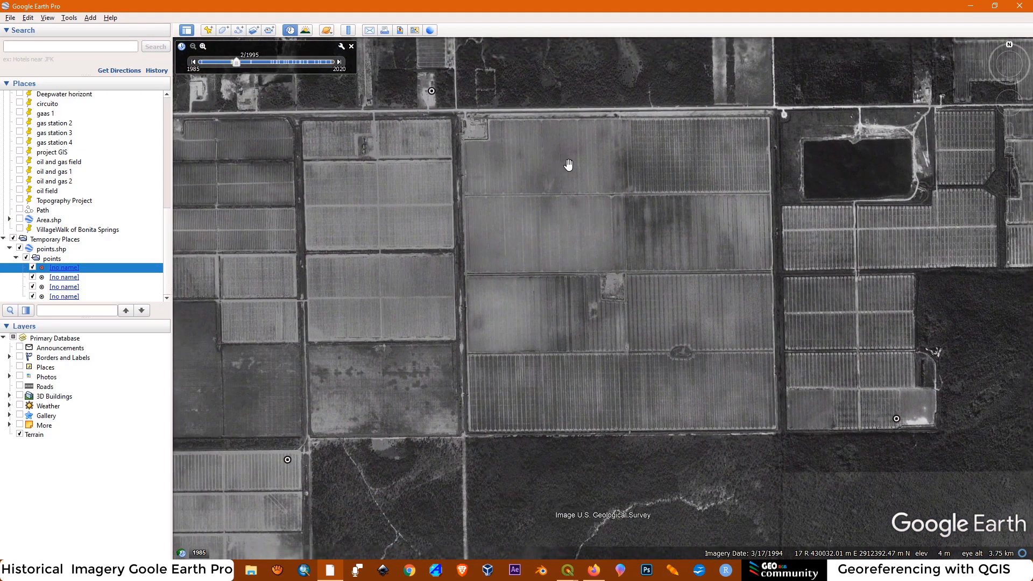
{"action": "left_click", "coordinate": [339, 62]}
{"action": "left_click_drag", "start_coordinate": [634, 212], "coordinate": [670, 250]}
{"action": "scroll", "coordinate": [622, 258], "scroll_direction": "down", "scroll_amount": 1}
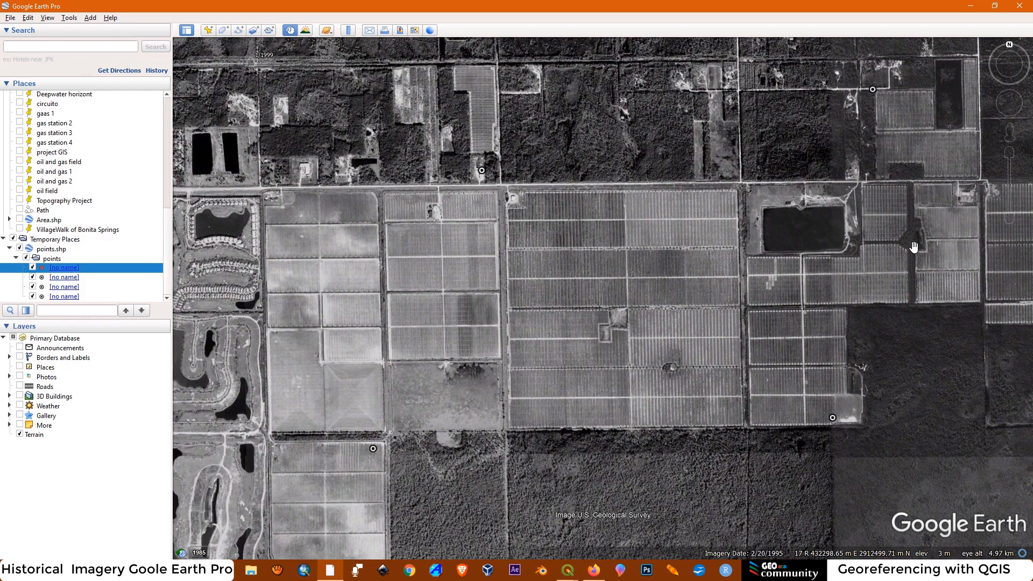
{"action": "left_click_drag", "start_coordinate": [704, 279], "coordinate": [684, 279]}
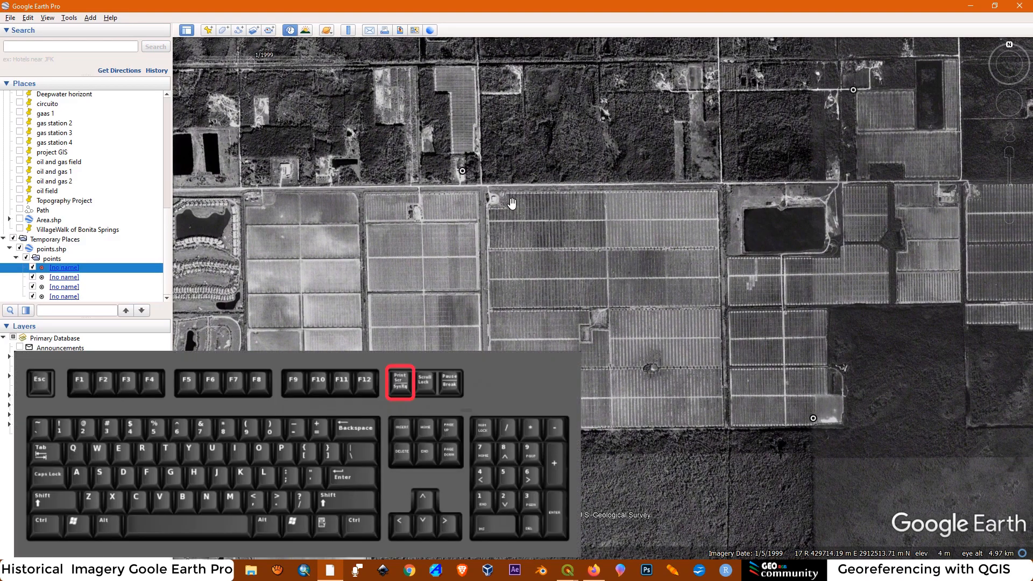
{"action": "scroll", "coordinate": [513, 202], "scroll_direction": "up", "scroll_amount": 2}
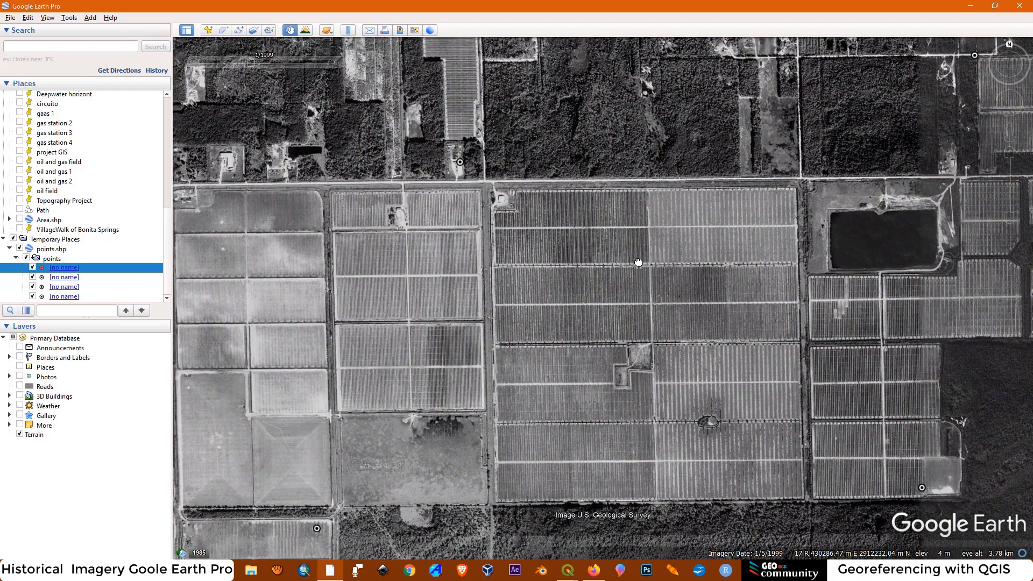
{"action": "left_click_drag", "start_coordinate": [639, 262], "coordinate": [627, 254]}
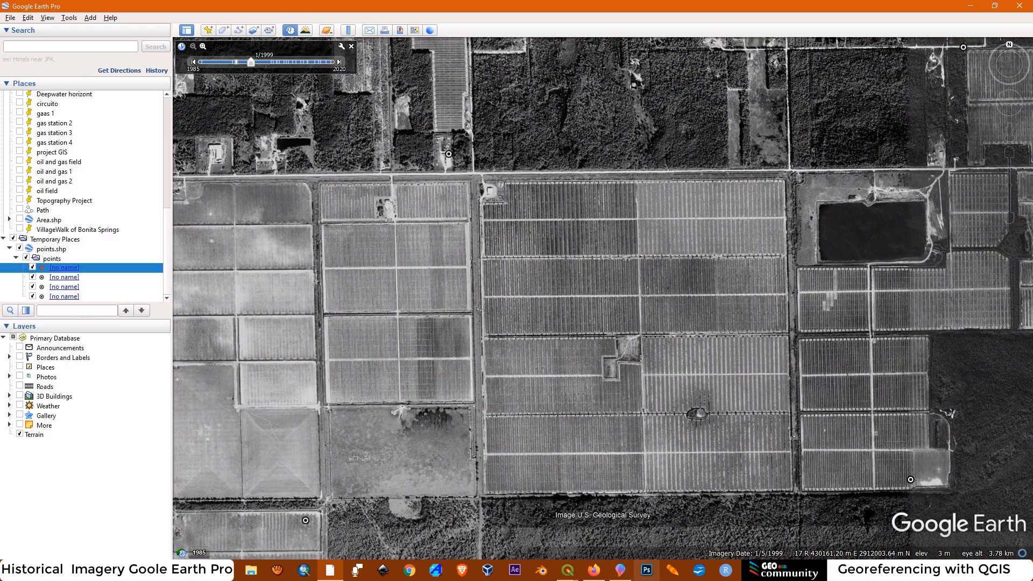
Switch to the annotated screenshot in Paint 3D and mark the four circled control points with white marker dots
{"action": "left_click", "coordinate": [621, 571]}
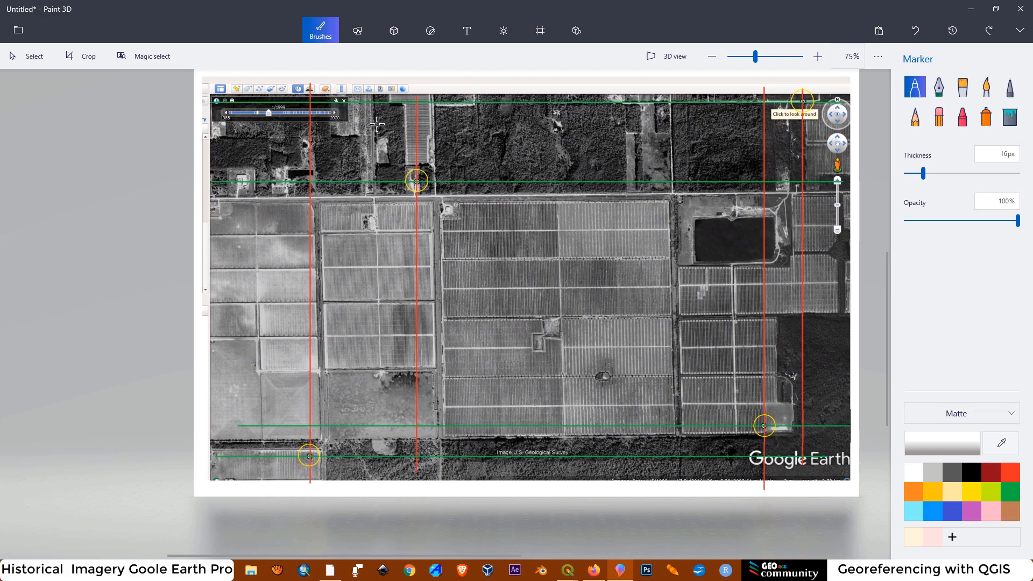
{"action": "left_click", "coordinate": [417, 181]}
{"action": "left_click", "coordinate": [801, 182]}
{"action": "left_click", "coordinate": [764, 425]}
{"action": "left_click", "coordinate": [309, 455]}
Try alternative marker dot arrangements within the central farm fields and undo them
{"action": "left_click", "coordinate": [527, 290]}
{"action": "left_click", "coordinate": [564, 300]}
{"action": "left_click", "coordinate": [534, 315]}
{"action": "left_click", "coordinate": [643, 230]}
{"action": "key", "text": "ctrl+z"}
{"action": "left_click", "coordinate": [445, 199]}
{"action": "left_click", "coordinate": [669, 236]}
{"action": "left_click", "coordinate": [656, 432]}
{"action": "left_click", "coordinate": [468, 406]}
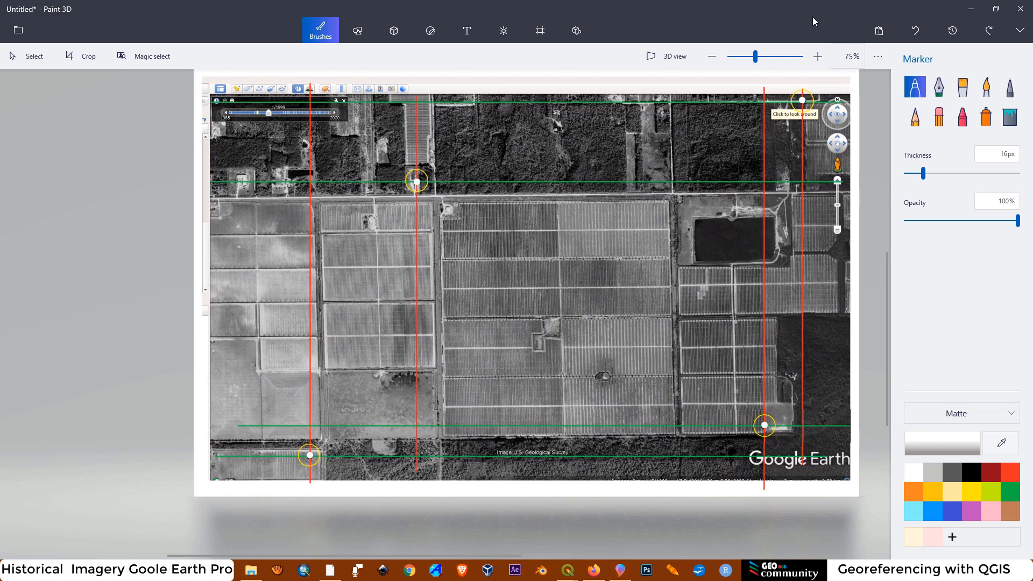
Leave the Paint 3D drawing open and minimized without saving it, and switch back to Google Earth Pro
{"action": "left_click", "coordinate": [1018, 7]}
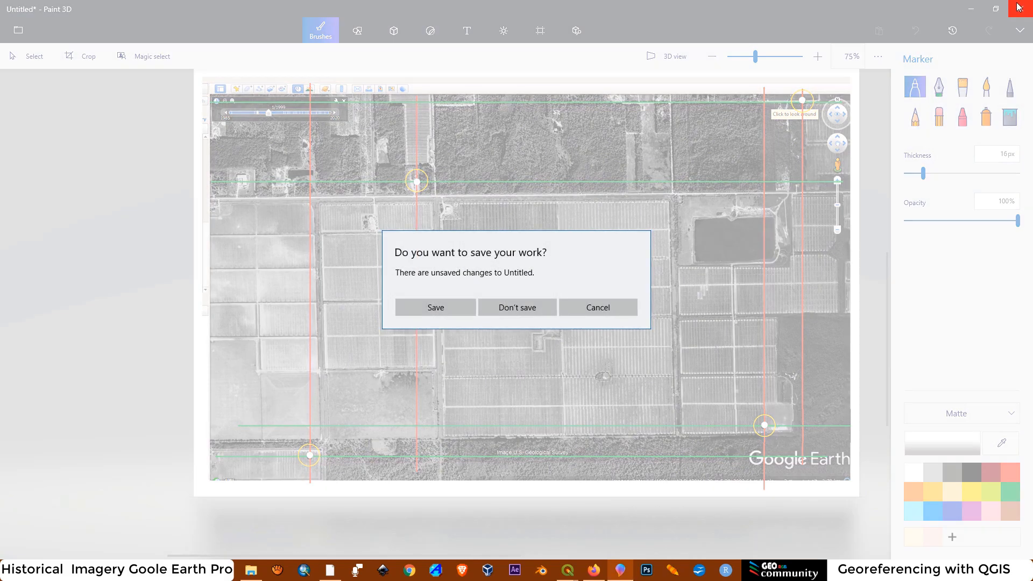
{"action": "left_click", "coordinate": [618, 307]}
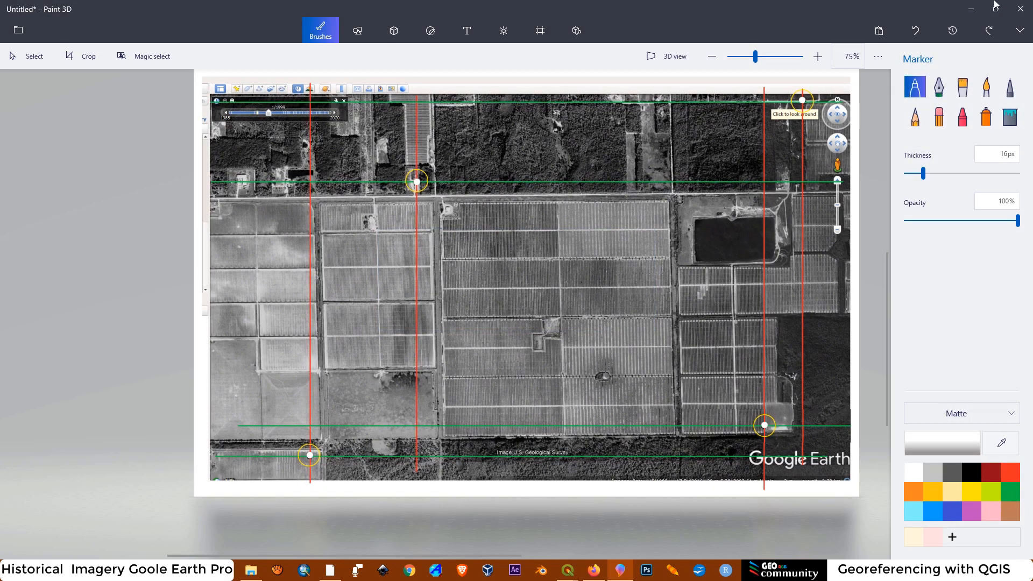
{"action": "left_click", "coordinate": [970, 8]}
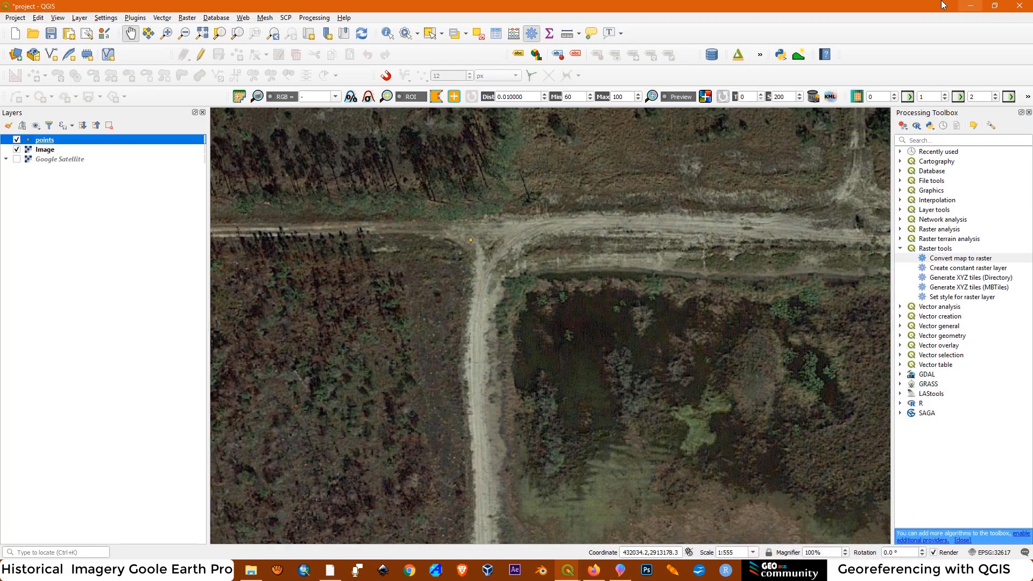
{"action": "left_click", "coordinate": [331, 570]}
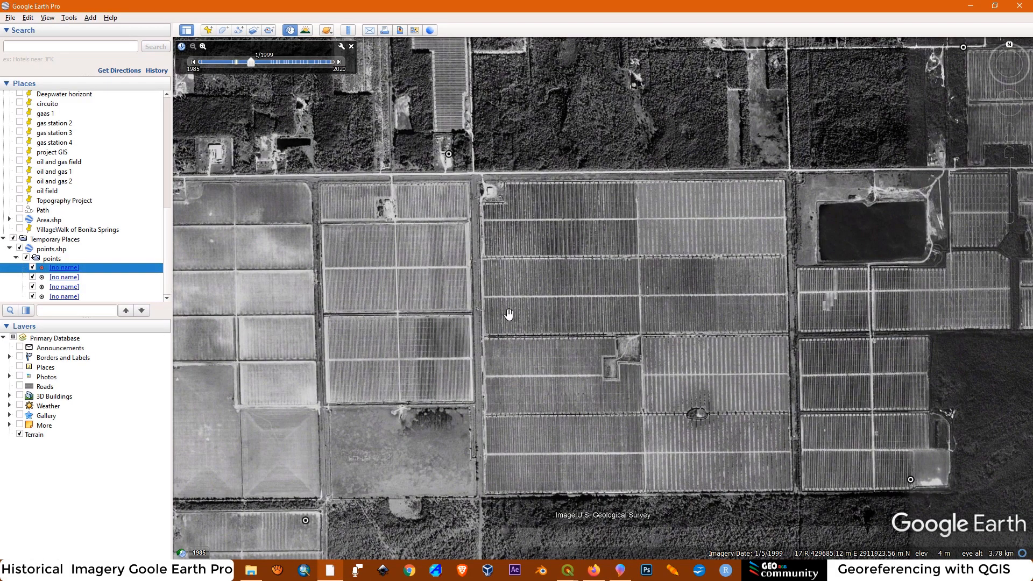
Frame all four control points in the January 1999 imagery and capture the screen, dismissing the Dropbox screenshot offer
{"action": "left_click_drag", "start_coordinate": [638, 267], "coordinate": [594, 272]}
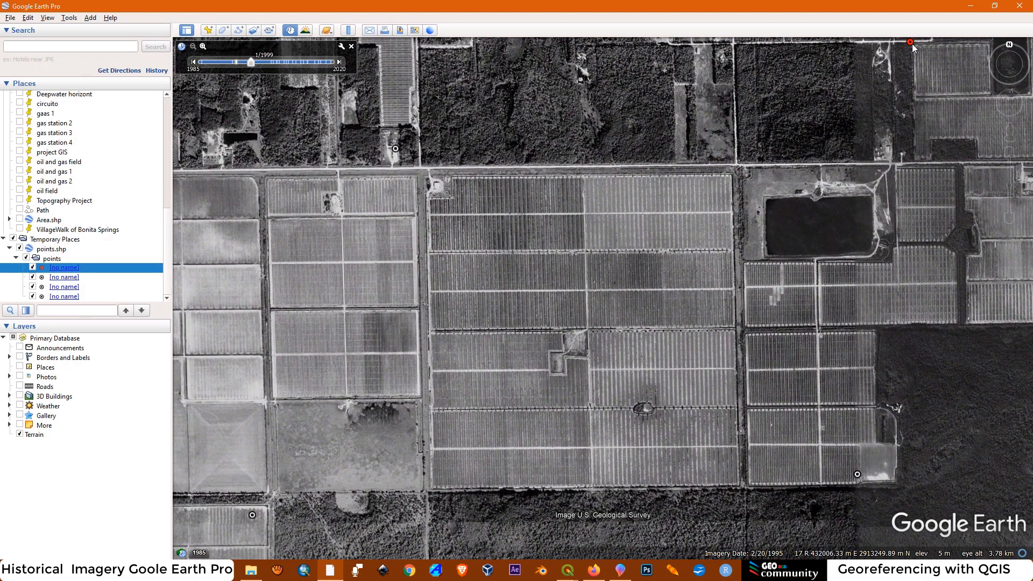
{"action": "left_click_drag", "start_coordinate": [711, 232], "coordinate": [699, 247]}
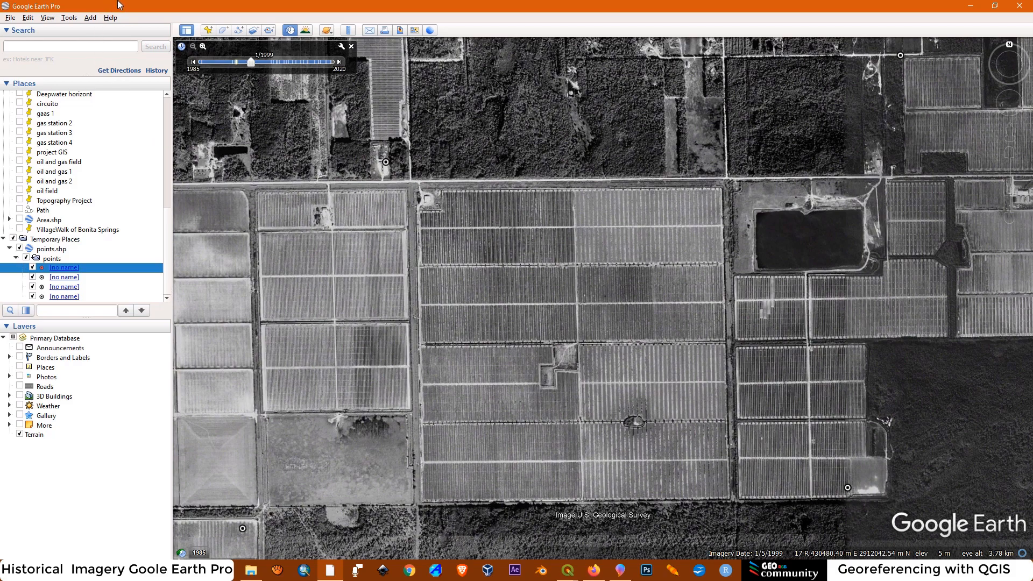
{"action": "key", "text": "Print"}
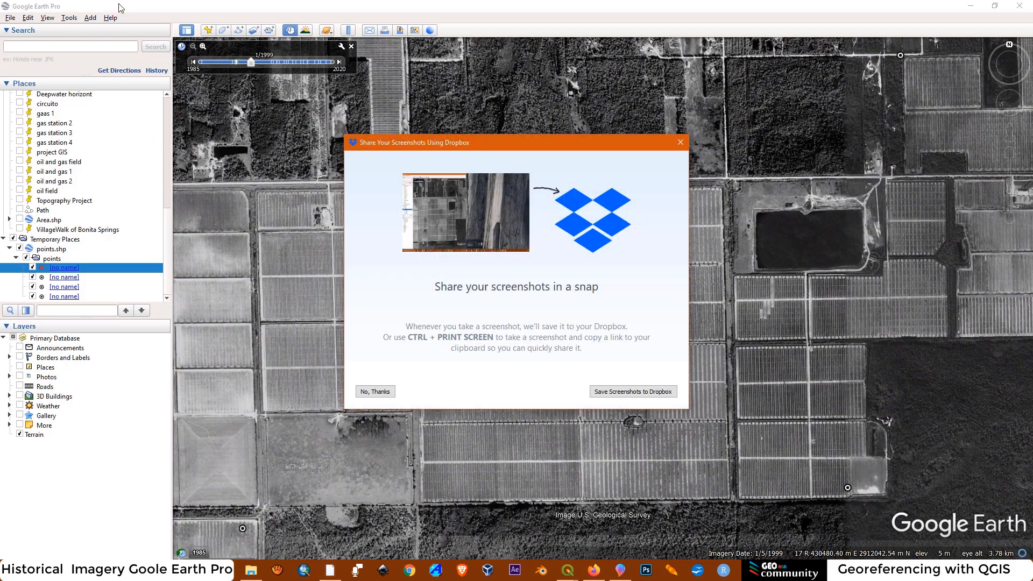
{"action": "left_click", "coordinate": [679, 143]}
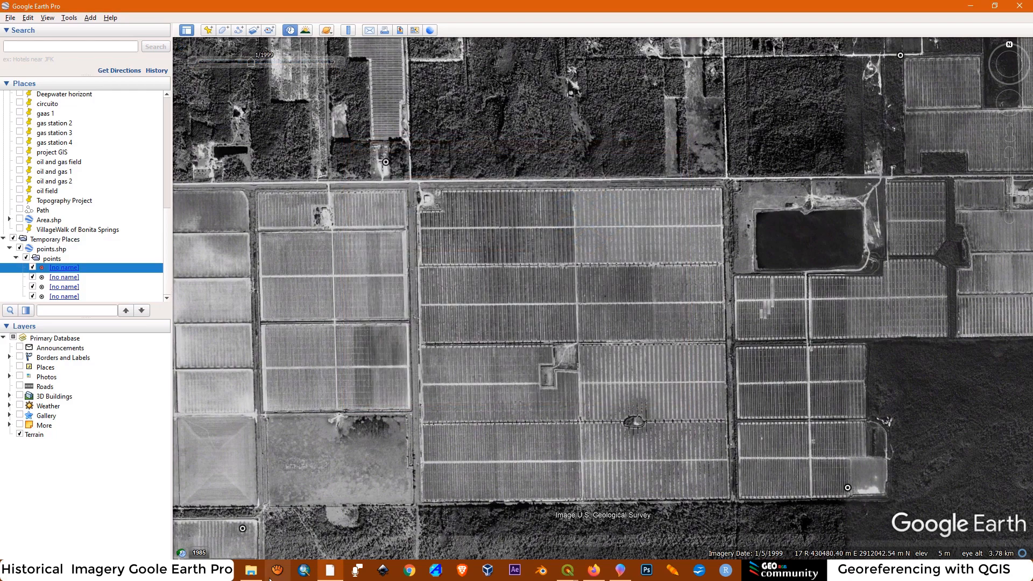
Open Paint and paste the captured Google Earth screenshot onto the blank canvas
{"action": "key", "text": "super"}
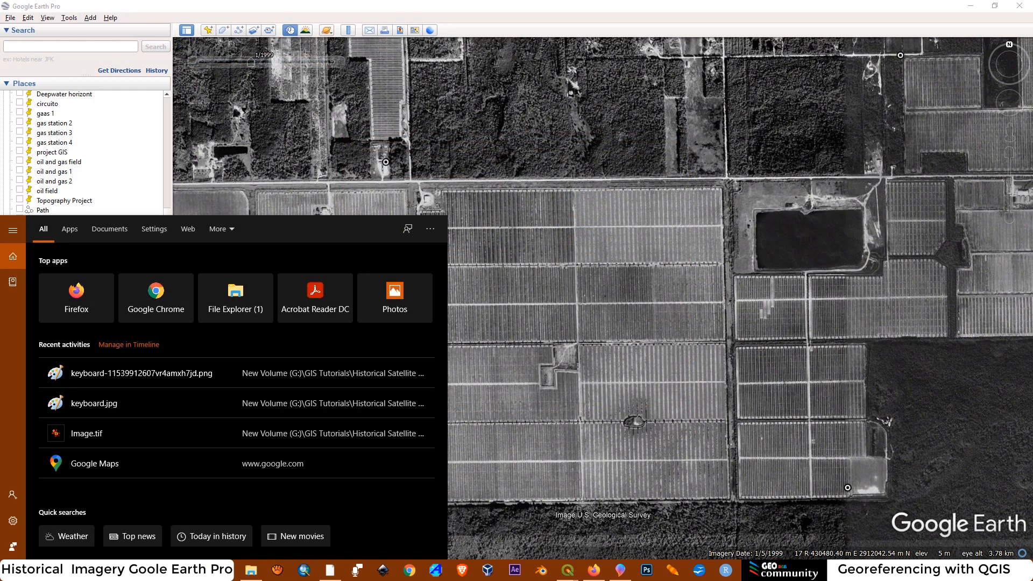
{"action": "type", "text": "p"}
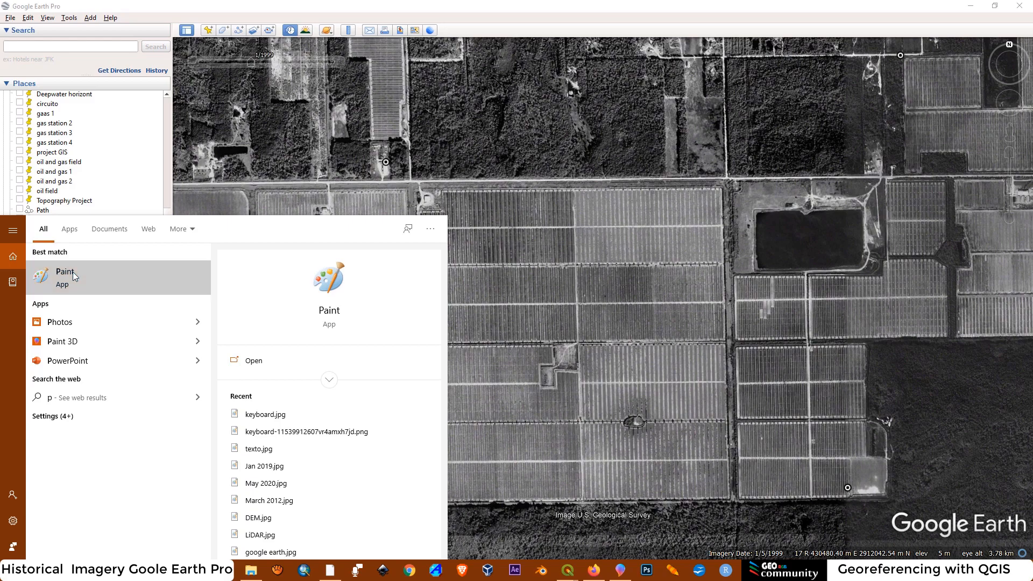
{"action": "left_click", "coordinate": [73, 272]}
{"action": "left_click", "coordinate": [14, 60]}
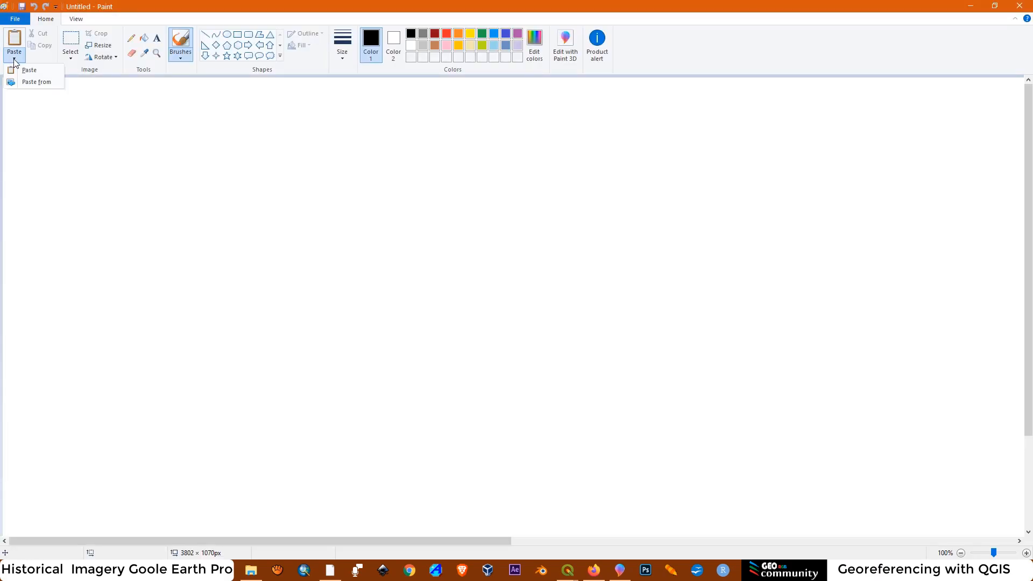
{"action": "left_click", "coordinate": [29, 70]}
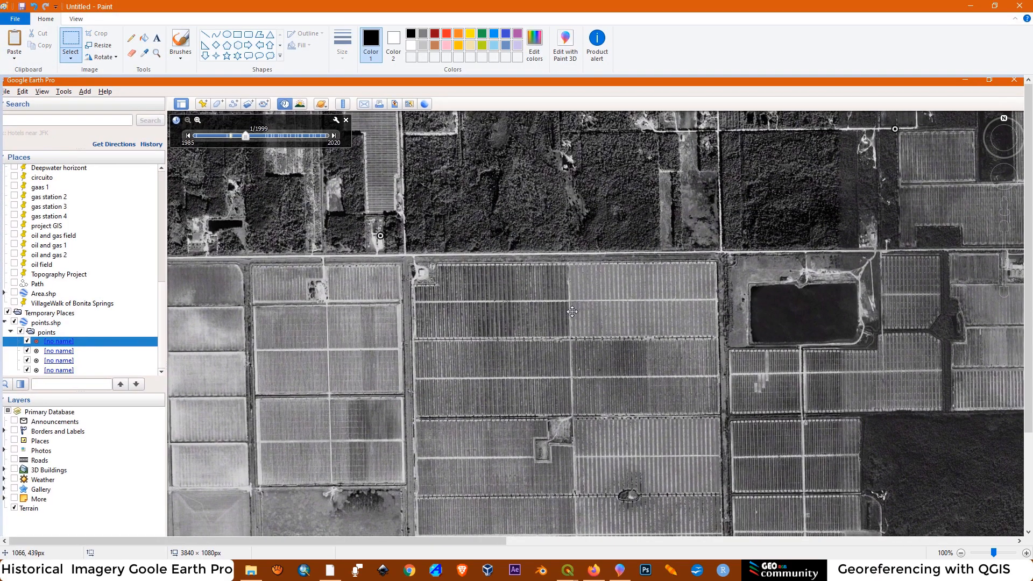
Shift the pasted screenshot slightly up and to the left on the canvas, leaving its size and skew settings unchanged
{"action": "left_click_drag", "start_coordinate": [573, 313], "coordinate": [543, 299]}
{"action": "scroll", "coordinate": [584, 266], "scroll_direction": "down", "scroll_amount": 3}
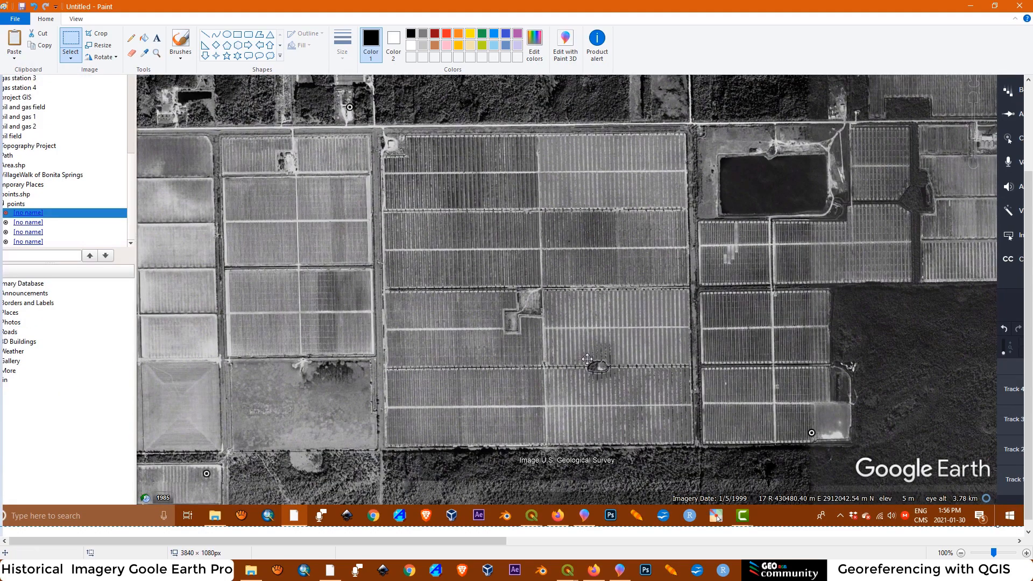
{"action": "scroll", "coordinate": [587, 358], "scroll_direction": "up", "scroll_amount": 3}
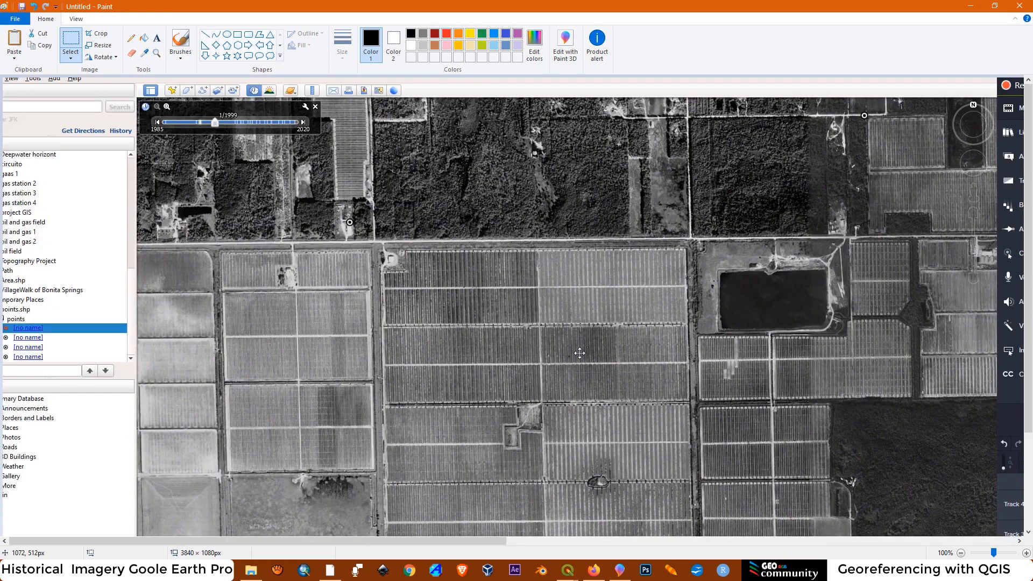
{"action": "left_click", "coordinate": [98, 46]}
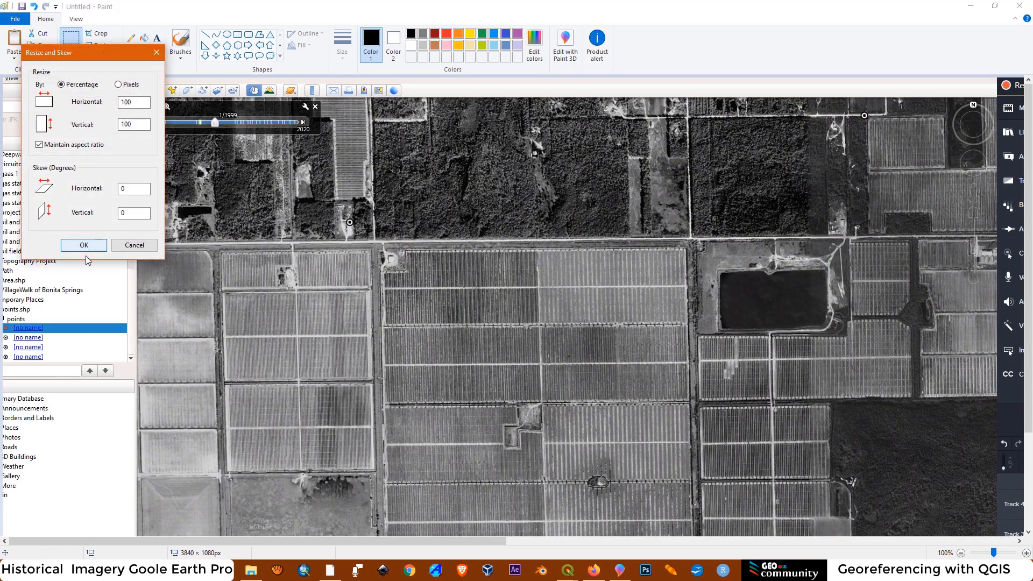
{"action": "left_click", "coordinate": [156, 54]}
{"action": "left_click_drag", "start_coordinate": [453, 330], "coordinate": [434, 300]}
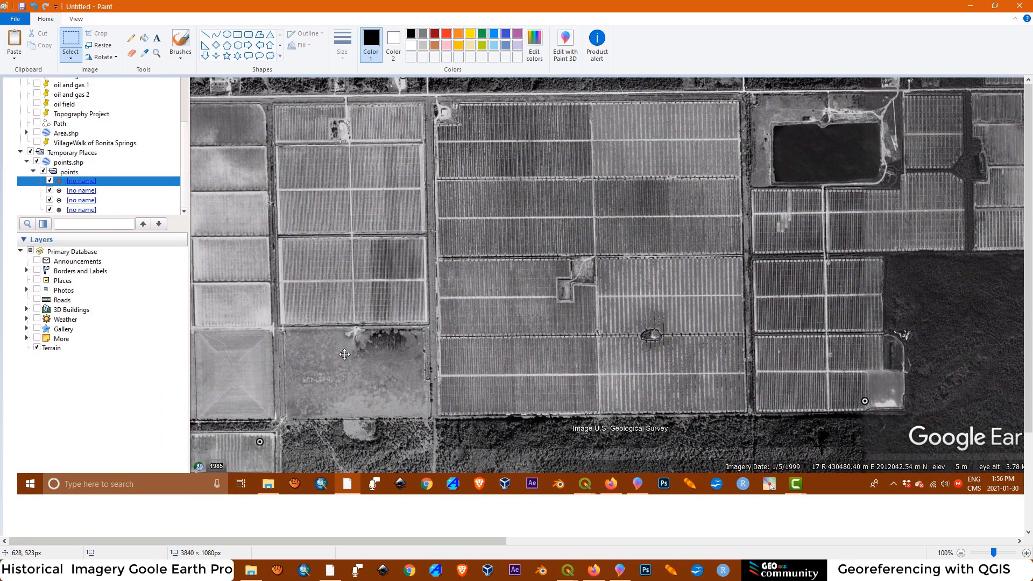
{"action": "left_click_drag", "start_coordinate": [261, 486], "coordinate": [349, 348]}
{"action": "left_click_drag", "start_coordinate": [727, 279], "coordinate": [659, 423]}
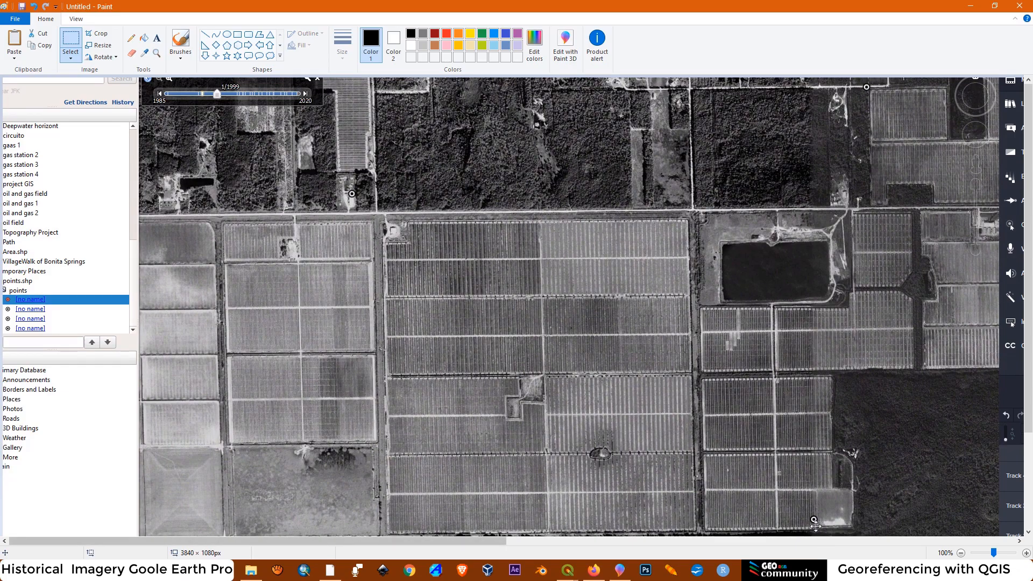
{"action": "mouse_move", "coordinate": [444, 458]}
{"action": "left_mouse_down"}
{"action": "mouse_move", "coordinate": [532, 310]}
{"action": "mouse_move", "coordinate": [425, 377]}
{"action": "mouse_move", "coordinate": [455, 405]}
{"action": "left_mouse_up"}
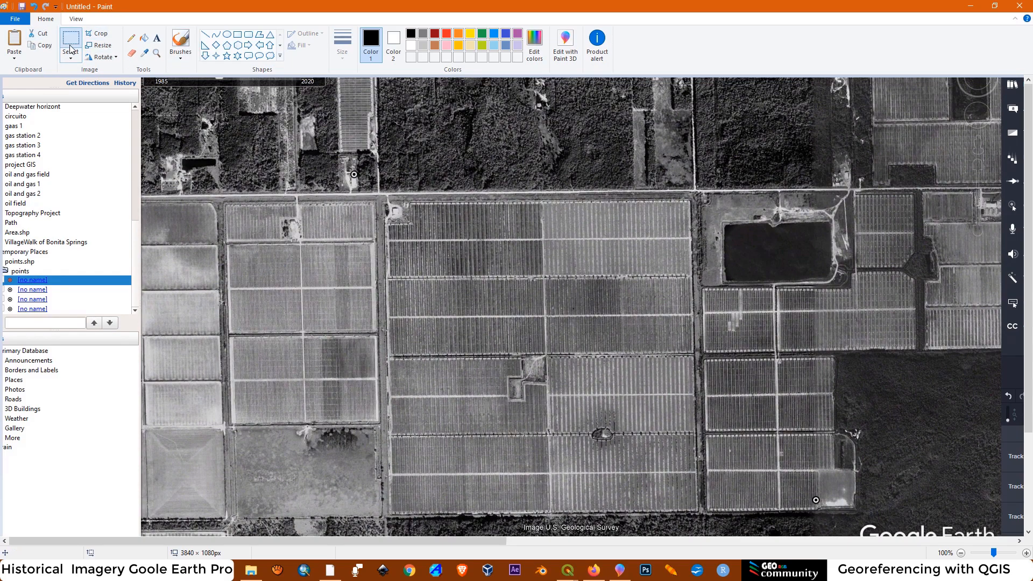
Scale the pasted screenshot down slightly with its aspect ratio maintained, and shift it a little right and down on the canvas
{"action": "left_click", "coordinate": [99, 46]}
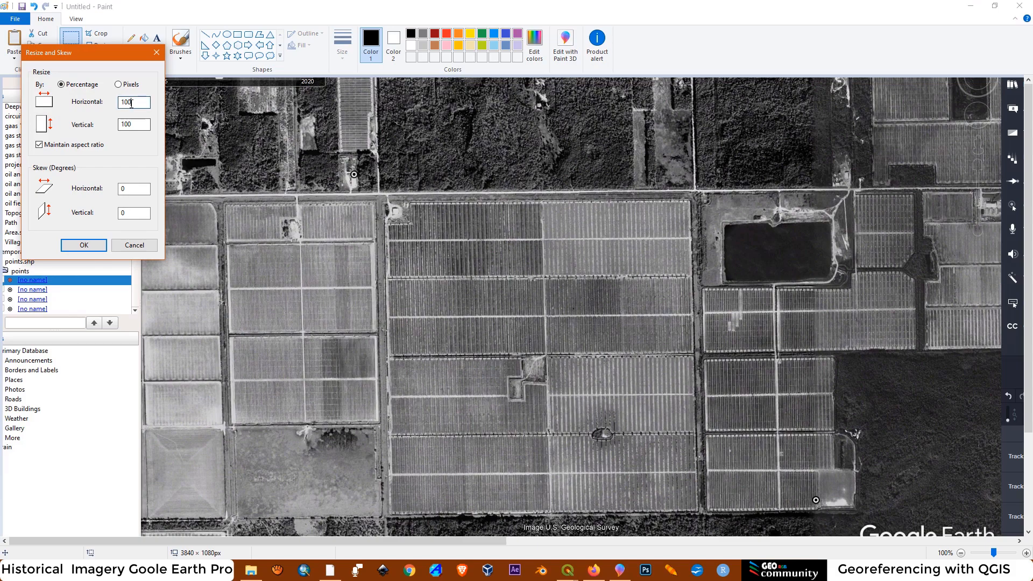
{"action": "type", "text": "97"}
{"action": "key", "text": "Return"}
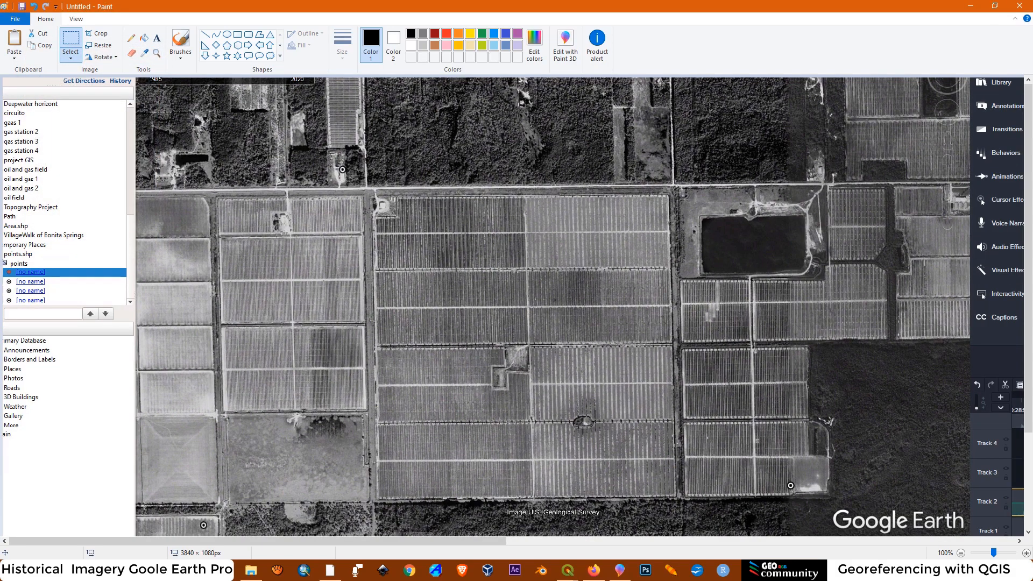
{"action": "left_click_drag", "start_coordinate": [540, 314], "coordinate": [577, 329]}
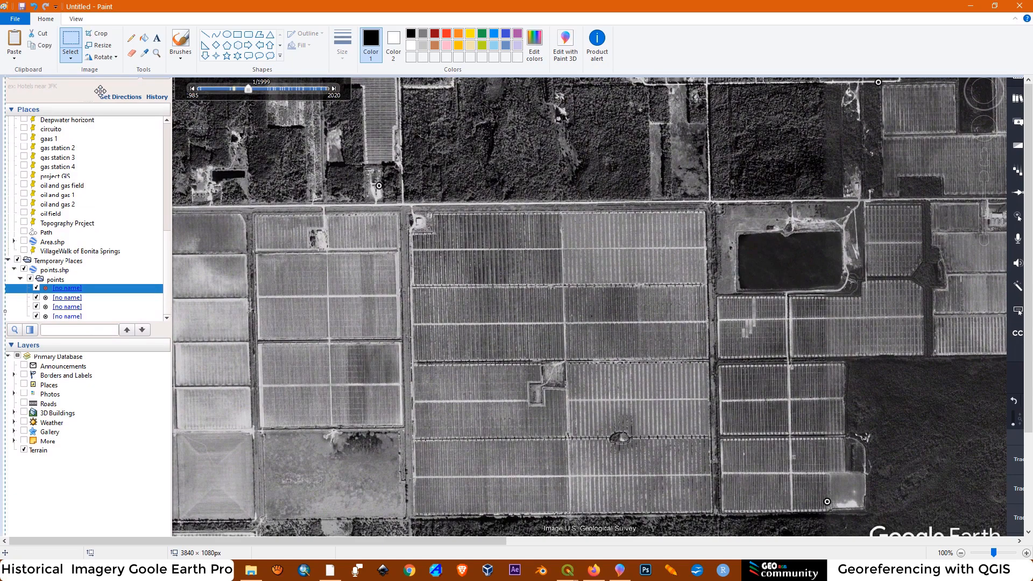
Select the map area containing the four control points, about 1318 × 890 px, and cut it out of the screenshot
{"action": "left_click", "coordinate": [74, 39]}
{"action": "left_click_drag", "start_coordinate": [204, 78], "coordinate": [762, 551]}
{"action": "mouse_move", "coordinate": [1032, 514]}
{"action": "left_mouse_down"}
{"action": "mouse_move", "coordinate": [936, 534]}
{"action": "mouse_move", "coordinate": [916, 553]}
{"action": "left_mouse_up"}
{"action": "right_click", "coordinate": [581, 206]}
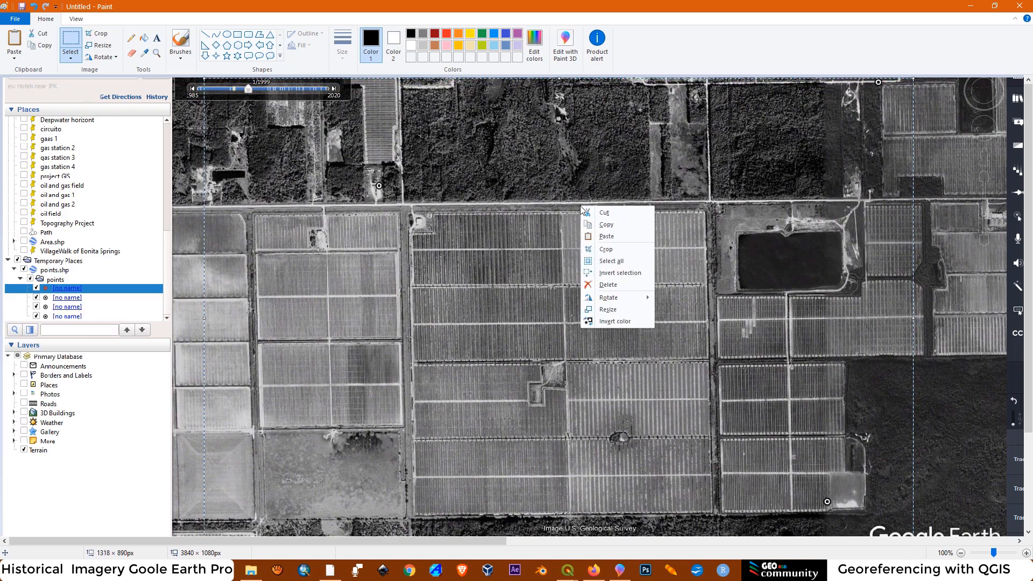
{"action": "left_click", "coordinate": [605, 212]}
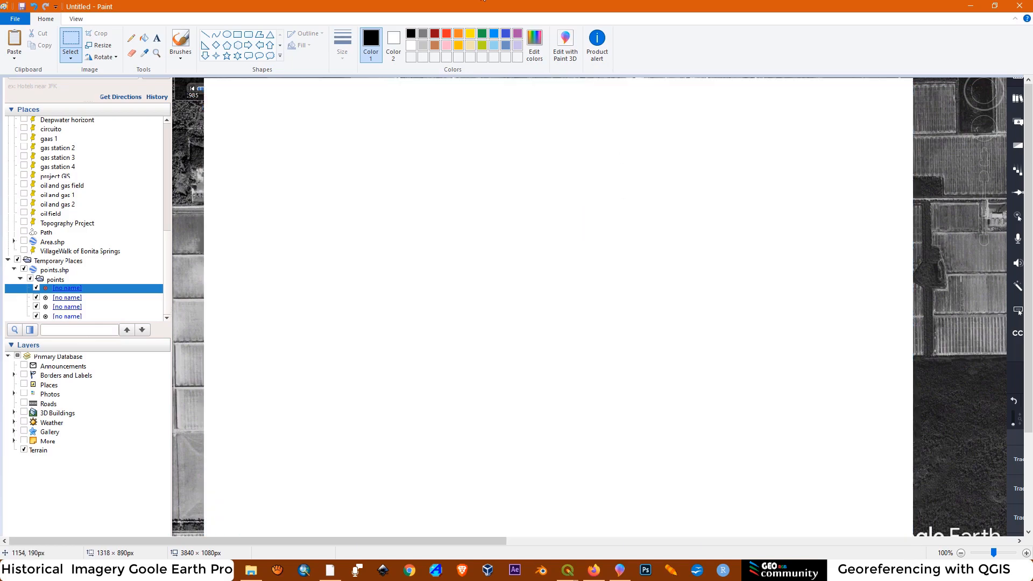
Start a new picture without saving the current one, and paste the cut map area into its upper-left corner
{"action": "left_click", "coordinate": [6, 20]}
{"action": "left_click", "coordinate": [31, 37]}
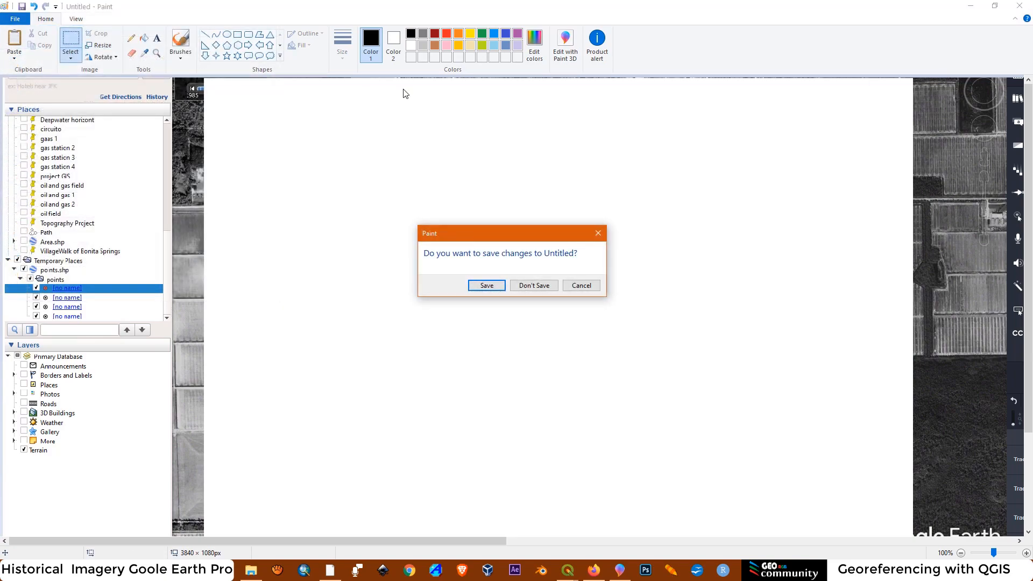
{"action": "left_click", "coordinate": [534, 285]}
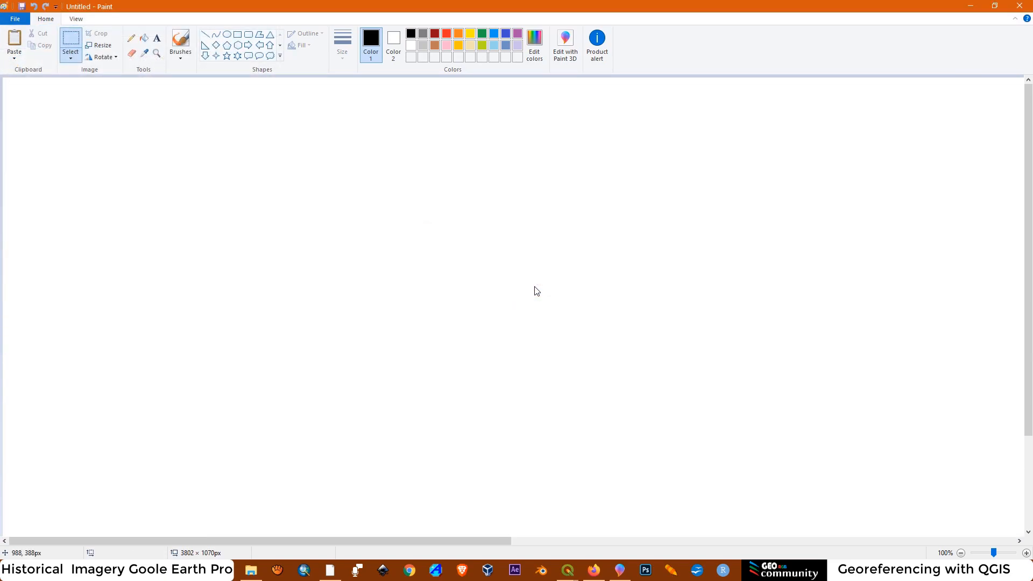
{"action": "left_click", "coordinate": [15, 58]}
{"action": "left_click", "coordinate": [26, 68]}
{"action": "left_click_drag", "start_coordinate": [388, 334], "coordinate": [390, 428]}
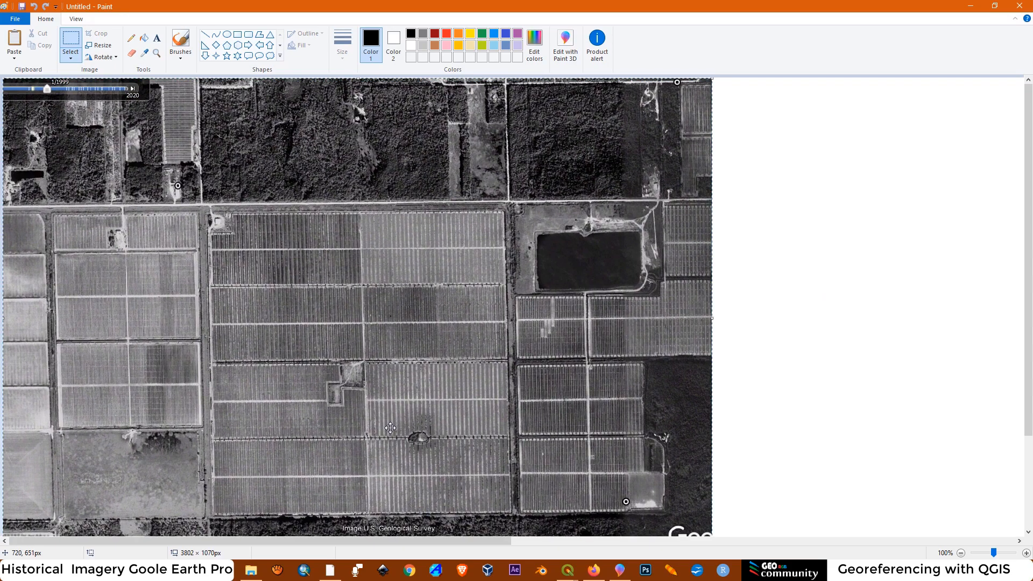
{"action": "scroll", "coordinate": [748, 414], "scroll_direction": "down", "scroll_amount": 3}
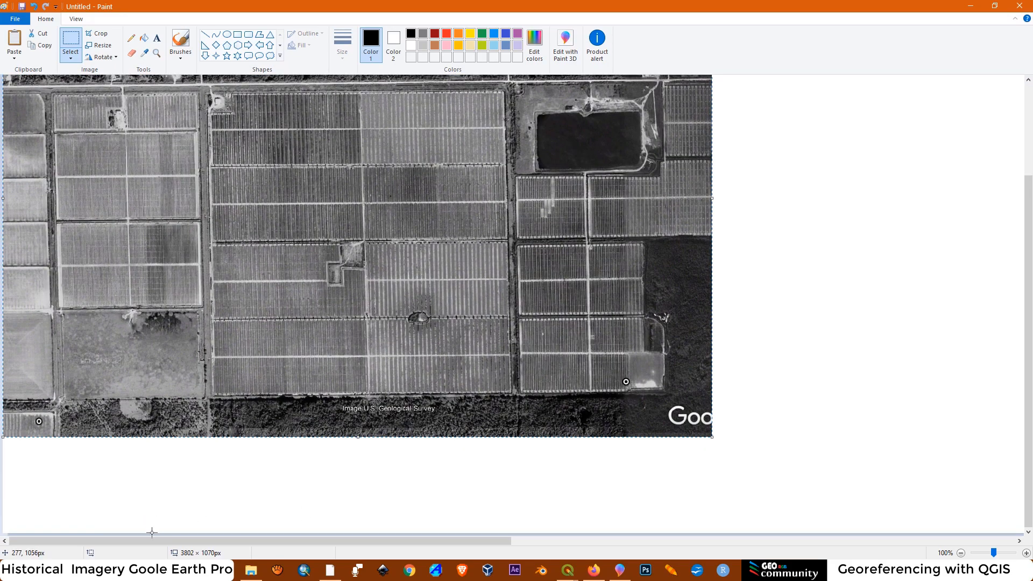
{"action": "left_click", "coordinate": [836, 236]}
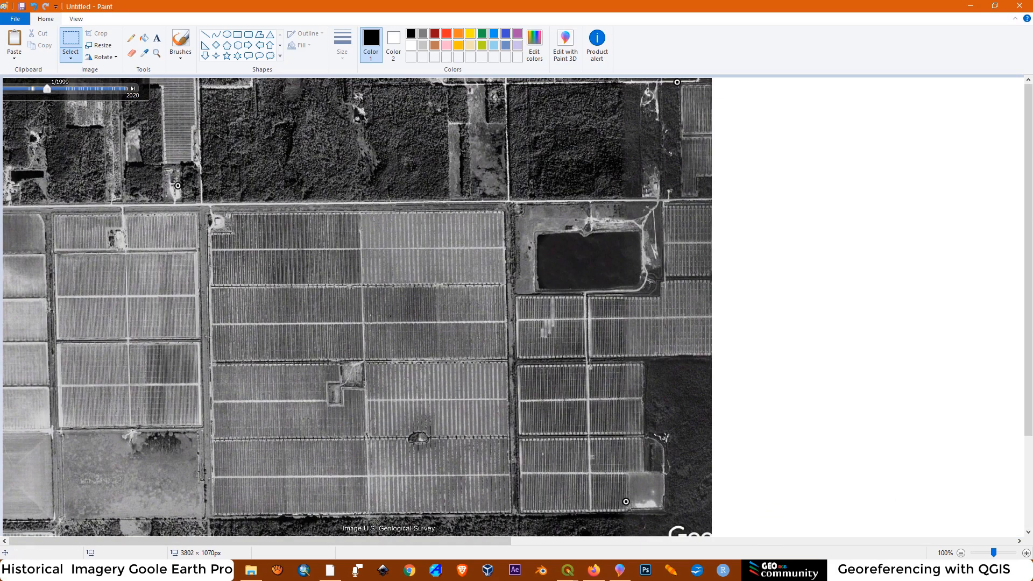
Trim the blank canvas beside and below the pasted map so the picture measures about 1318 × 891 px
{"action": "left_click_drag", "start_coordinate": [357, 540], "coordinate": [883, 557]}
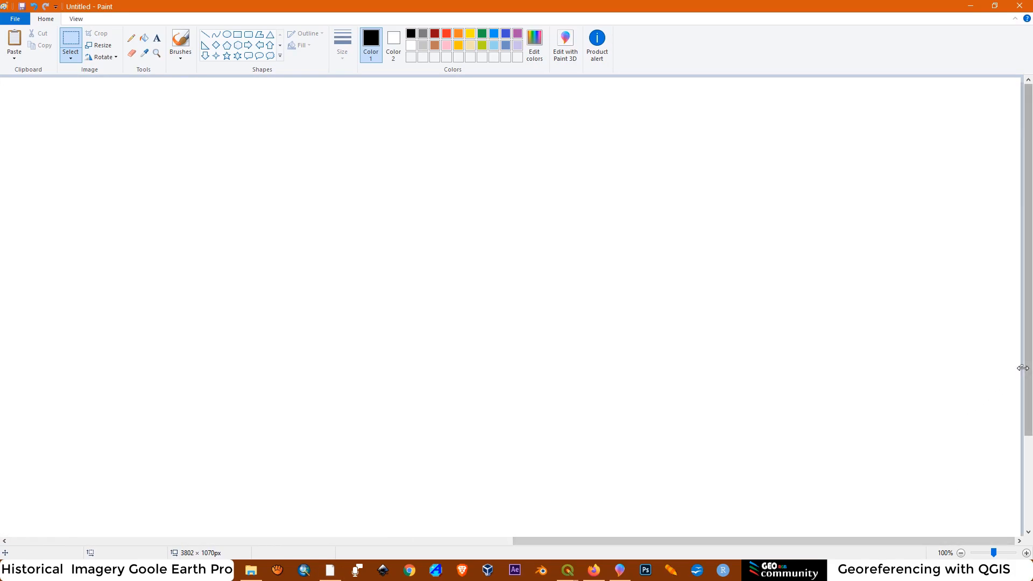
{"action": "left_click_drag", "start_coordinate": [1023, 367], "coordinate": [185, 373]}
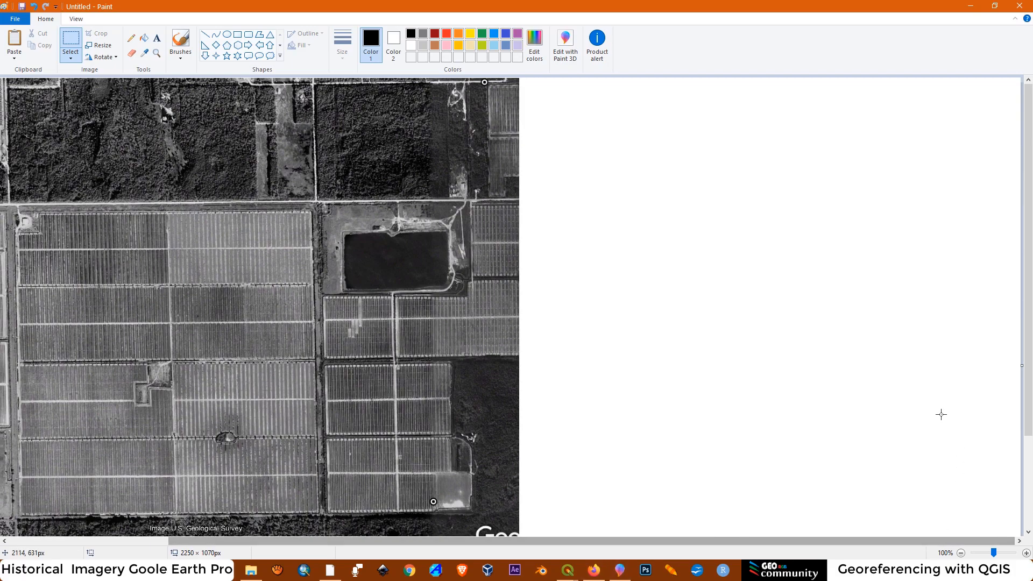
{"action": "left_click_drag", "start_coordinate": [1022, 366], "coordinate": [518, 406]}
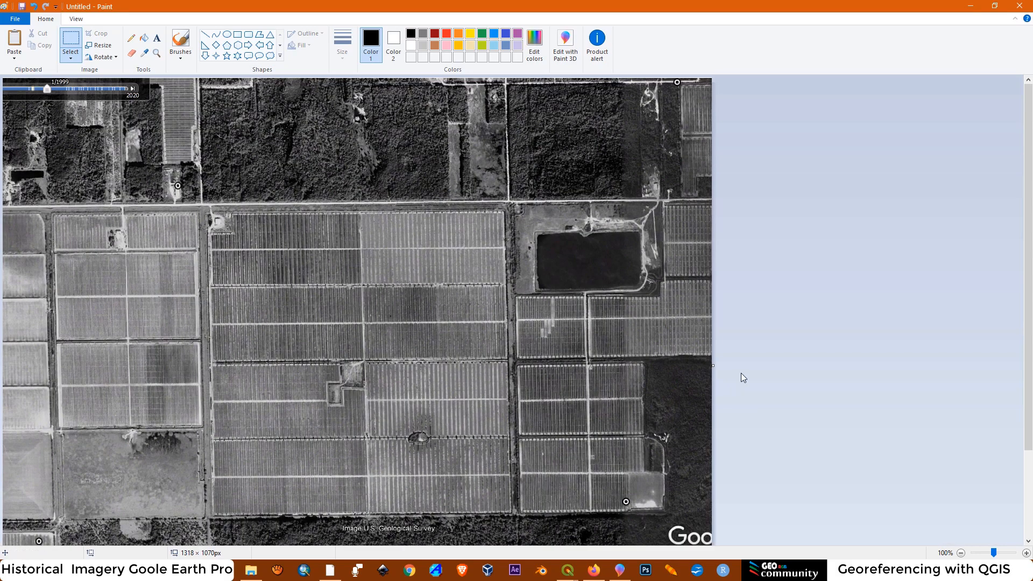
{"action": "scroll", "coordinate": [743, 377], "scroll_direction": "down", "scroll_amount": 3}
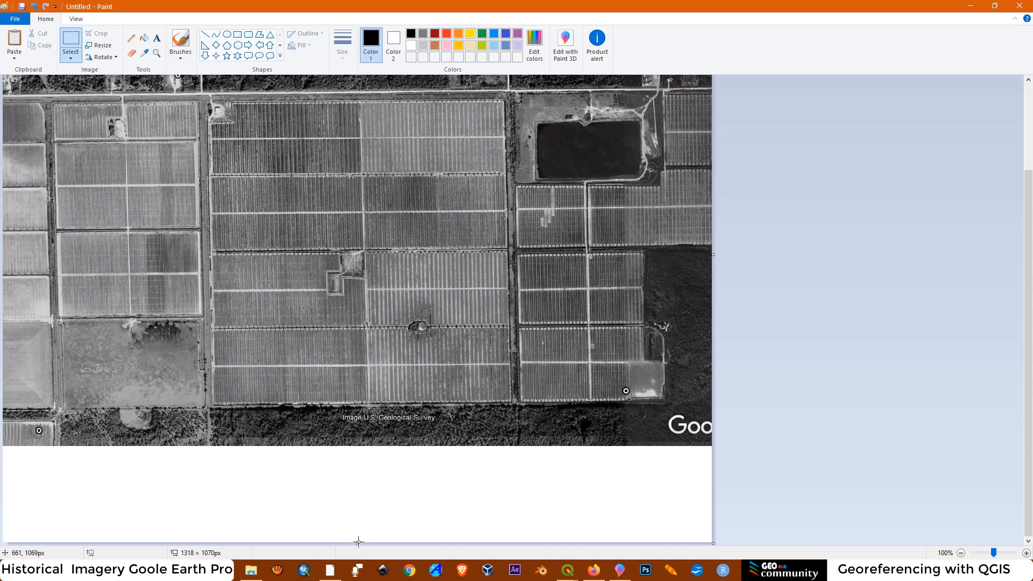
{"action": "left_click_drag", "start_coordinate": [356, 543], "coordinate": [376, 446]}
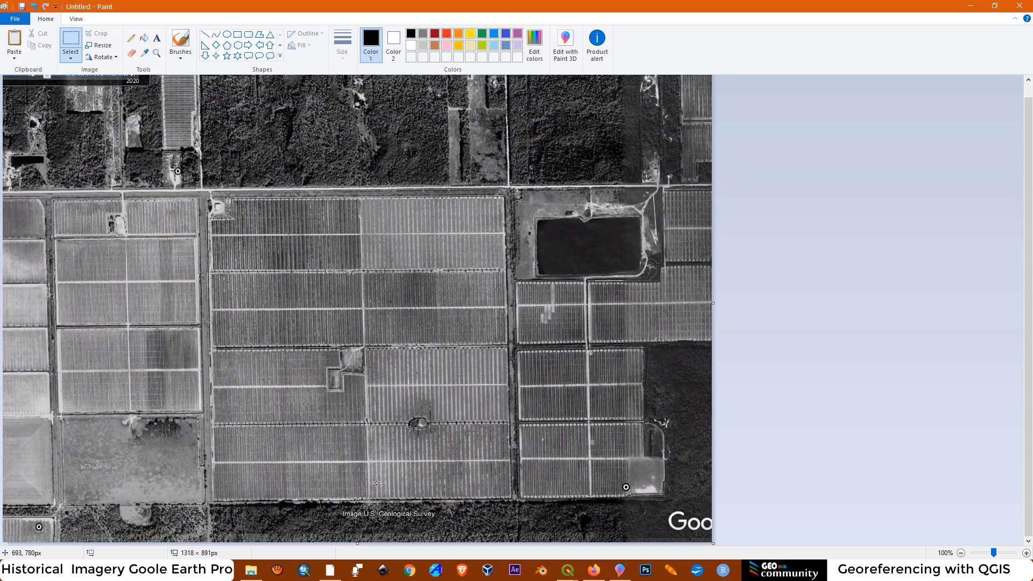
{"action": "scroll", "coordinate": [648, 248], "scroll_direction": "up", "scroll_amount": 2}
Save the trimmed picture as a JPEG named January 1999
{"action": "left_click", "coordinate": [15, 20]}
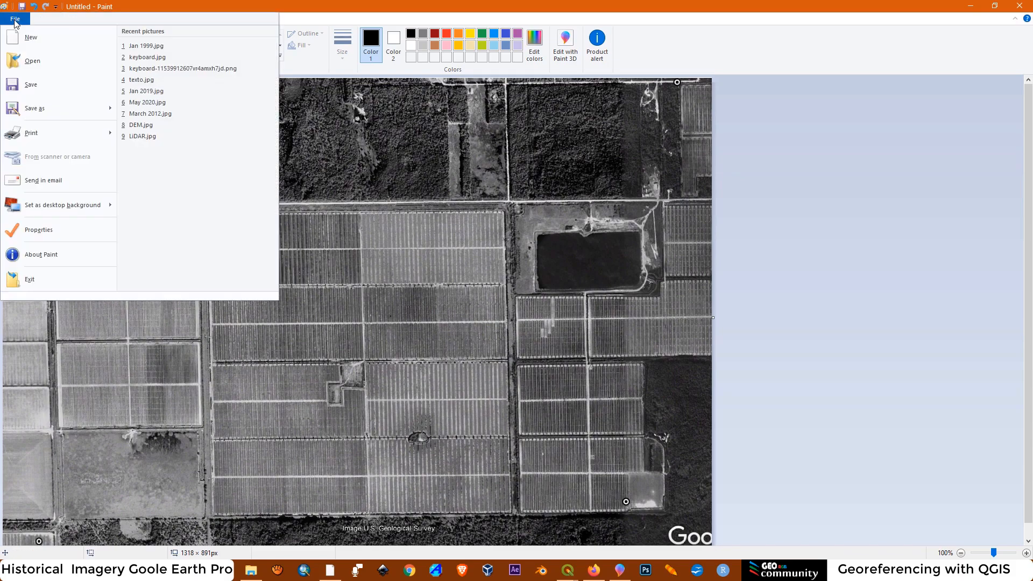
{"action": "mouse_move", "coordinate": [49, 114]}
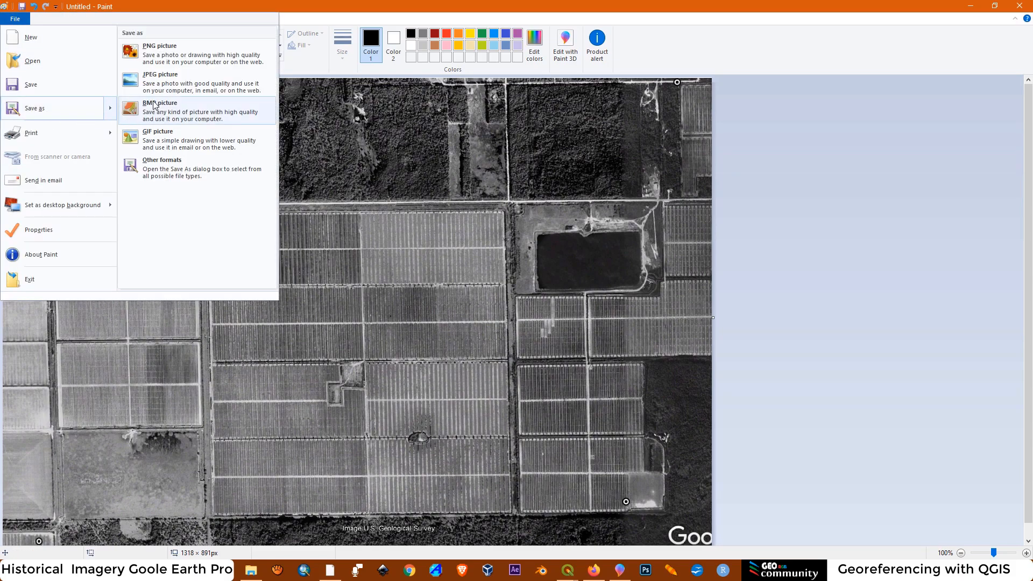
{"action": "left_click", "coordinate": [150, 85]}
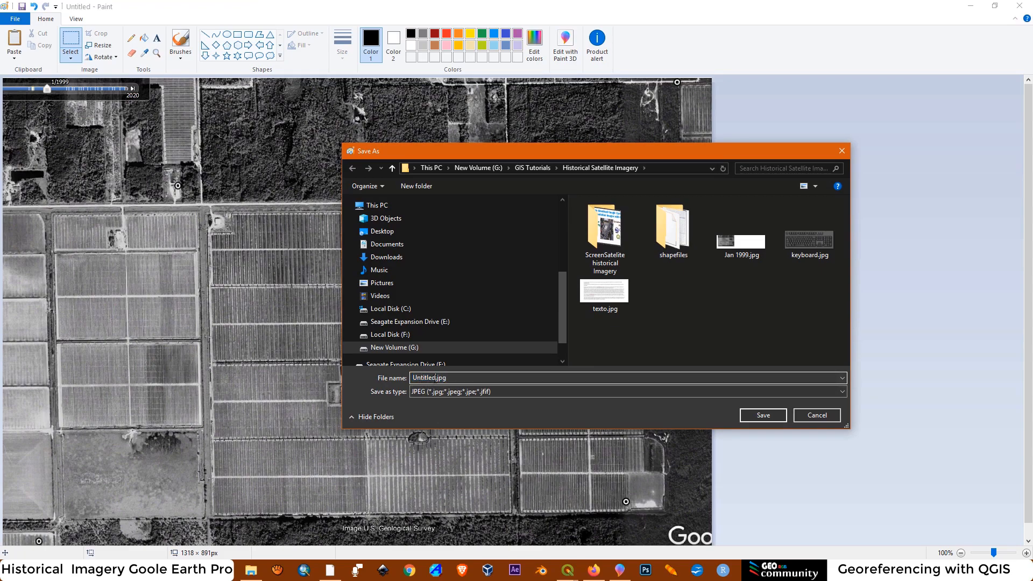
{"action": "type", "text": "January 1999"}
{"action": "left_click", "coordinate": [761, 415]}
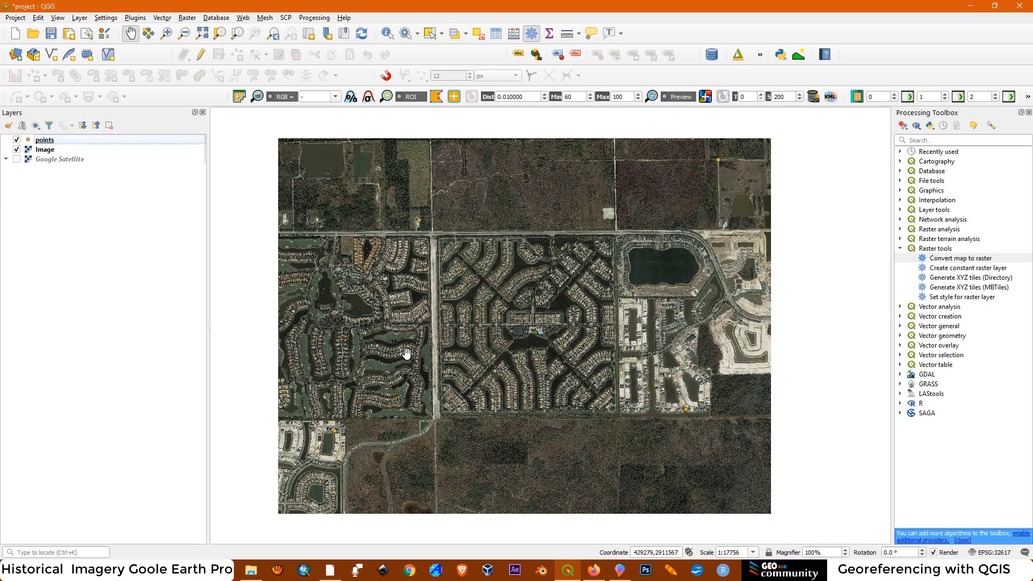
Search the plugin manager for "georefe" and check whether the Georeferencer GDAL plugin is enabled
{"action": "left_click", "coordinate": [187, 18]}
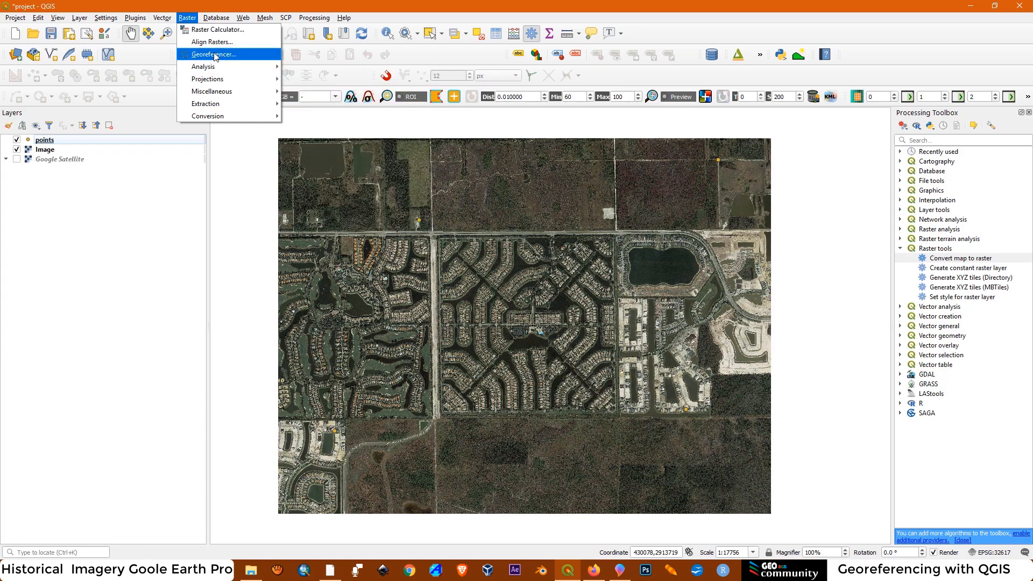
{"action": "mouse_move", "coordinate": [136, 19]}
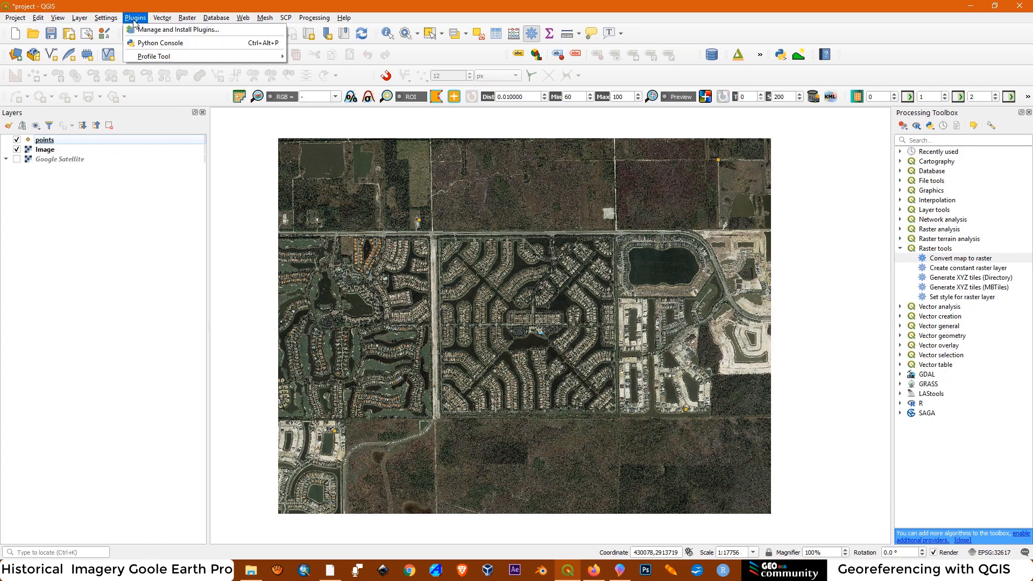
{"action": "left_click", "coordinate": [141, 31]}
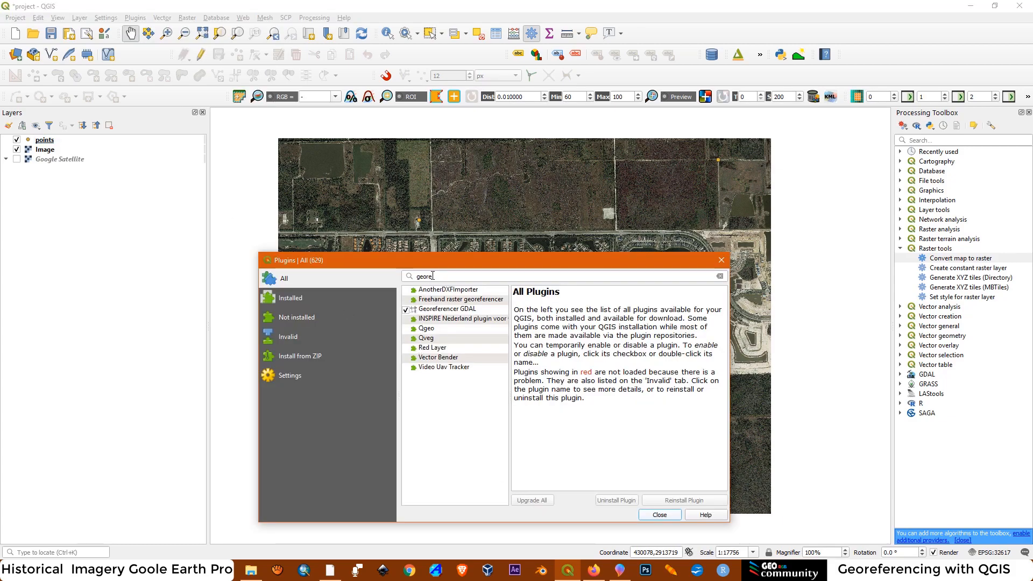
{"action": "left_click_drag", "start_coordinate": [436, 275], "coordinate": [407, 280]}
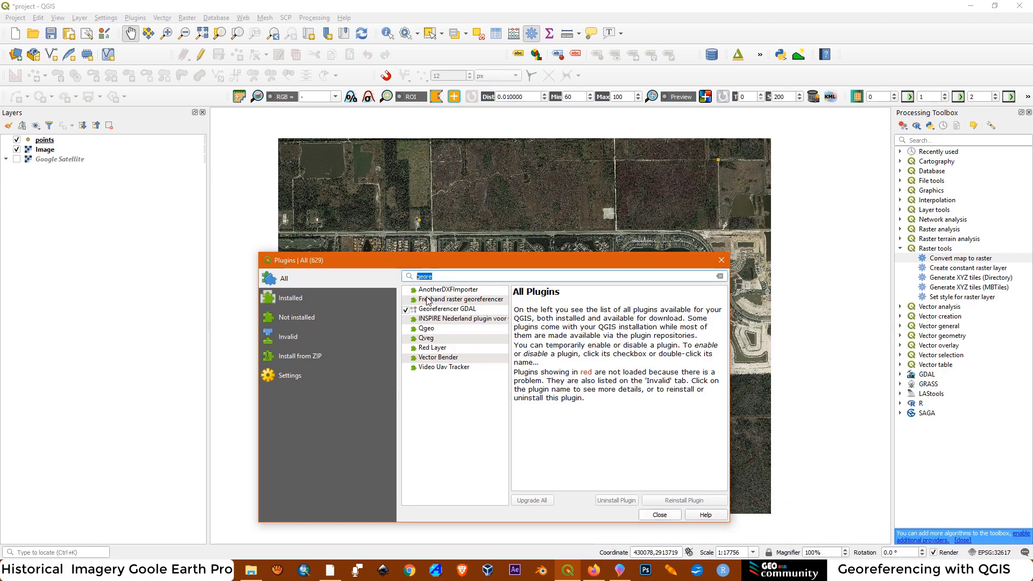
{"action": "type", "text": "g"}
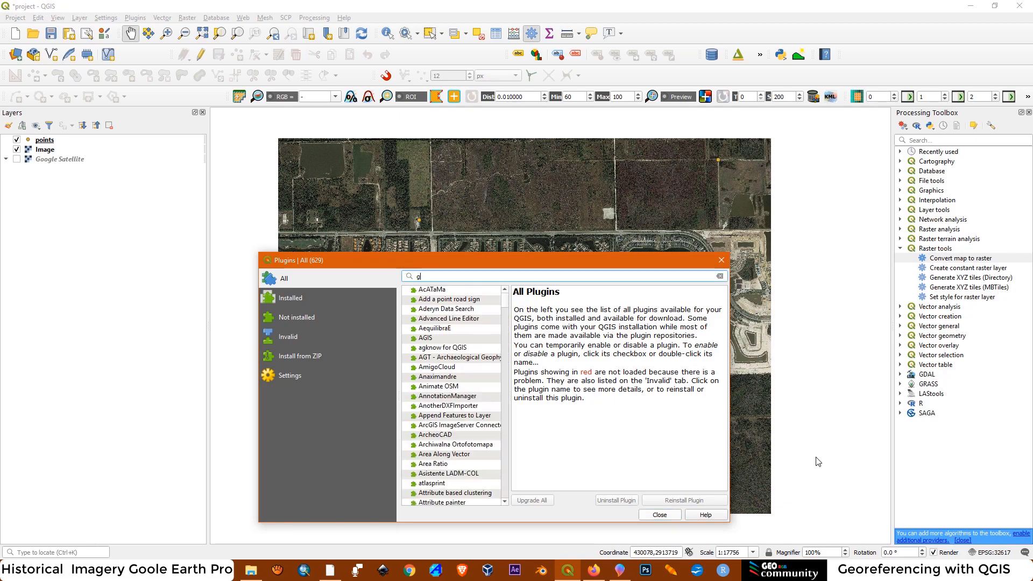
{"action": "type", "text": "eorefe"}
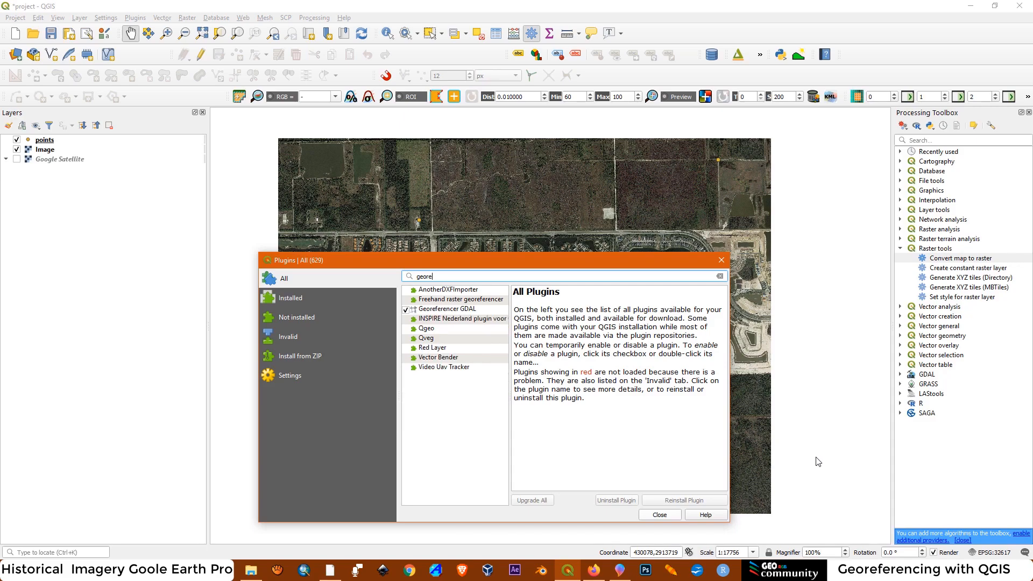
{"action": "left_click", "coordinate": [437, 311]}
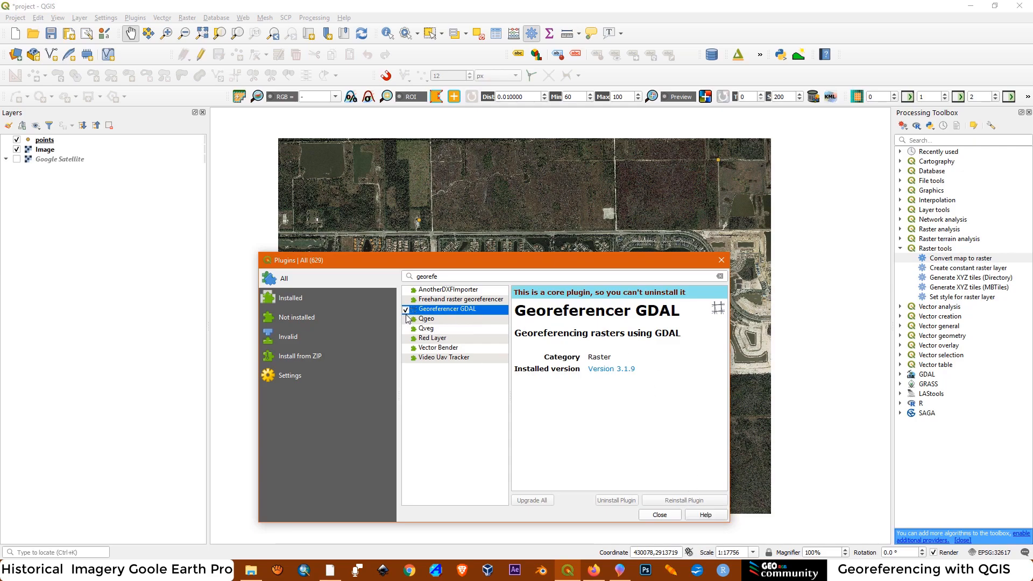
{"action": "left_click", "coordinate": [722, 261]}
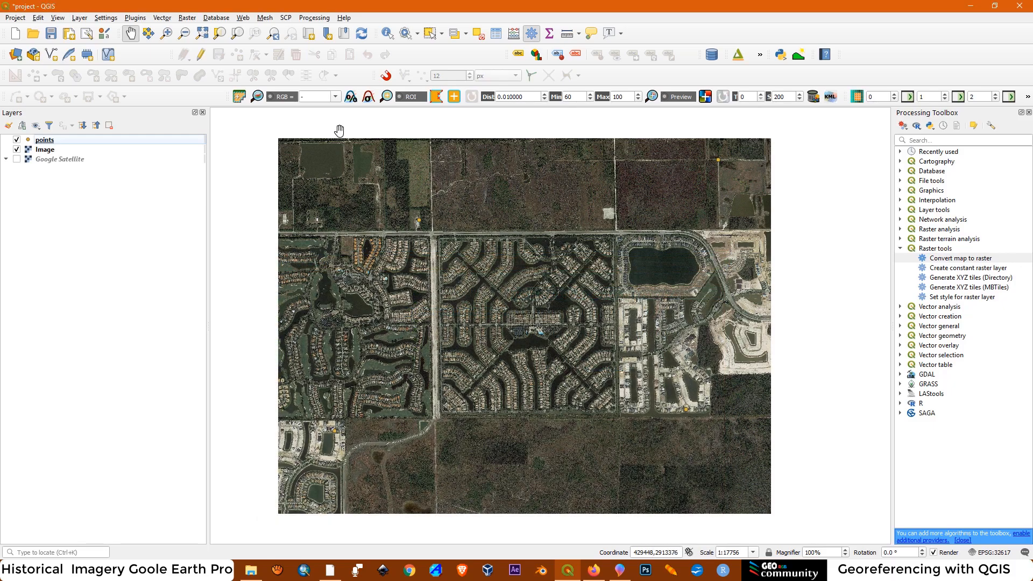
Open the Georeferencer and load the raster January 1999.jpg from the Historical Satellite Imagery folder
{"action": "left_click", "coordinate": [184, 18]}
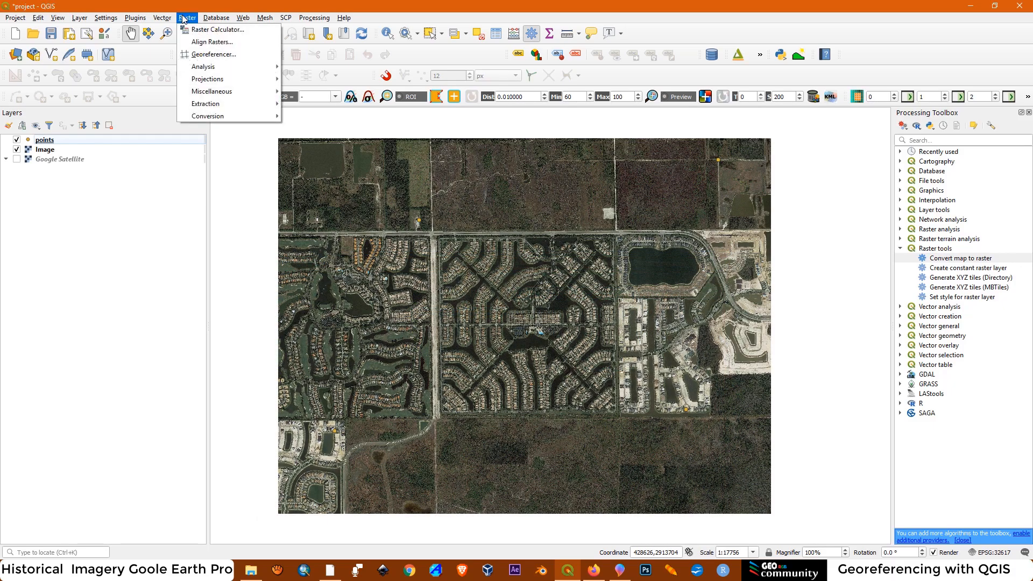
{"action": "left_click", "coordinate": [201, 55]}
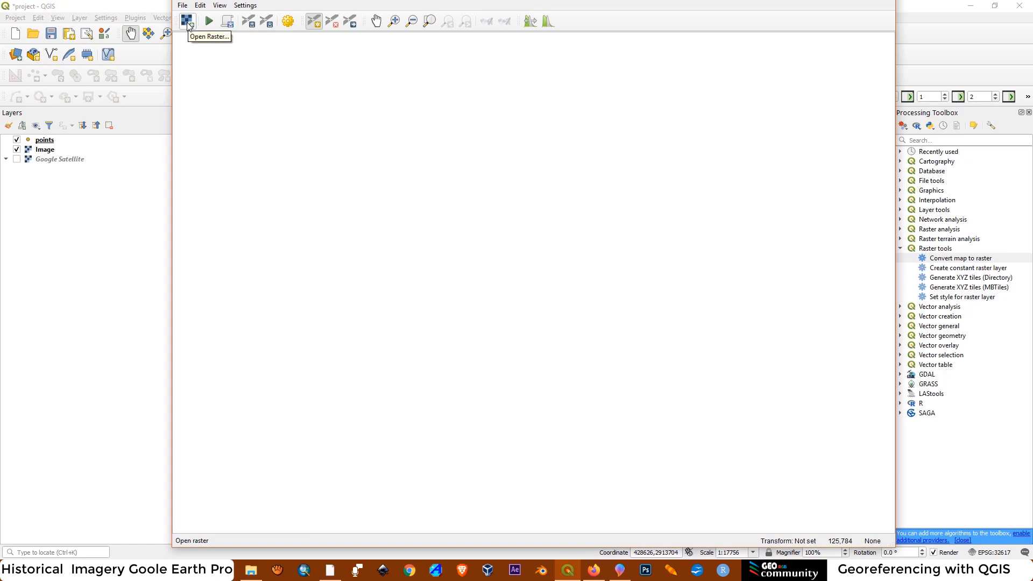
{"action": "left_click", "coordinate": [187, 22]}
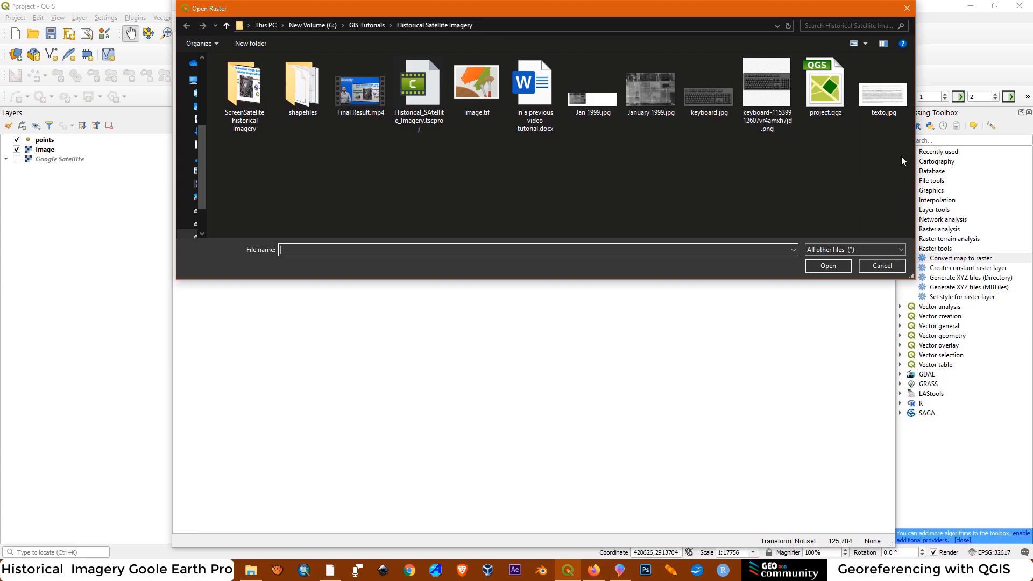
{"action": "left_click", "coordinate": [649, 101]}
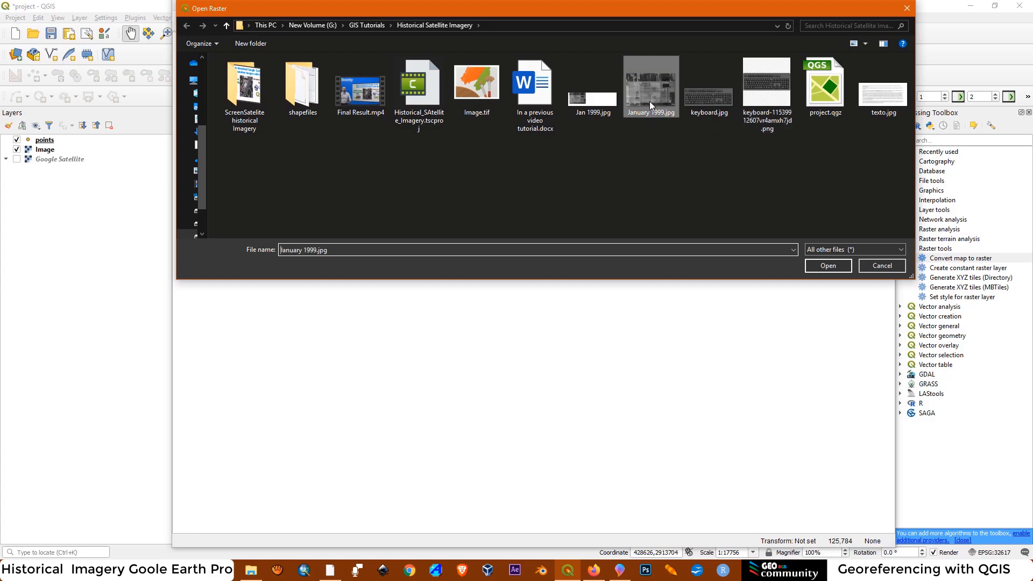
{"action": "left_click", "coordinate": [831, 264]}
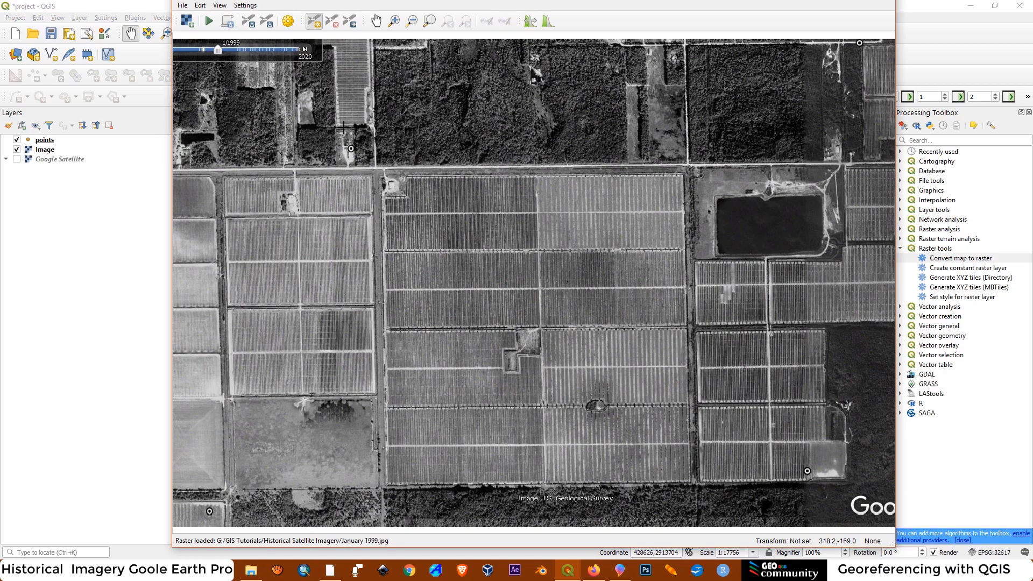
Add a control point at the northwest marker's centre and link it to the building-corner point on the map canvas, about 429387.40, 2912737.91
{"action": "left_click", "coordinate": [314, 22]}
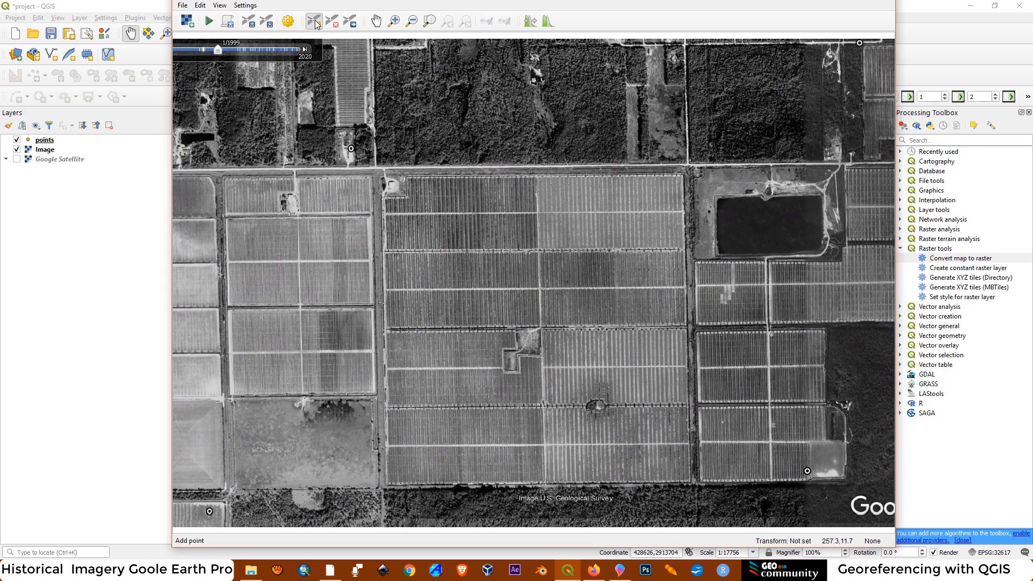
{"action": "scroll", "coordinate": [345, 146], "scroll_direction": "up", "scroll_amount": 1}
{"action": "scroll", "coordinate": [346, 146], "scroll_direction": "up", "scroll_amount": 3}
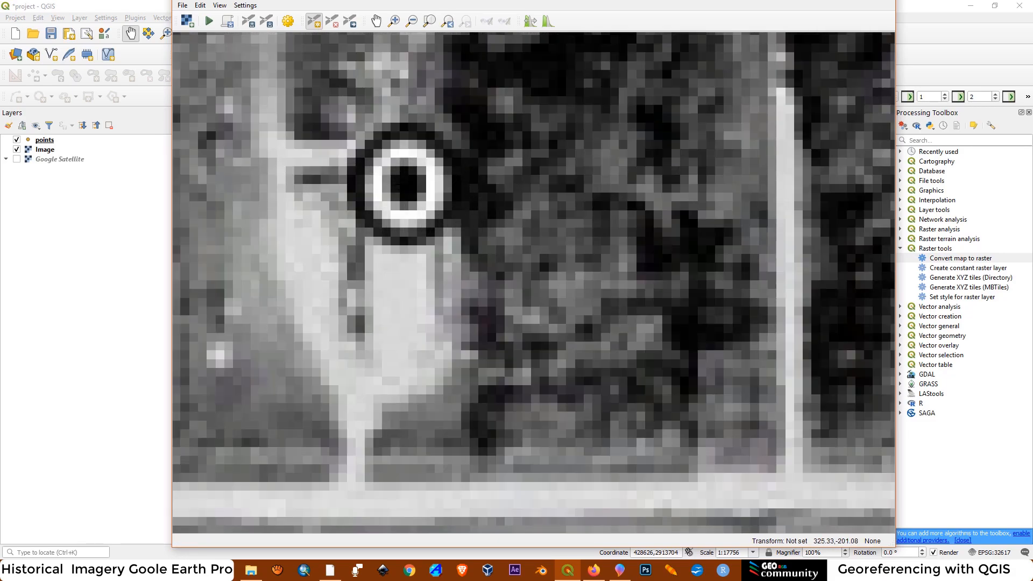
{"action": "left_click", "coordinate": [404, 183]}
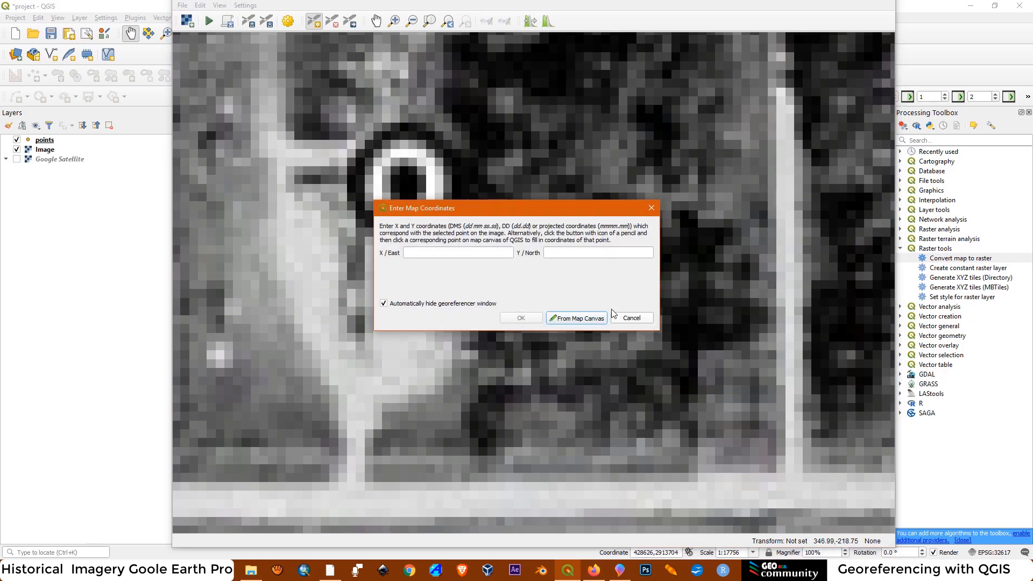
{"action": "left_click", "coordinate": [574, 318]}
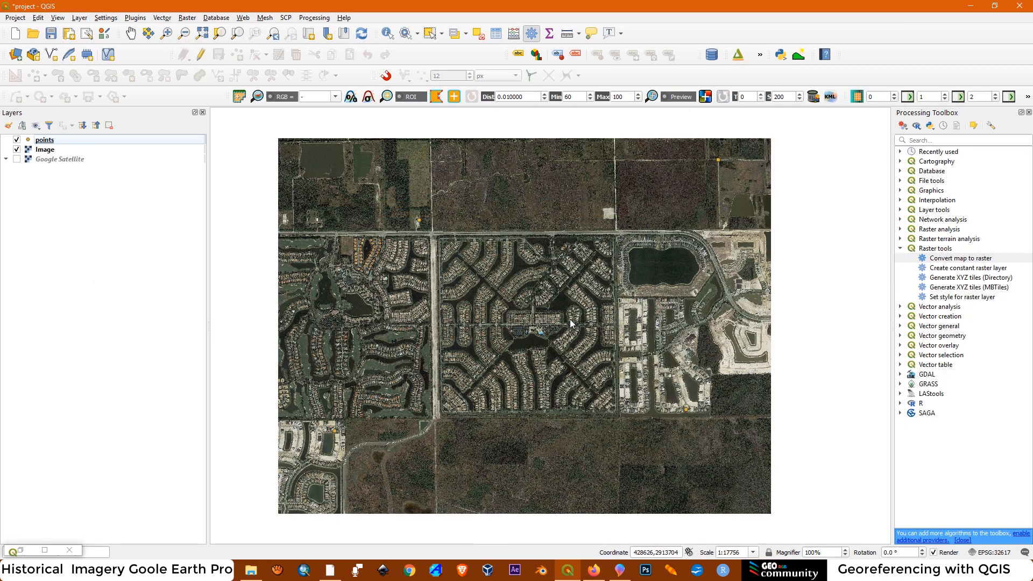
{"action": "scroll", "coordinate": [424, 217], "scroll_direction": "up", "scroll_amount": 2}
{"action": "scroll", "coordinate": [424, 217], "scroll_direction": "up", "scroll_amount": 5}
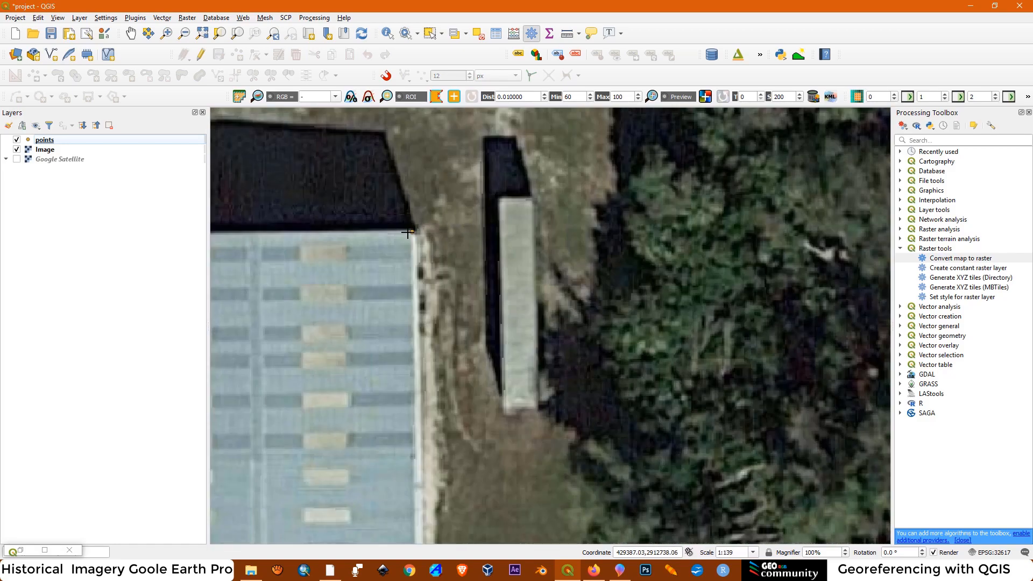
{"action": "left_click", "coordinate": [413, 233]}
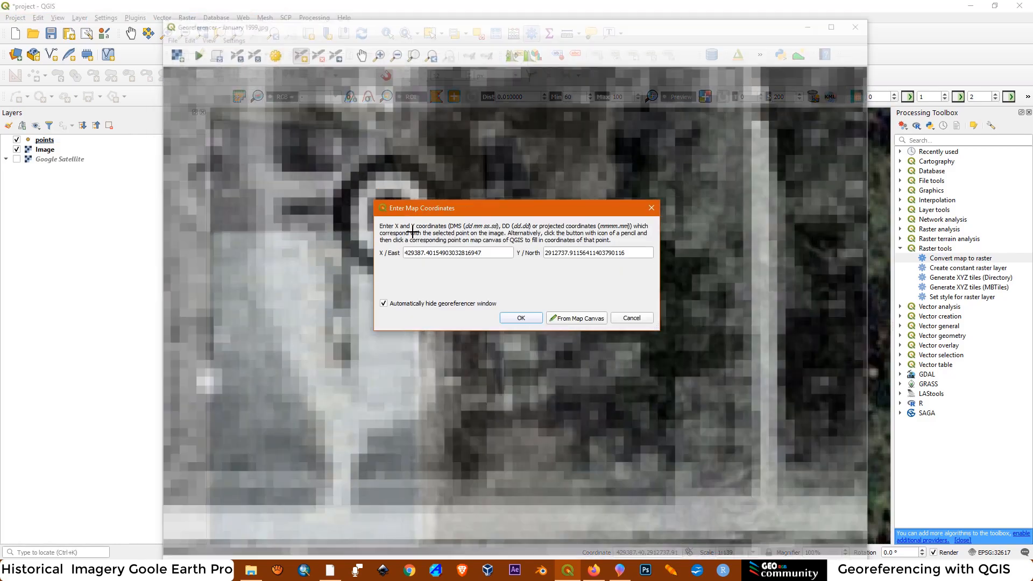
{"action": "left_click", "coordinate": [527, 317]}
Add a control point at the northeast marker's centre and link it to the dirt-track junction on the map canvas, about 431997.03, 2913261.04
{"action": "scroll", "coordinate": [416, 262], "scroll_direction": "down", "scroll_amount": 8}
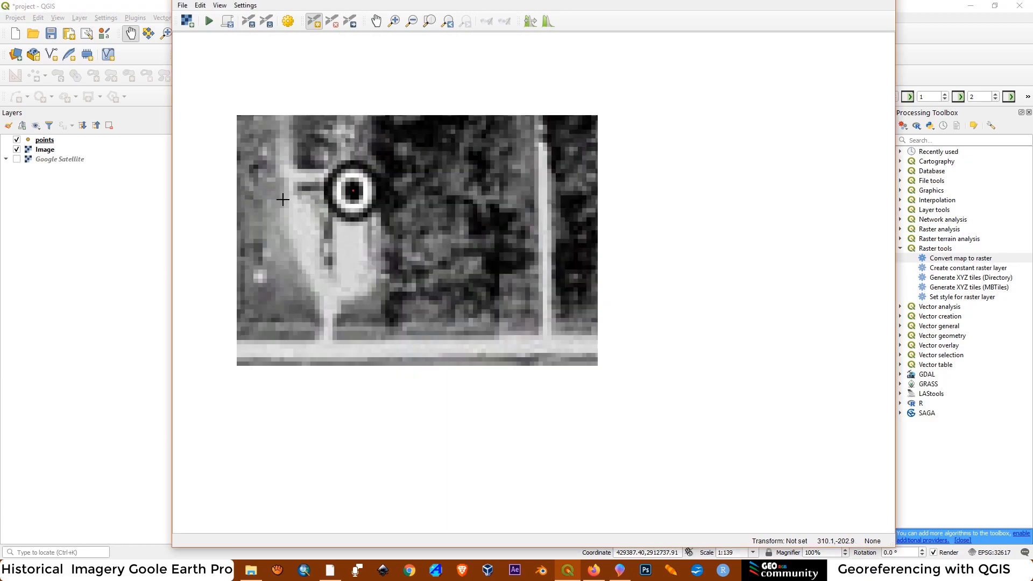
{"action": "scroll", "coordinate": [508, 230], "scroll_direction": "up", "scroll_amount": 10}
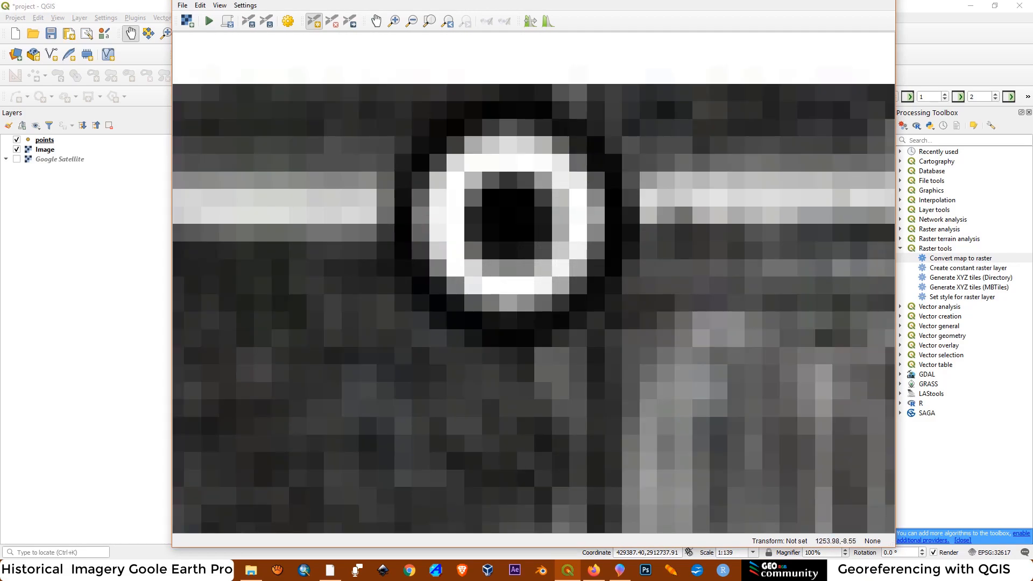
{"action": "left_click", "coordinate": [509, 218]}
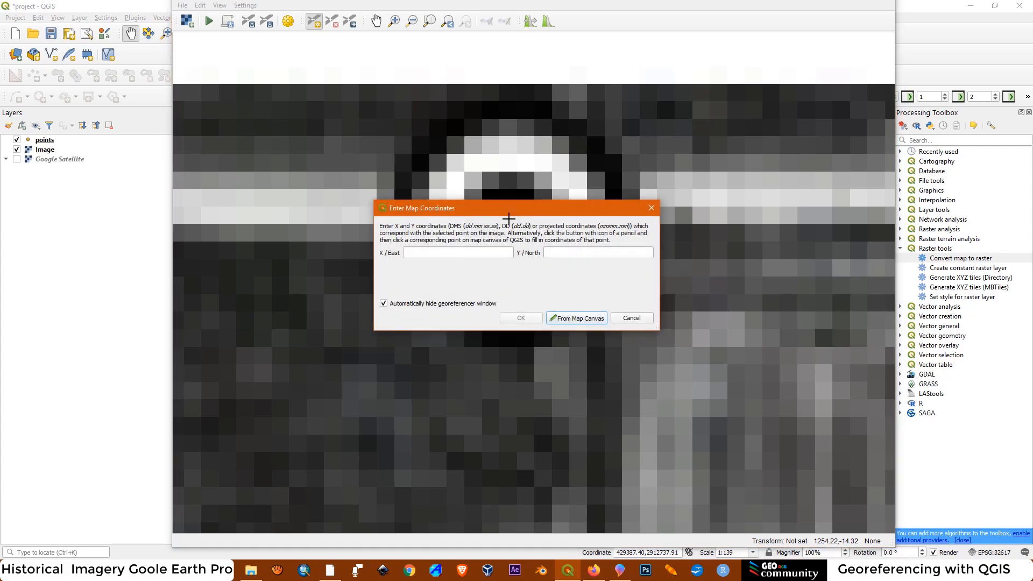
{"action": "left_click", "coordinate": [576, 319]}
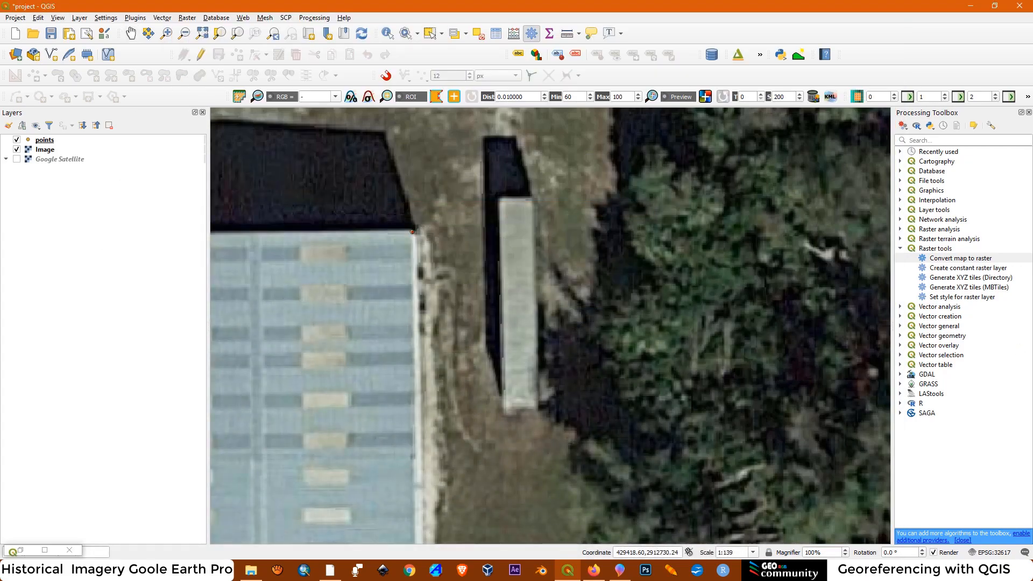
{"action": "scroll", "coordinate": [412, 232], "scroll_direction": "down", "scroll_amount": 7}
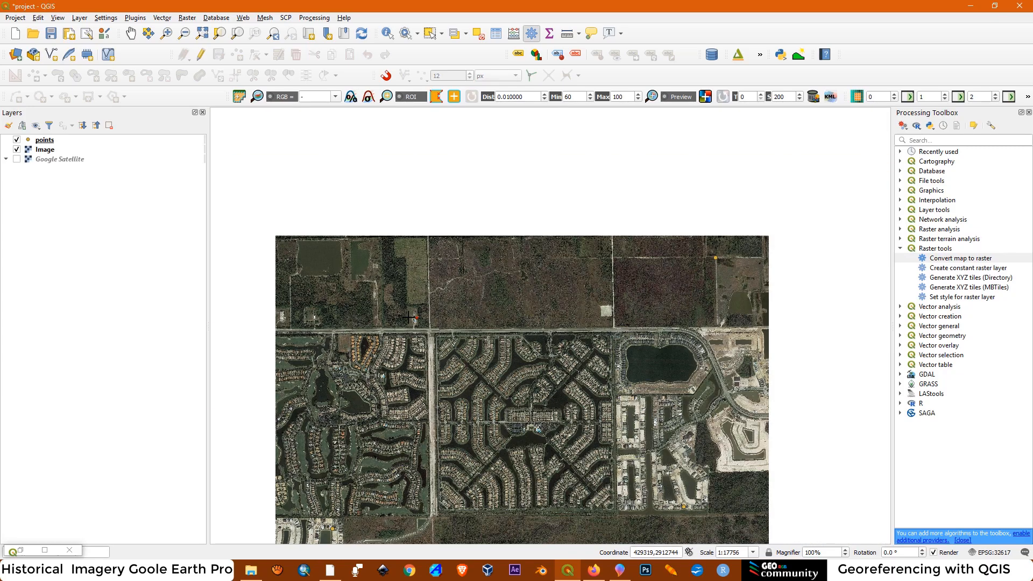
{"action": "scroll", "coordinate": [715, 258], "scroll_direction": "up", "scroll_amount": 4}
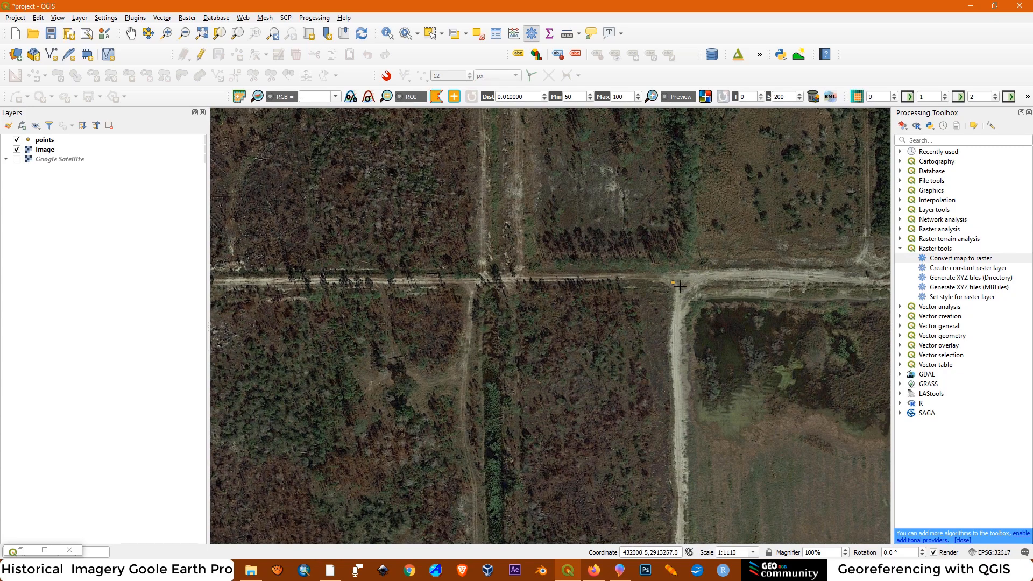
{"action": "scroll", "coordinate": [678, 289], "scroll_direction": "up", "scroll_amount": 3}
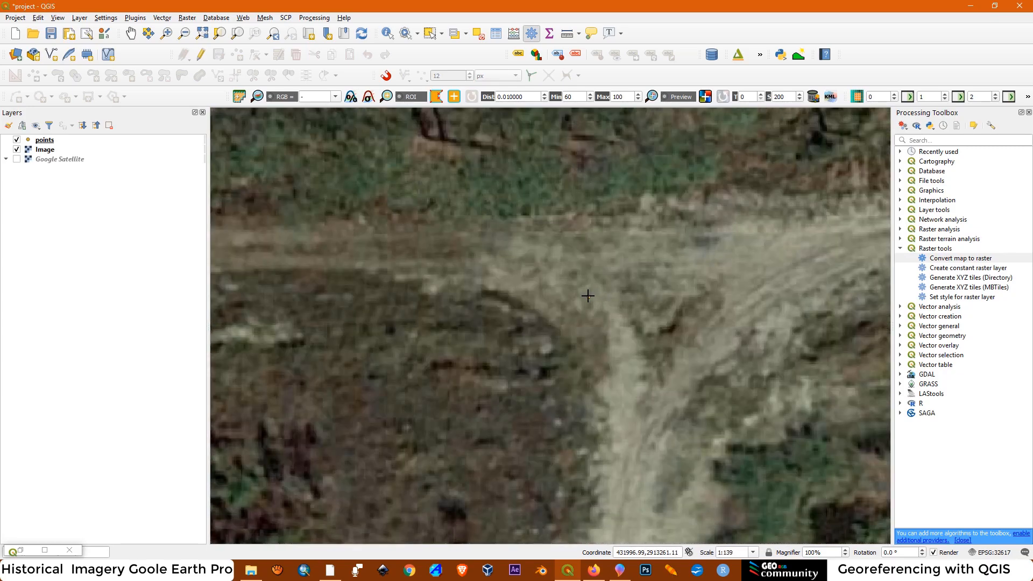
{"action": "left_click", "coordinate": [588, 297]}
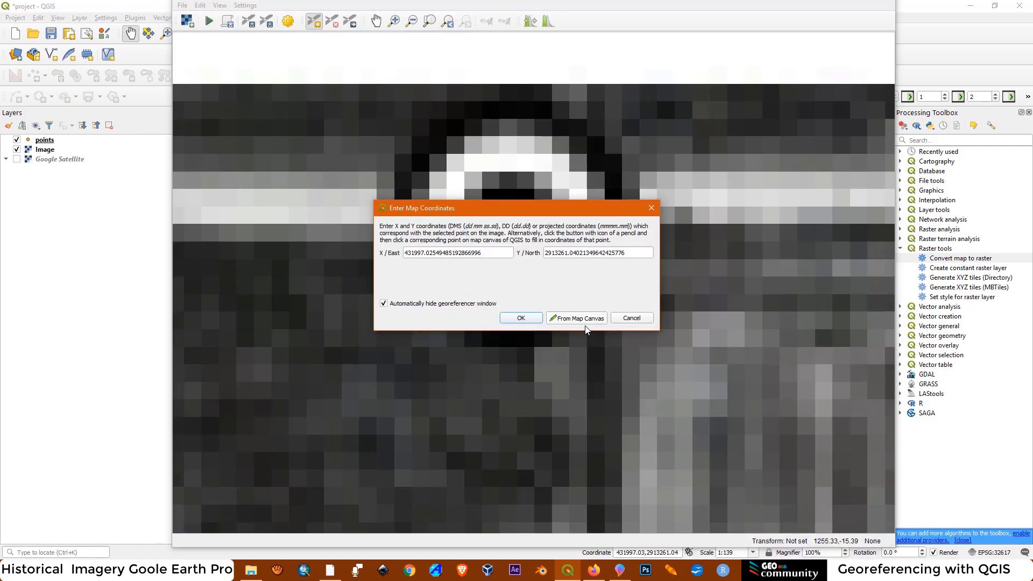
{"action": "left_click", "coordinate": [520, 319]}
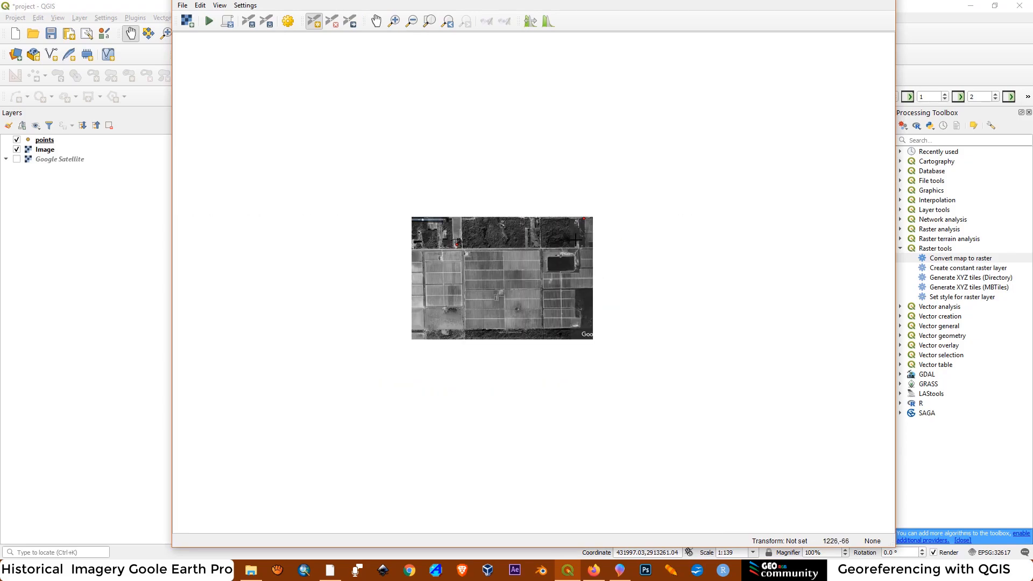
Add a control point at the southeast marker and link it to the house roof corner on the map canvas, about 431718.08, 2911084.15
{"action": "scroll", "coordinate": [568, 325], "scroll_direction": "up", "scroll_amount": 5}
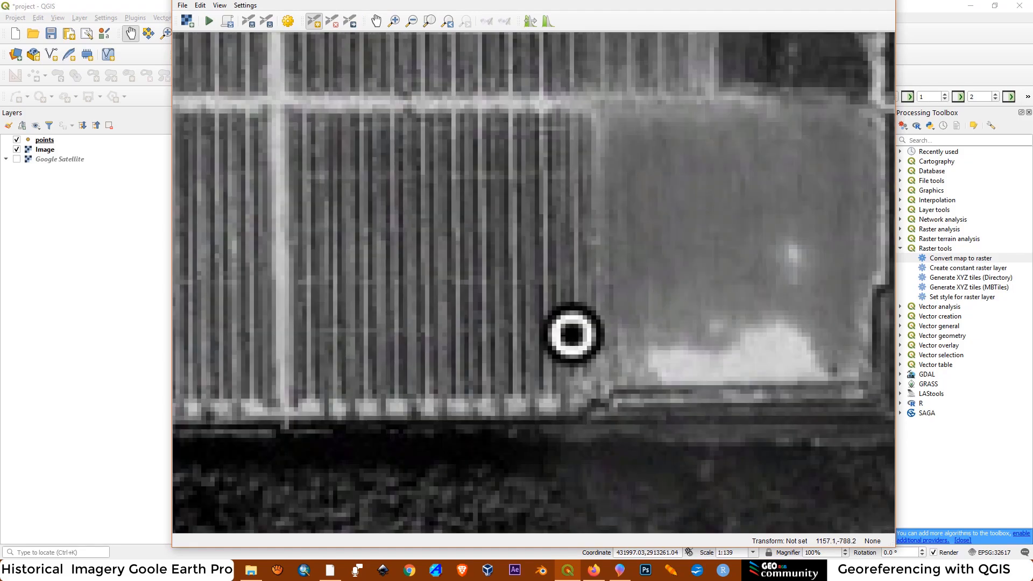
{"action": "scroll", "coordinate": [570, 334], "scroll_direction": "up", "scroll_amount": 2}
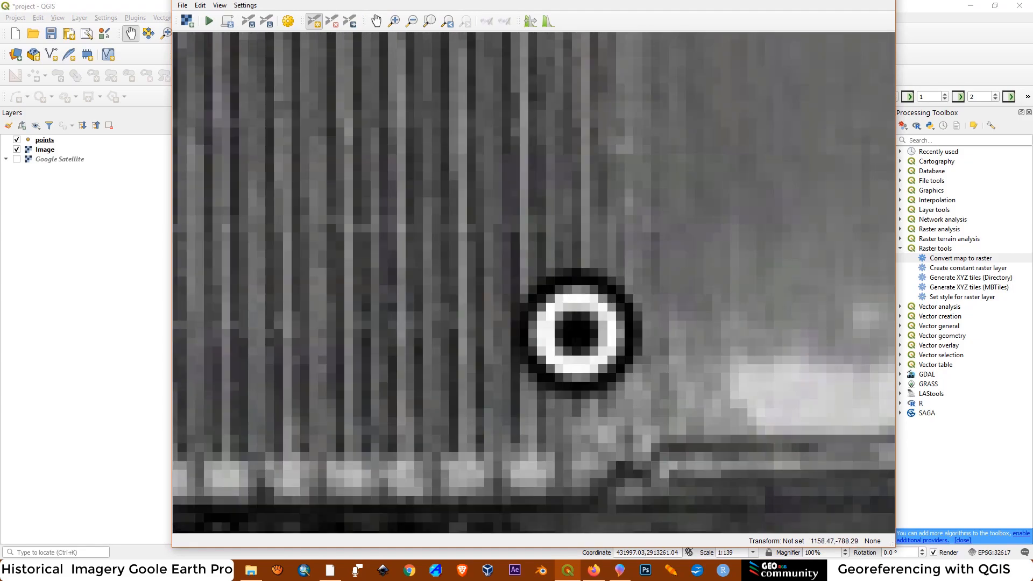
{"action": "left_click", "coordinate": [569, 322]}
{"action": "left_click", "coordinate": [570, 319]}
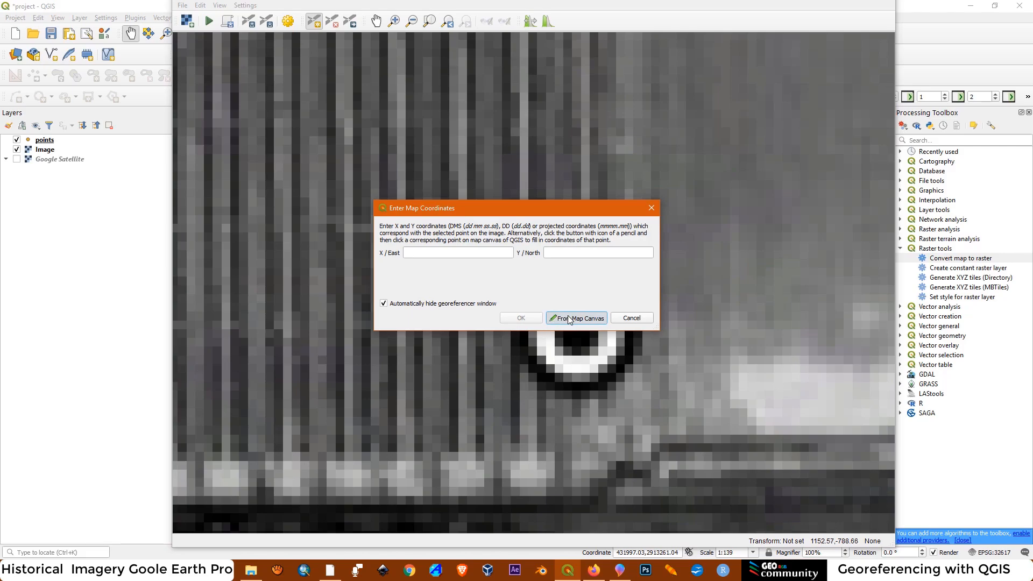
{"action": "scroll", "coordinate": [579, 332], "scroll_direction": "down", "scroll_amount": 4}
{"action": "scroll", "coordinate": [579, 332], "scroll_direction": "down", "scroll_amount": 2}
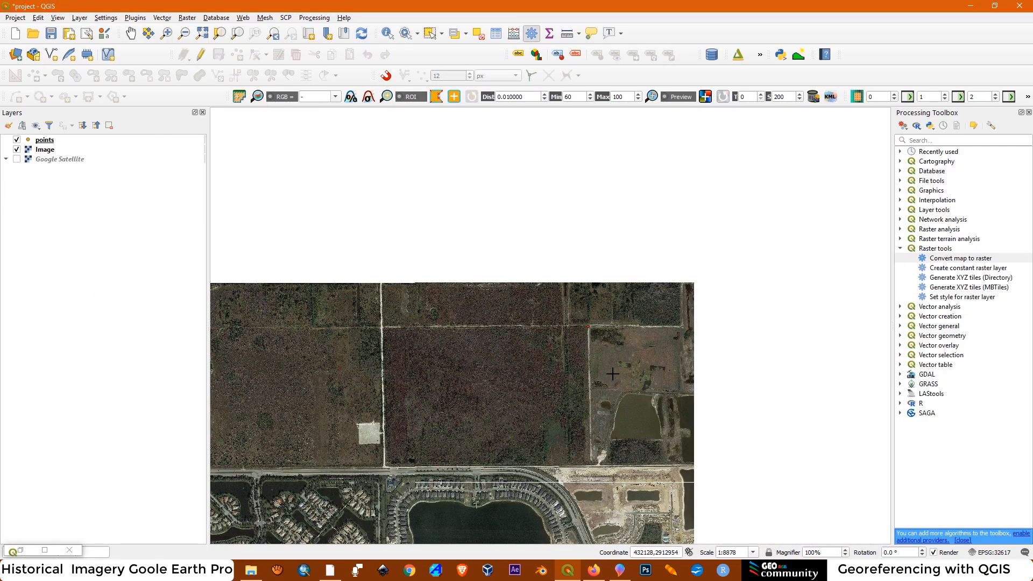
{"action": "scroll", "coordinate": [610, 393], "scroll_direction": "up", "scroll_amount": 5}
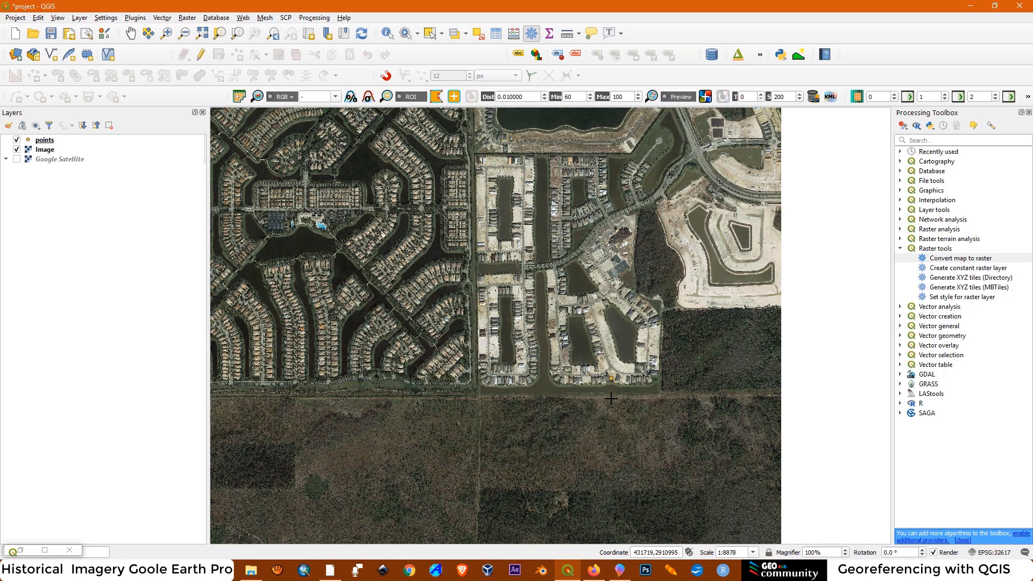
{"action": "scroll", "coordinate": [597, 365], "scroll_direction": "up", "scroll_amount": 2}
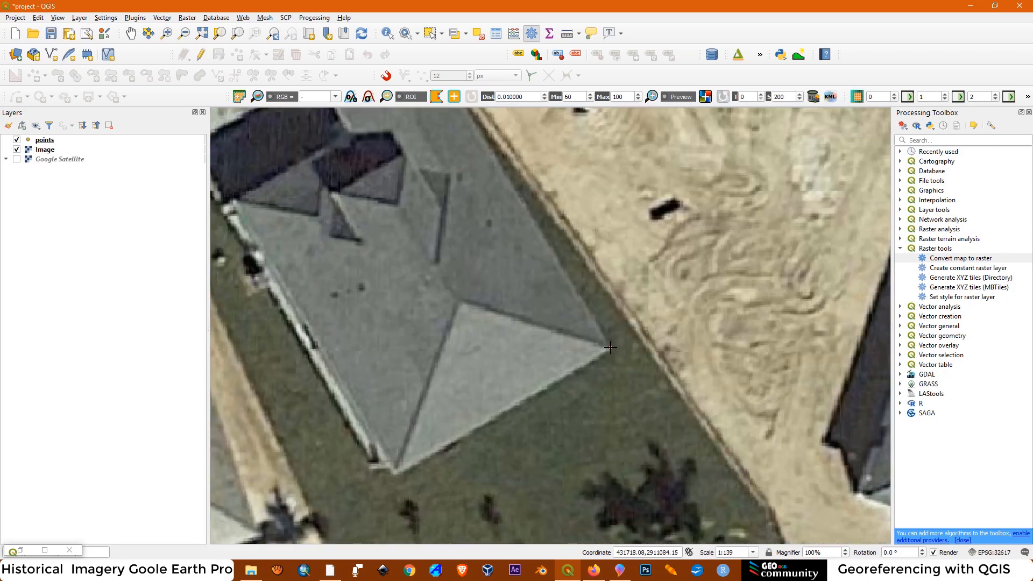
{"action": "left_click", "coordinate": [610, 346]}
{"action": "left_click", "coordinate": [520, 318]}
Add a control point at the southwest marker's centre and link it to the matching point beside the pool, about 428651.32, 2910895.25
{"action": "scroll", "coordinate": [763, 323], "scroll_direction": "down", "scroll_amount": 6}
{"action": "scroll", "coordinate": [671, 347], "scroll_direction": "up", "scroll_amount": 2}
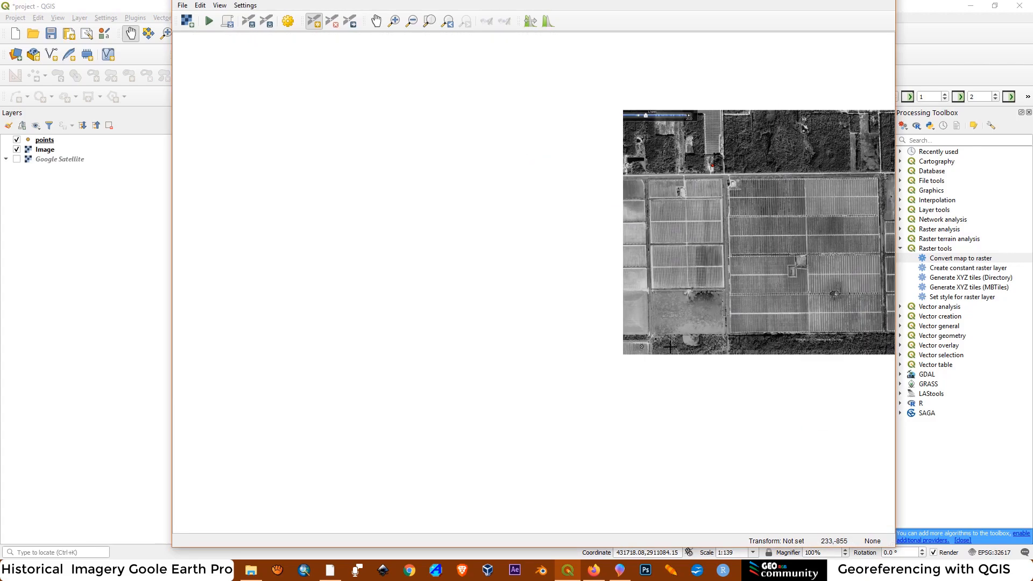
{"action": "scroll", "coordinate": [643, 347], "scroll_direction": "up", "scroll_amount": 6}
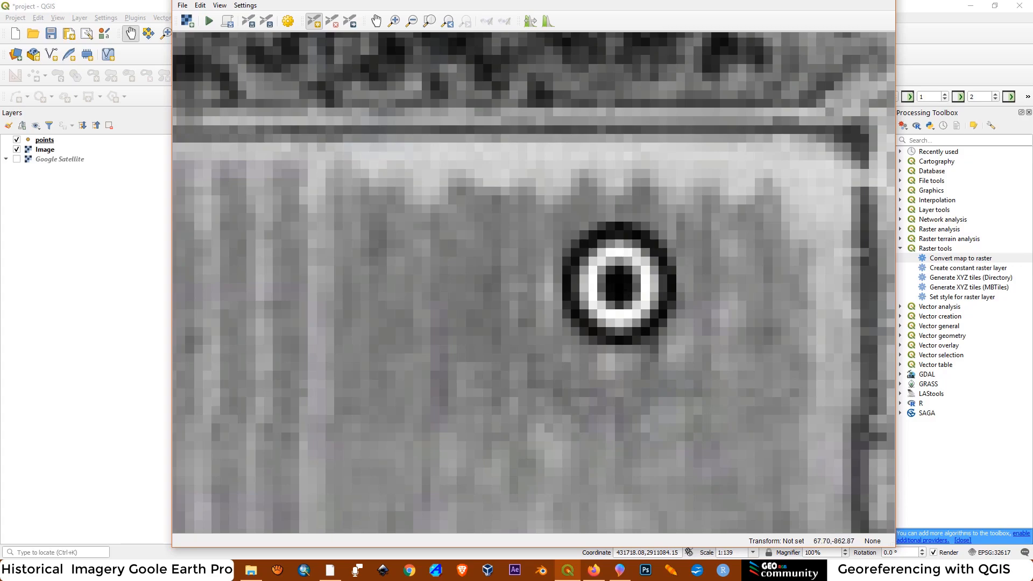
{"action": "left_click", "coordinate": [619, 285]}
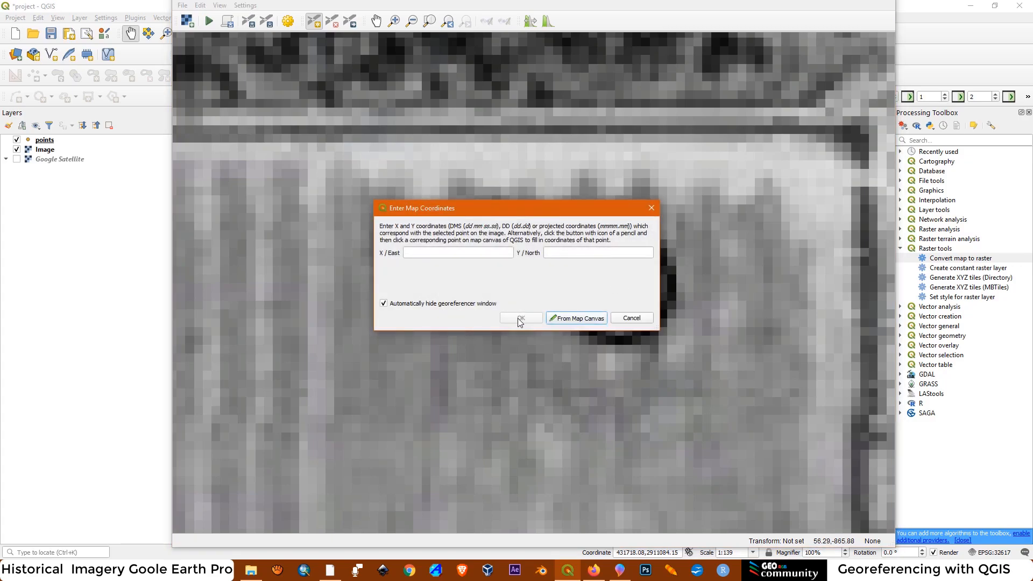
{"action": "left_click", "coordinate": [561, 317]}
{"action": "scroll", "coordinate": [681, 342], "scroll_direction": "down", "scroll_amount": 5}
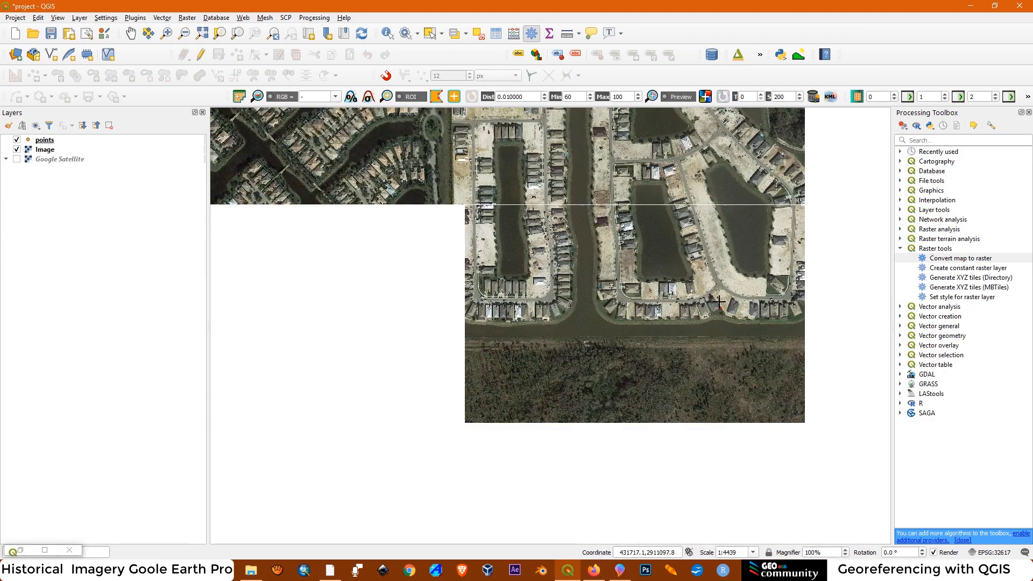
{"action": "scroll", "coordinate": [440, 237], "scroll_direction": "up", "scroll_amount": 3}
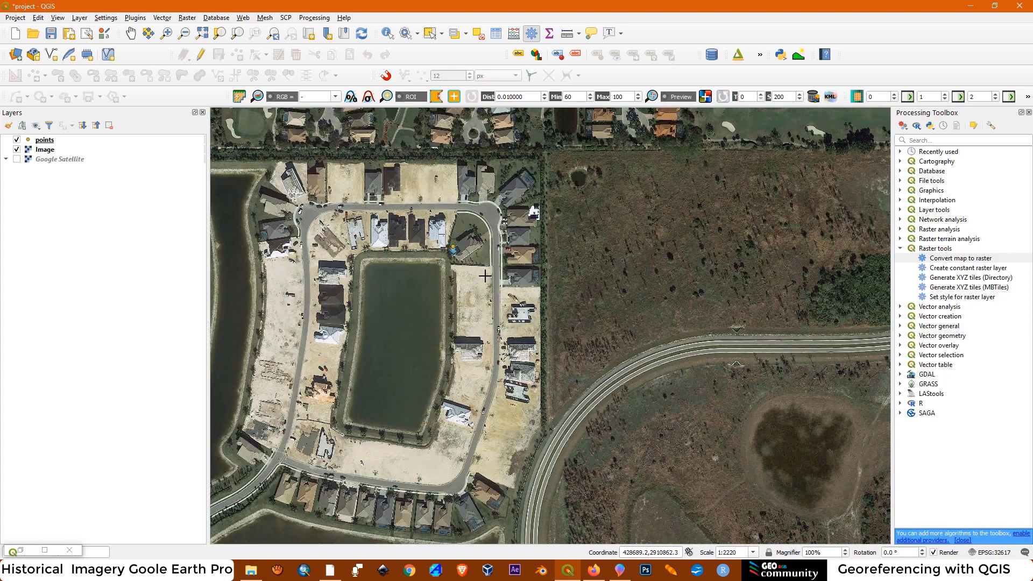
{"action": "scroll", "coordinate": [536, 278], "scroll_direction": "up", "scroll_amount": 4}
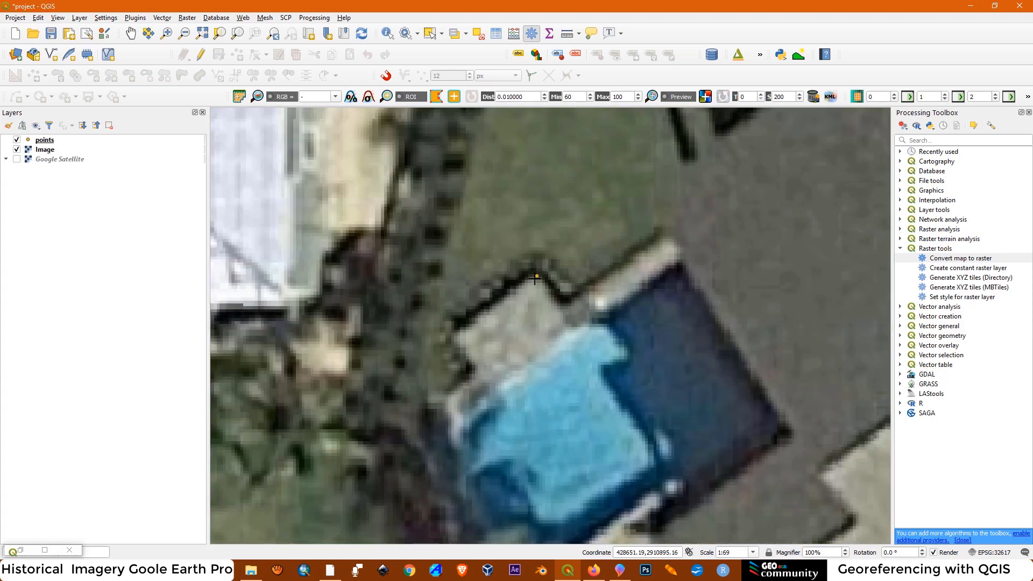
{"action": "left_click", "coordinate": [536, 277]}
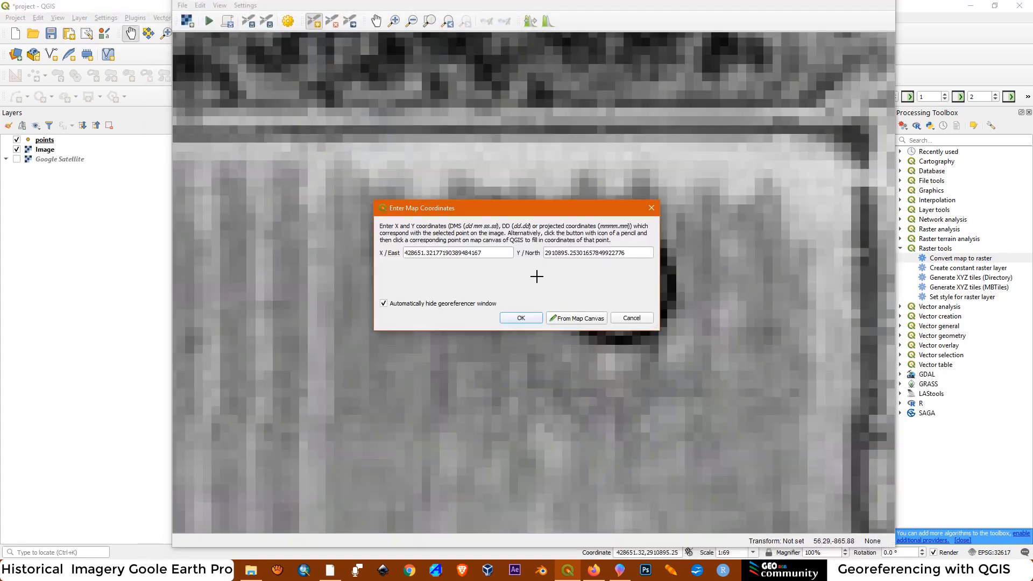
{"action": "left_click", "coordinate": [521, 318]}
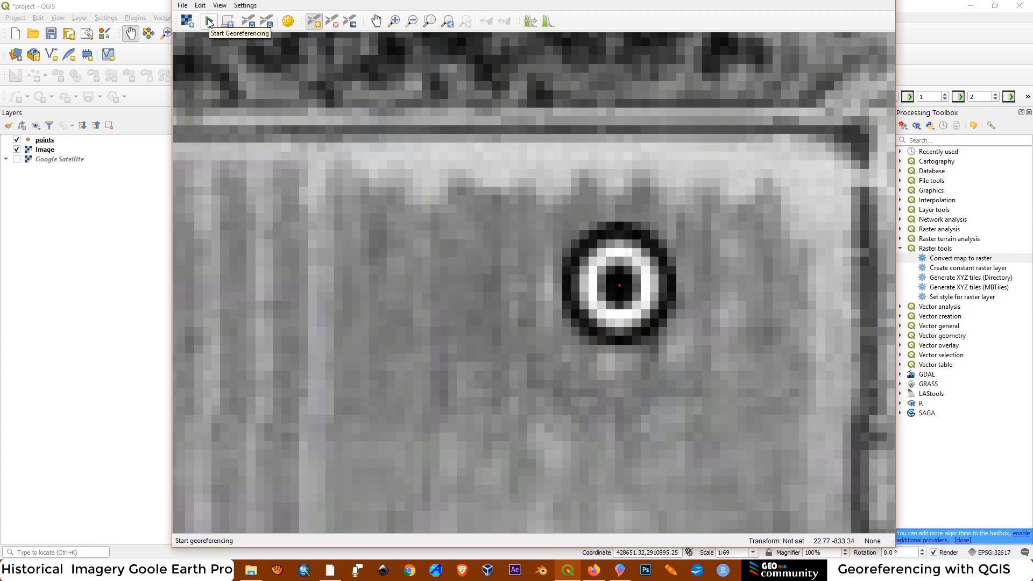
Georeference the raster using Polynomial 1, nearest neighbour resampling and target SRS EPSG:32617, with output January 1999_modified.tif
{"action": "left_click", "coordinate": [209, 22]}
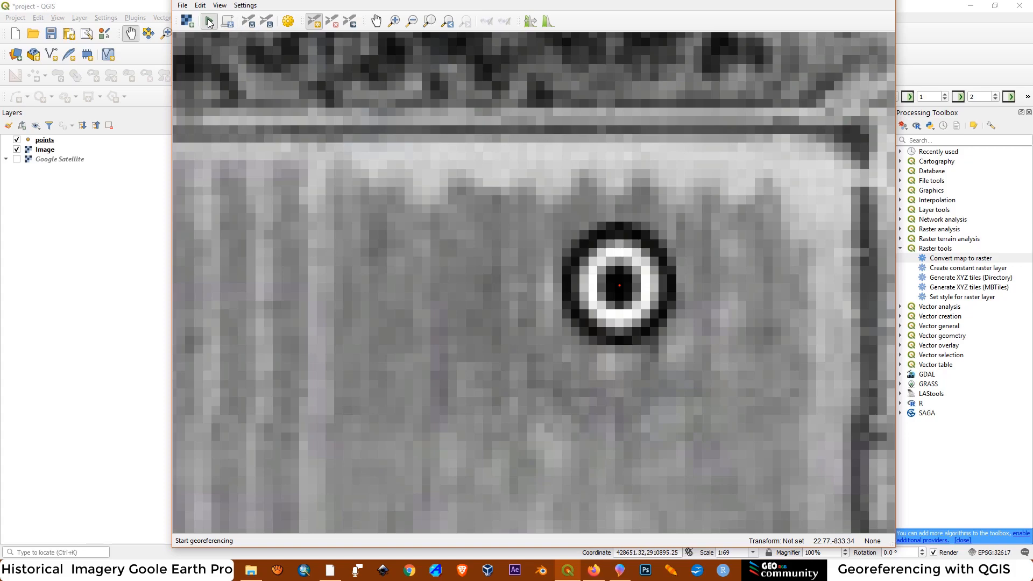
{"action": "left_click", "coordinate": [558, 285]}
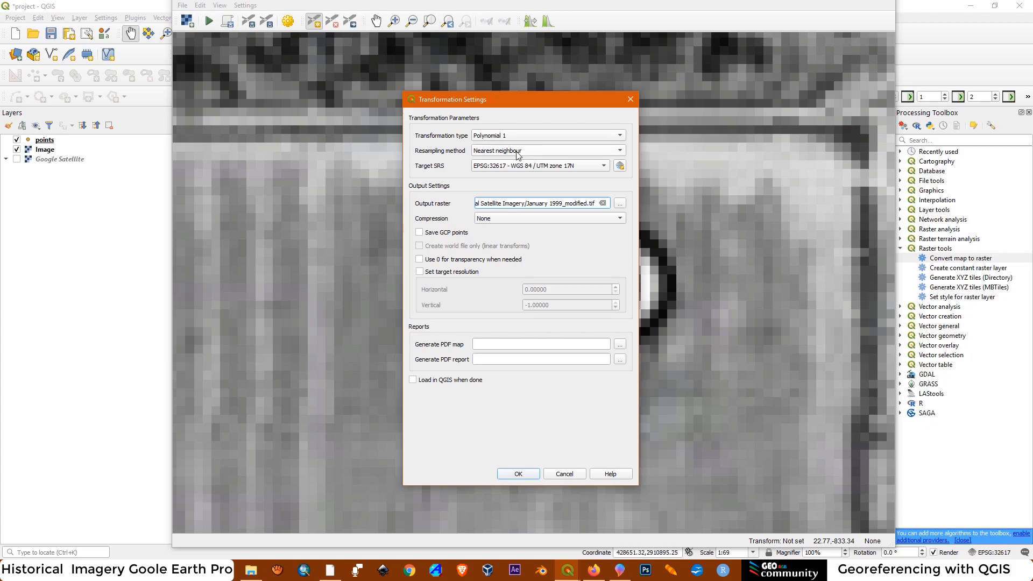
{"action": "mouse_move", "coordinate": [496, 168]}
{"action": "left_click", "coordinate": [518, 474]}
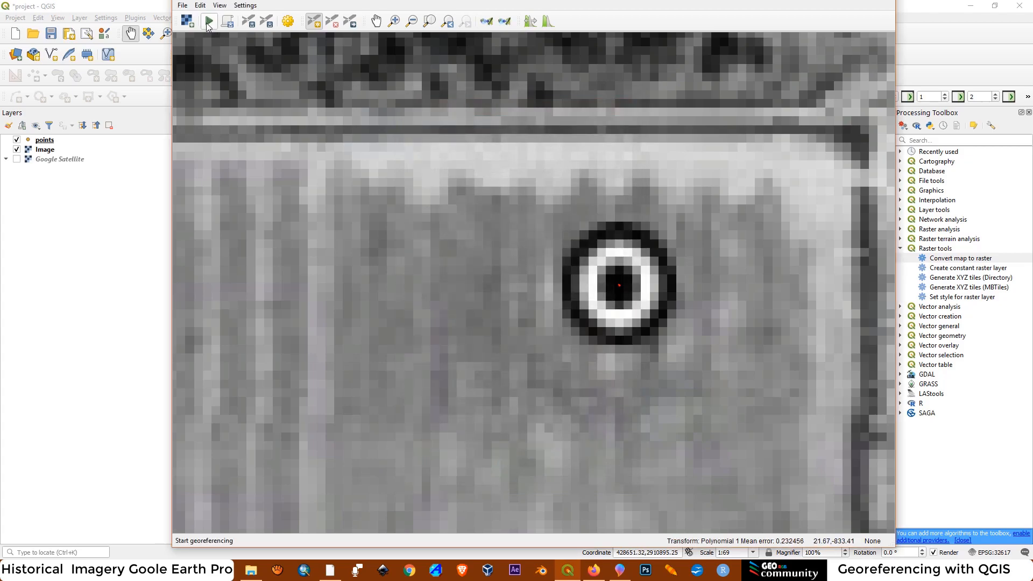
{"action": "left_click", "coordinate": [208, 23]}
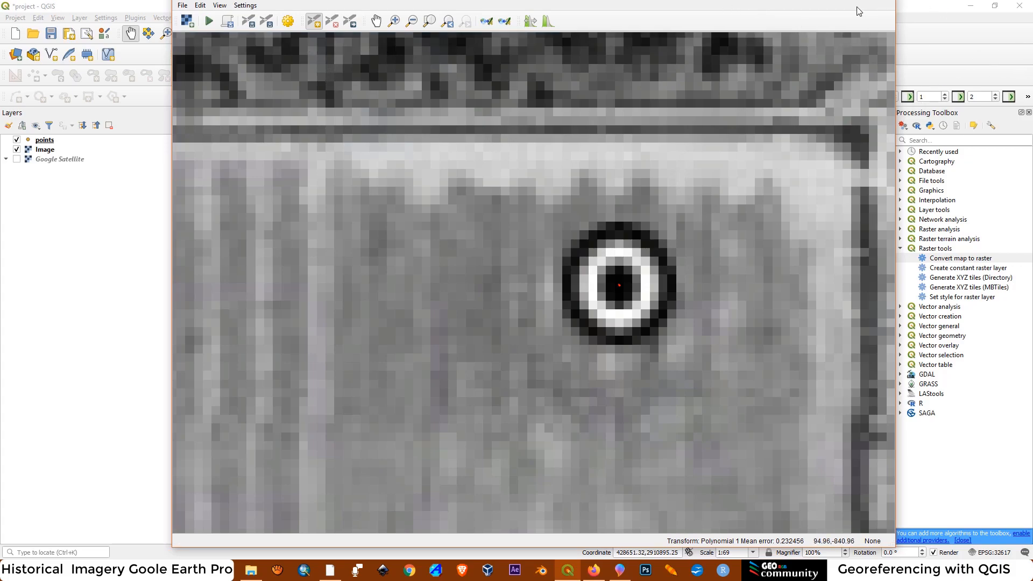
Close the Georeferencer and discard the GCP points
{"action": "left_click", "coordinate": [182, 5]}
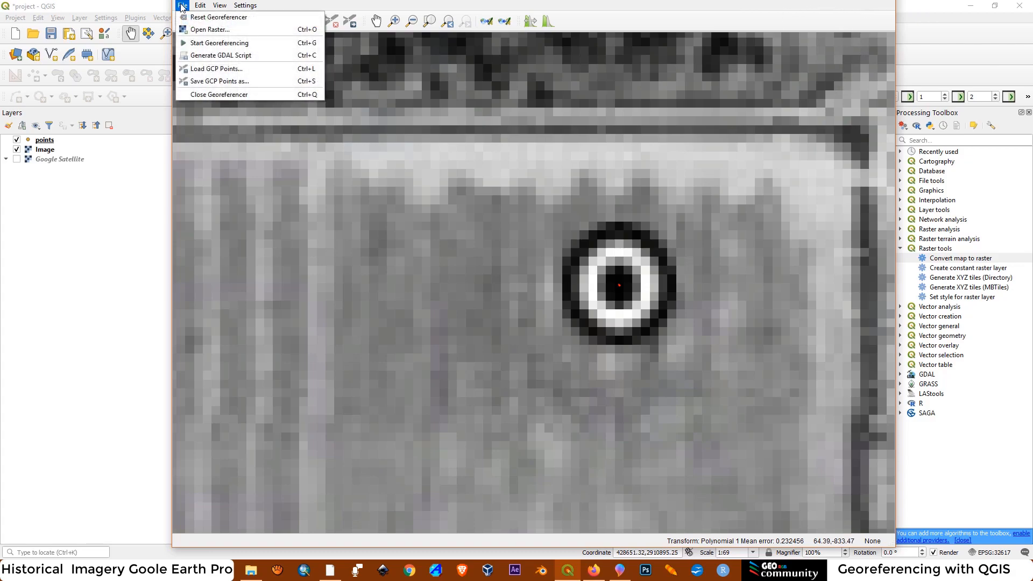
{"action": "left_click", "coordinate": [210, 100]}
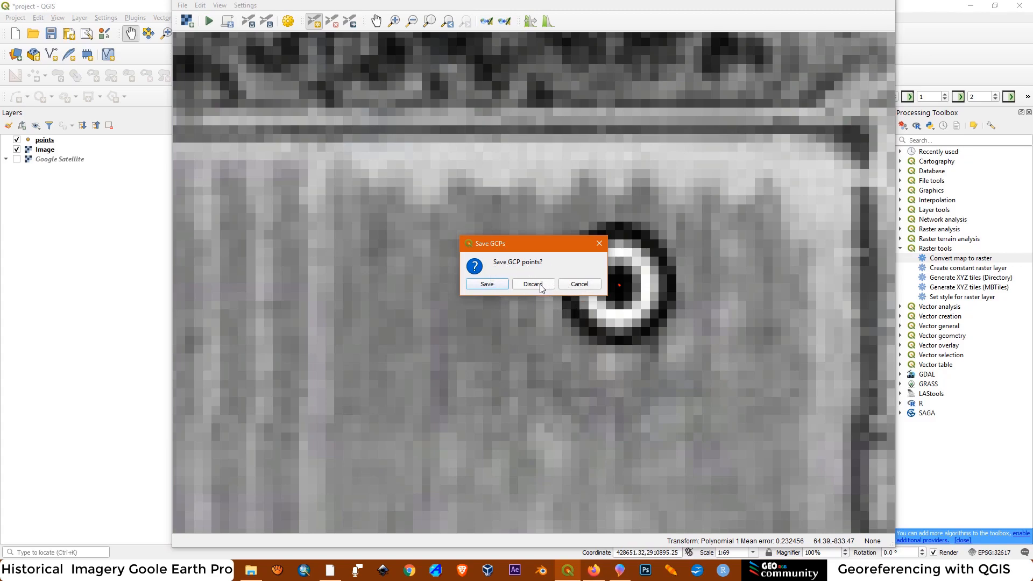
{"action": "left_click", "coordinate": [541, 289]}
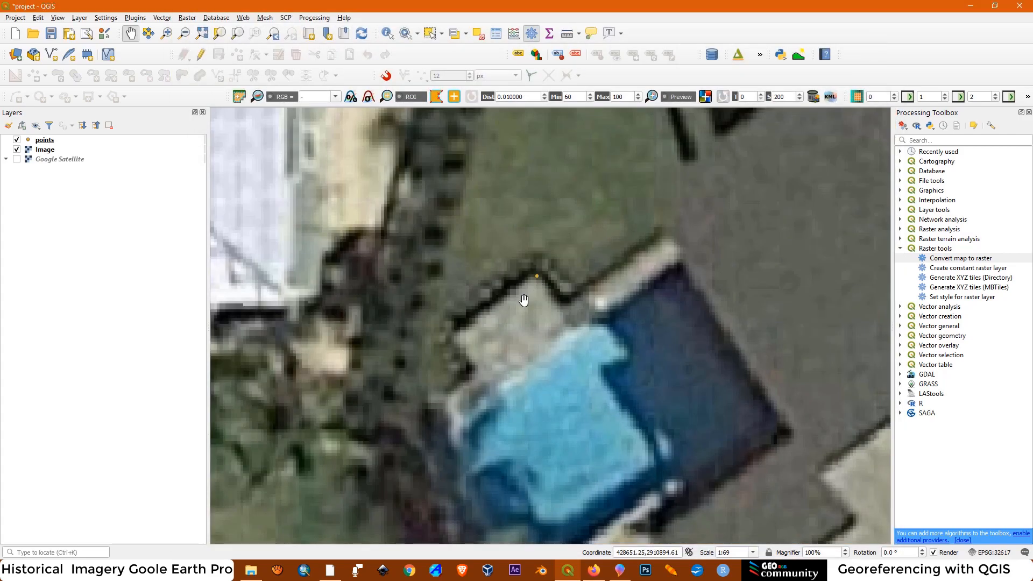
Add the raster January 1999_modified.tif from the Historical Satellite Imagery folder to the project
{"action": "left_click", "coordinate": [15, 55]}
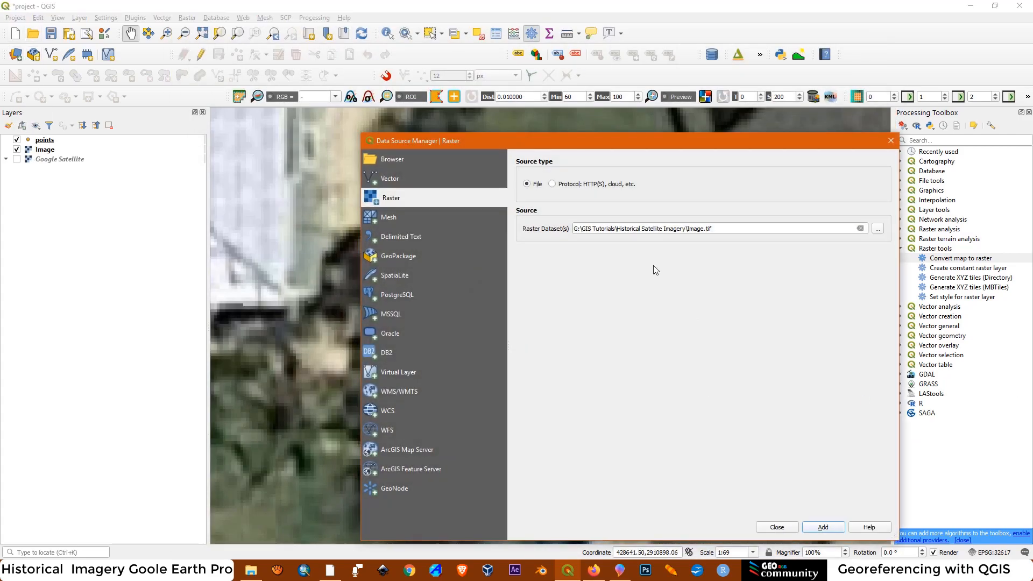
{"action": "left_click", "coordinate": [876, 229]}
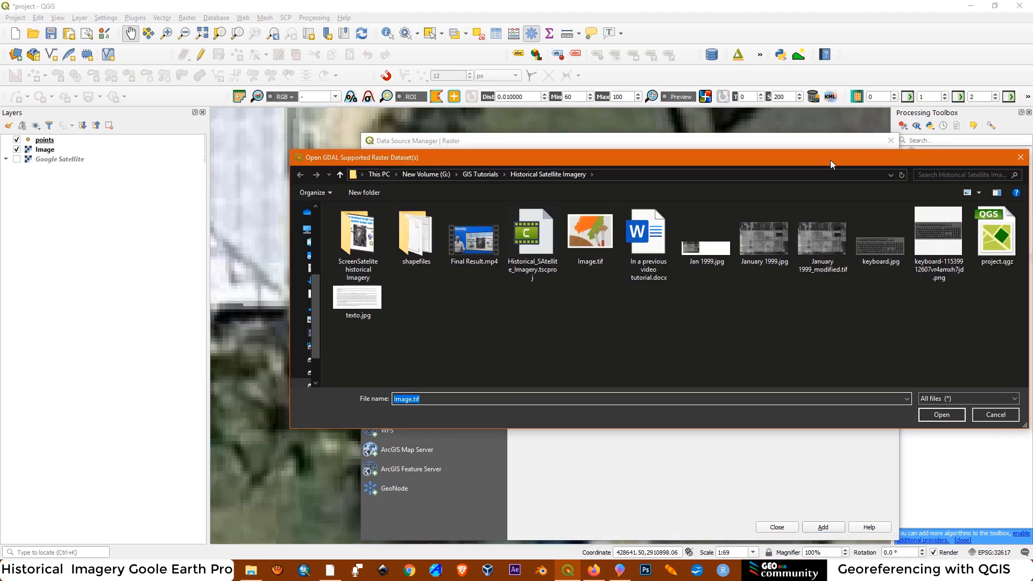
{"action": "left_click_drag", "start_coordinate": [831, 160], "coordinate": [795, 161]}
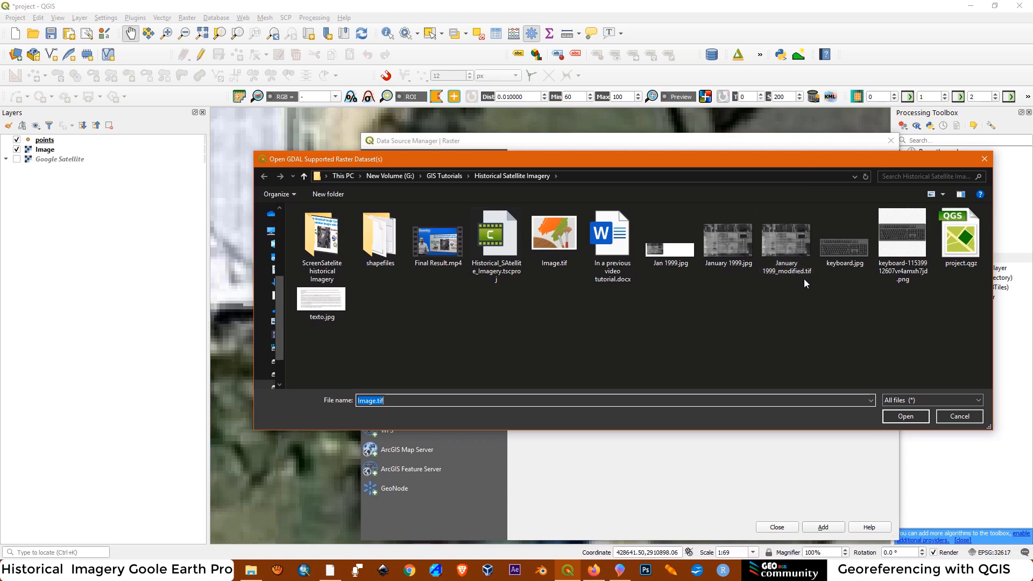
{"action": "left_click", "coordinate": [785, 240]}
{"action": "left_click", "coordinate": [906, 416]}
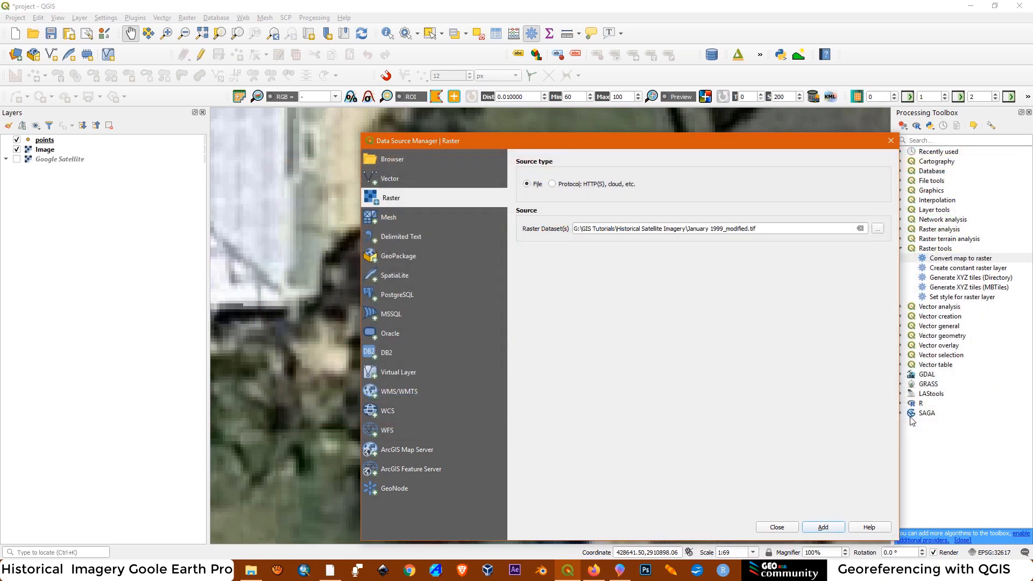
{"action": "left_click", "coordinate": [821, 526]}
{"action": "left_click", "coordinate": [776, 526]}
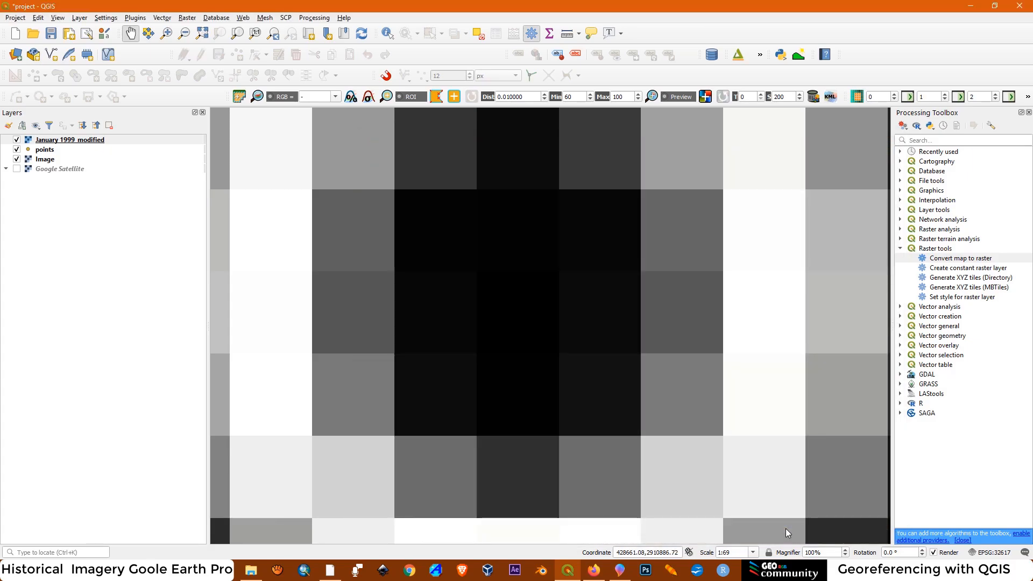
Examine the georeferenced January 1999 layer against the current imagery, checking its edges, control markers and overall extent
{"action": "scroll", "coordinate": [510, 315], "scroll_direction": "down", "scroll_amount": 5}
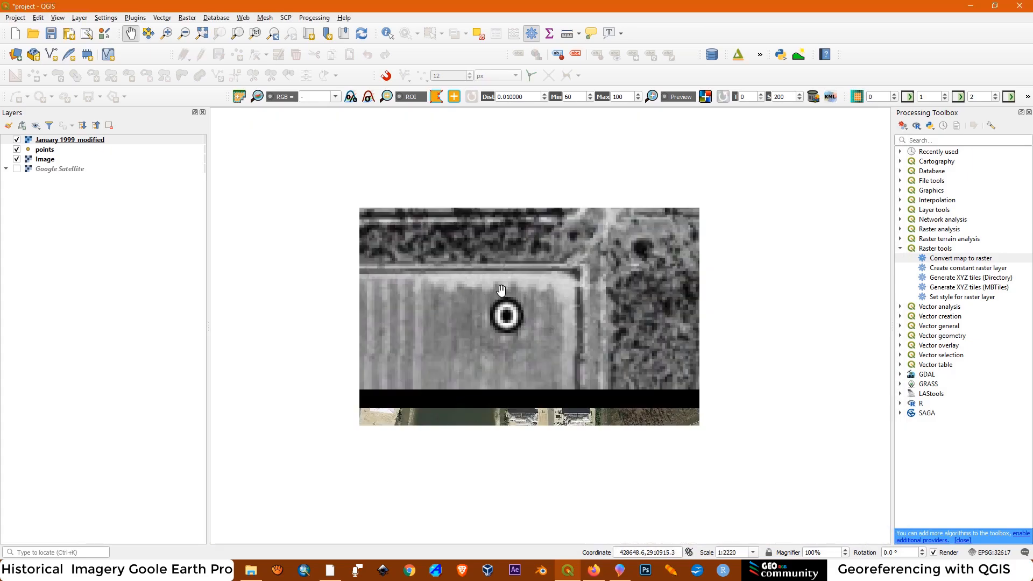
{"action": "scroll", "coordinate": [468, 262], "scroll_direction": "down", "scroll_amount": 4}
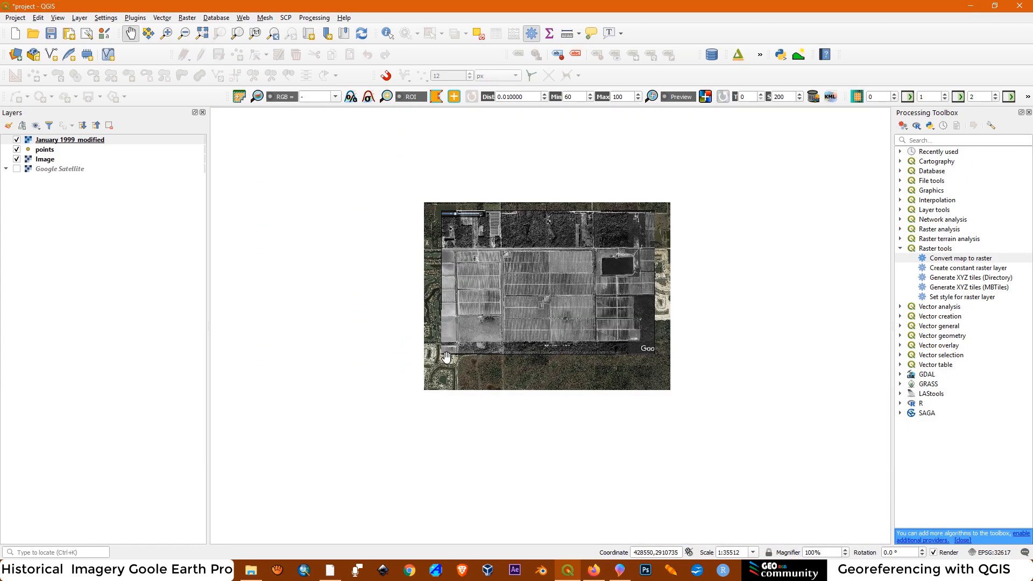
{"action": "scroll", "coordinate": [576, 292], "scroll_direction": "up", "scroll_amount": 1}
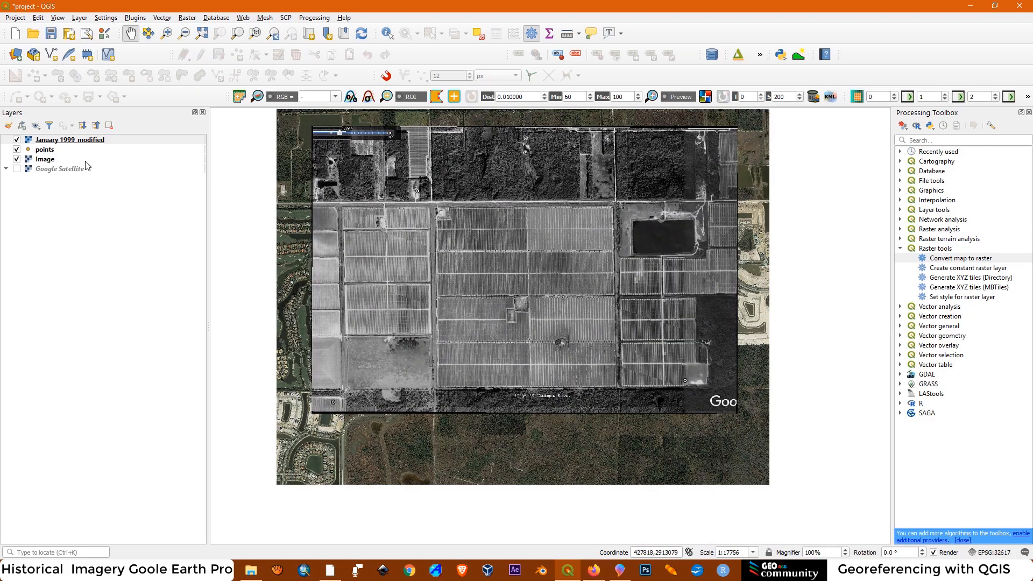
{"action": "scroll", "coordinate": [570, 342], "scroll_direction": "up", "scroll_amount": 2}
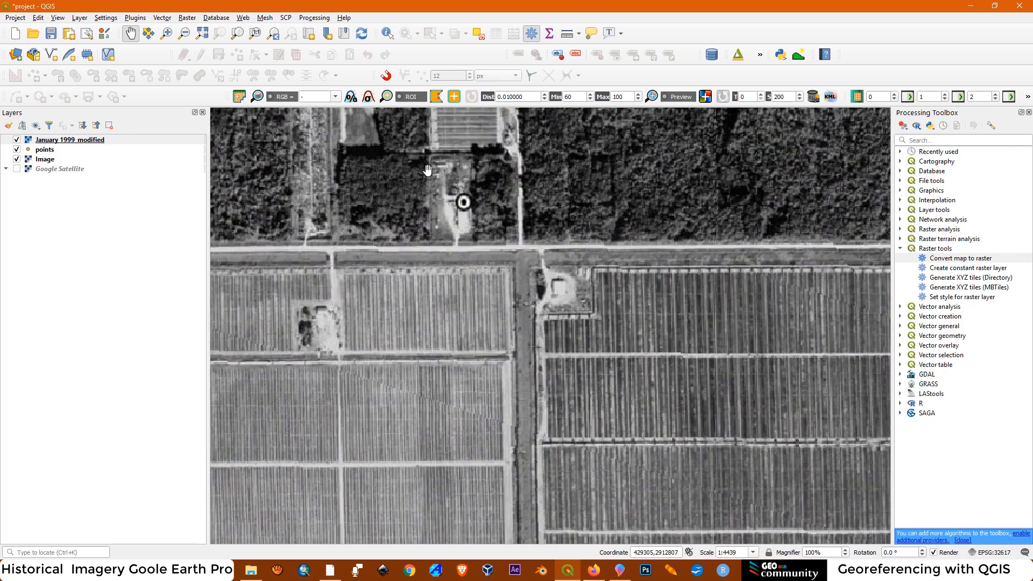
{"action": "scroll", "coordinate": [462, 203], "scroll_direction": "down", "scroll_amount": 2}
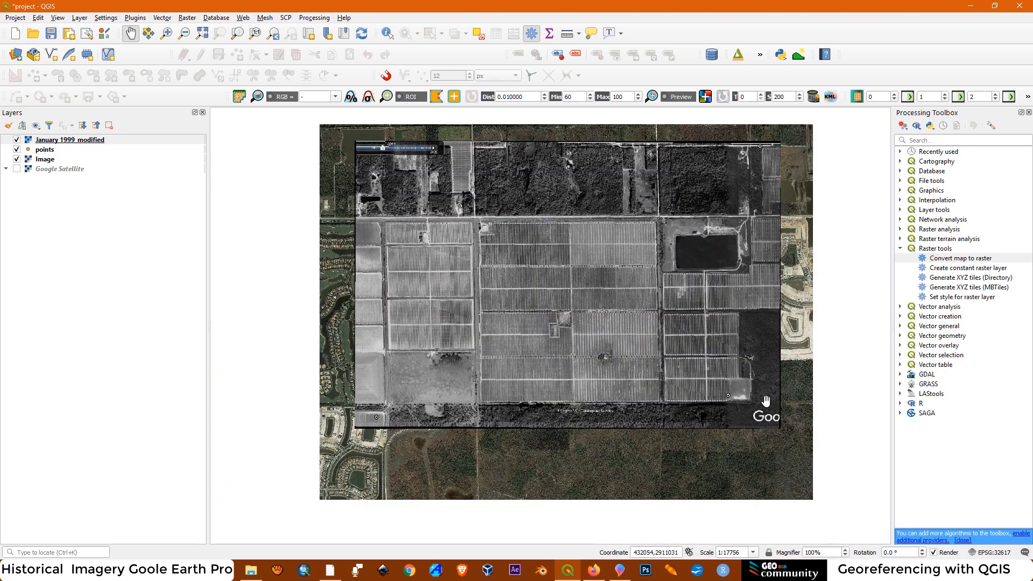
{"action": "scroll", "coordinate": [371, 139], "scroll_direction": "up", "scroll_amount": 1}
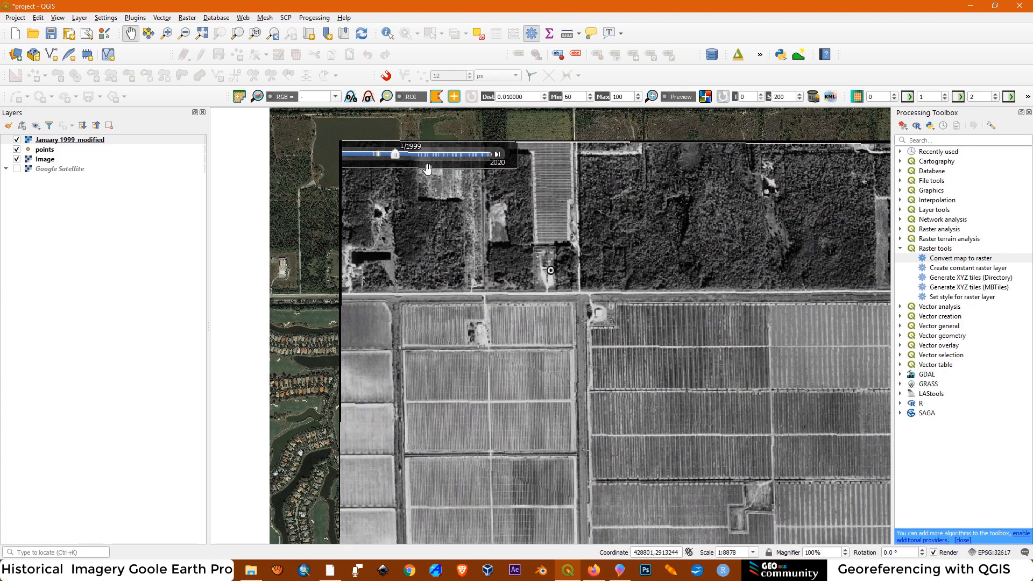
{"action": "scroll", "coordinate": [468, 241], "scroll_direction": "down", "scroll_amount": 1}
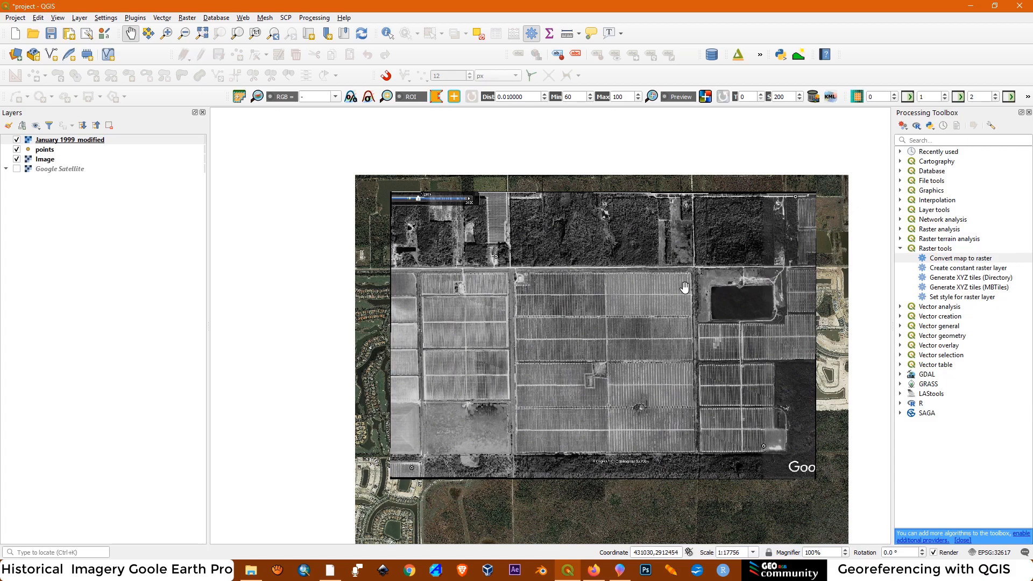
{"action": "scroll", "coordinate": [617, 476], "scroll_direction": "up", "scroll_amount": 2}
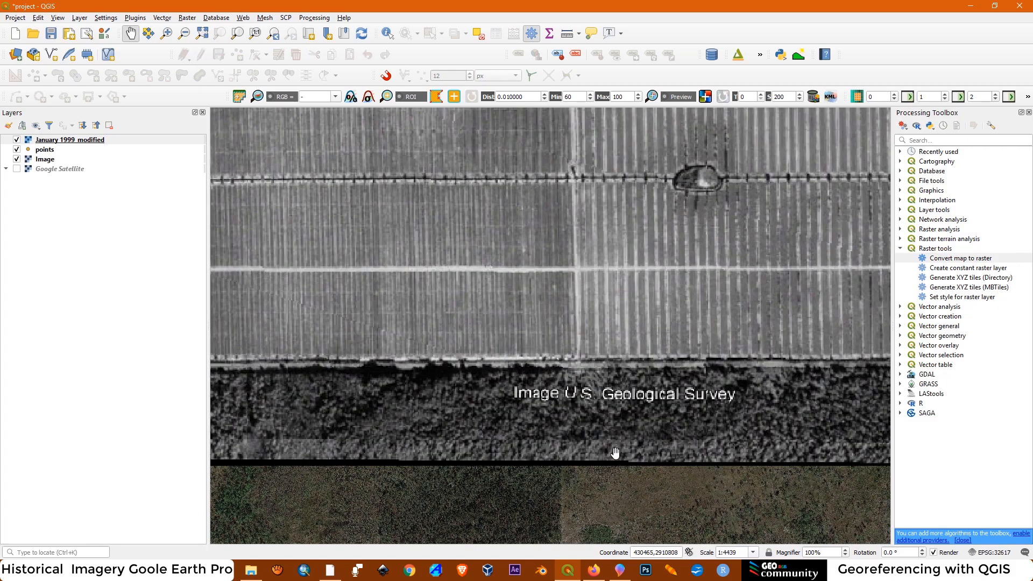
{"action": "scroll", "coordinate": [619, 390], "scroll_direction": "down", "scroll_amount": 3}
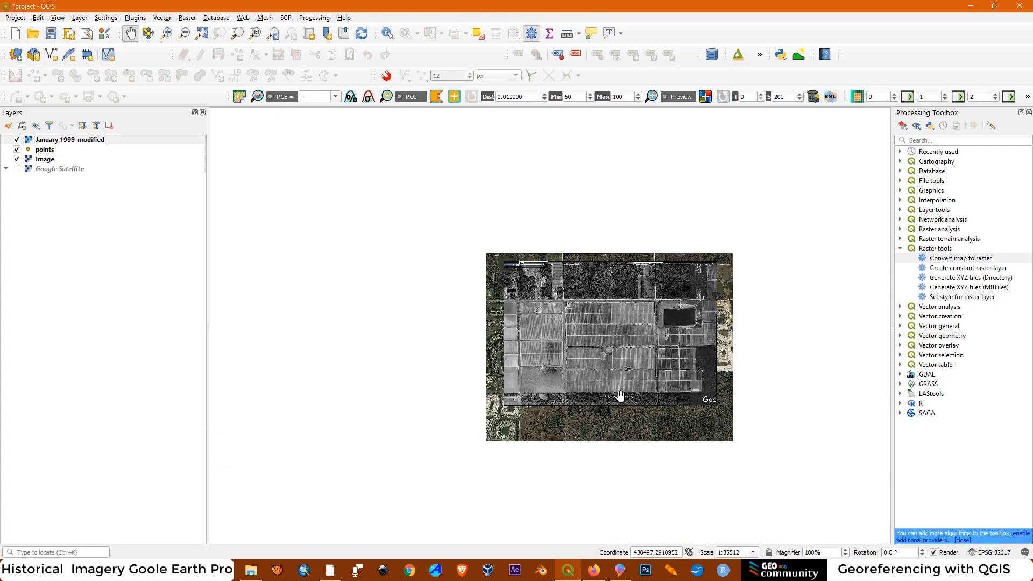
{"action": "scroll", "coordinate": [629, 384], "scroll_direction": "up", "scroll_amount": 1}
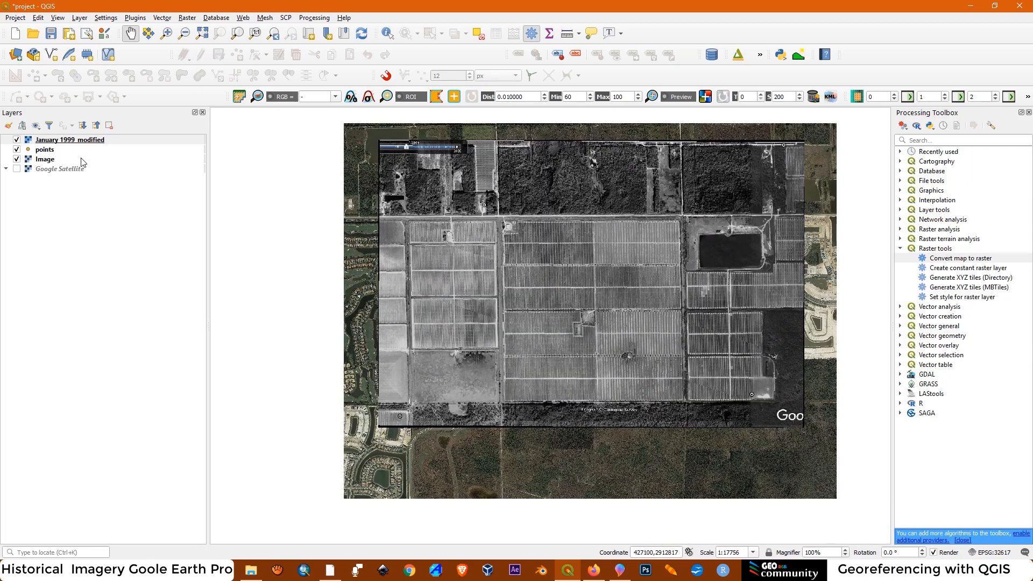
Set the global opacity of the January 1999_modified layer to 50%
{"action": "right_click", "coordinate": [87, 143]}
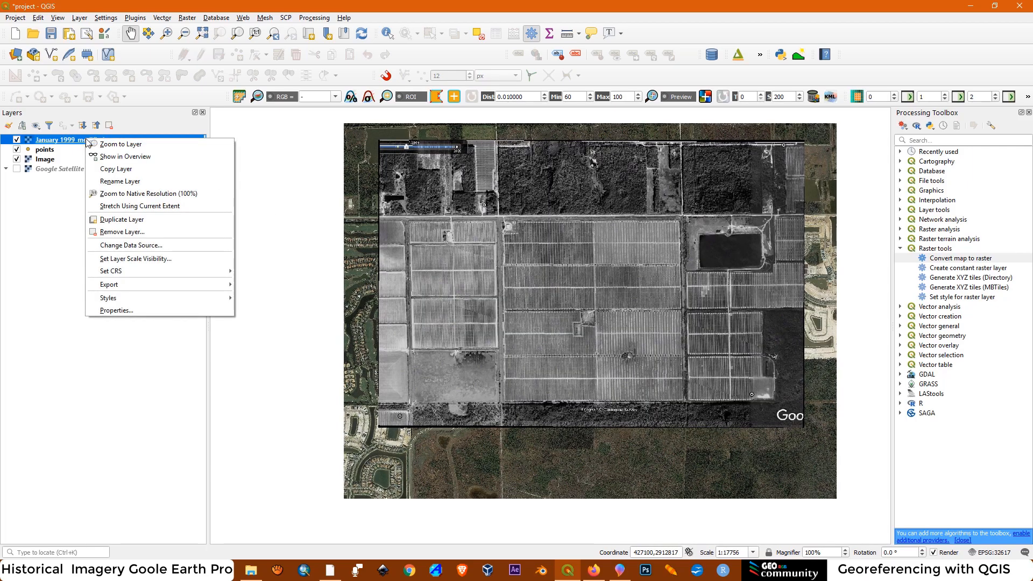
{"action": "left_click", "coordinate": [134, 312]}
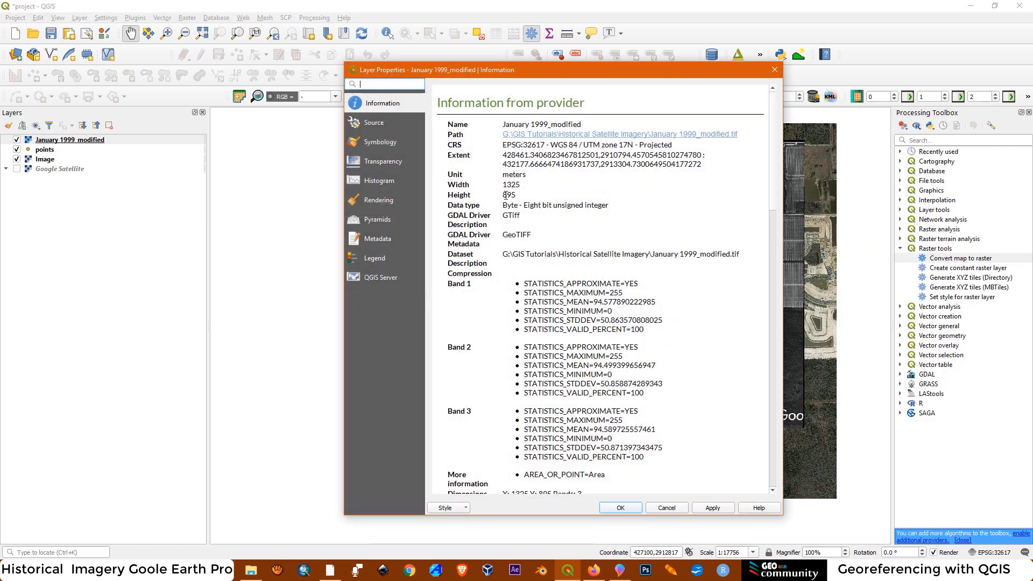
{"action": "left_click", "coordinate": [381, 164]}
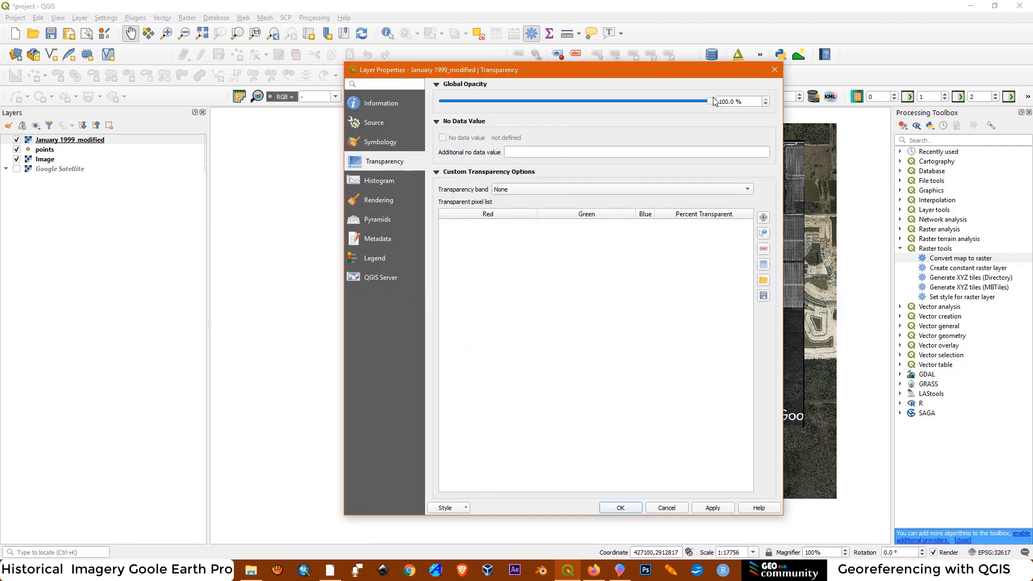
{"action": "left_click_drag", "start_coordinate": [711, 101], "coordinate": [679, 101]}
{"action": "left_click_drag", "start_coordinate": [576, 105], "coordinate": [574, 105]}
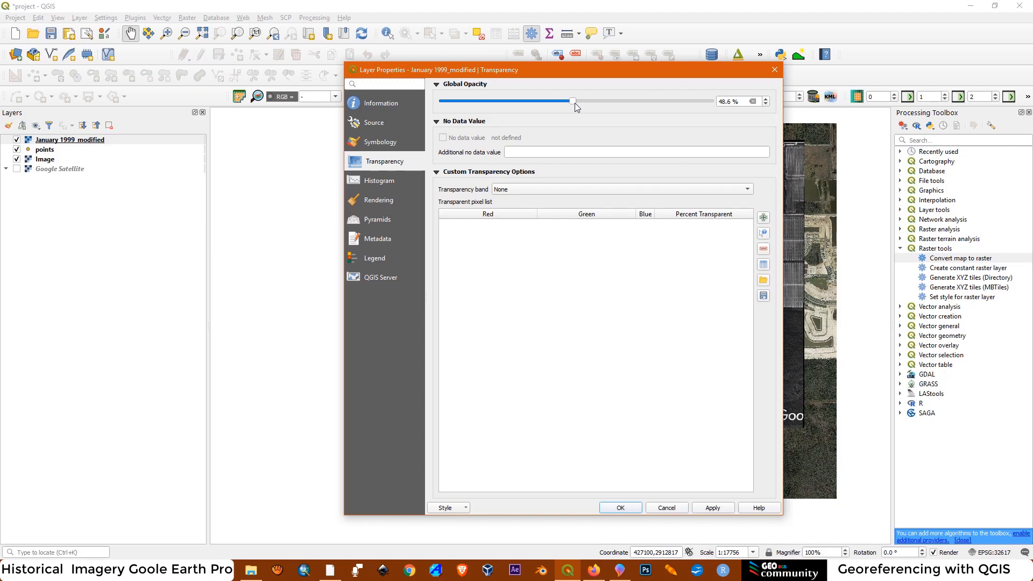
{"action": "left_click", "coordinate": [713, 506]}
{"action": "left_click", "coordinate": [774, 69]}
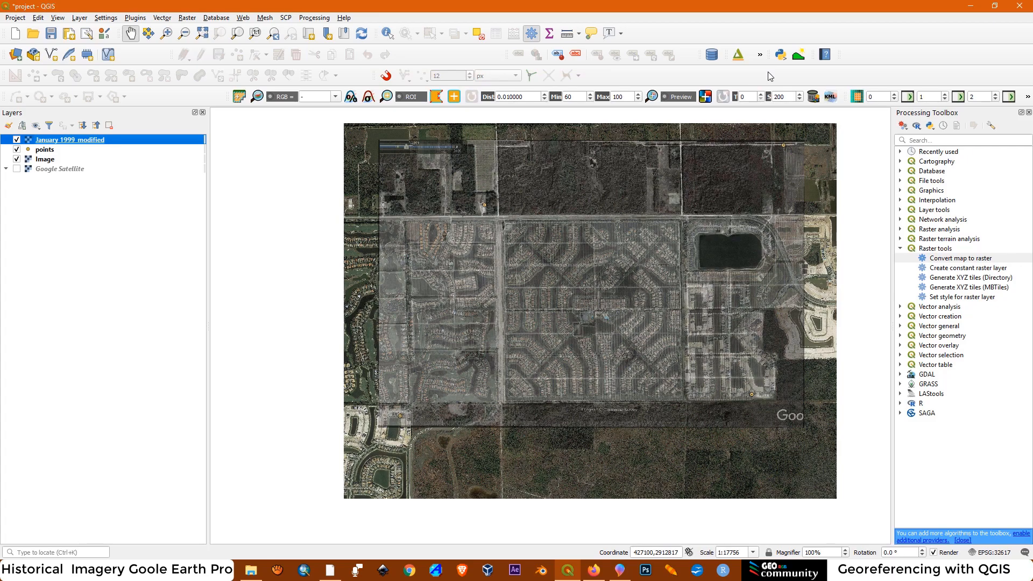
Compare the semi-transparent January 1999_modified layer with the current imagery near the road junction by toggling its visibility
{"action": "scroll", "coordinate": [659, 156], "scroll_direction": "up", "scroll_amount": 1}
{"action": "scroll", "coordinate": [354, 192], "scroll_direction": "up", "scroll_amount": 1}
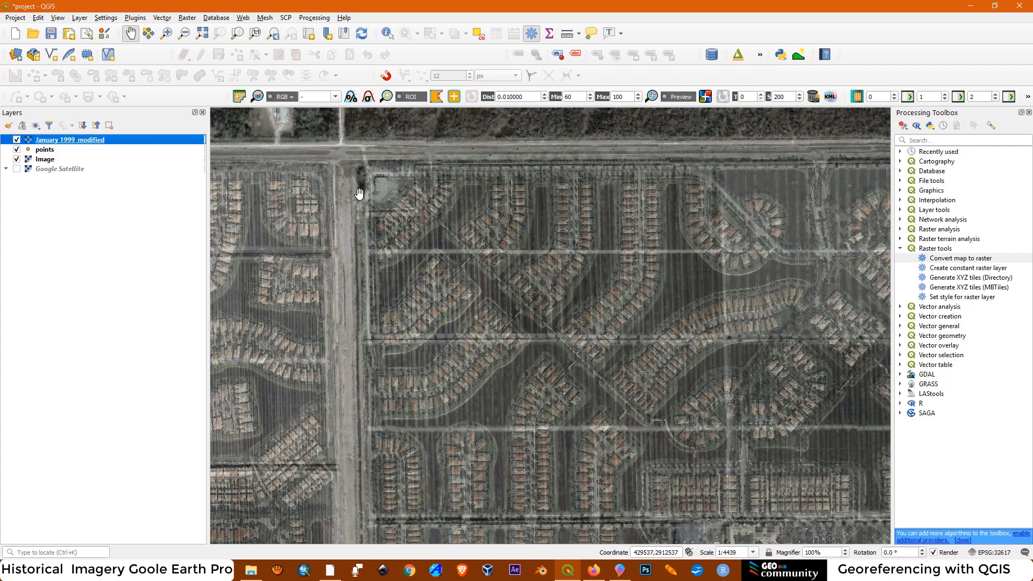
{"action": "scroll", "coordinate": [342, 167], "scroll_direction": "up", "scroll_amount": 1}
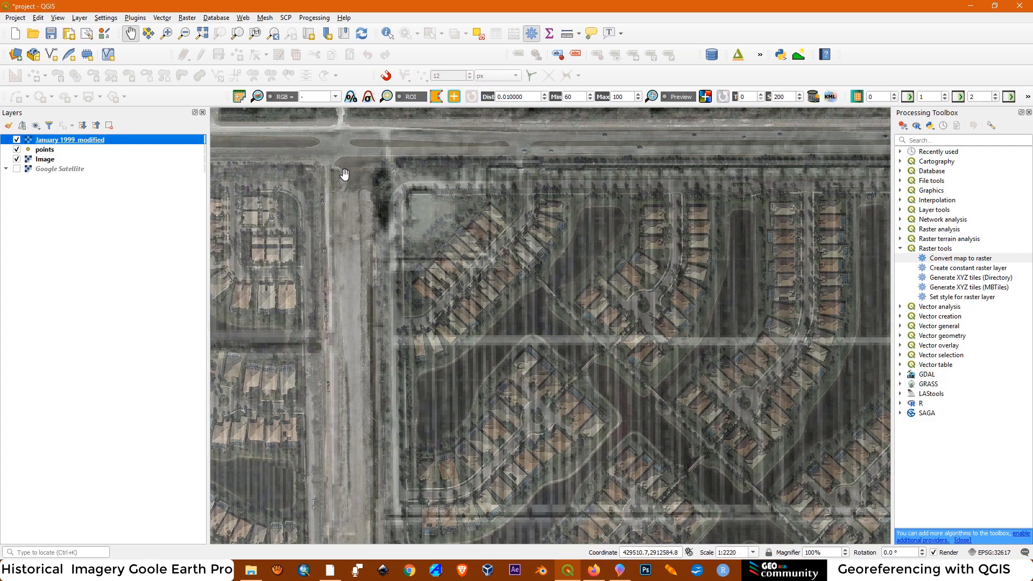
{"action": "left_click", "coordinate": [16, 141]}
{"action": "left_click", "coordinate": [16, 140]}
{"action": "left_click", "coordinate": [17, 141]}
{"action": "left_click", "coordinate": [16, 141]}
{"action": "left_click", "coordinate": [17, 140]}
{"action": "left_click", "coordinate": [17, 140]}
Set the global opacity of the January 1999_modified layer back to 100%
{"action": "right_click", "coordinate": [79, 141]}
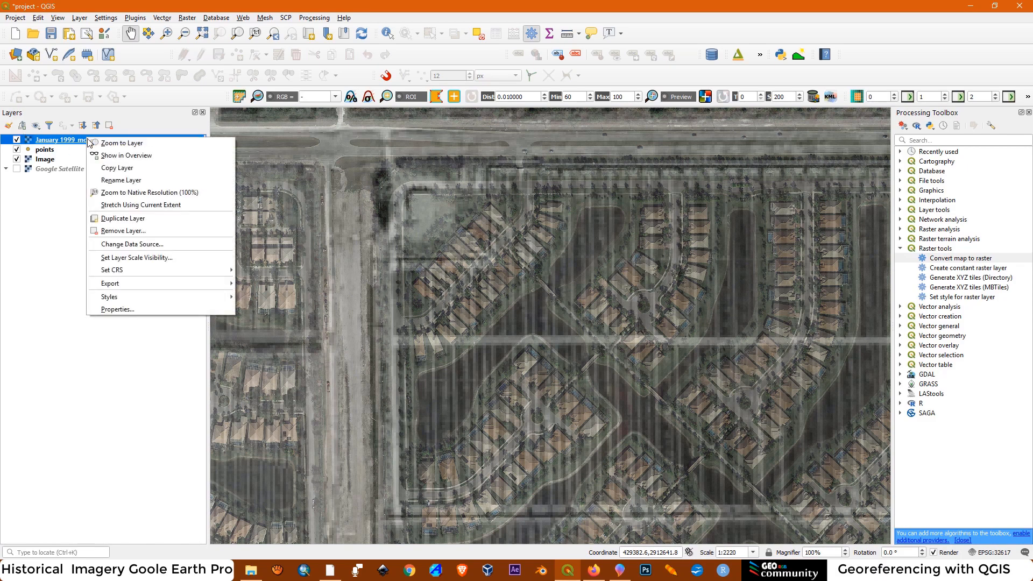
{"action": "left_click", "coordinate": [142, 310]}
{"action": "left_click_drag", "start_coordinate": [581, 117], "coordinate": [732, 129]}
{"action": "left_click", "coordinate": [722, 527]}
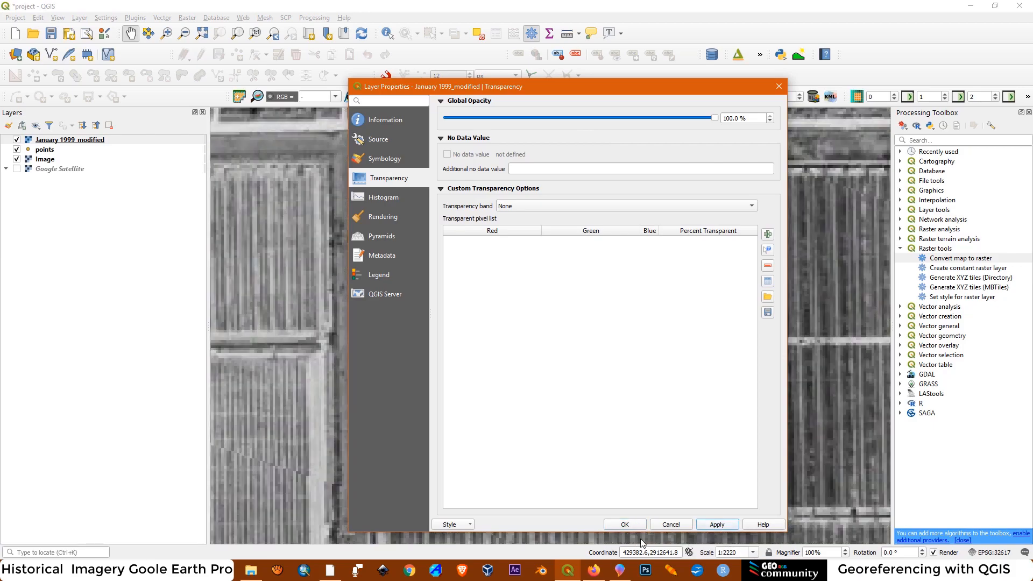
{"action": "left_click", "coordinate": [631, 527]}
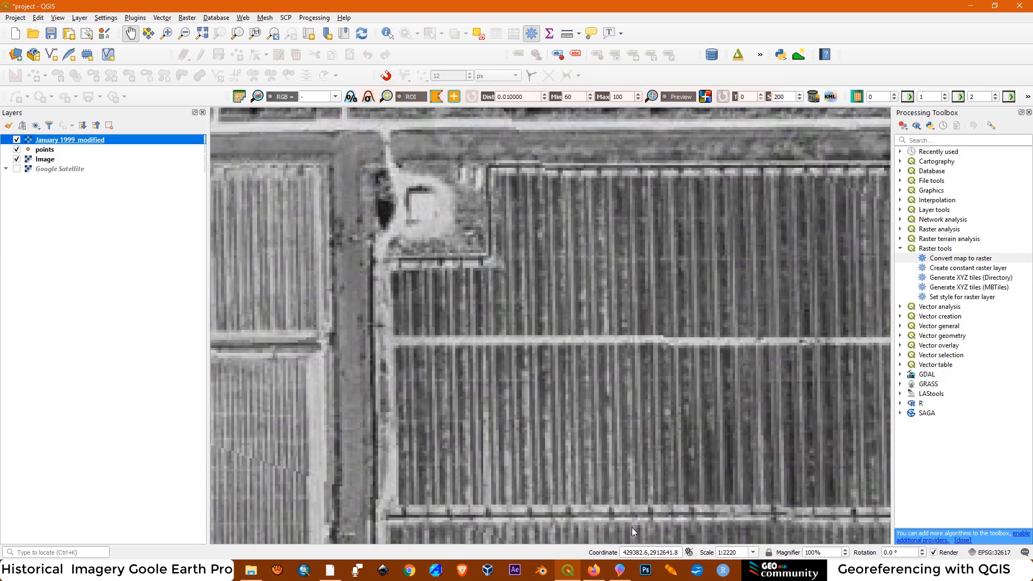
Switch the fully opaque January 1999_modified layer off and on repeatedly to compare the 1999 fields with the present housing
{"action": "left_click", "coordinate": [16, 141]}
{"action": "left_click", "coordinate": [17, 141]}
{"action": "left_click", "coordinate": [16, 140]}
{"action": "left_click", "coordinate": [16, 140]}
{"action": "left_click", "coordinate": [16, 140]}
{"action": "left_click", "coordinate": [16, 141]}
{"action": "left_click", "coordinate": [16, 140]}
{"action": "left_click", "coordinate": [17, 140]}
{"action": "left_click", "coordinate": [16, 141]}
{"action": "left_click", "coordinate": [16, 141]}
Show the full extent of both images on the canvas and open the existing print layout 1 from the Layout Manager
{"action": "scroll", "coordinate": [426, 245], "scroll_direction": "down", "scroll_amount": 3}
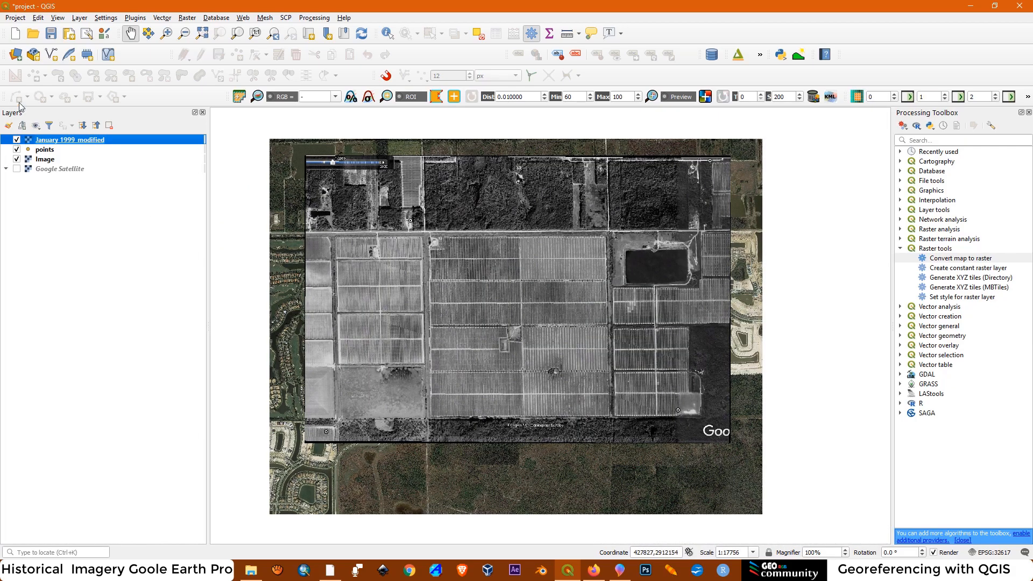
{"action": "left_click", "coordinate": [14, 18]}
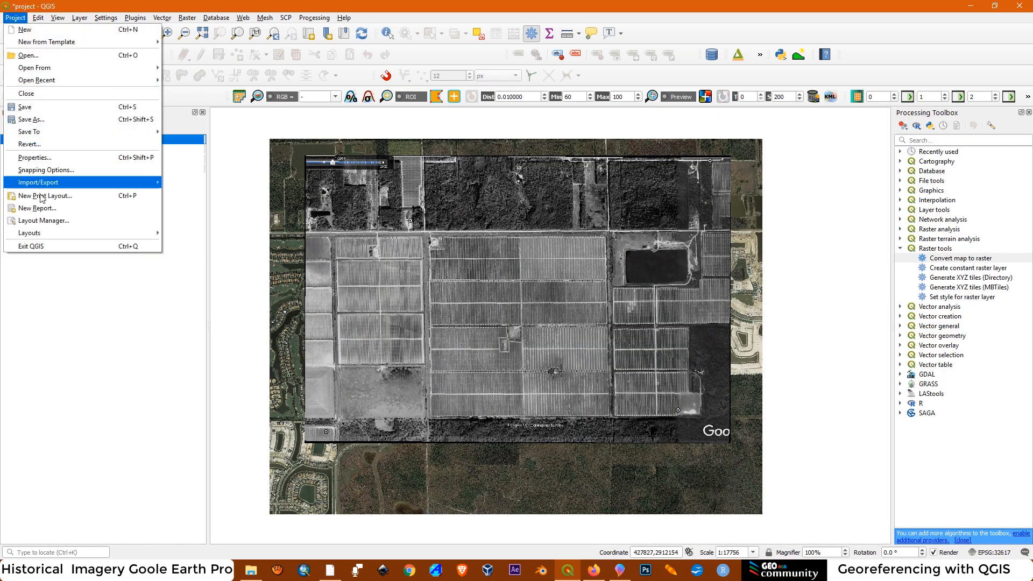
{"action": "left_click", "coordinate": [56, 220]}
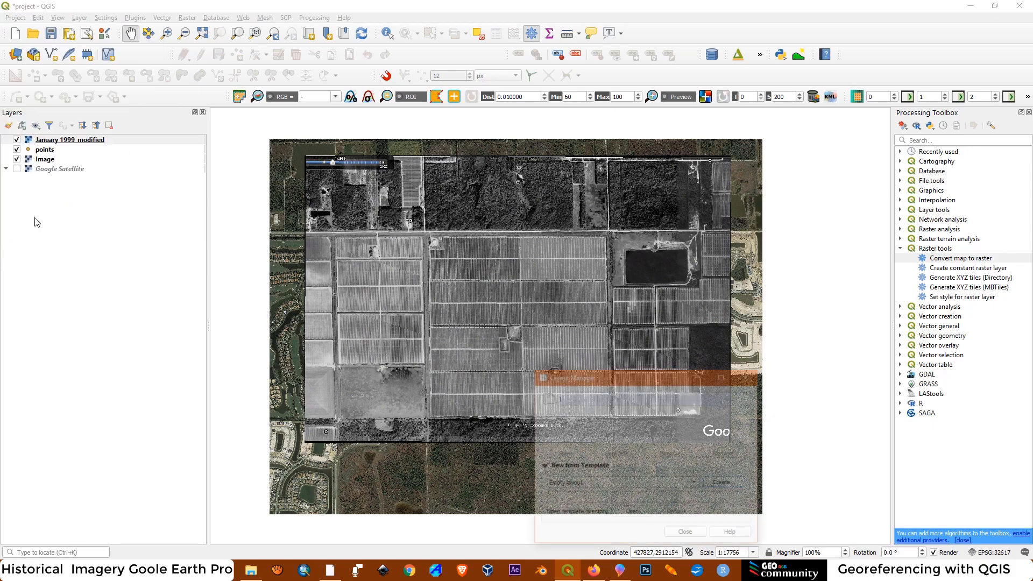
{"action": "double_click", "coordinate": [578, 402]}
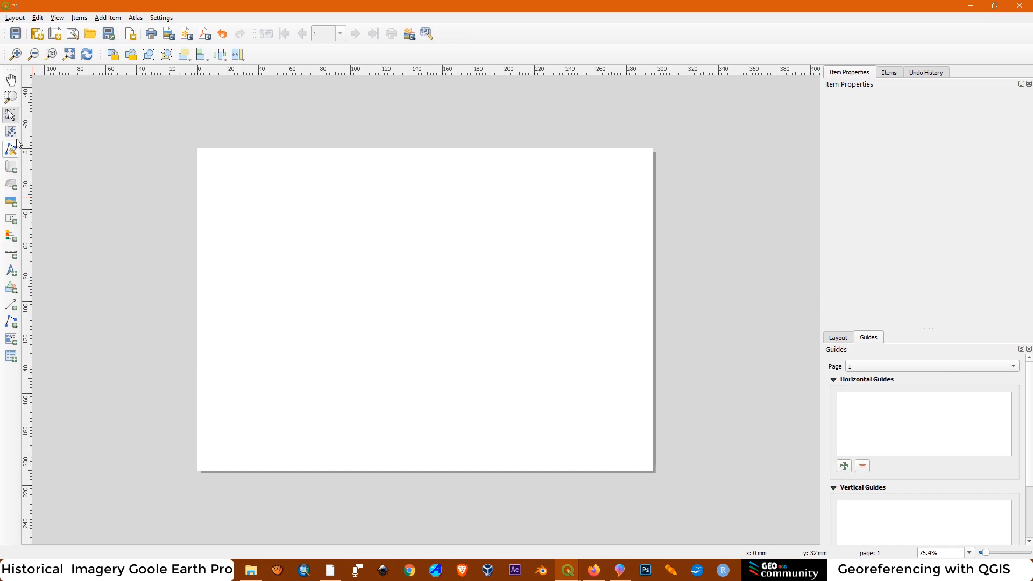
Add a map covering nearly the whole layout page, set its scale to 10000 and shorten it by raising its lower edge
{"action": "left_click", "coordinate": [10, 166]}
{"action": "left_click_drag", "start_coordinate": [206, 159], "coordinate": [638, 461]}
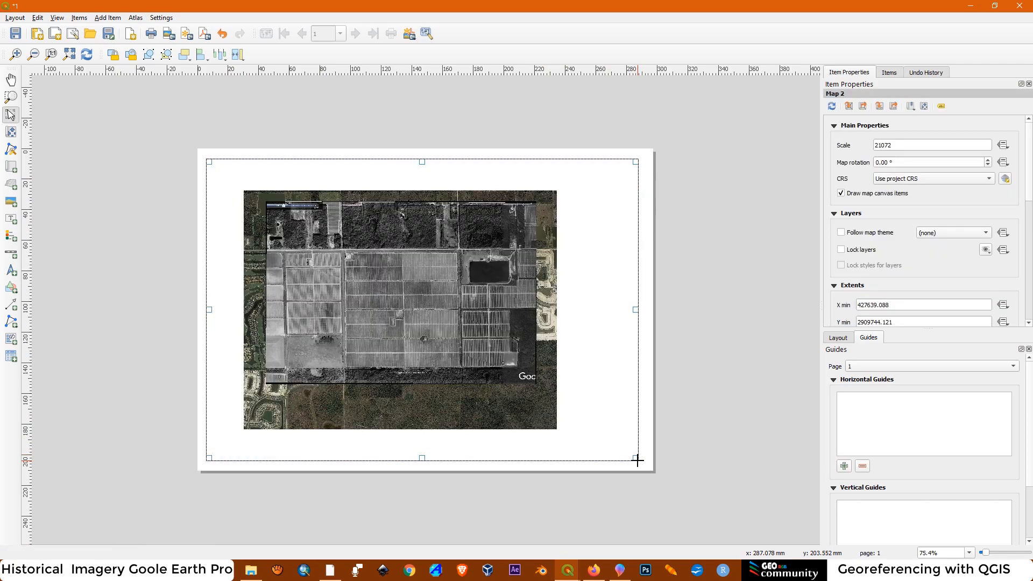
{"action": "left_click", "coordinate": [890, 145]}
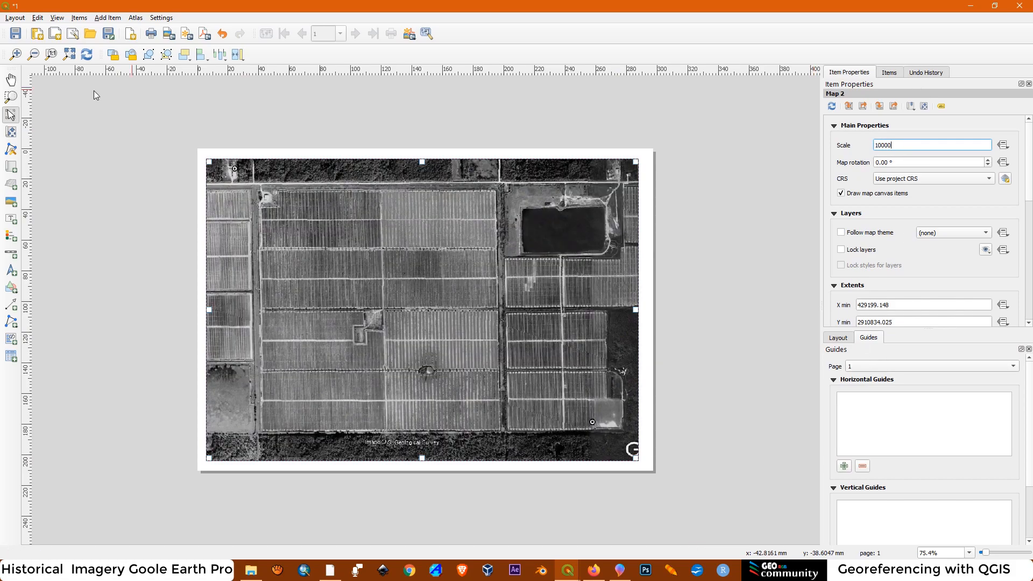
{"action": "left_click_drag", "start_coordinate": [422, 457], "coordinate": [422, 438]}
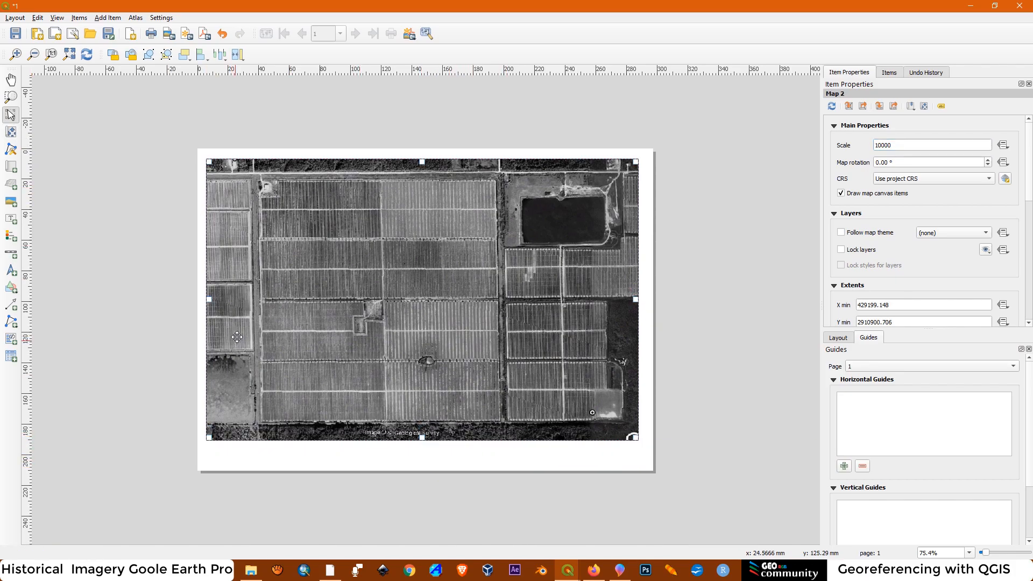
Shrink the map frame to a nearly square shape by bringing in its side and upper edges, and set its scale to 10000
{"action": "left_click_drag", "start_coordinate": [208, 299], "coordinate": [234, 299]}
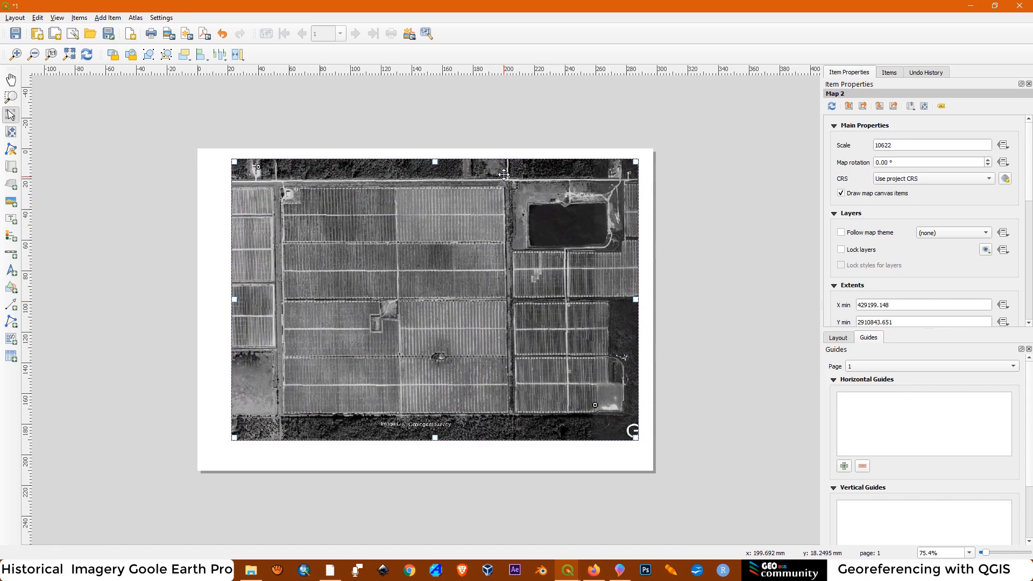
{"action": "left_click_drag", "start_coordinate": [434, 161], "coordinate": [434, 173]}
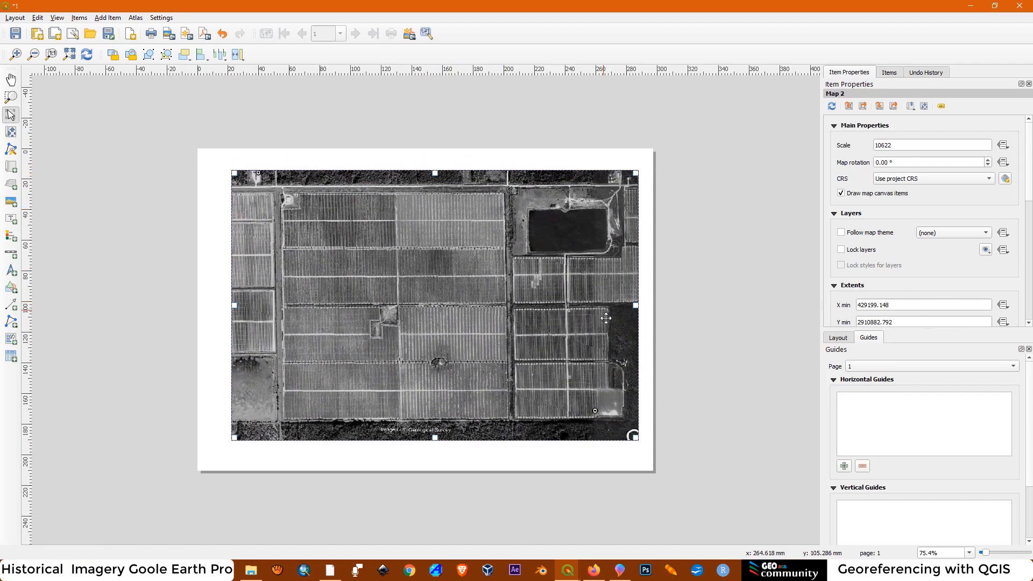
{"action": "left_click_drag", "start_coordinate": [634, 307], "coordinate": [528, 307]}
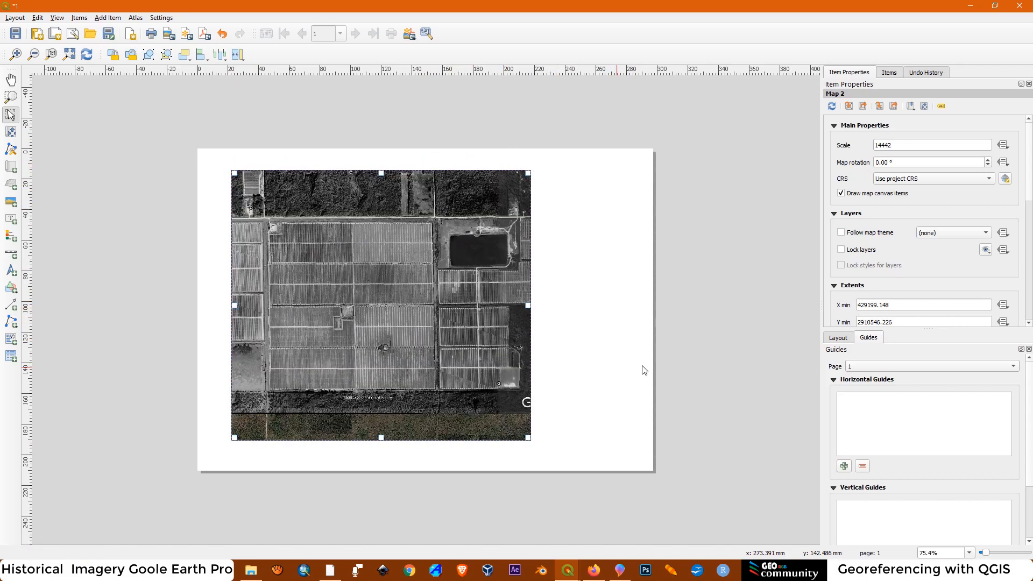
{"action": "left_click_drag", "start_coordinate": [894, 146], "coordinate": [824, 142]}
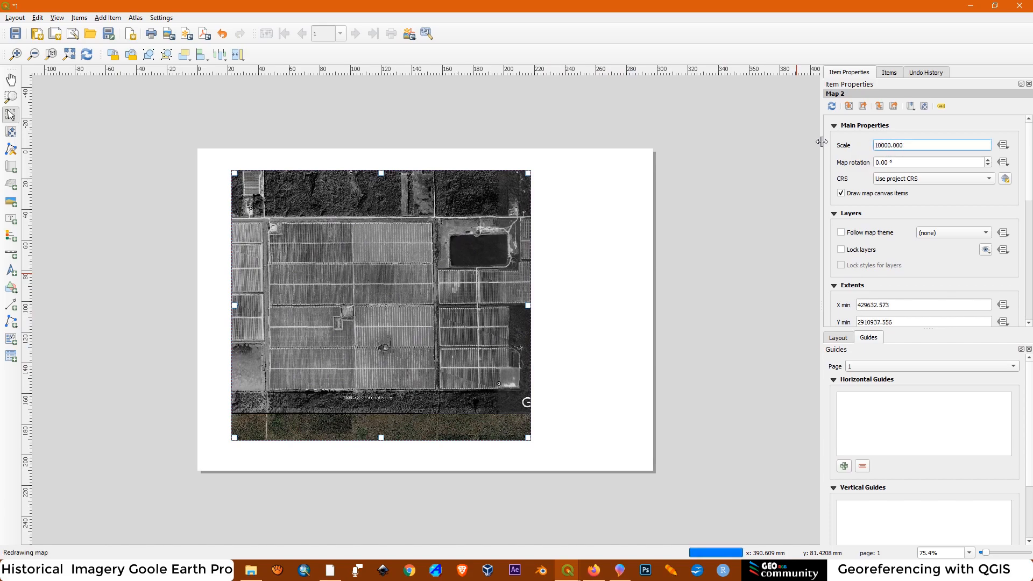
{"action": "type", "text": "10000"}
{"action": "key", "text": "Return"}
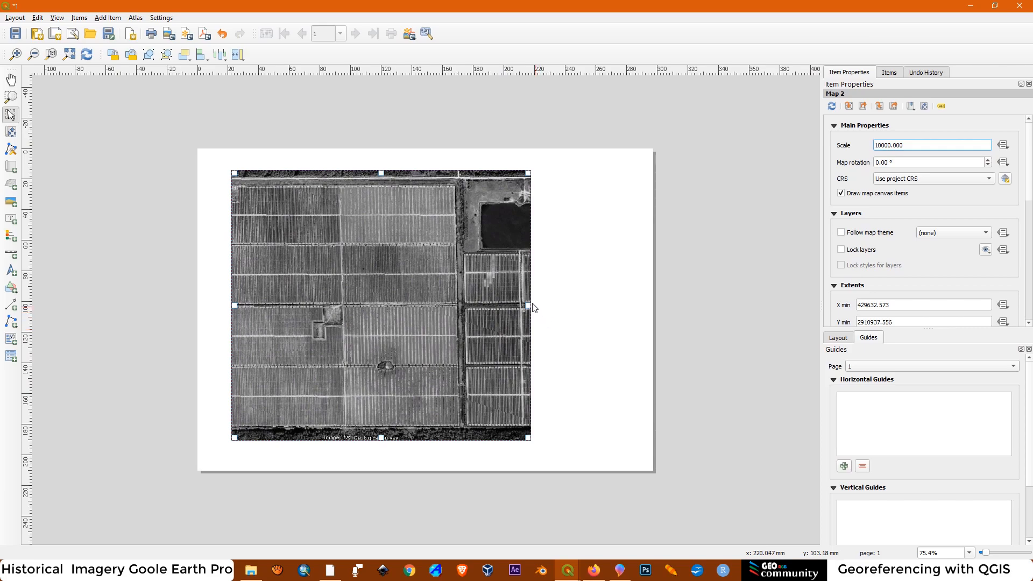
Shift the map content within its frame so the large central block of 1999 fields fits inside it
{"action": "left_click", "coordinate": [13, 133]}
{"action": "left_click_drag", "start_coordinate": [337, 332], "coordinate": [382, 345]}
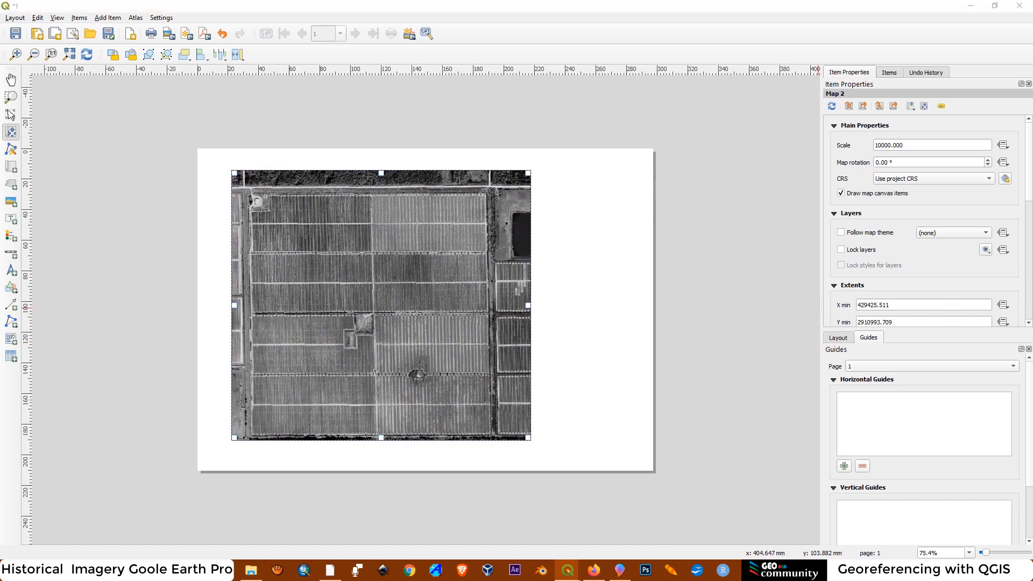
{"action": "left_click", "coordinate": [789, 14]}
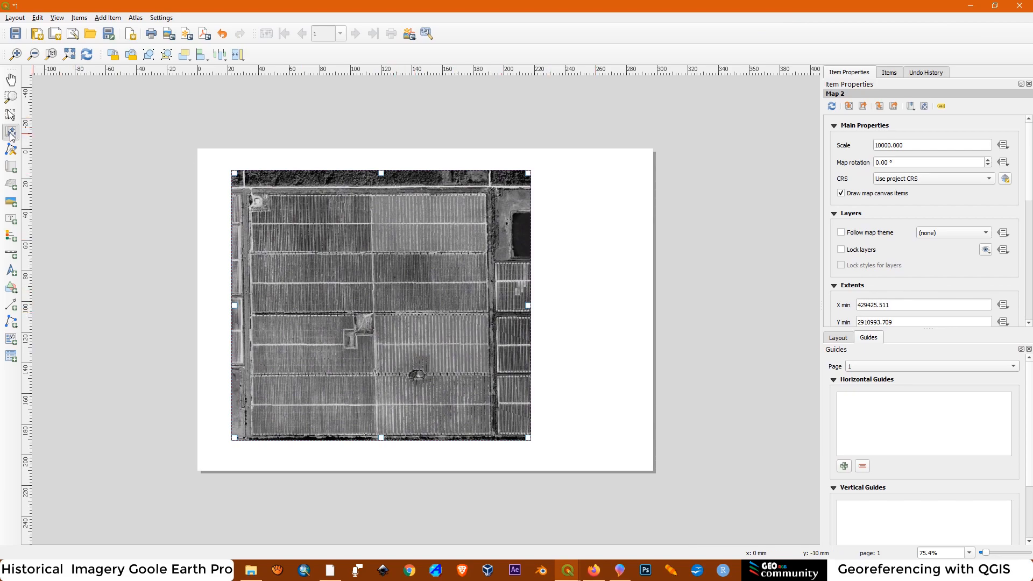
{"action": "left_click_drag", "start_coordinate": [386, 310], "coordinate": [430, 331]}
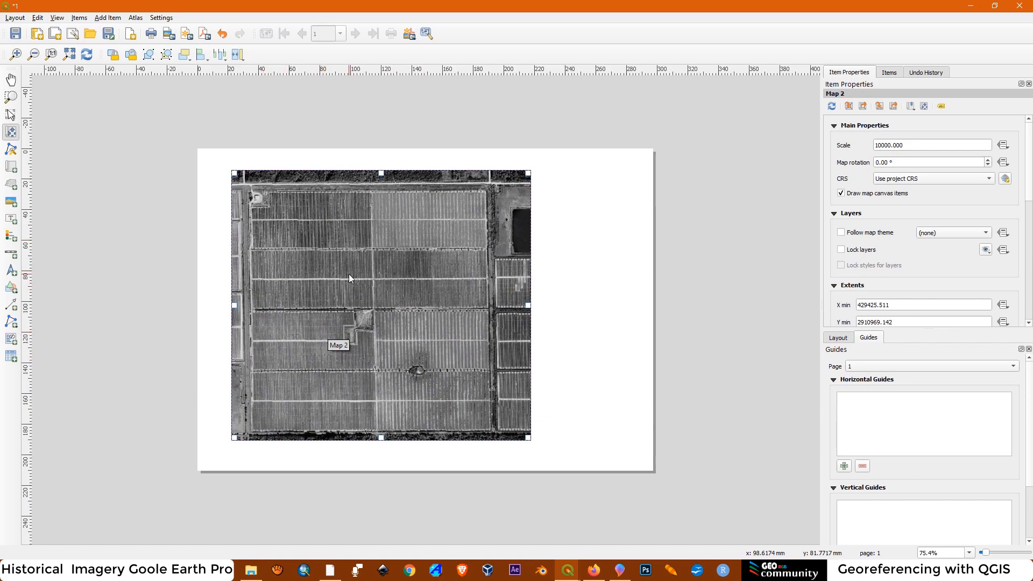
Export the layout as the image 1.png in the Historical Satellite Imagery folder at 300 dpi
{"action": "left_click", "coordinate": [168, 35]}
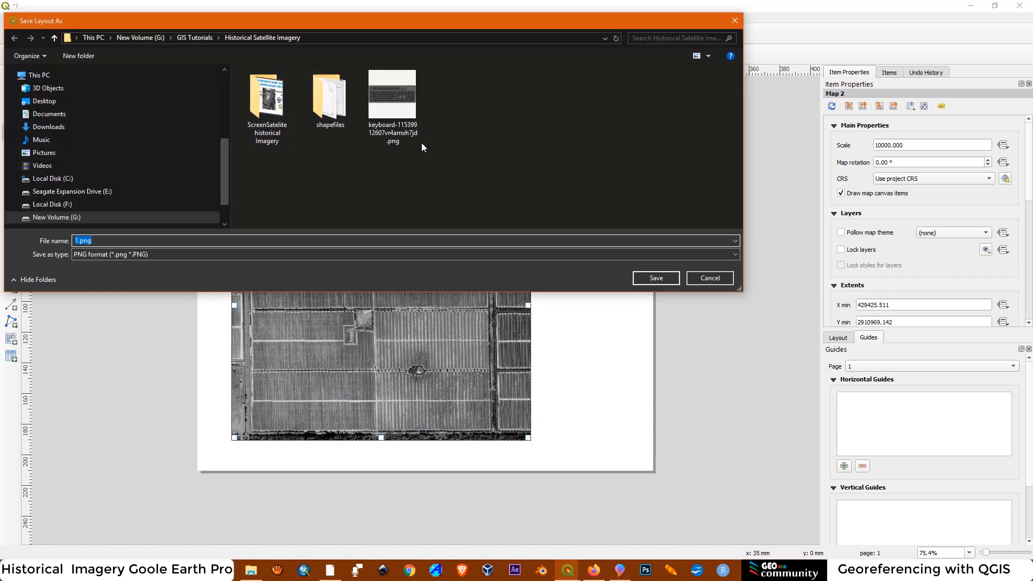
{"action": "left_click", "coordinate": [648, 277]}
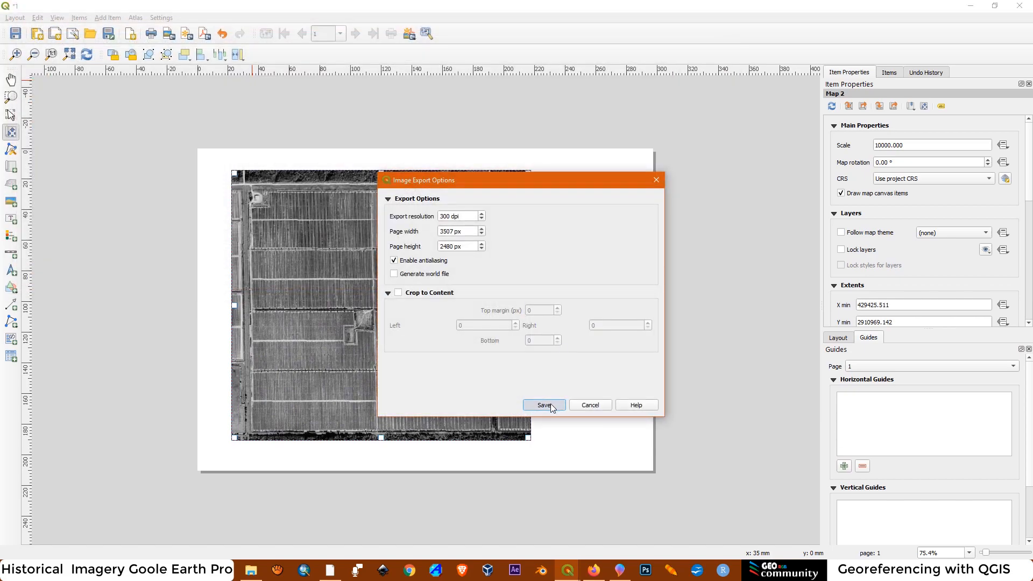
{"action": "left_click", "coordinate": [544, 404]}
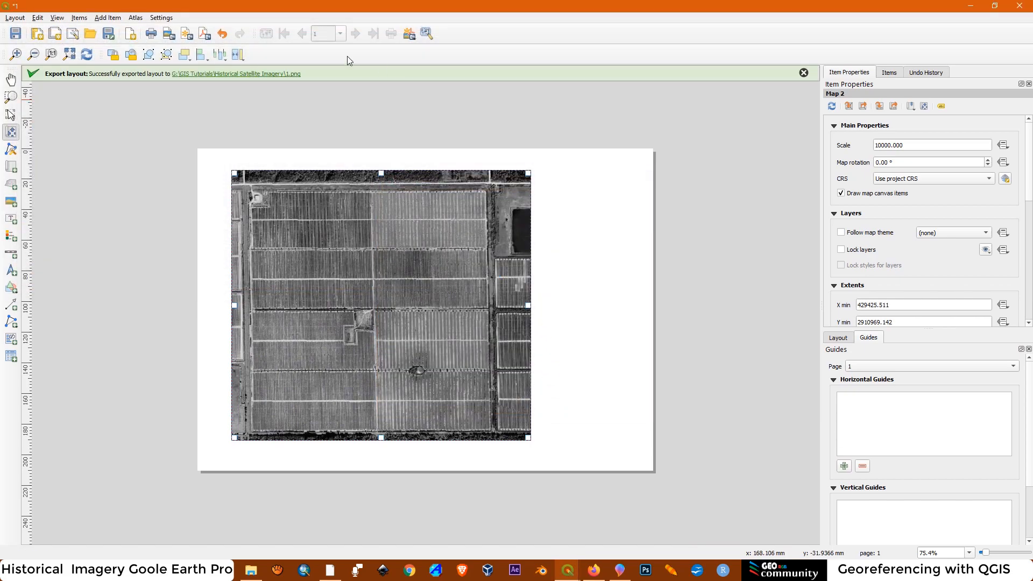
Open the exported 1.png from its folder to check the map image, and close the viewer
{"action": "left_click", "coordinate": [237, 74]}
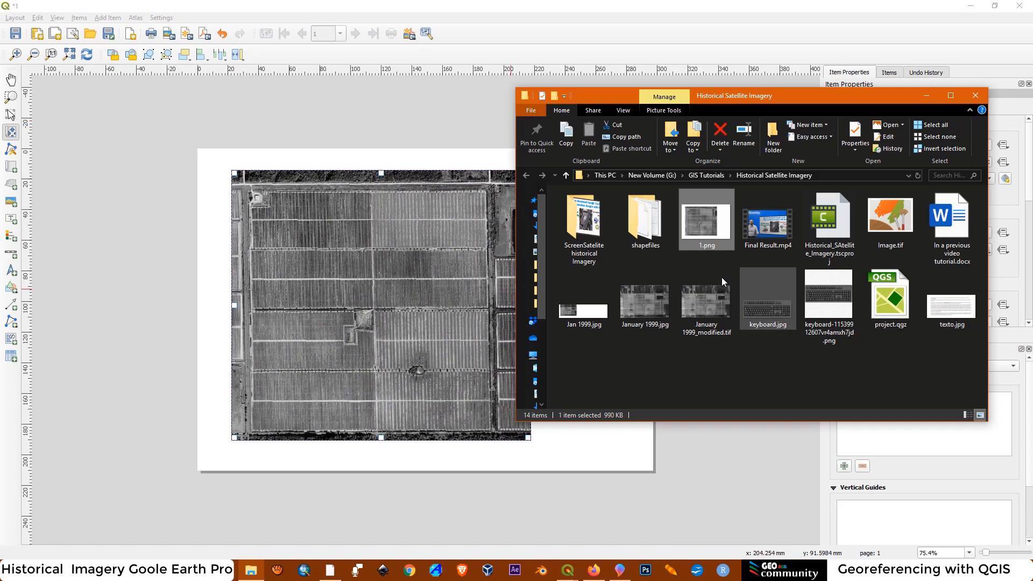
{"action": "double_click", "coordinate": [698, 225]}
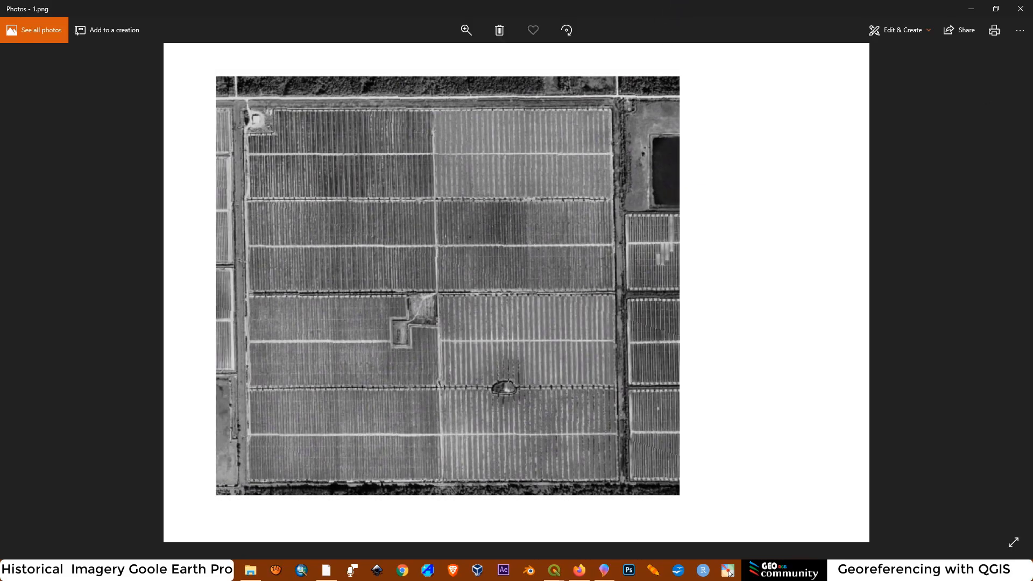
{"action": "left_click", "coordinate": [1018, 9]}
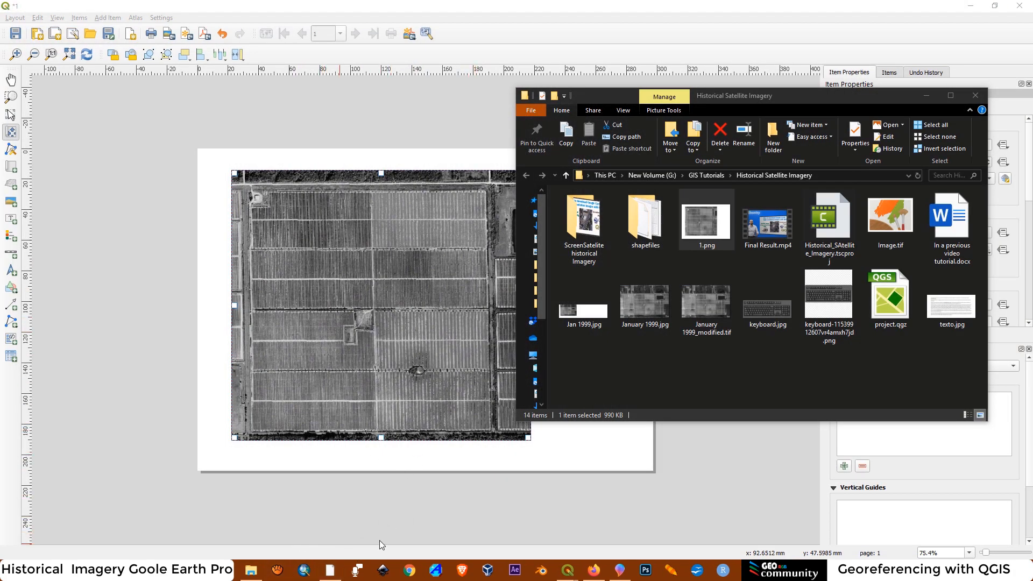
Switch to Google Earth Pro, advance the historical imagery from January 1999 to May 2020 and examine the housing on the former fields
{"action": "left_click", "coordinate": [330, 571]}
{"action": "mouse_move", "coordinate": [253, 64]}
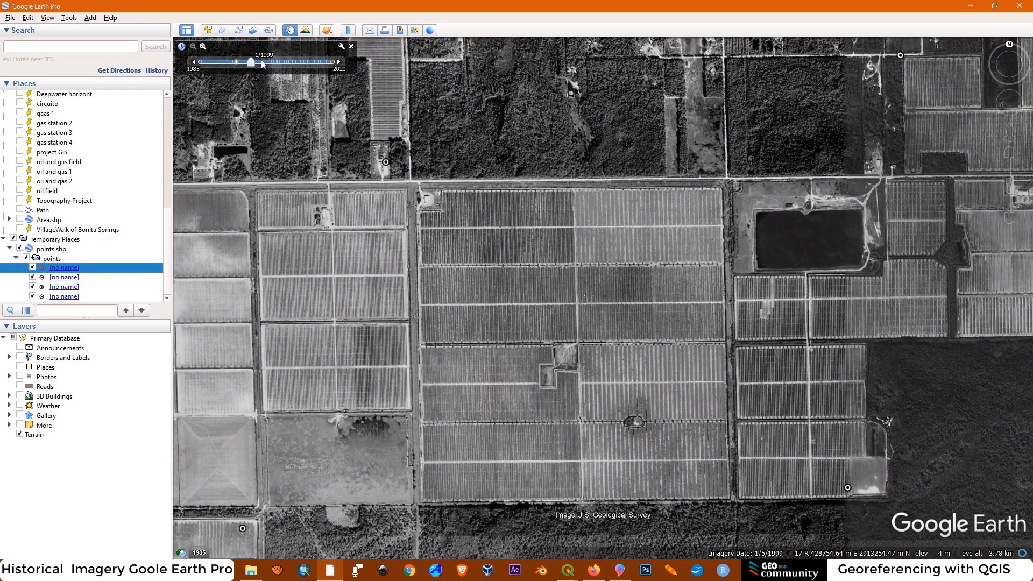
{"action": "left_click", "coordinate": [339, 62]}
{"action": "left_click", "coordinate": [338, 62]}
{"action": "left_click", "coordinate": [338, 62]}
{"action": "left_click", "coordinate": [339, 63]}
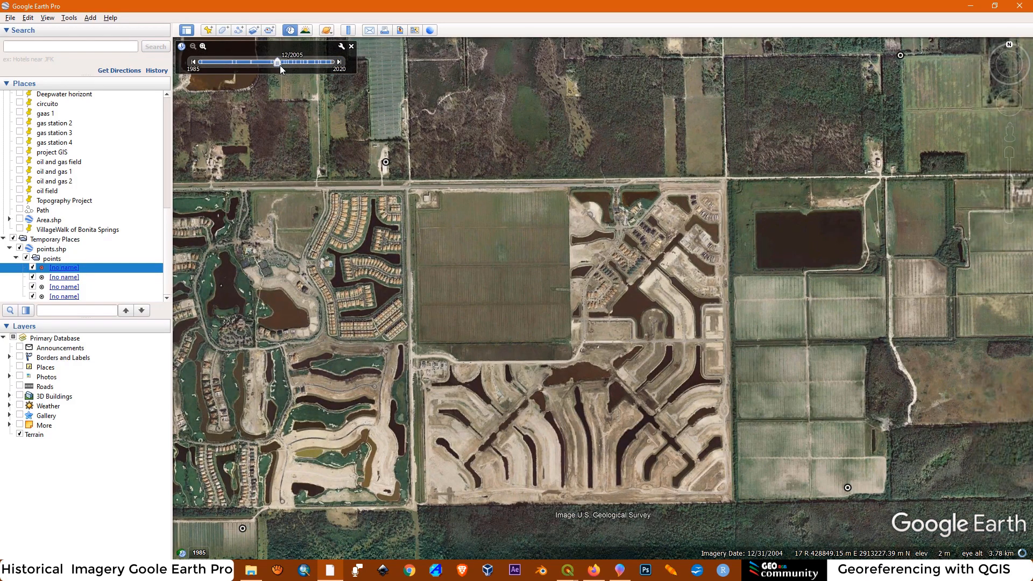
{"action": "left_click_drag", "start_coordinate": [276, 63], "coordinate": [374, 58]}
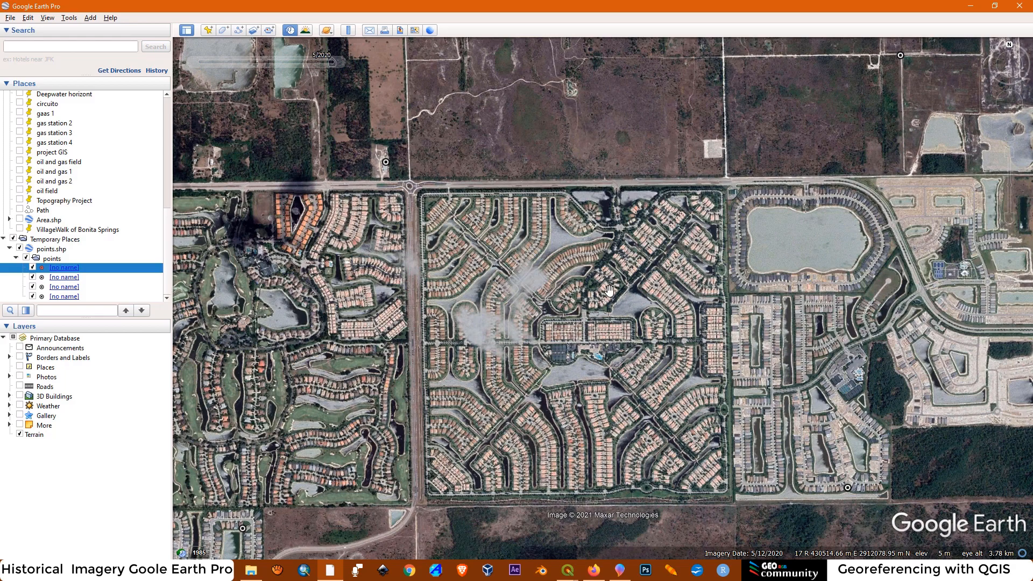
{"action": "scroll", "coordinate": [609, 291], "scroll_direction": "up", "scroll_amount": 2}
{"action": "scroll", "coordinate": [415, 135], "scroll_direction": "down", "scroll_amount": 2}
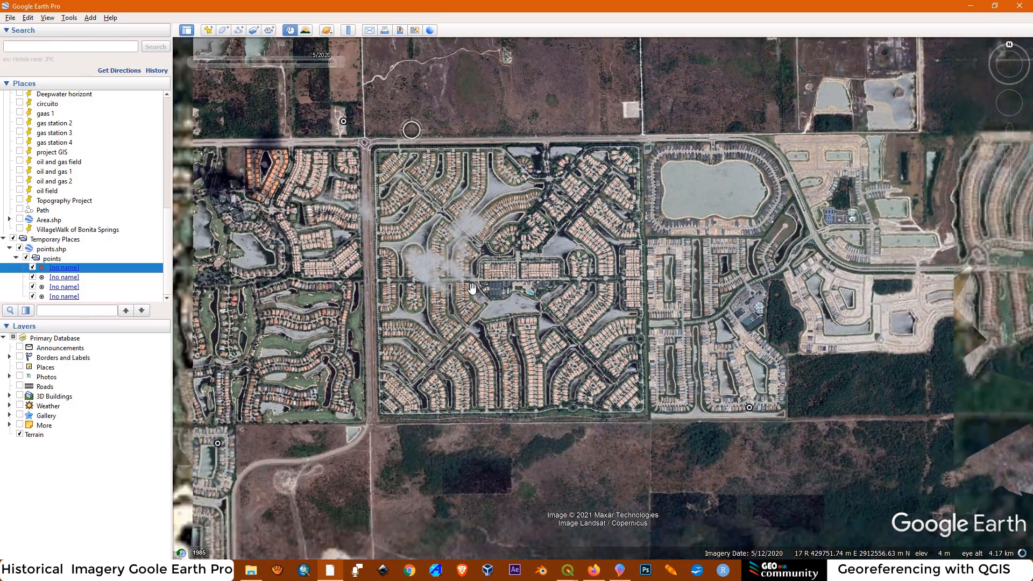
{"action": "left_click_drag", "start_coordinate": [495, 335], "coordinate": [538, 333]}
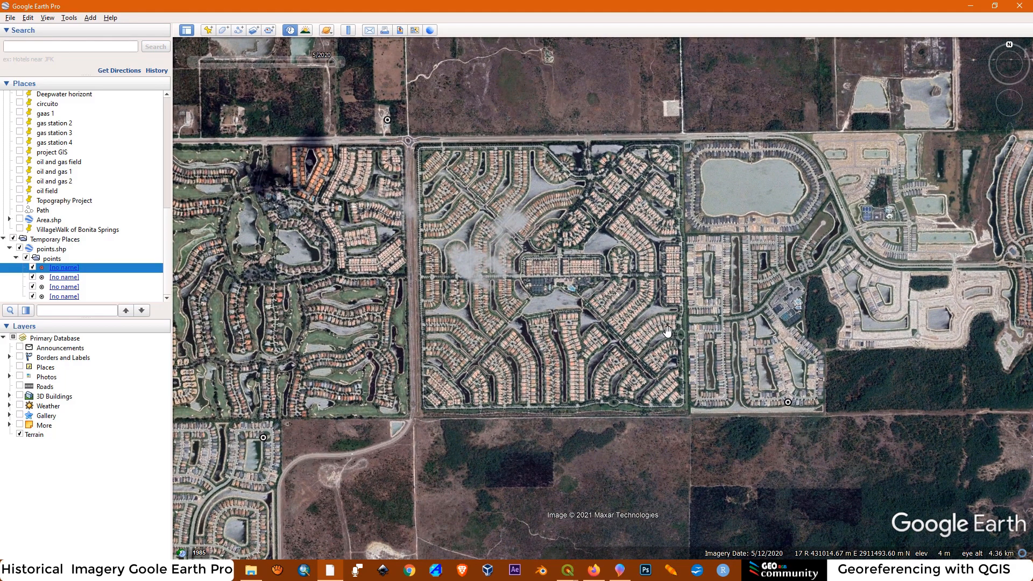